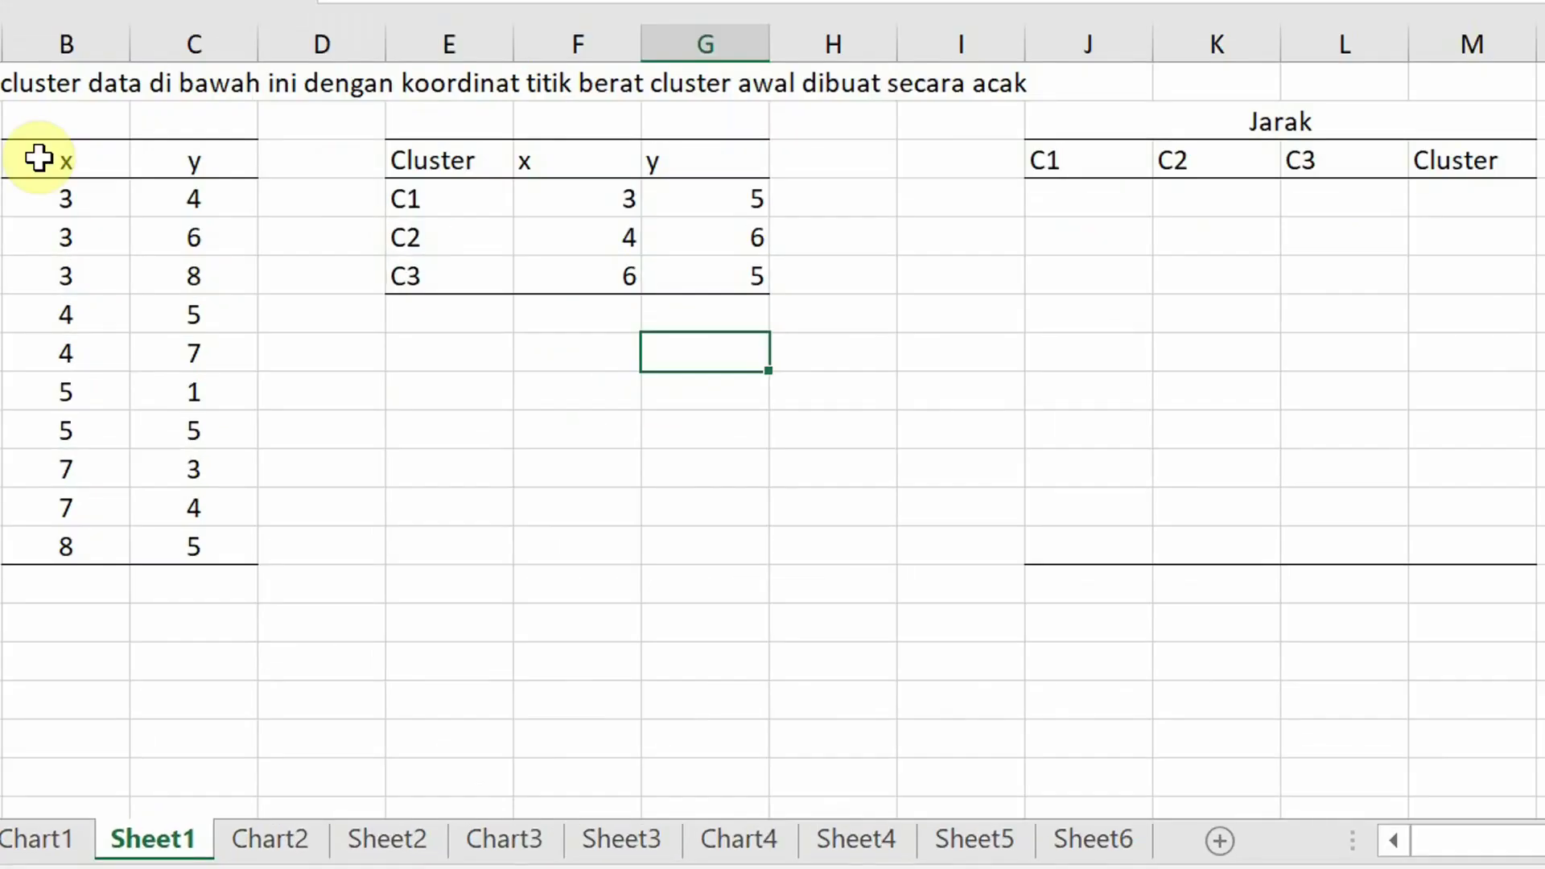
- Examine the x/y data headings, the initial cluster centres C1 to C3, the Jarak table headings and the Chart1 sheet
{"action": "left_click", "coordinate": [38, 158]}
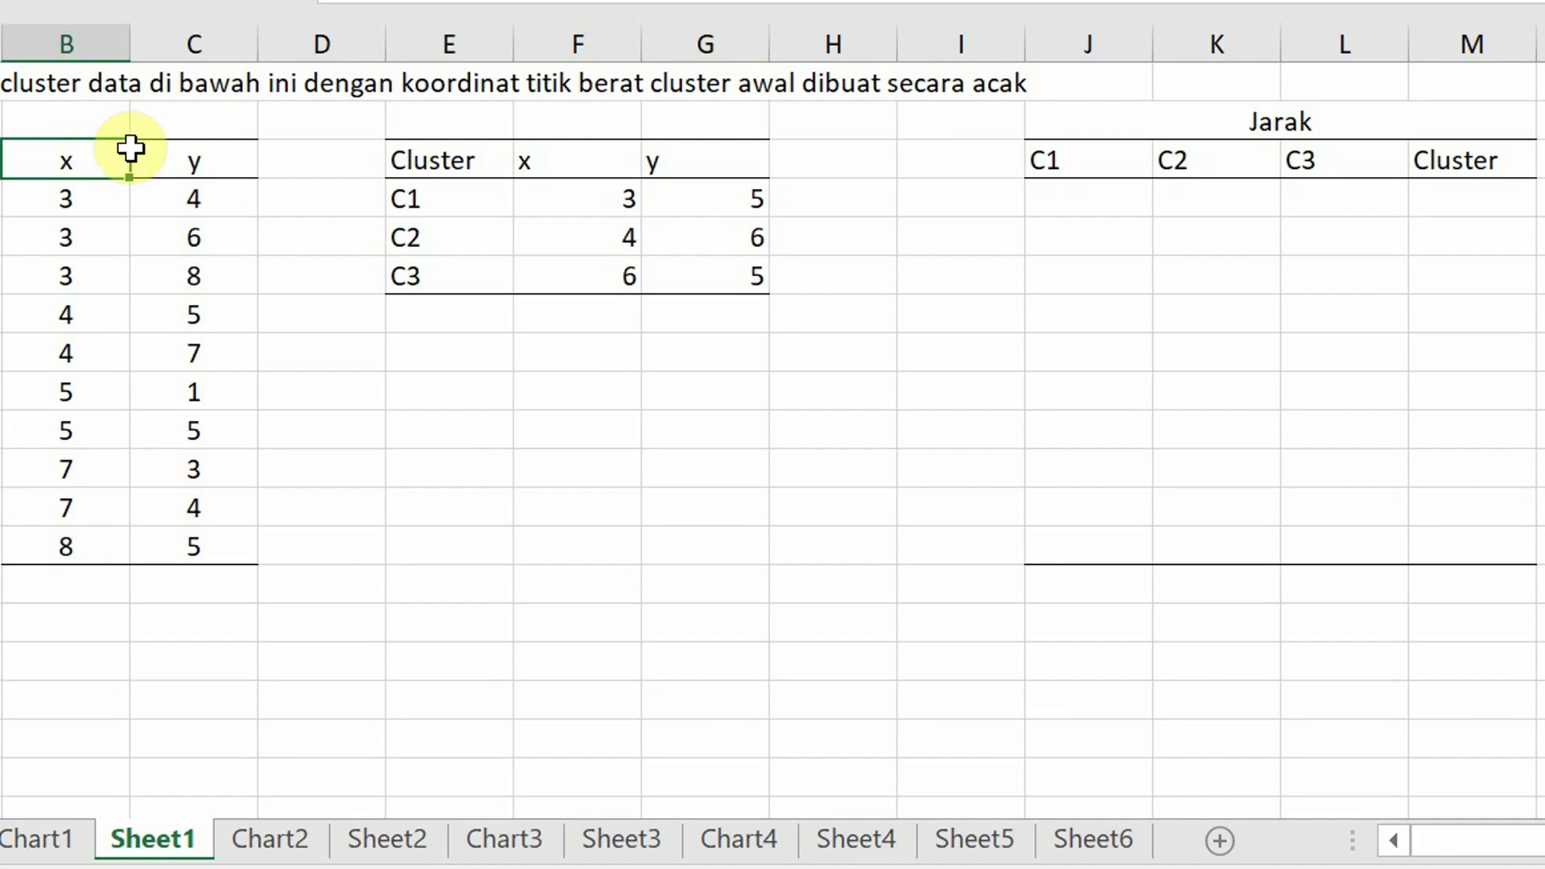
{"action": "left_click_drag", "start_coordinate": [127, 150], "coordinate": [193, 160]}
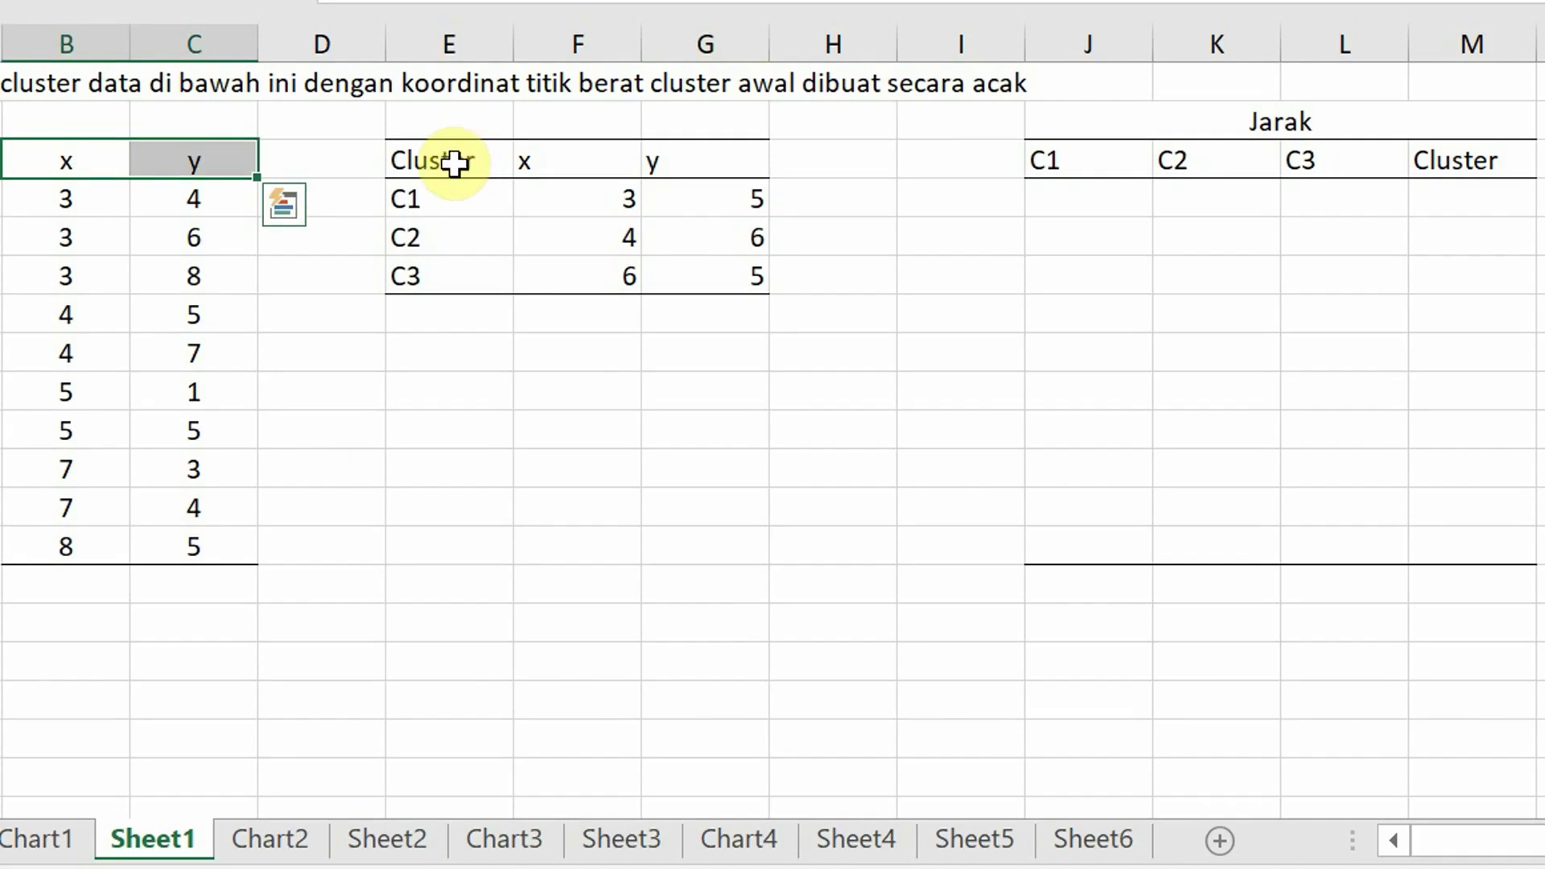
{"action": "left_click_drag", "start_coordinate": [453, 163], "coordinate": [717, 158]}
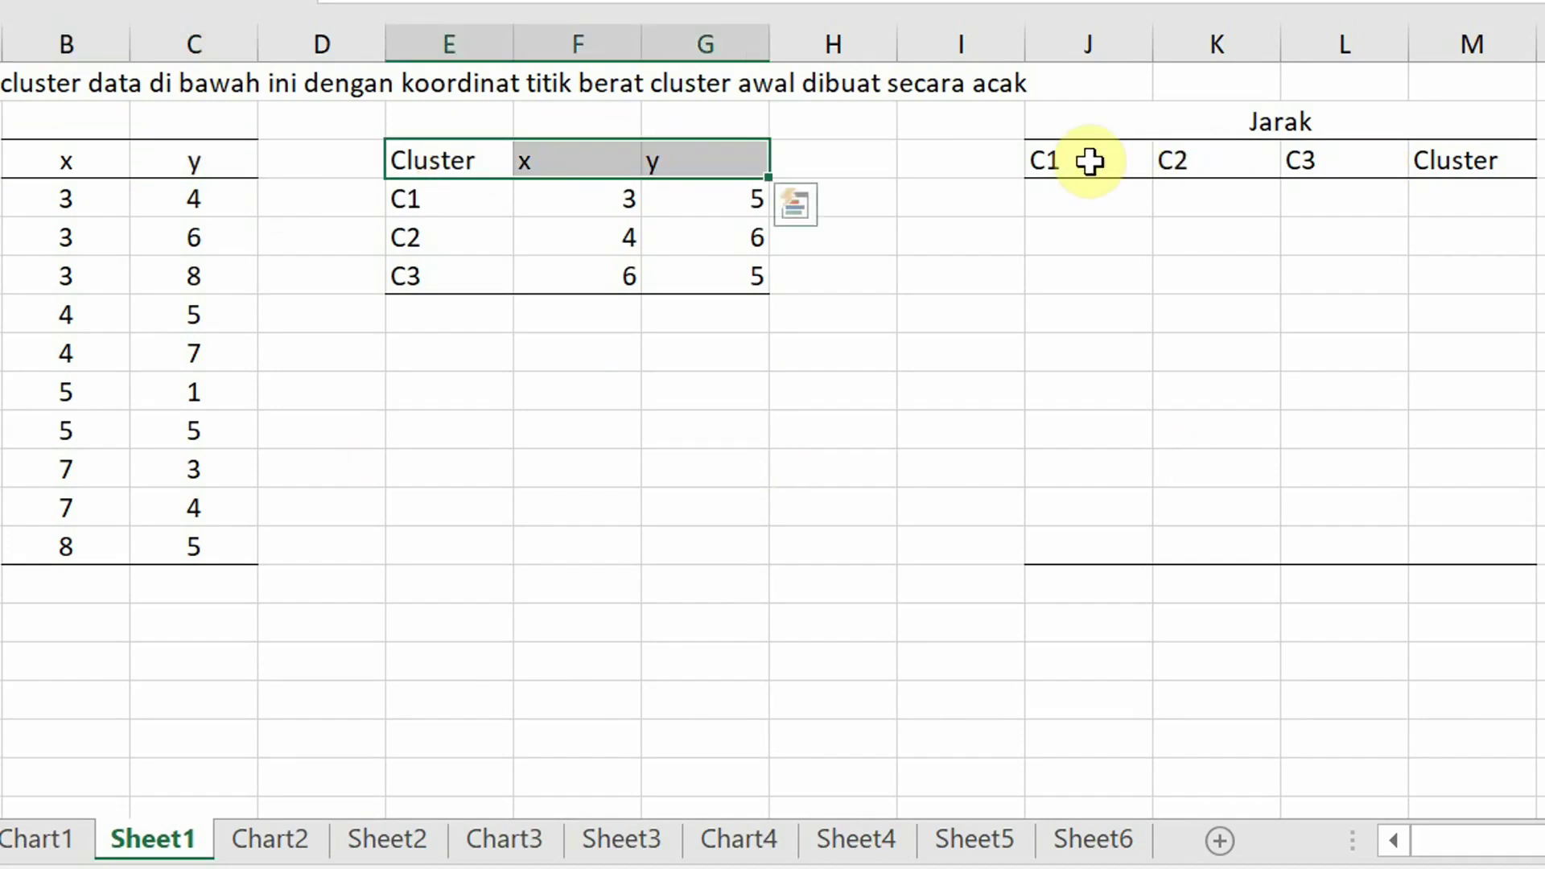
{"action": "left_click_drag", "start_coordinate": [1090, 161], "coordinate": [1427, 172]}
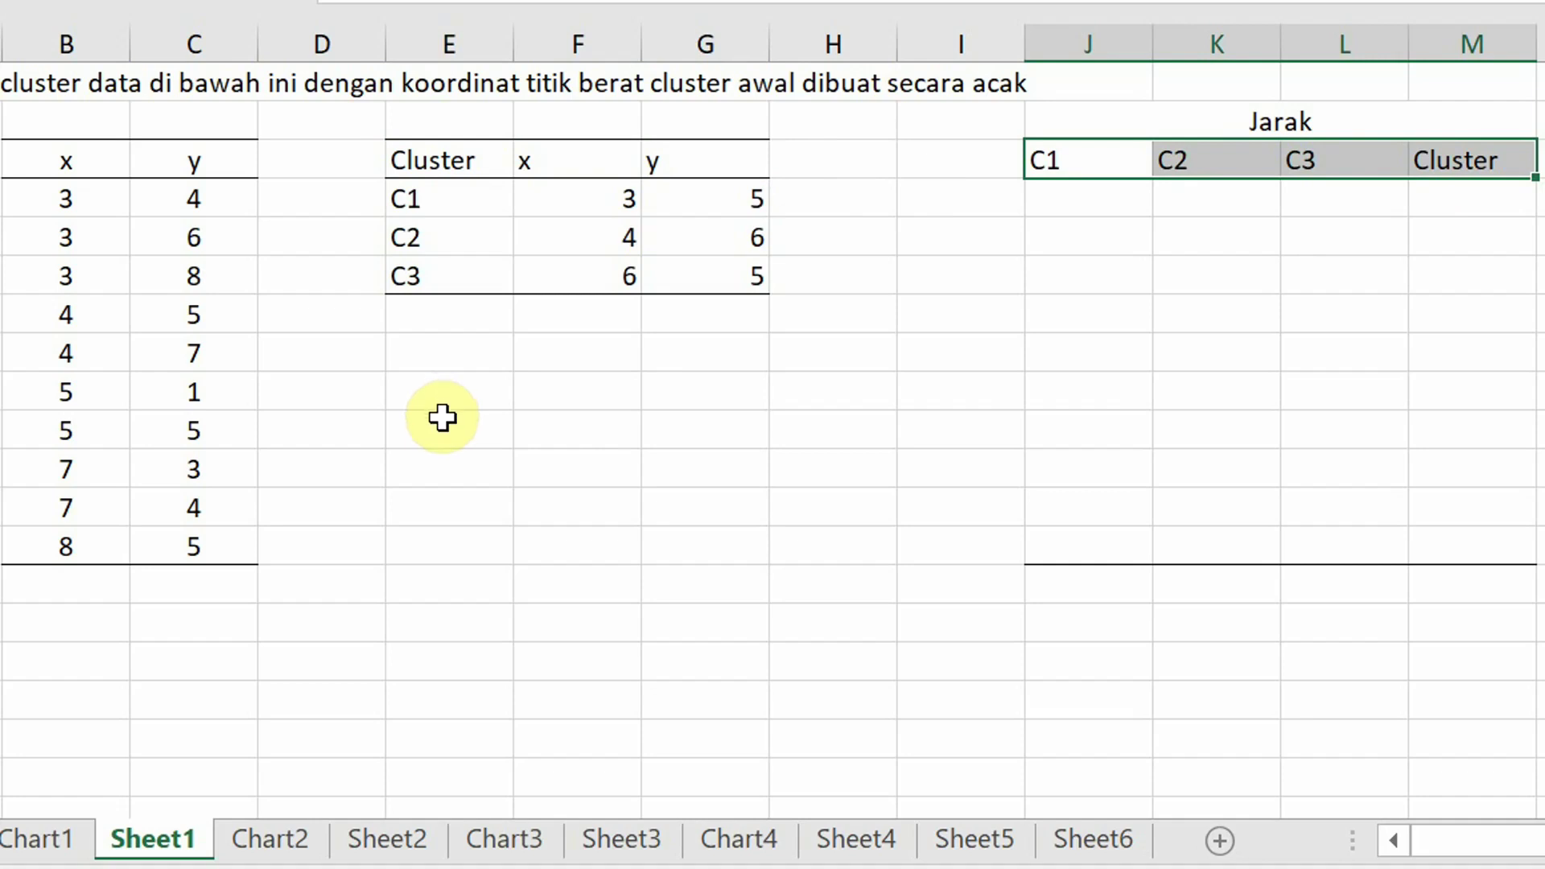
{"action": "left_click_drag", "start_coordinate": [441, 208], "coordinate": [442, 270]}
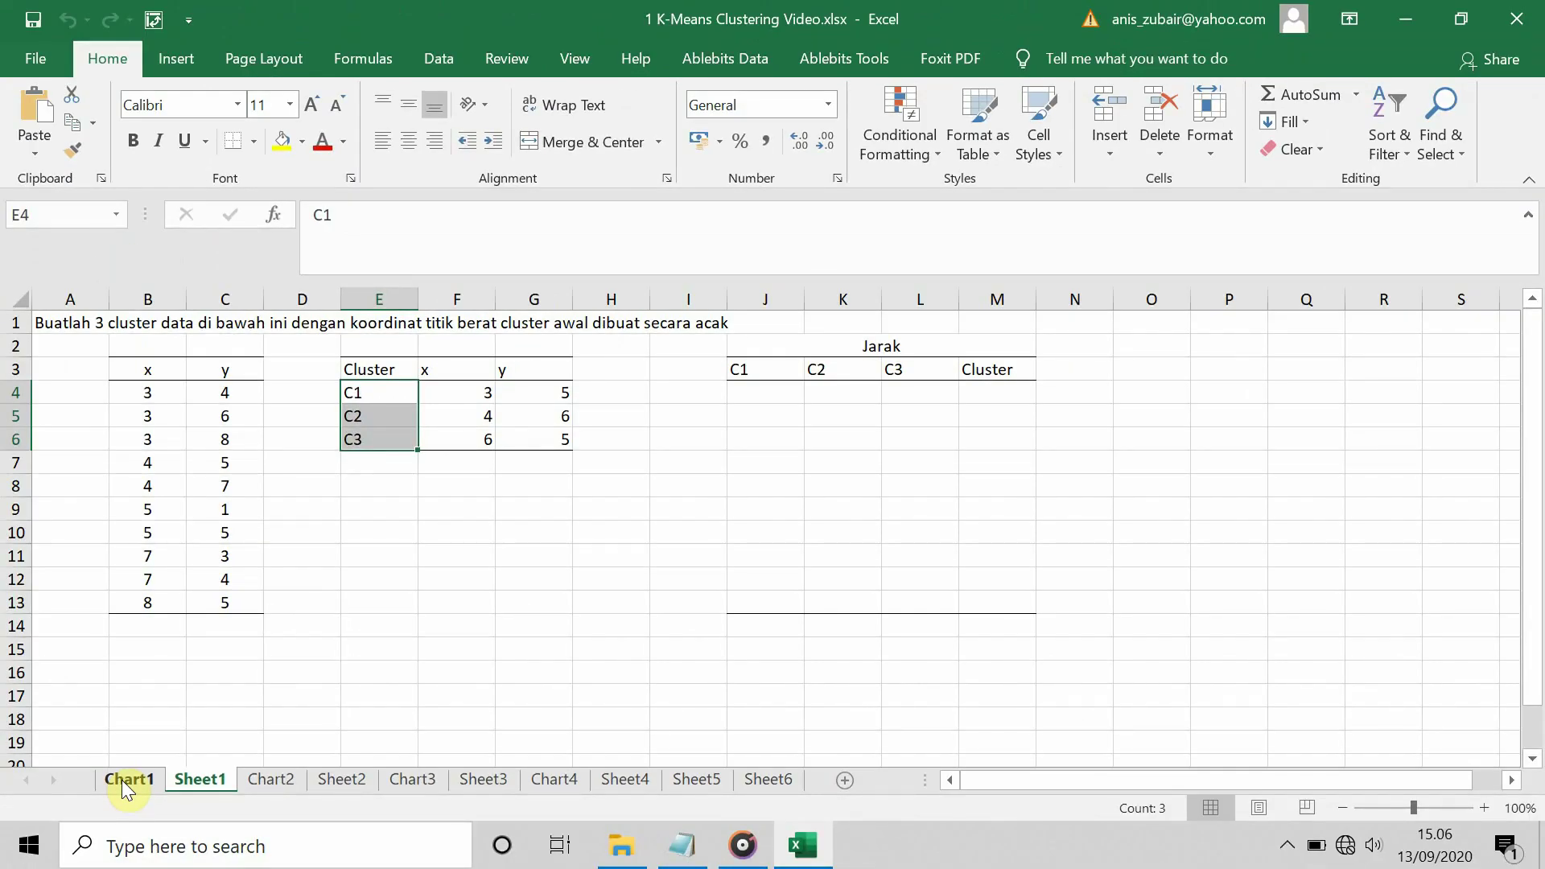
{"action": "left_click", "coordinate": [122, 780]}
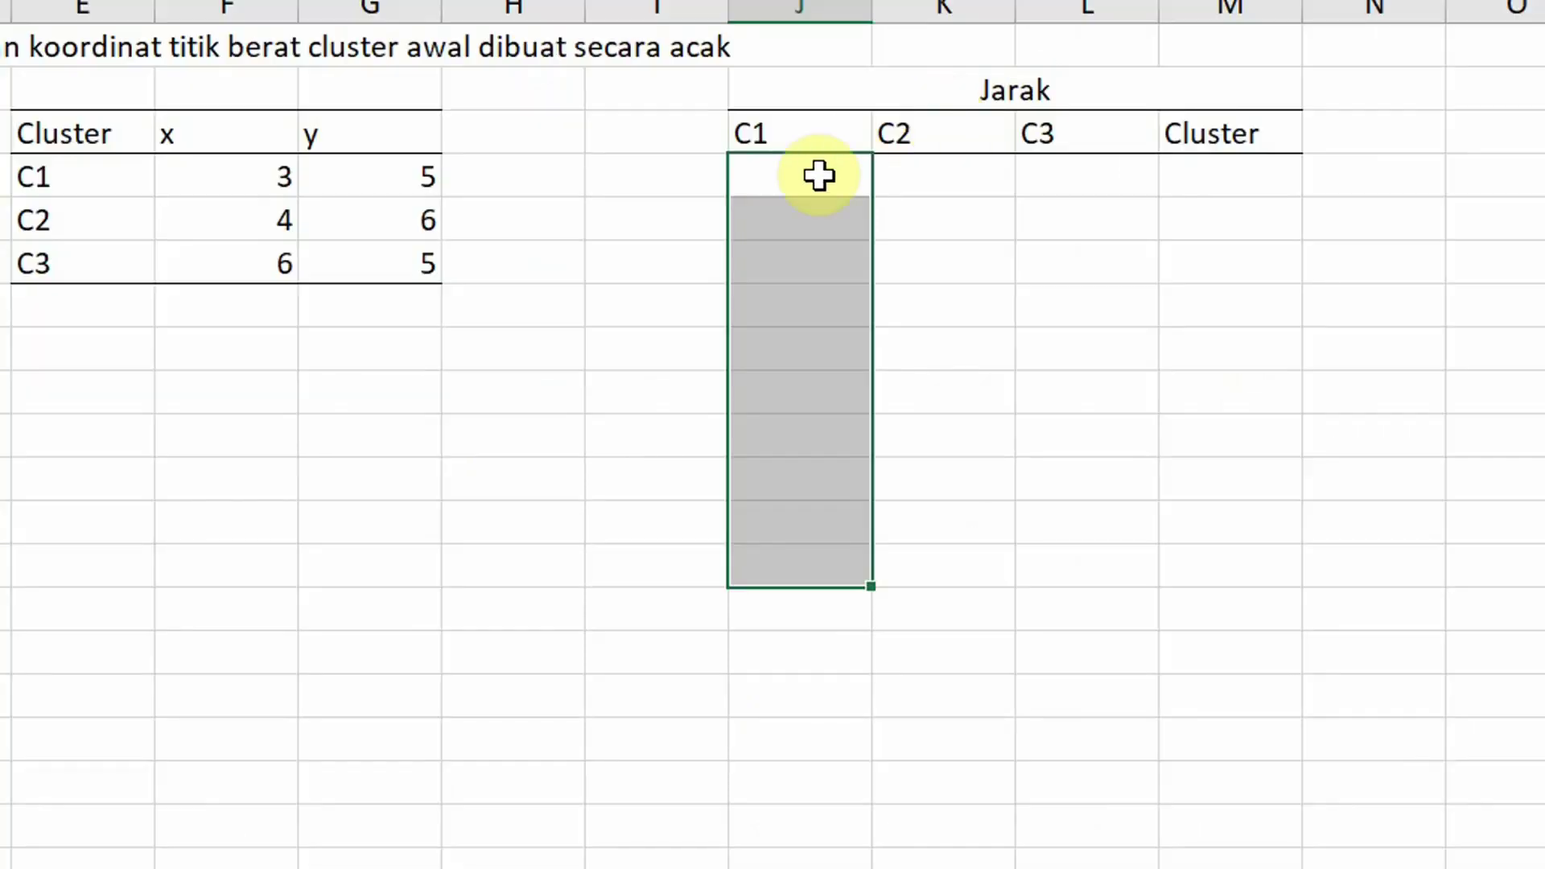
- Enter the C1 distance formula =SQRT(($B4-F$4)^2+($C4-G$4)^2) in cell J4, accepting the proposed bracket correction
{"action": "left_click", "coordinate": [817, 172]}
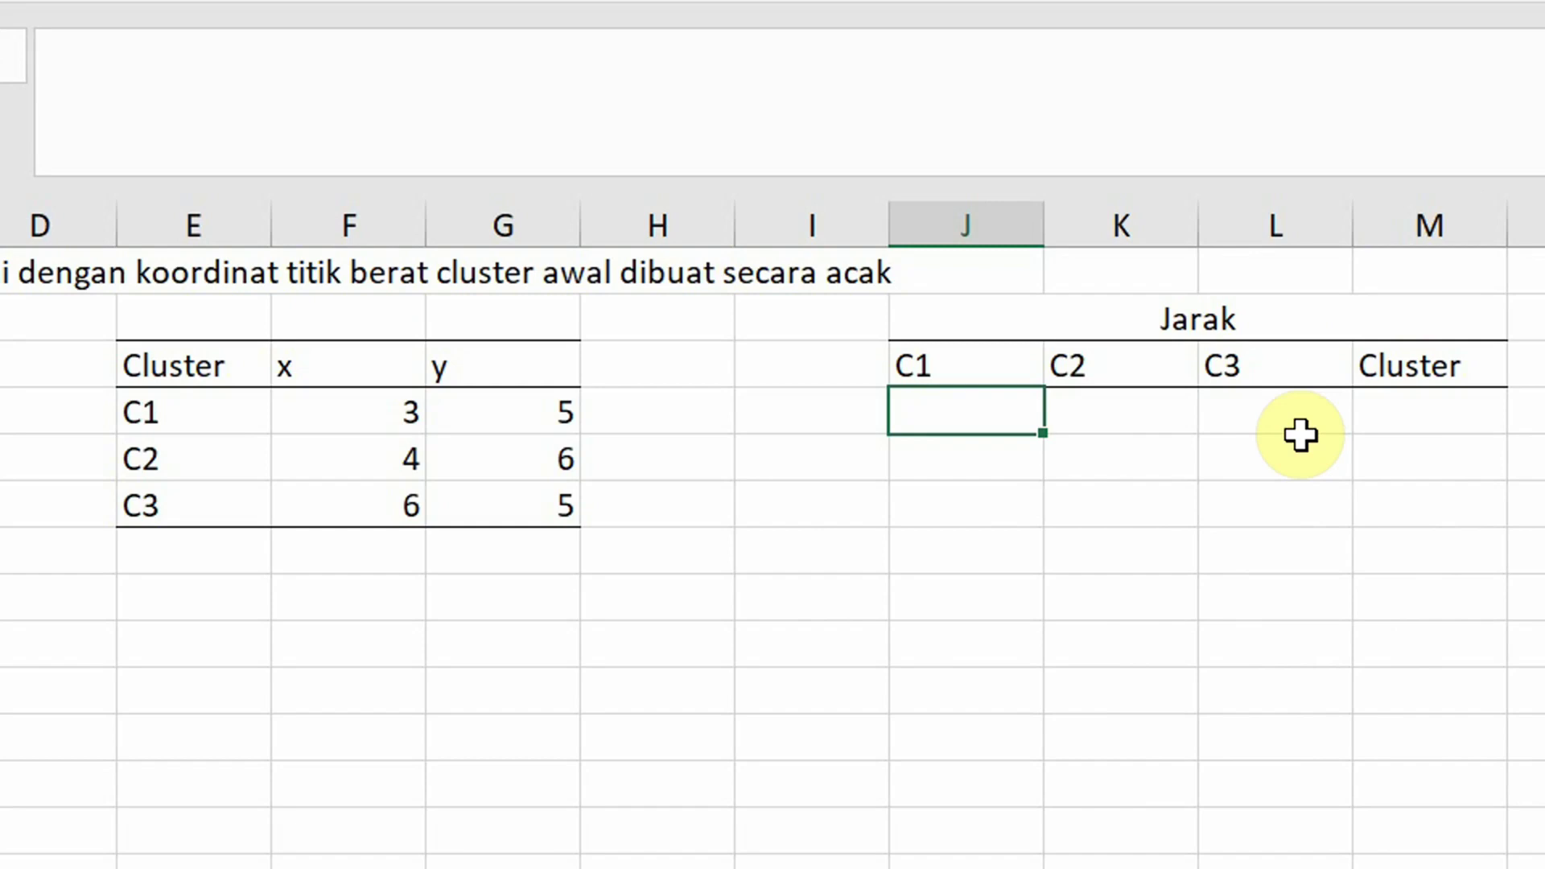
{"action": "type", "text": "=sqrt"}
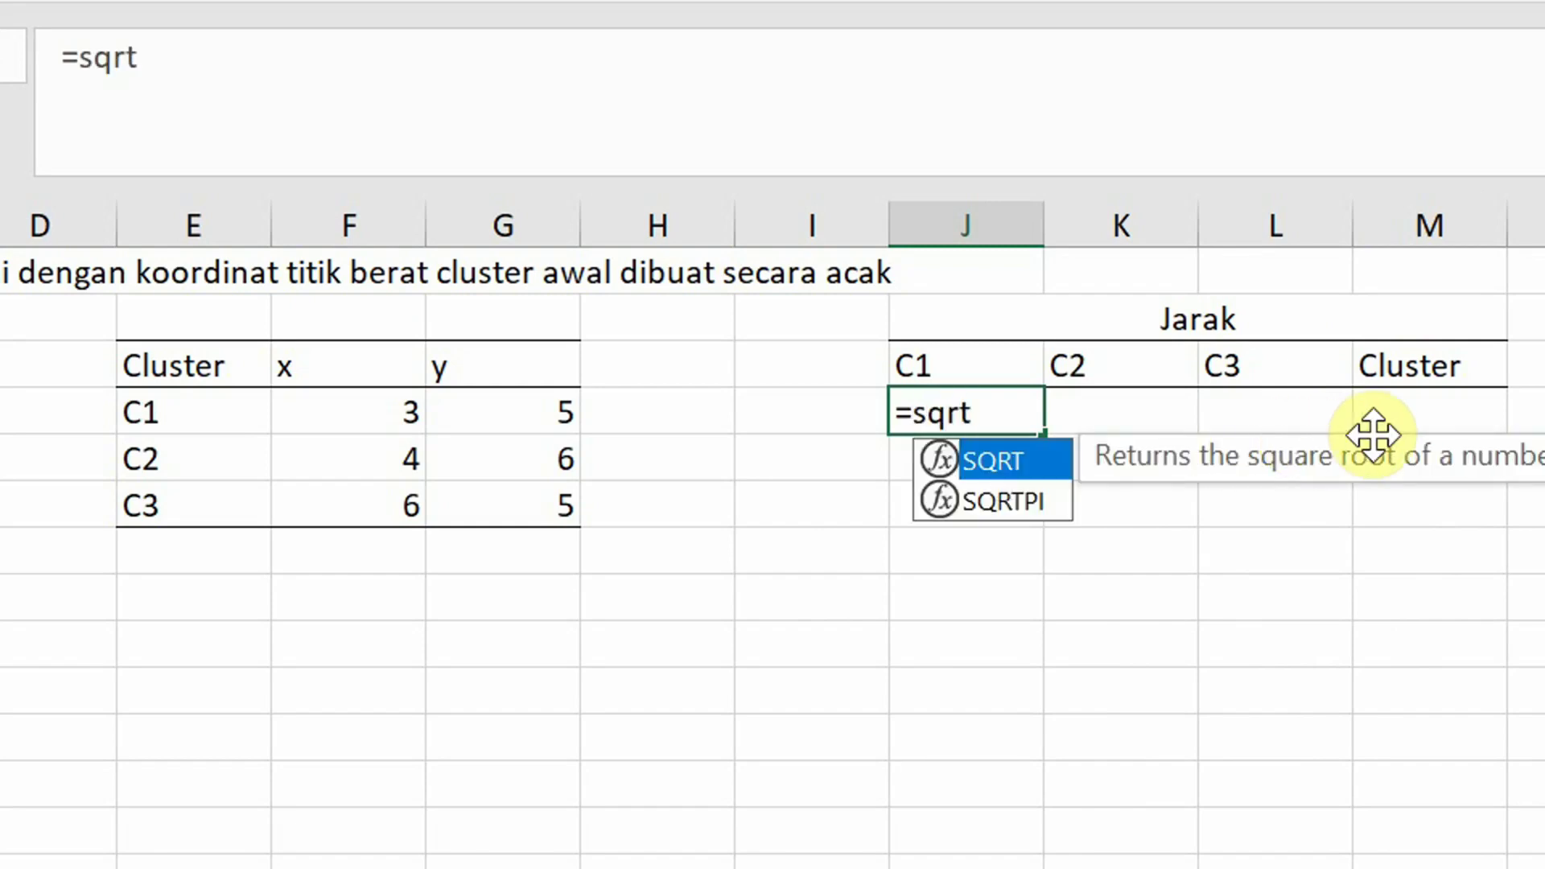
{"action": "double_click", "coordinate": [990, 462]}
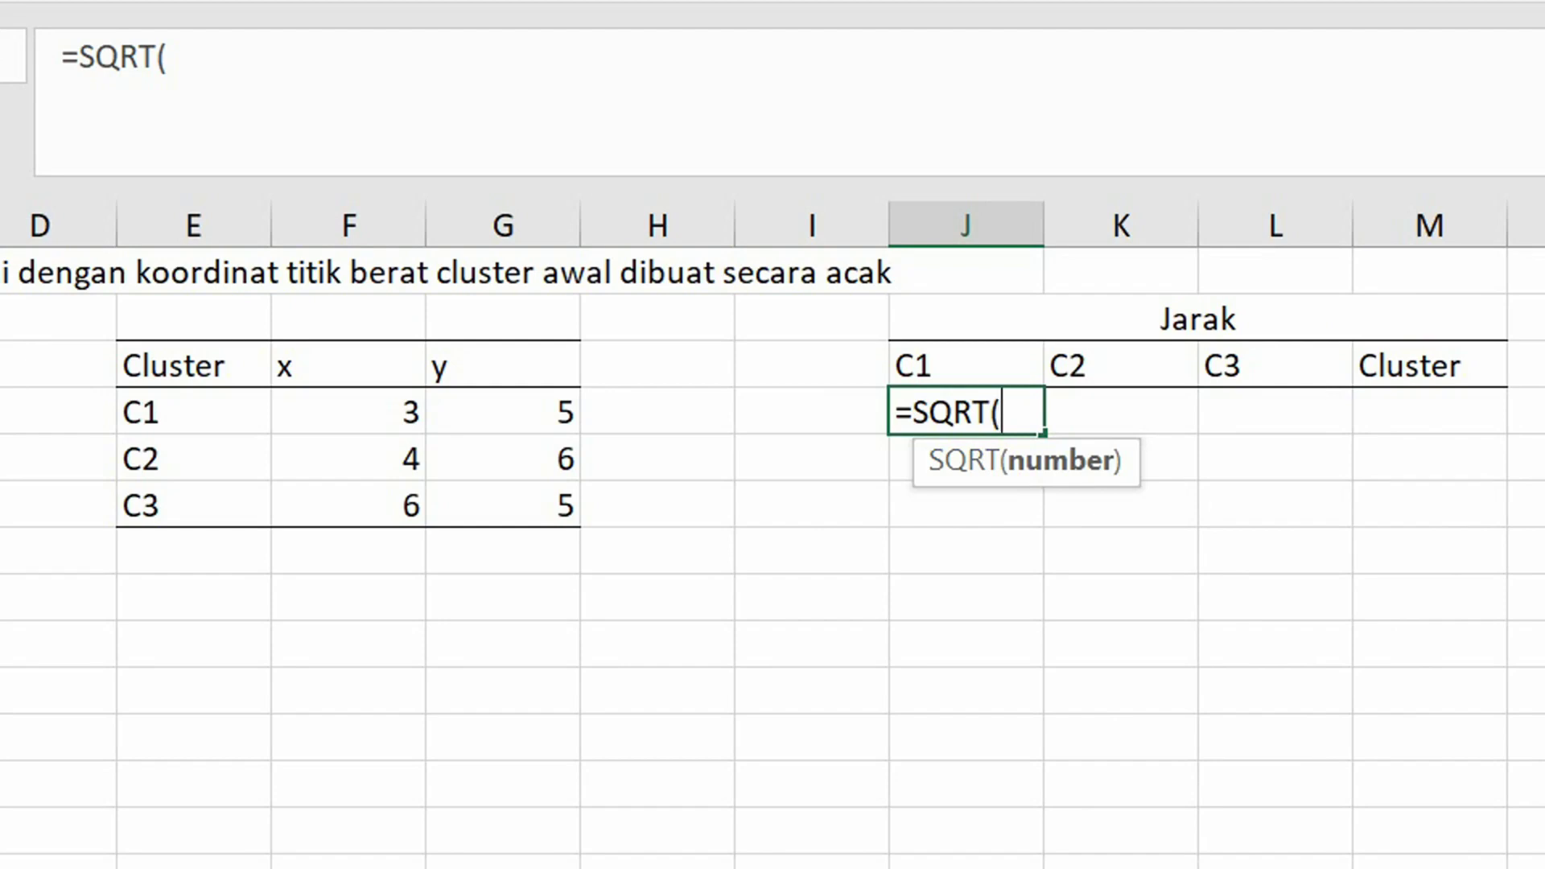
{"action": "type", "text": "($b4"}
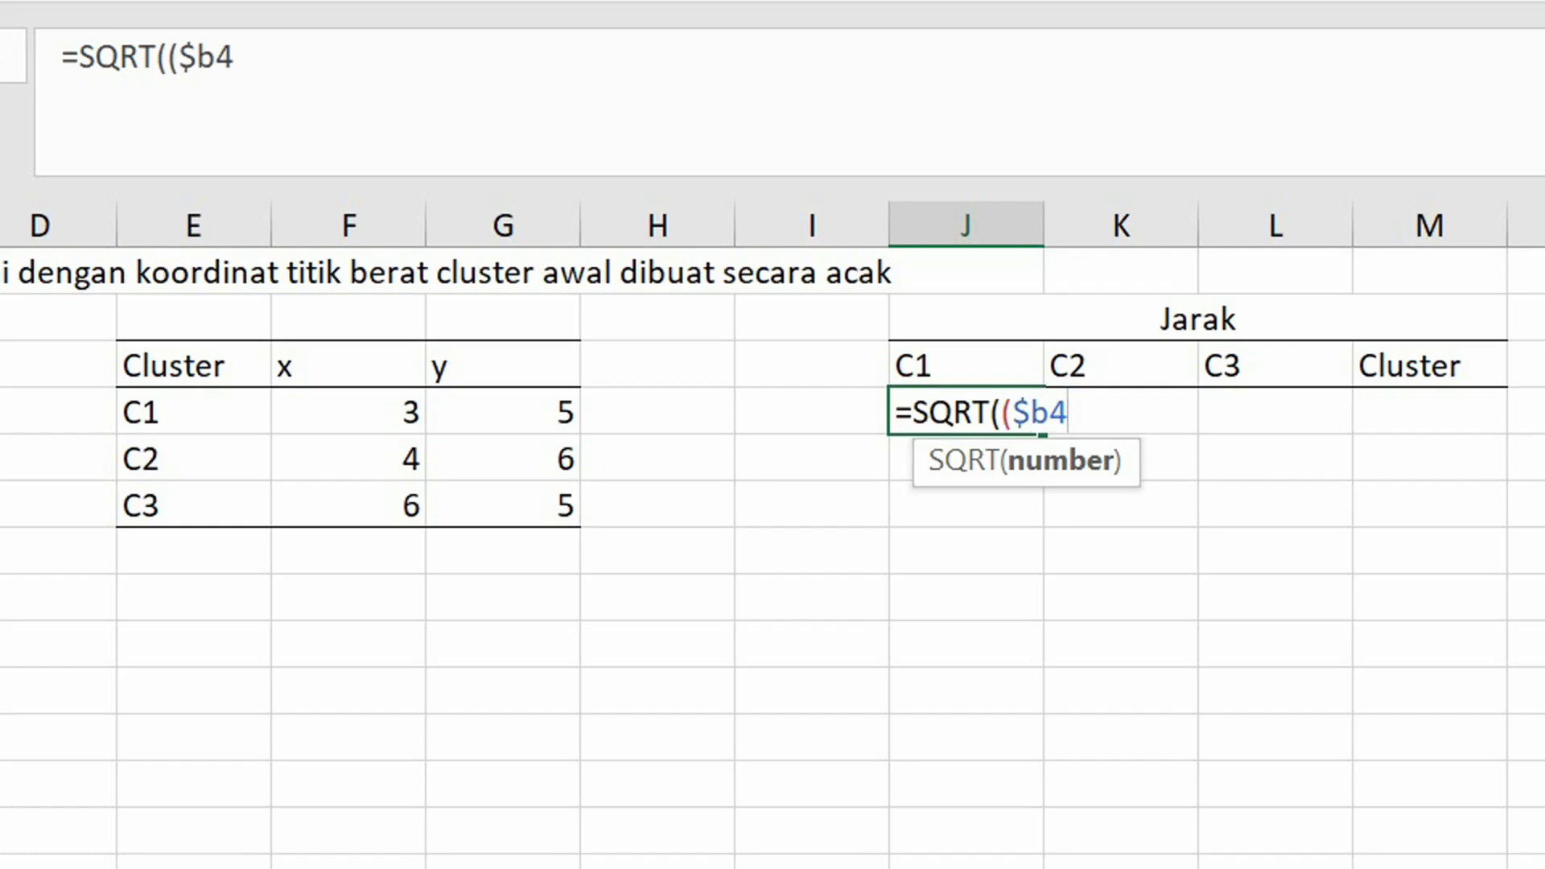
{"action": "type", "text": "-f$"}
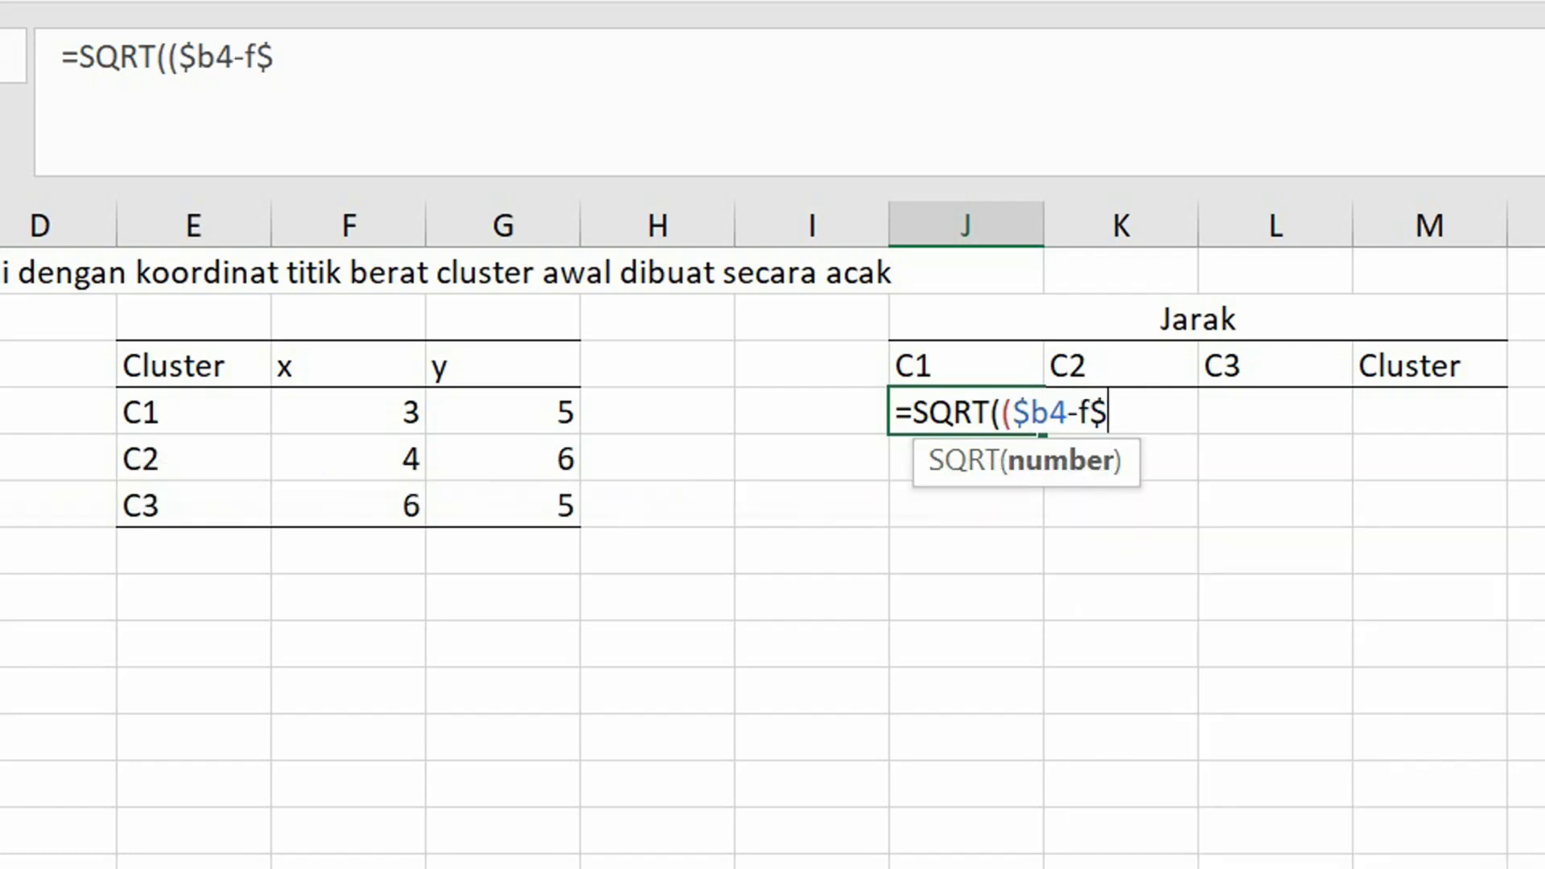
{"action": "type", "text": "4)^2"}
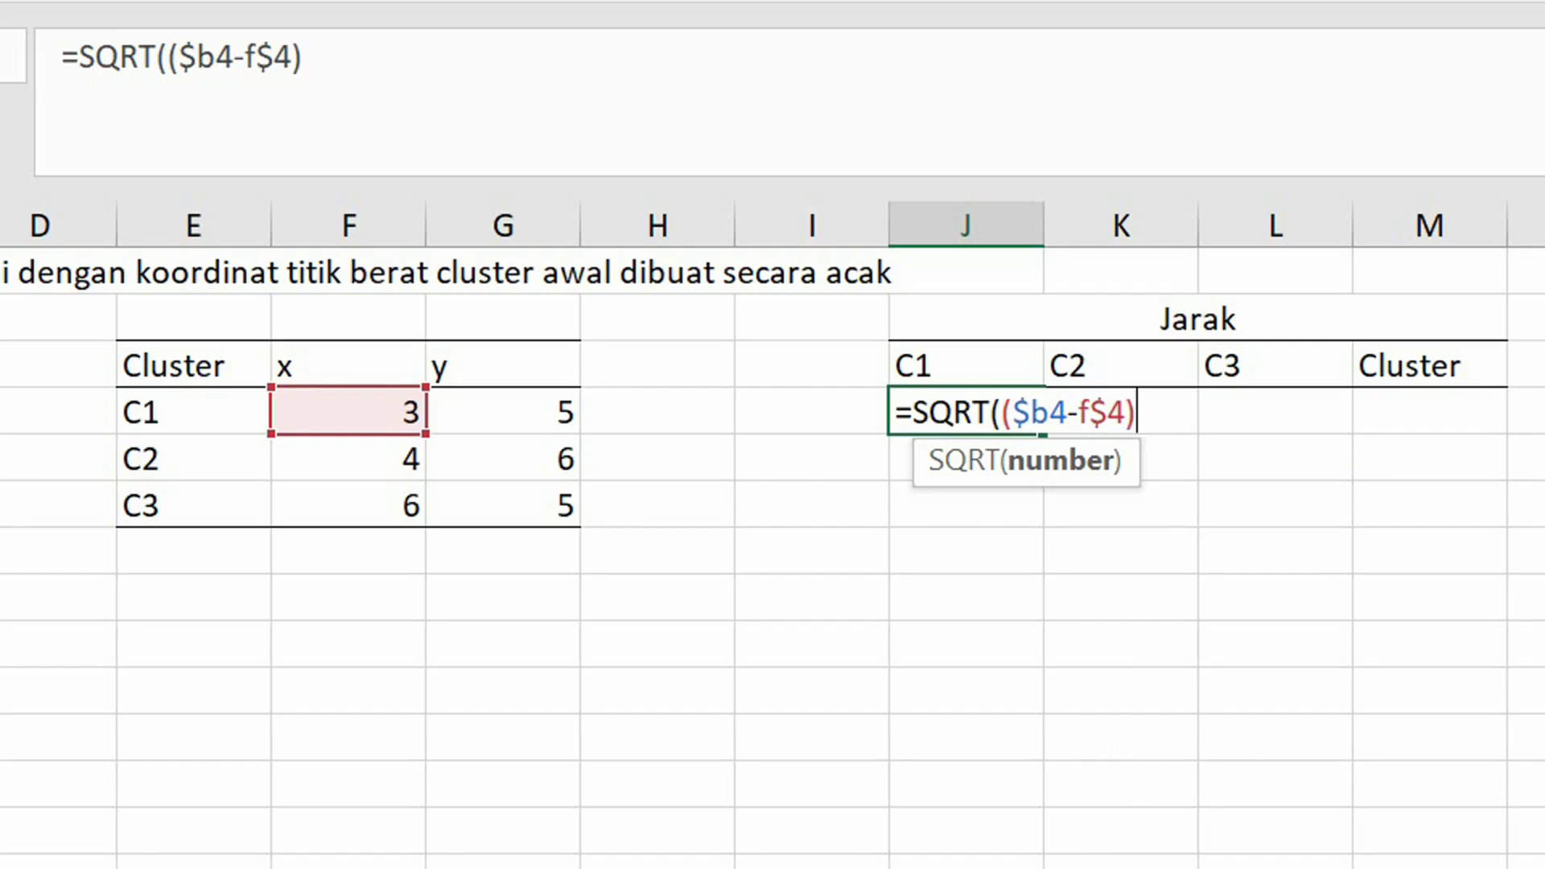
{"action": "type", "text": "+"}
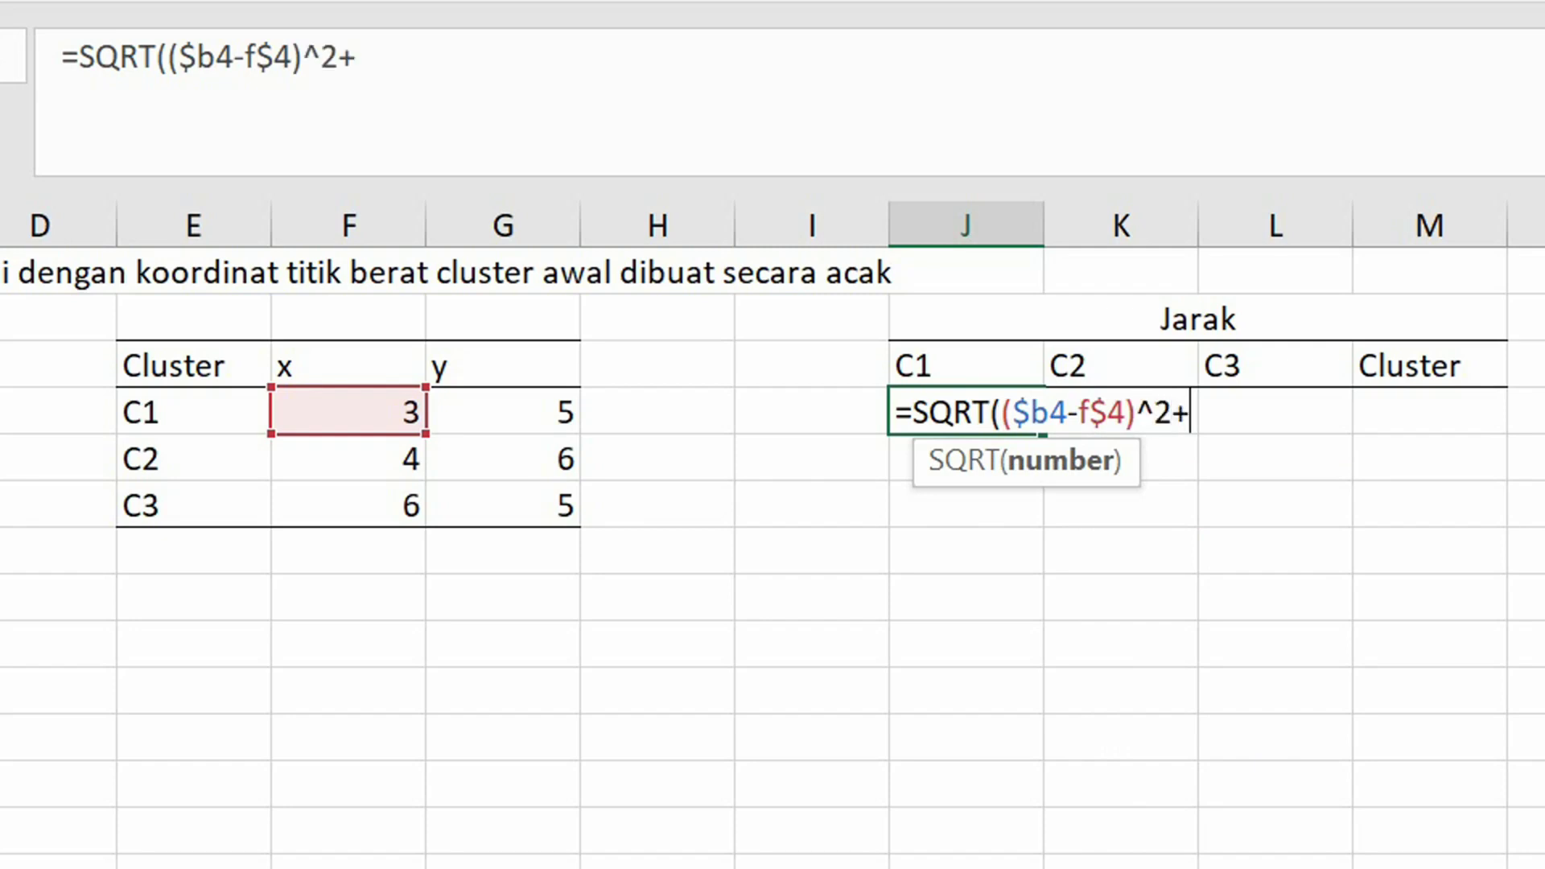
{"action": "type", "text": "("}
{"action": "type", "text": "$c"}
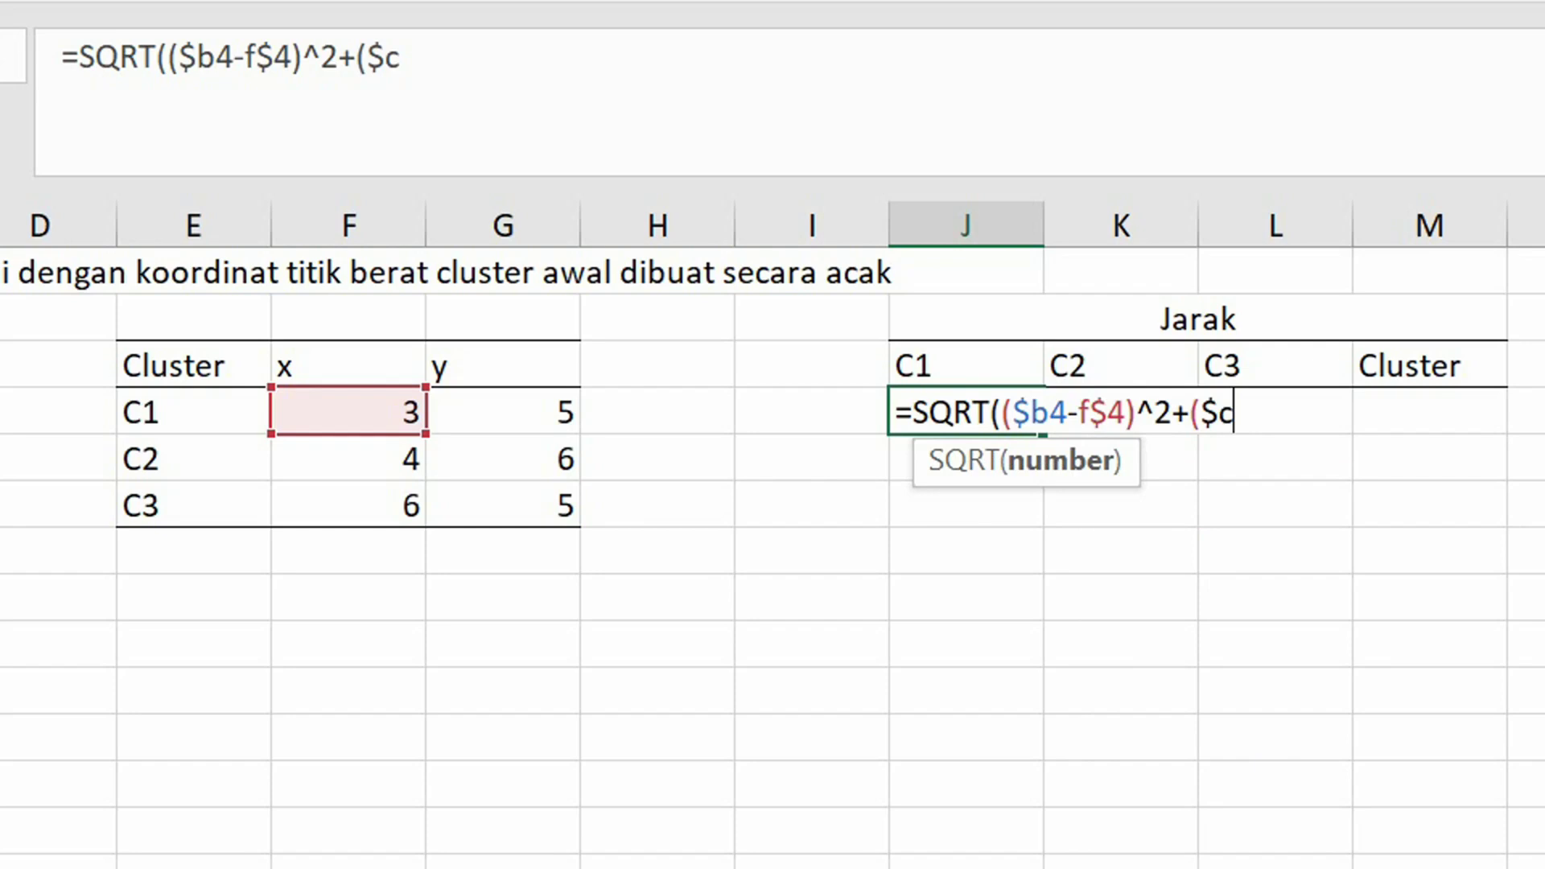
{"action": "type", "text": "4-"}
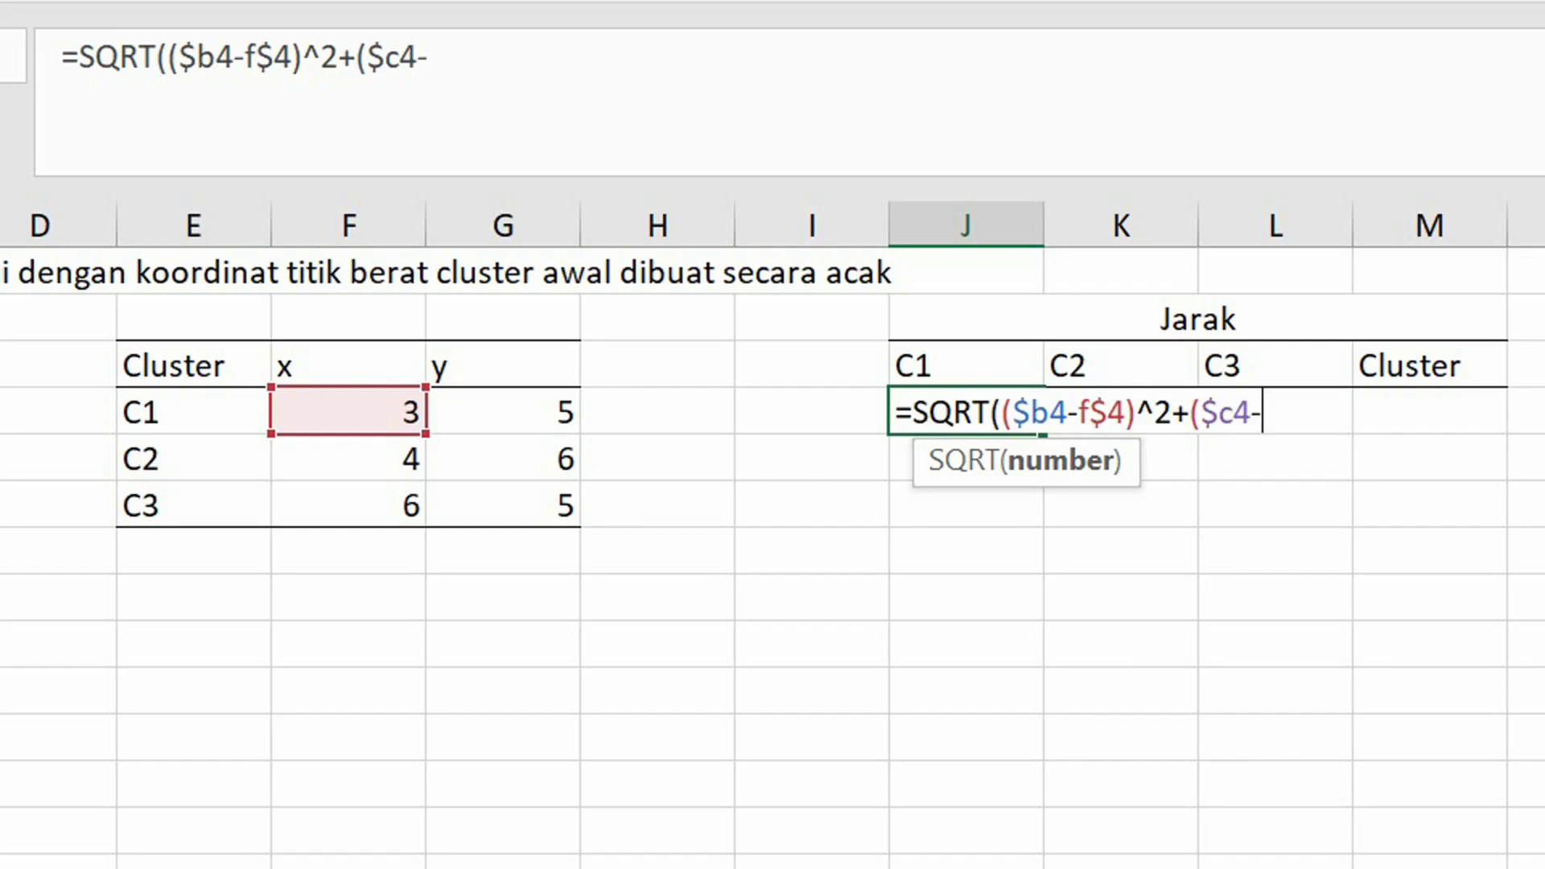
{"action": "type", "text": "g$"}
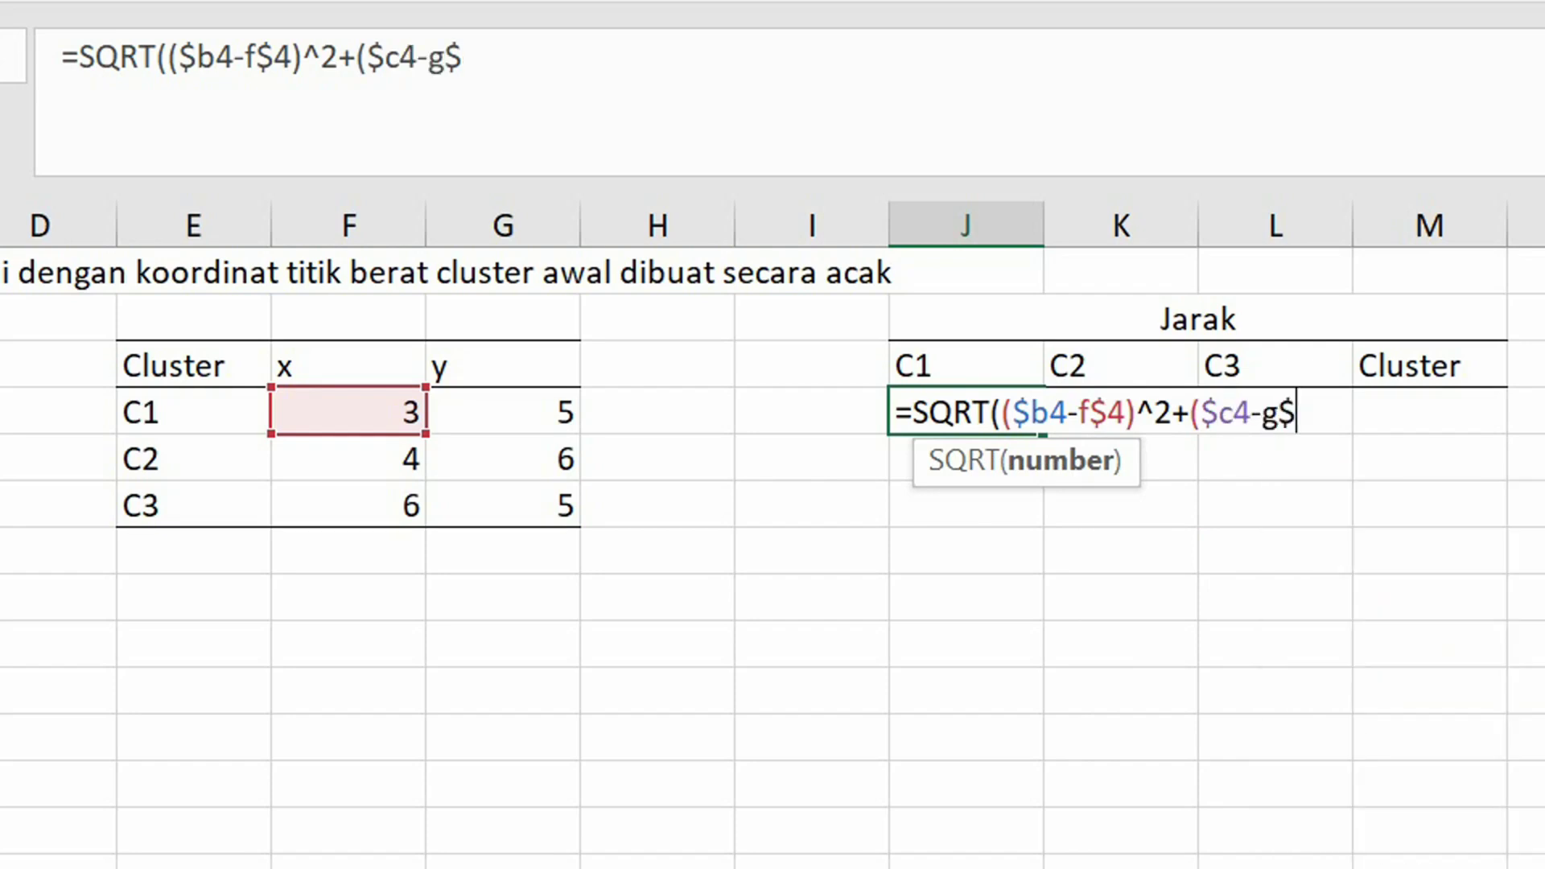
{"action": "type", "text": "4)"}
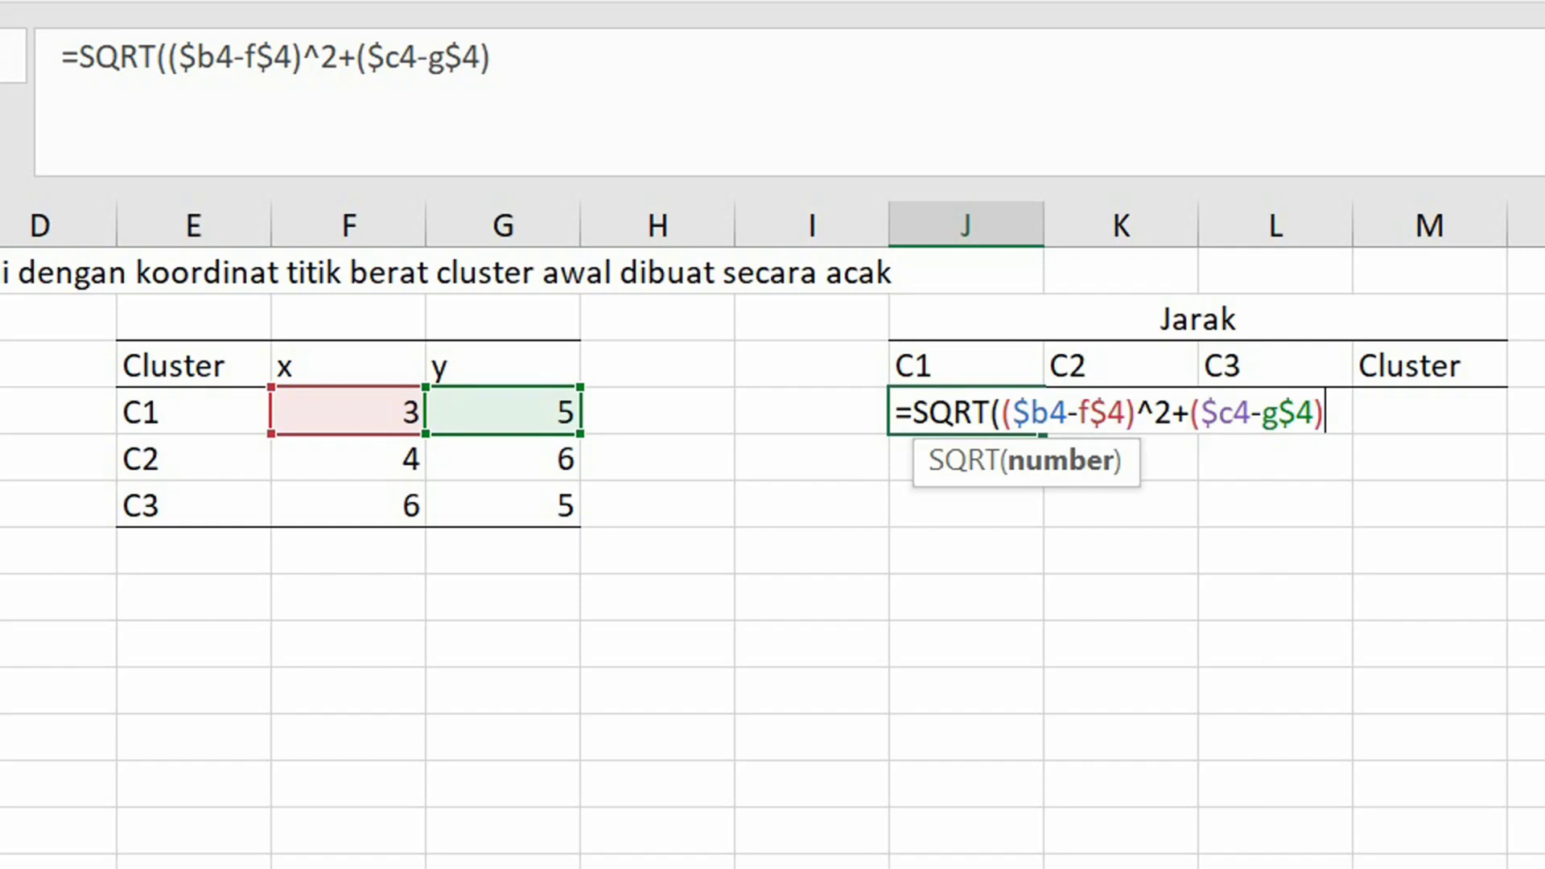
{"action": "type", "text": "^2))"}
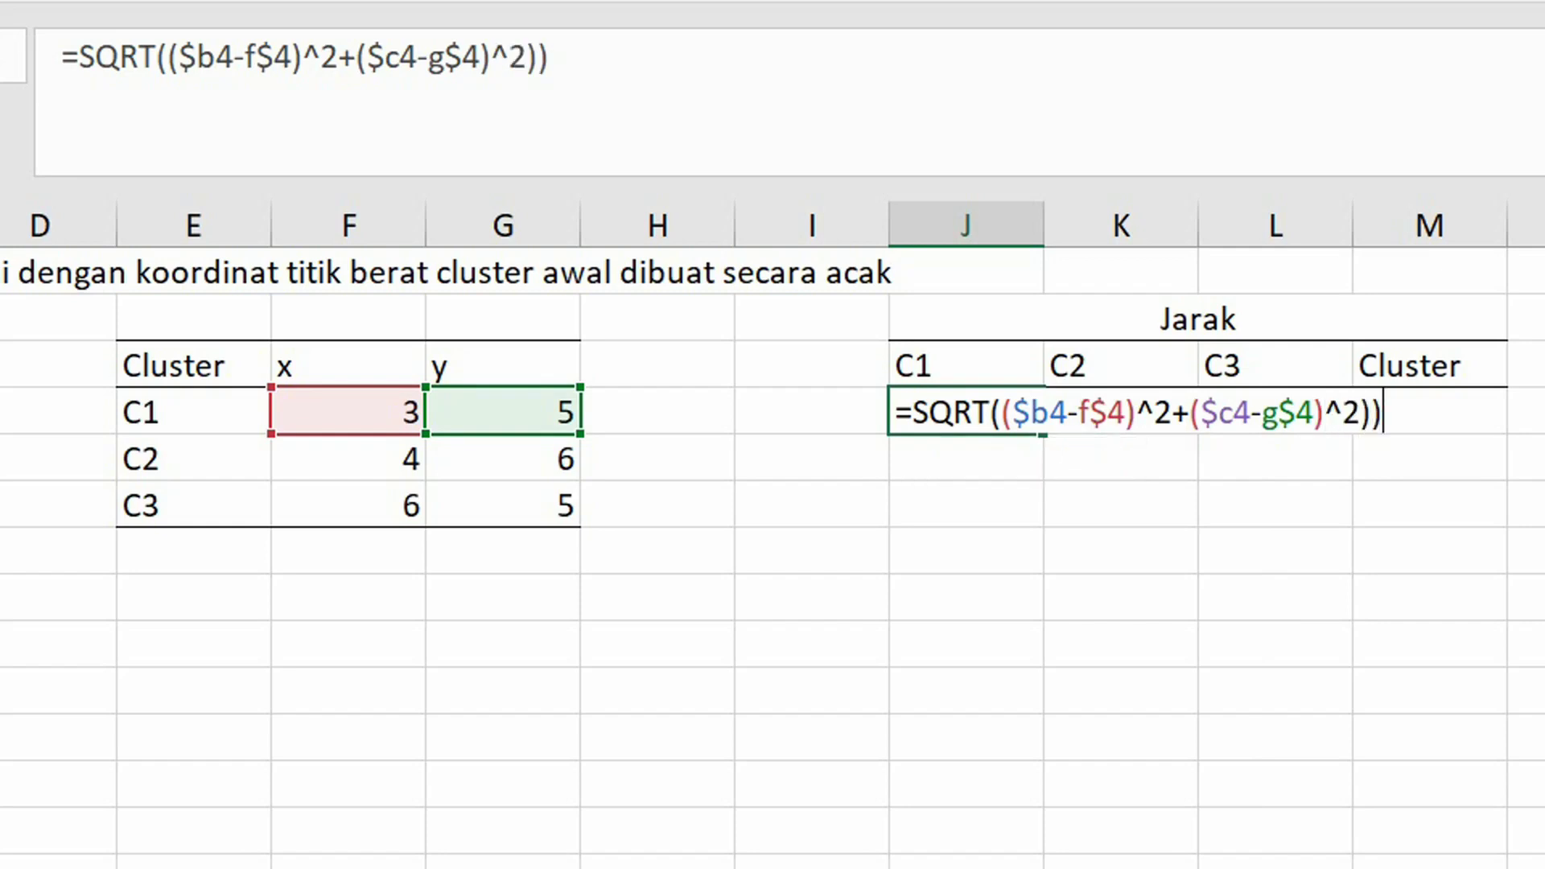
{"action": "key", "text": "Return"}
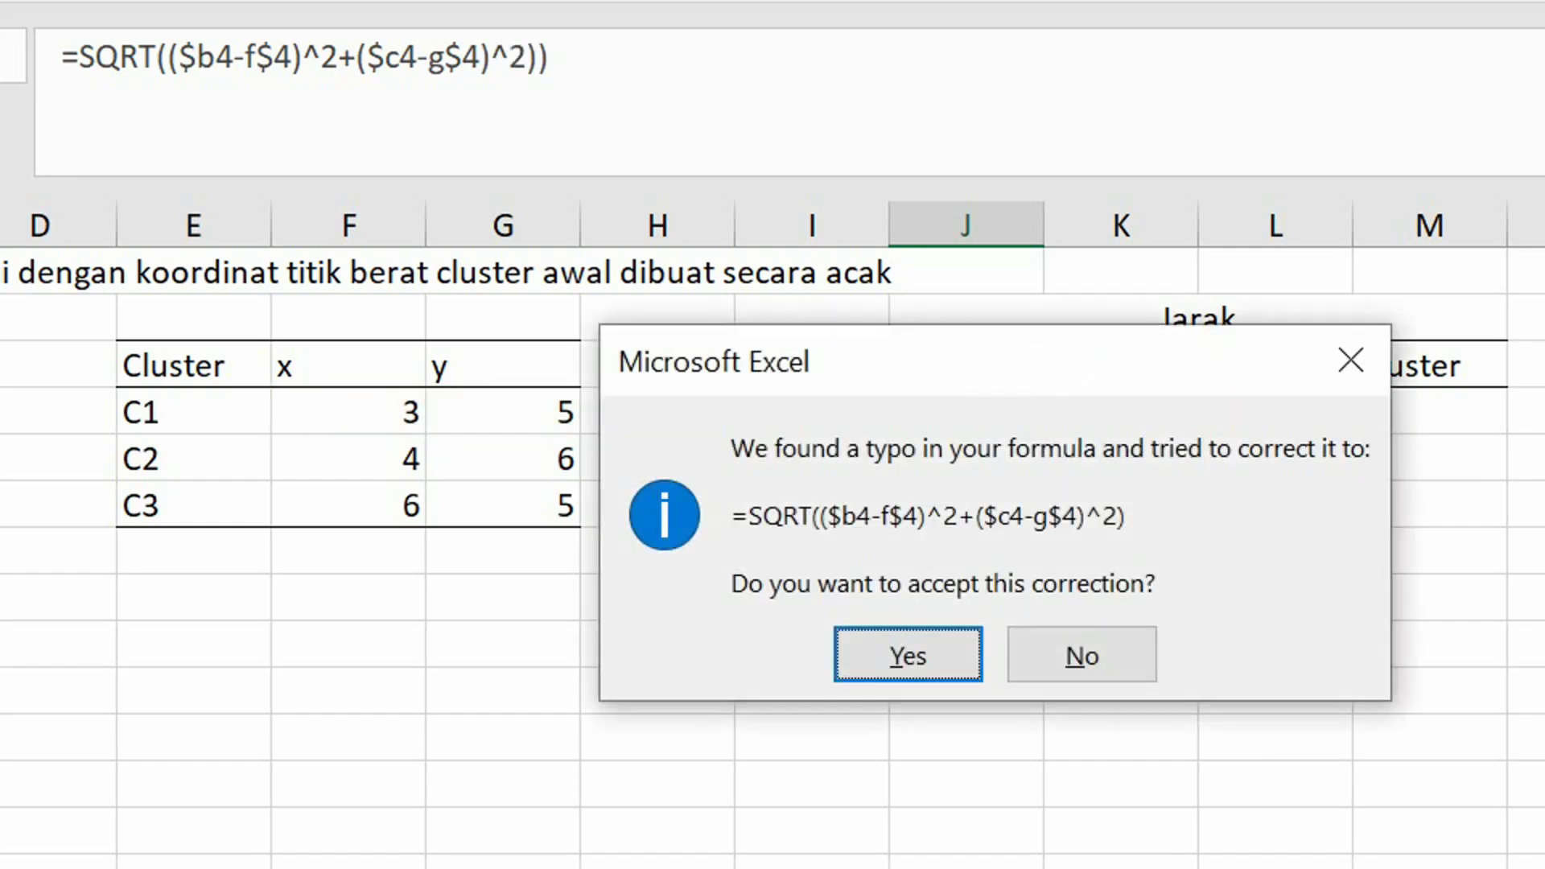
{"action": "left_click", "coordinate": [930, 654]}
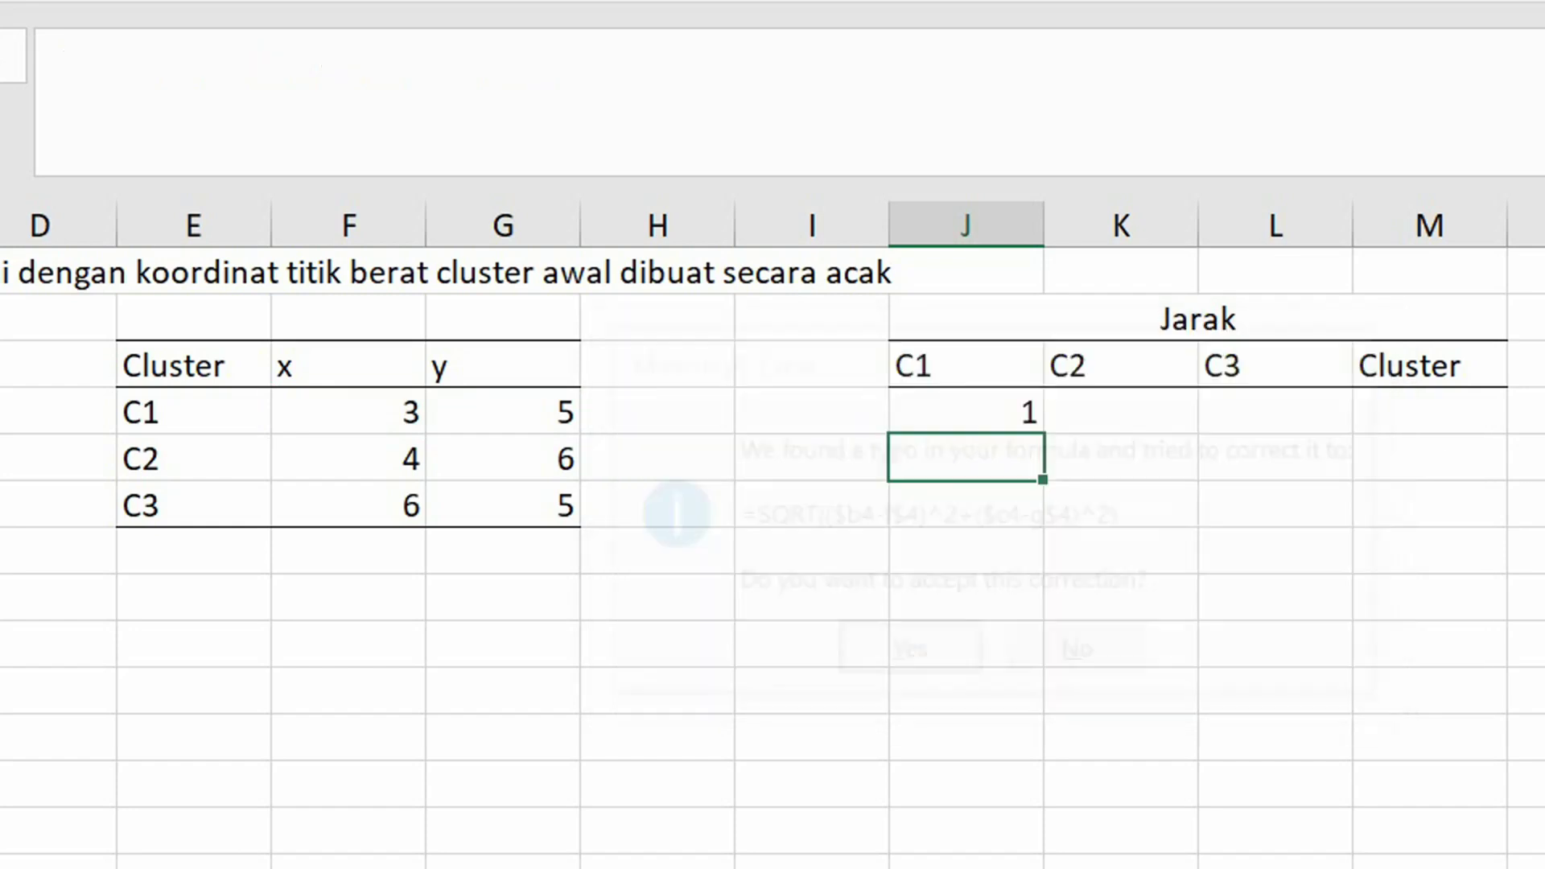
- Check the distance formula in J4 and fill it down the C1 column through J13
{"action": "left_click", "coordinate": [966, 412]}
{"action": "left_click", "coordinate": [687, 46]}
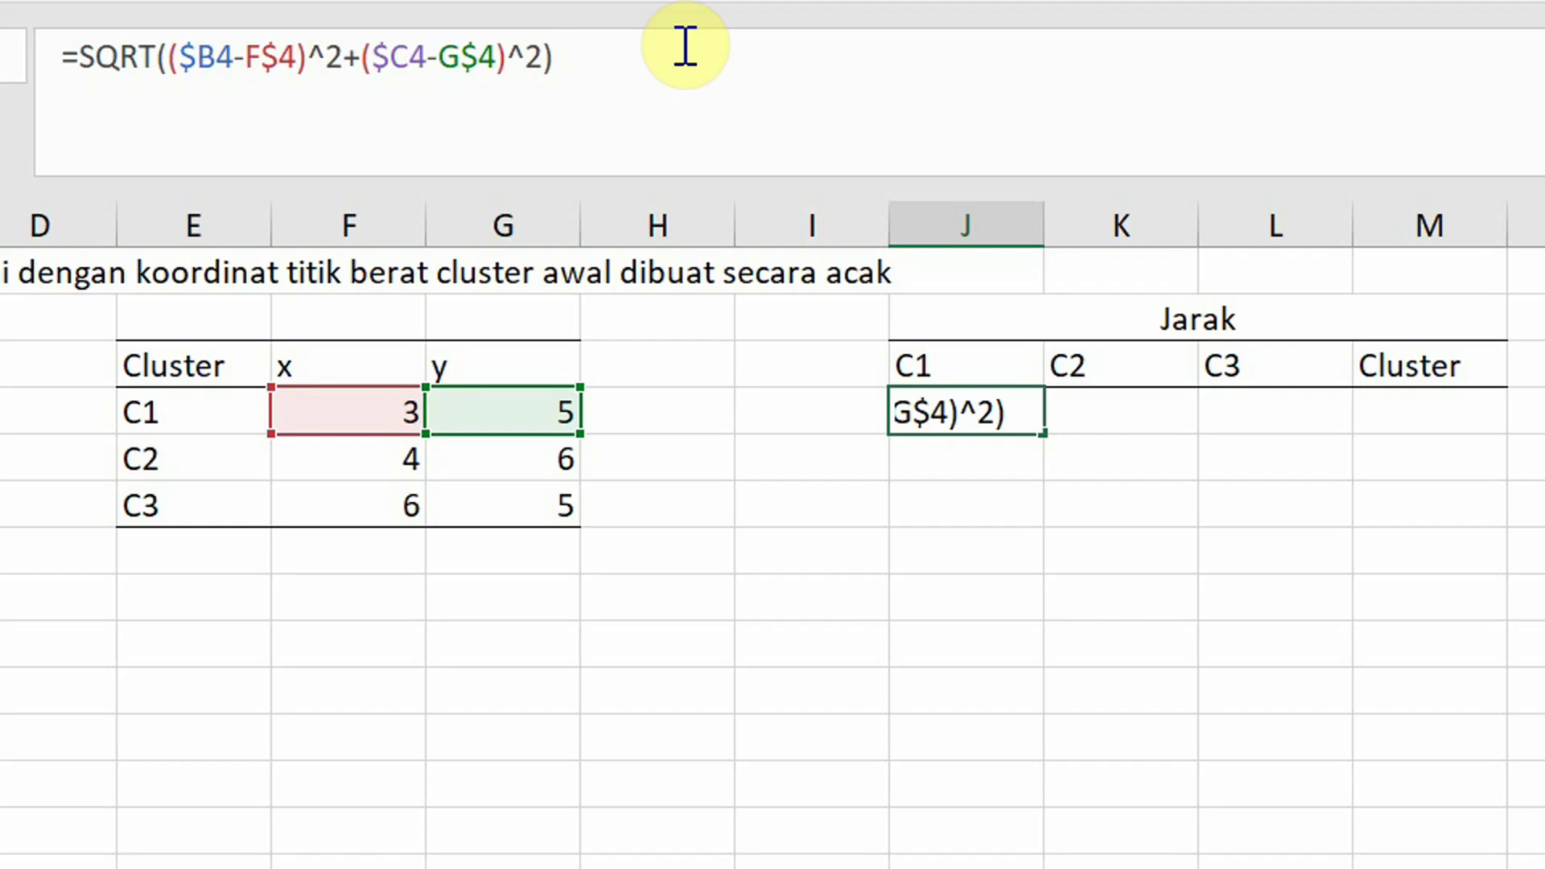
{"action": "key", "text": "ctrl+Return"}
{"action": "key", "text": "Return"}
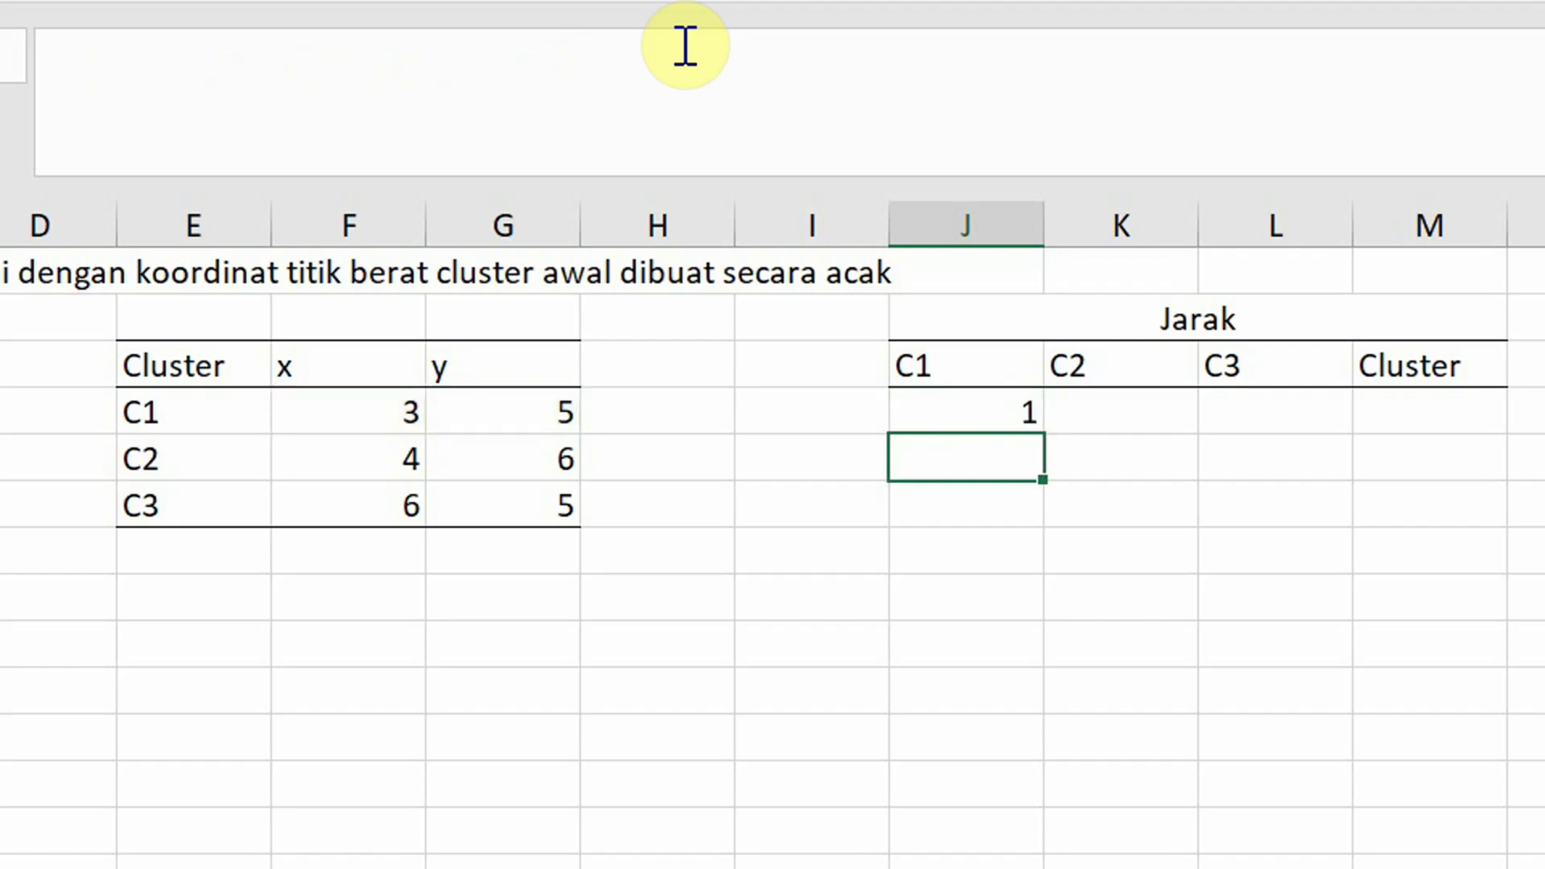
{"action": "left_click", "coordinate": [1016, 426]}
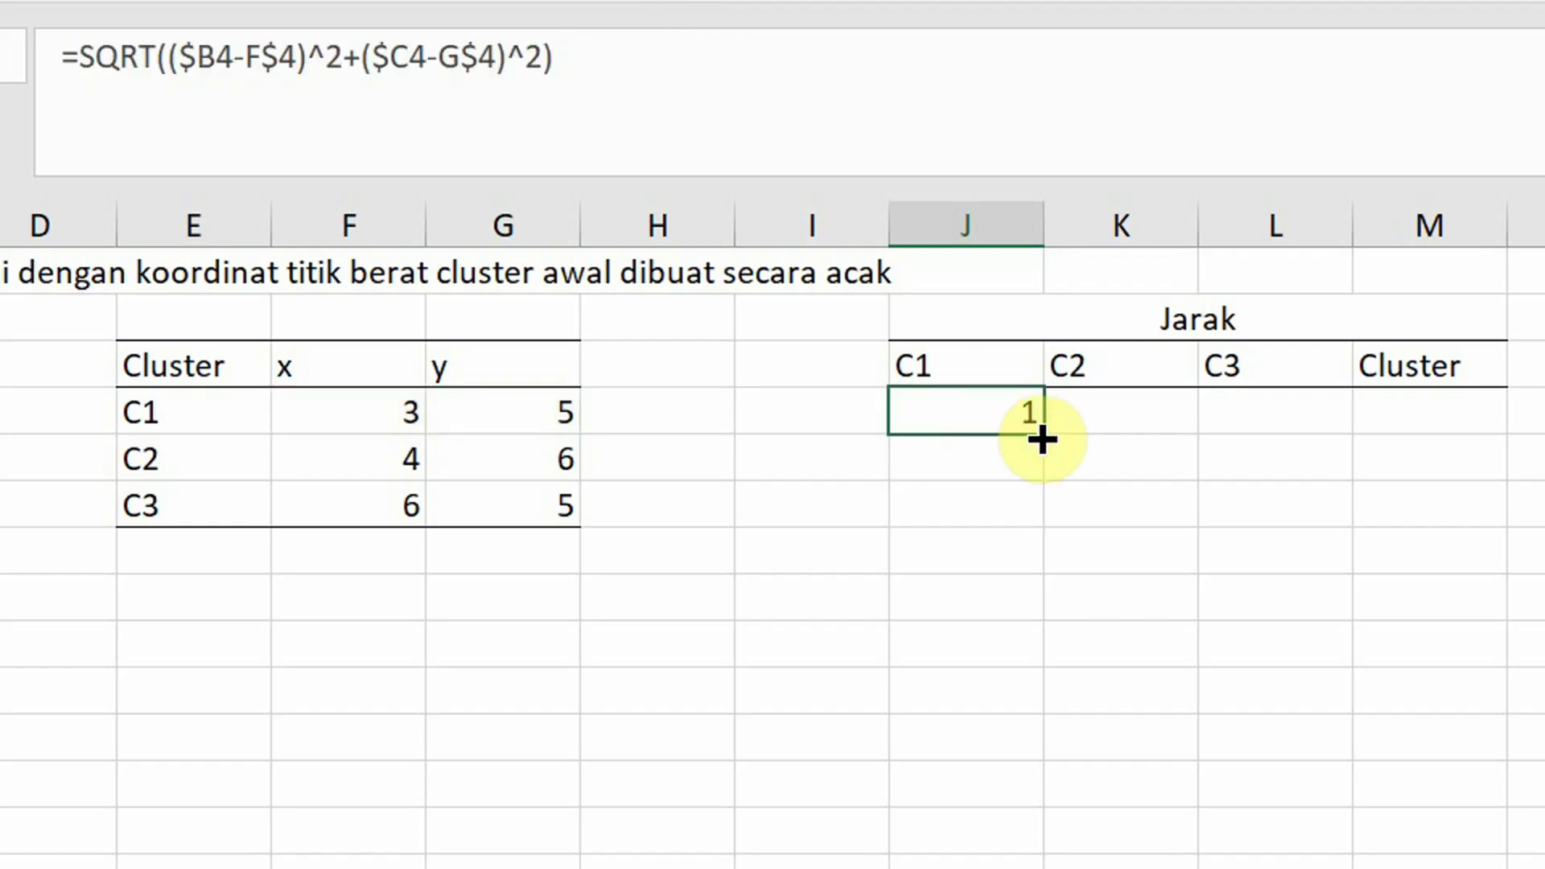
{"action": "left_click_drag", "start_coordinate": [1041, 438], "coordinate": [1072, 856]}
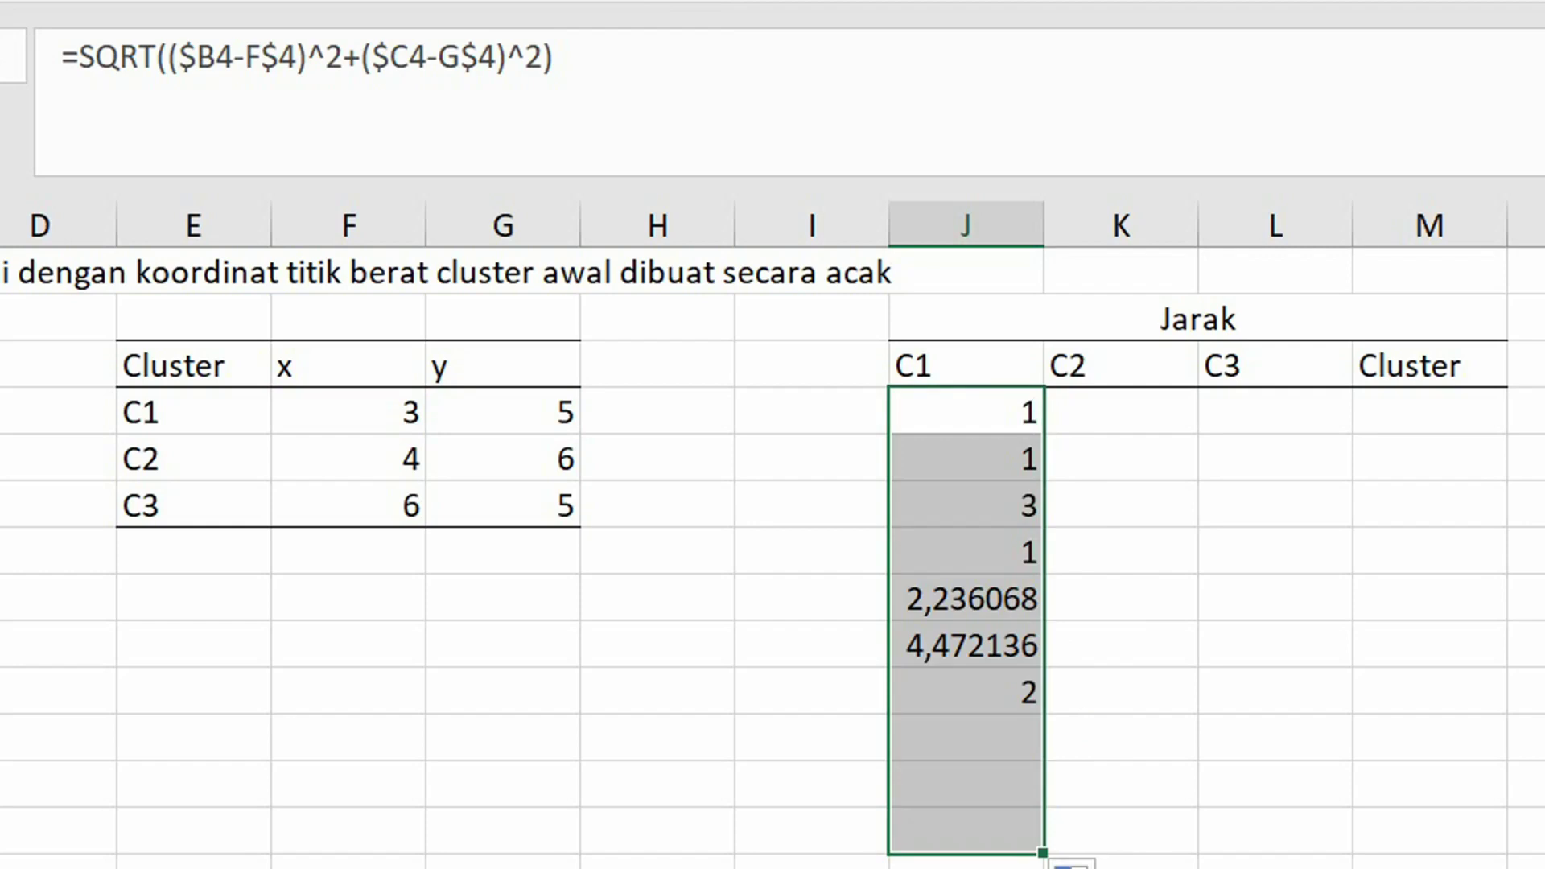
- Enter the C2 distance formula =SQRT(($B4-F$5)^2+($C4-G$5)^2) in cell K4
{"action": "left_click", "coordinate": [1134, 414]}
{"action": "type", "text": "="}
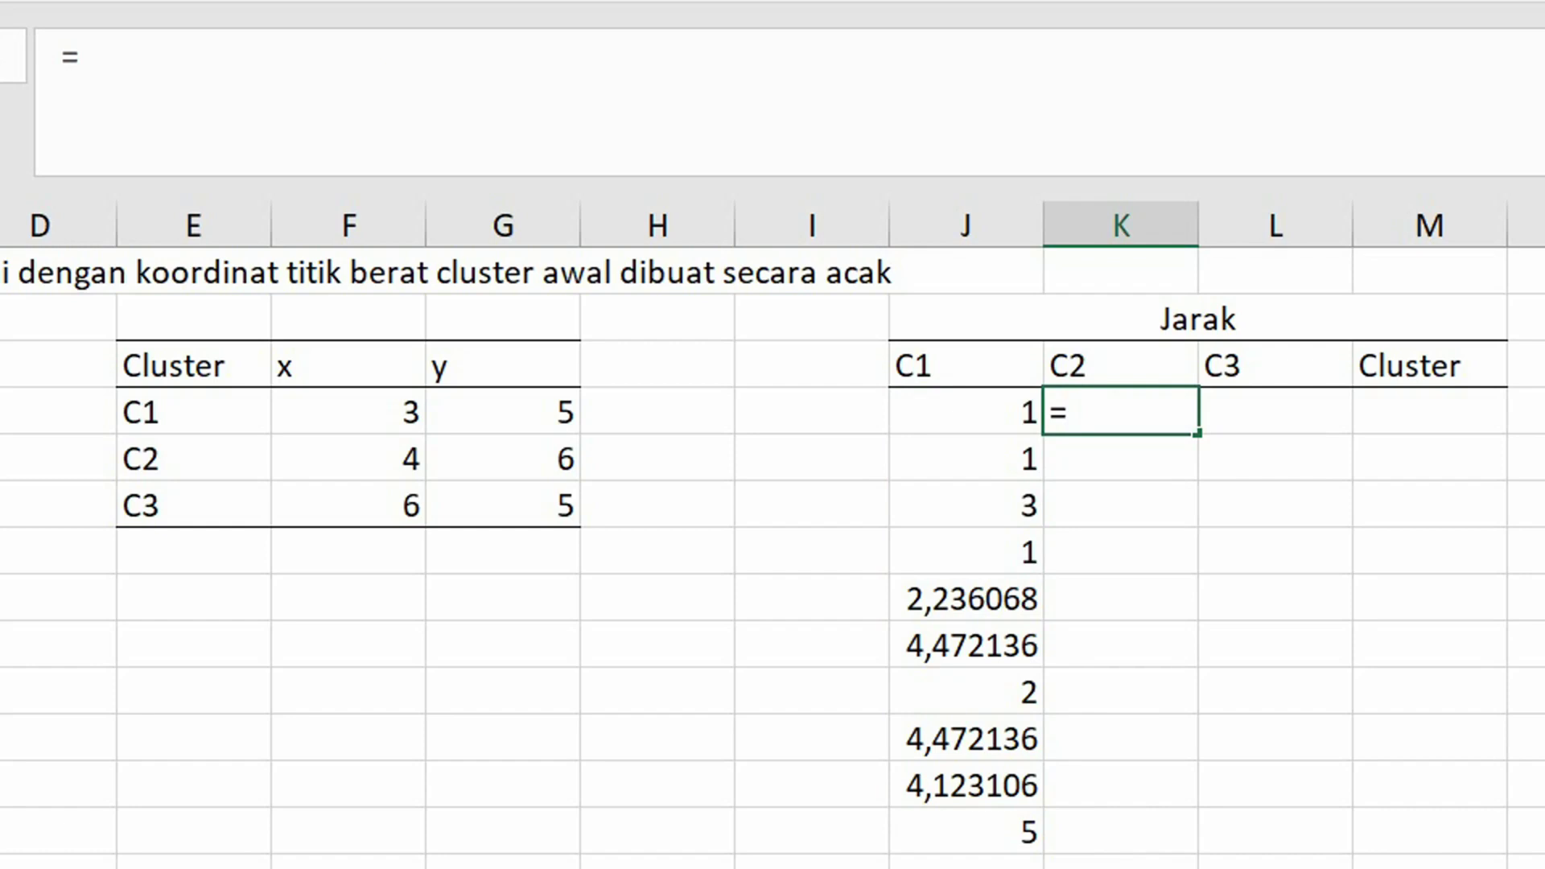
{"action": "type", "text": "sqrt"}
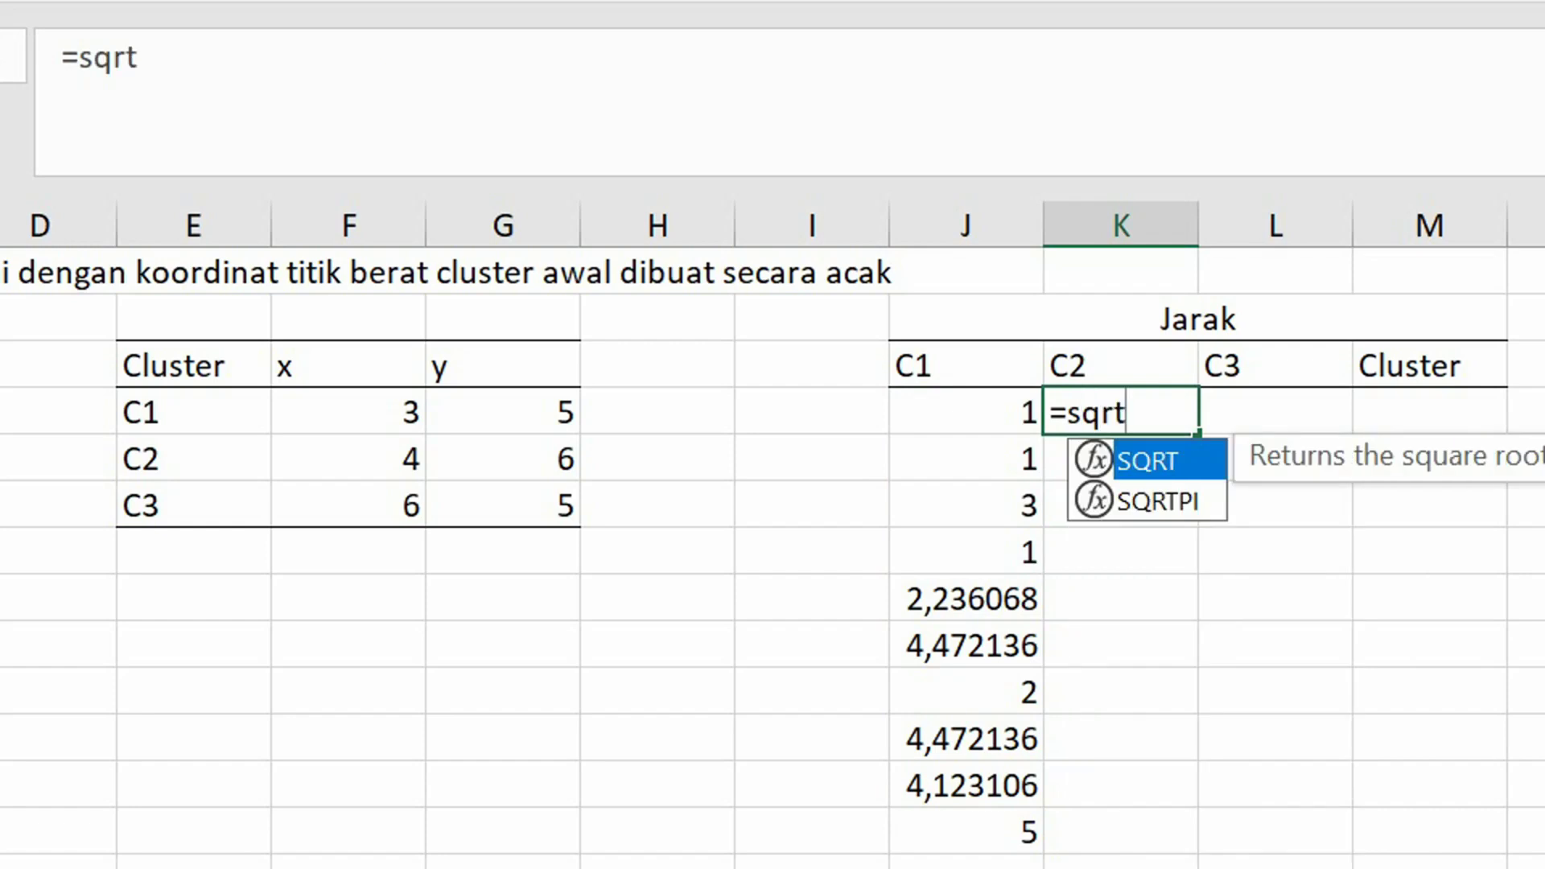
{"action": "type", "text": "(("}
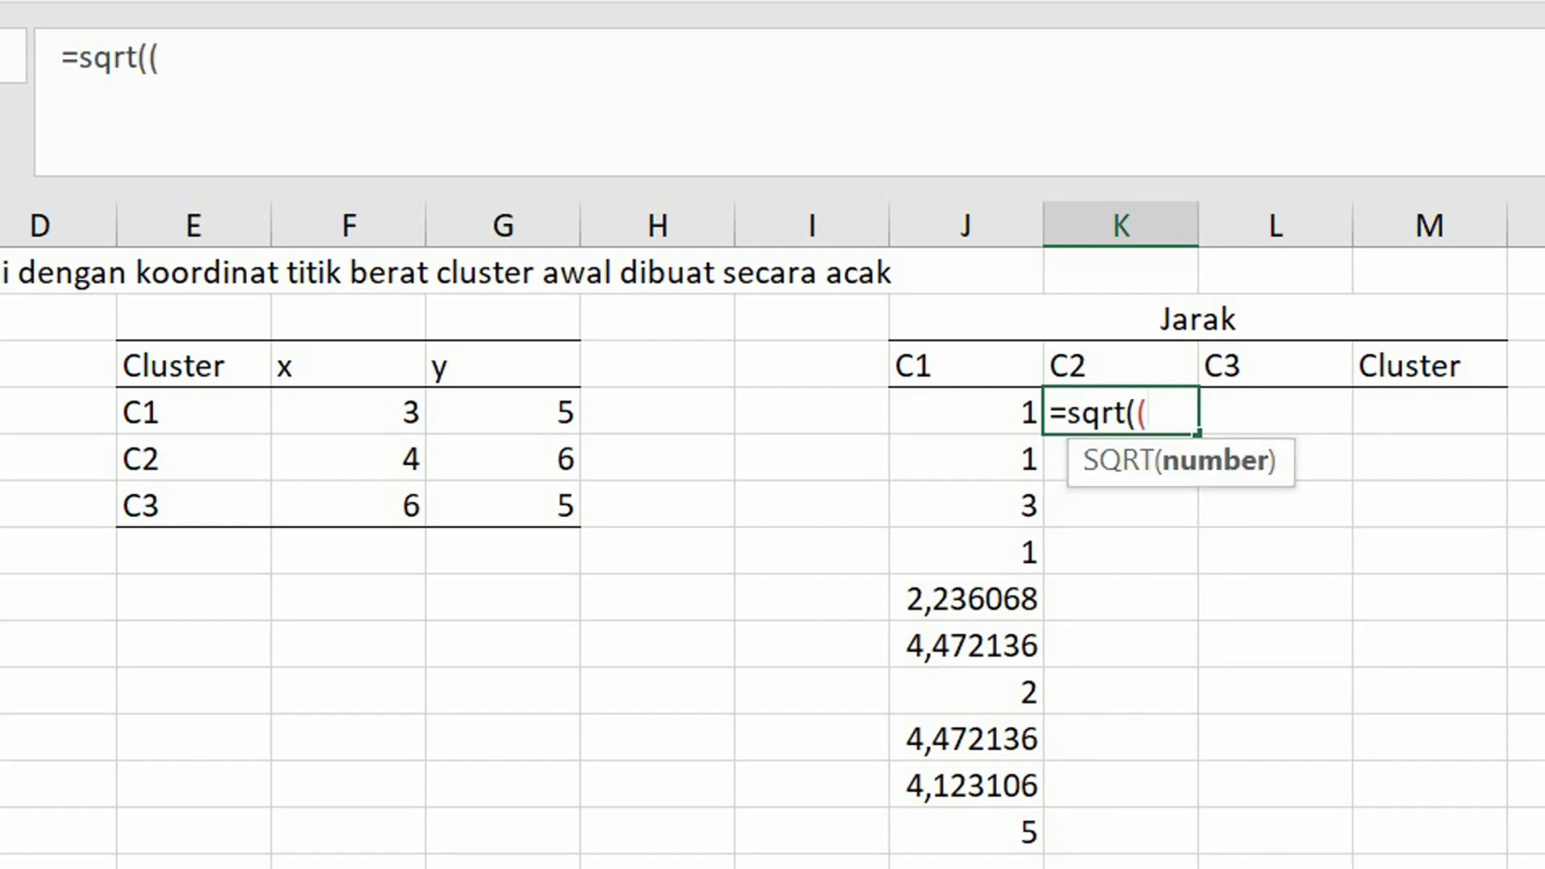
{"action": "type", "text": "$"}
{"action": "type", "text": "b4-"}
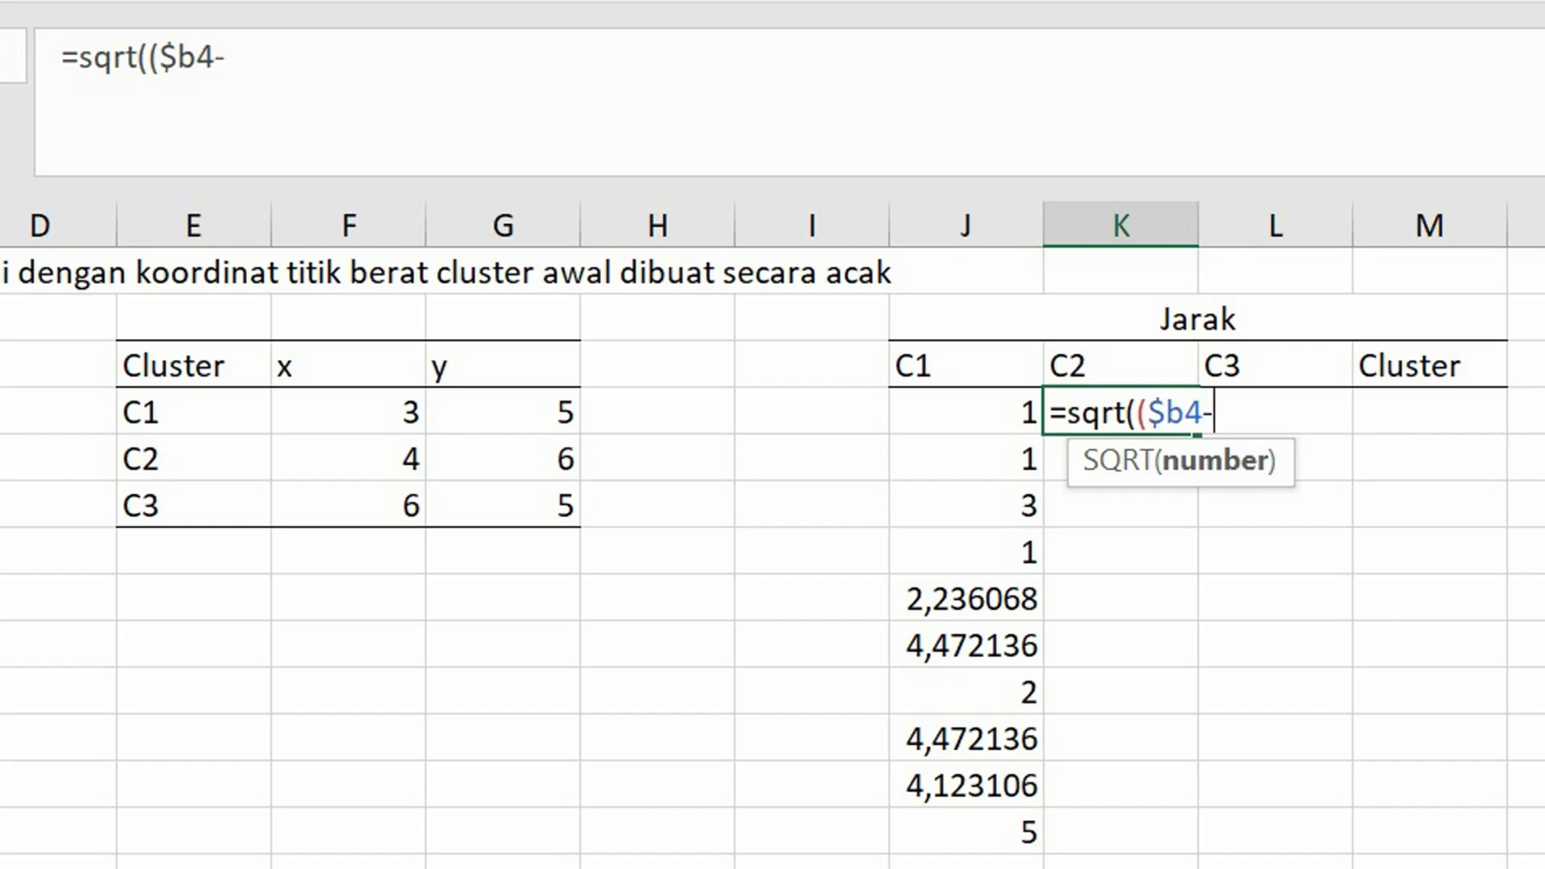
{"action": "type", "text": "f"}
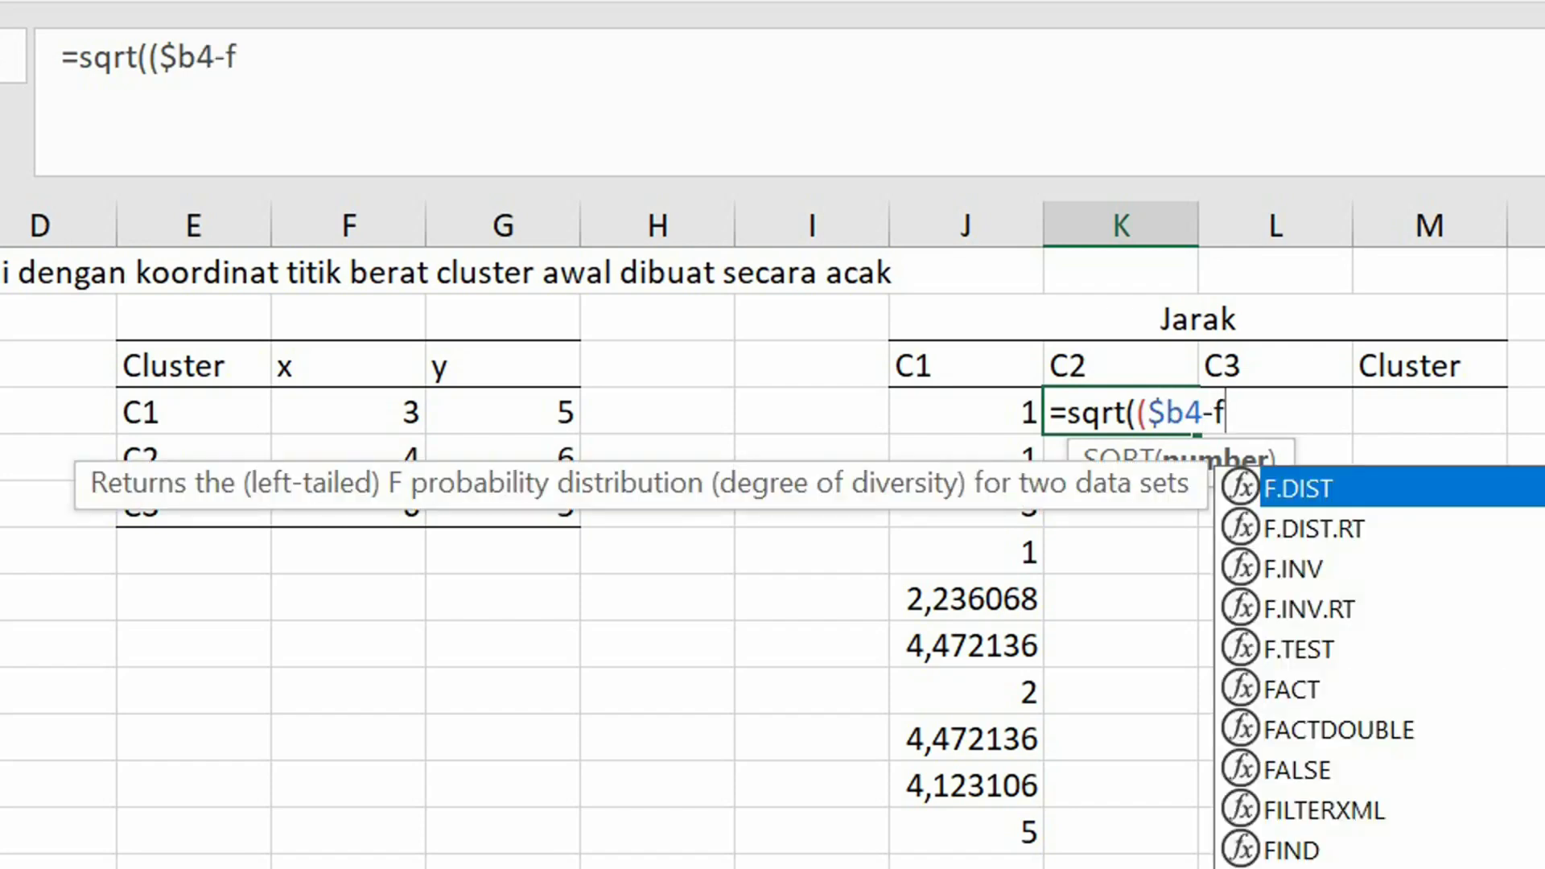
{"action": "type", "text": "$5"}
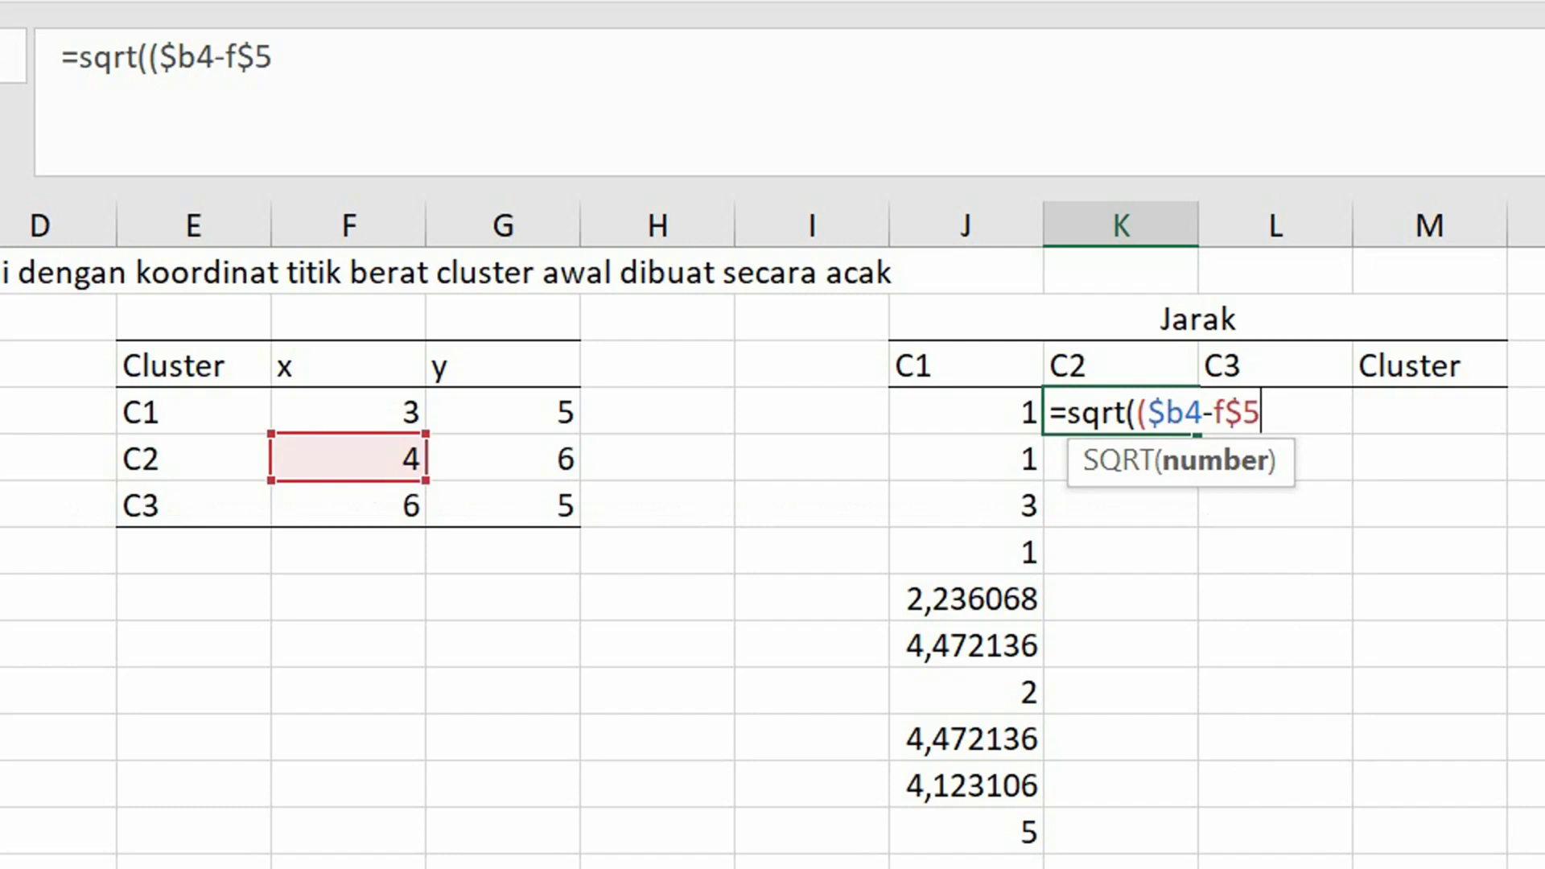
{"action": "type", "text": ")^2"}
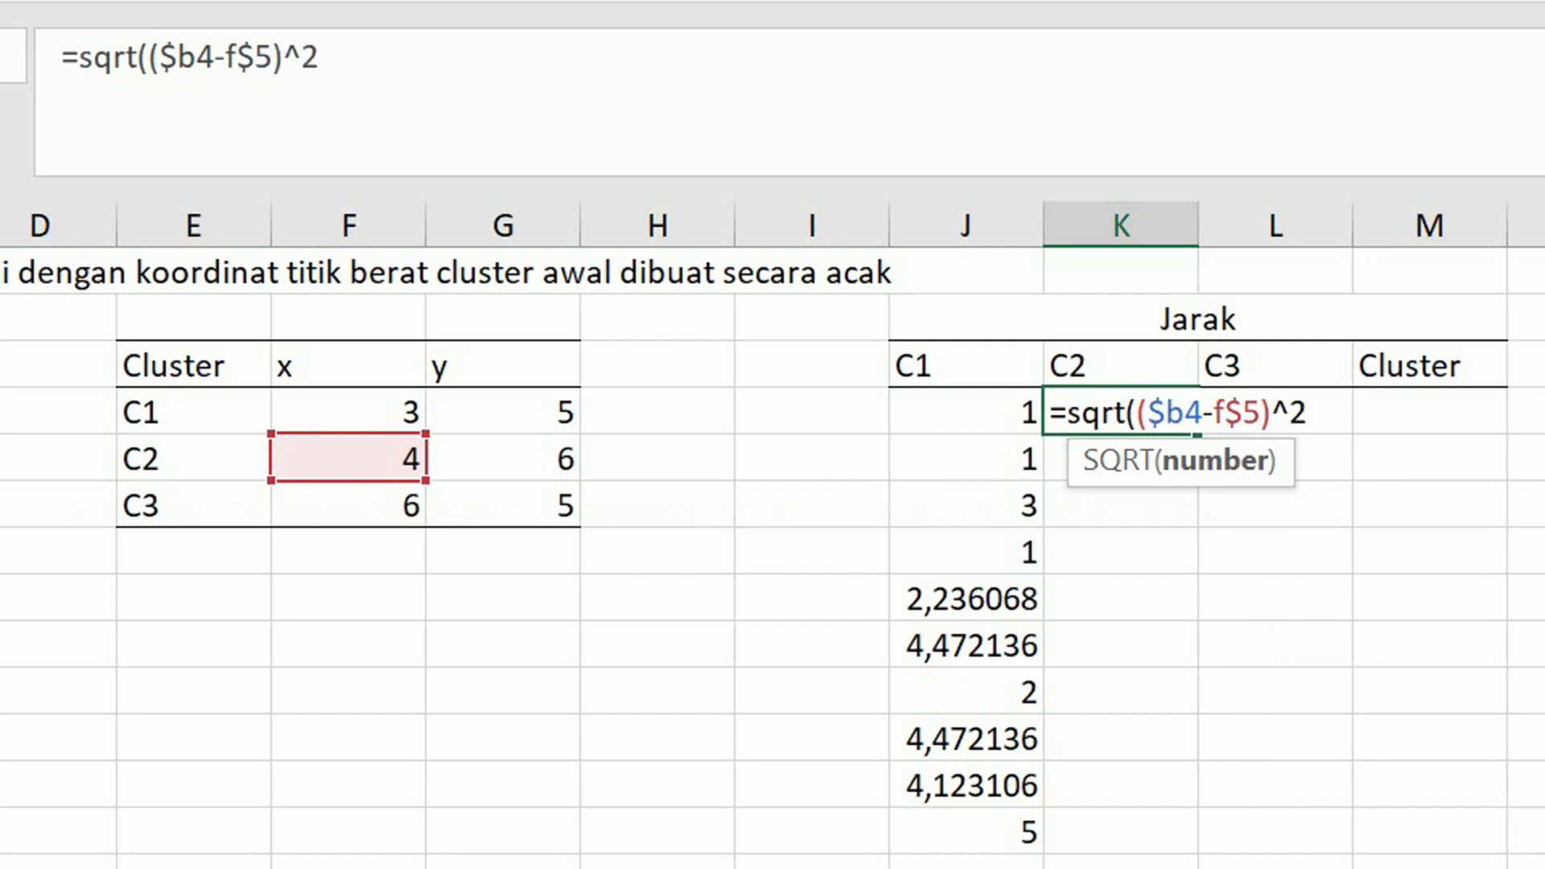
{"action": "type", "text": "+($"}
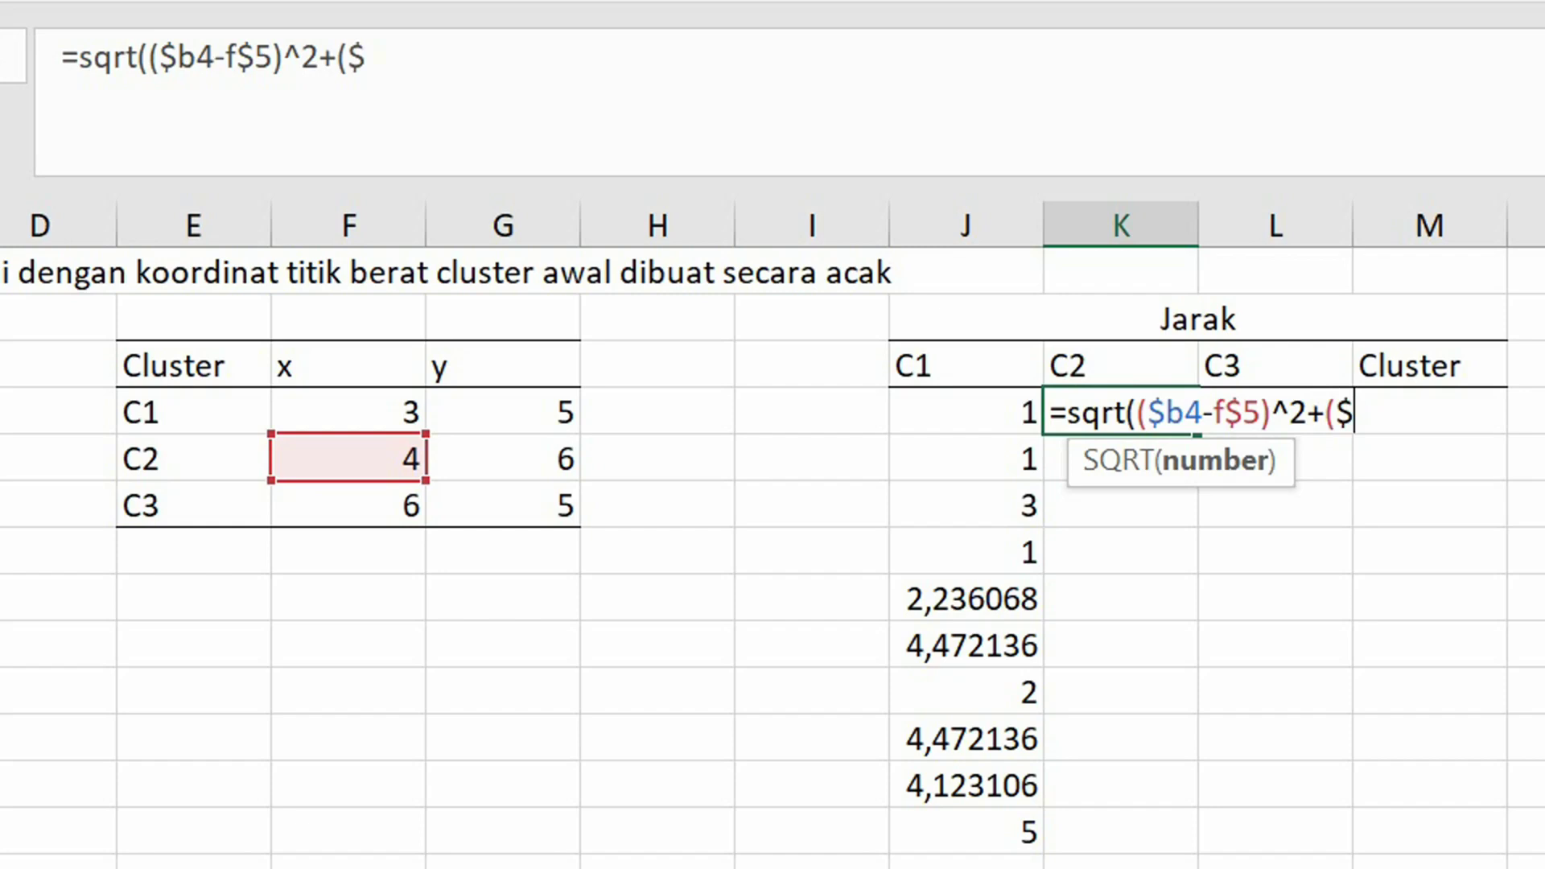
{"action": "type", "text": "c4-g"}
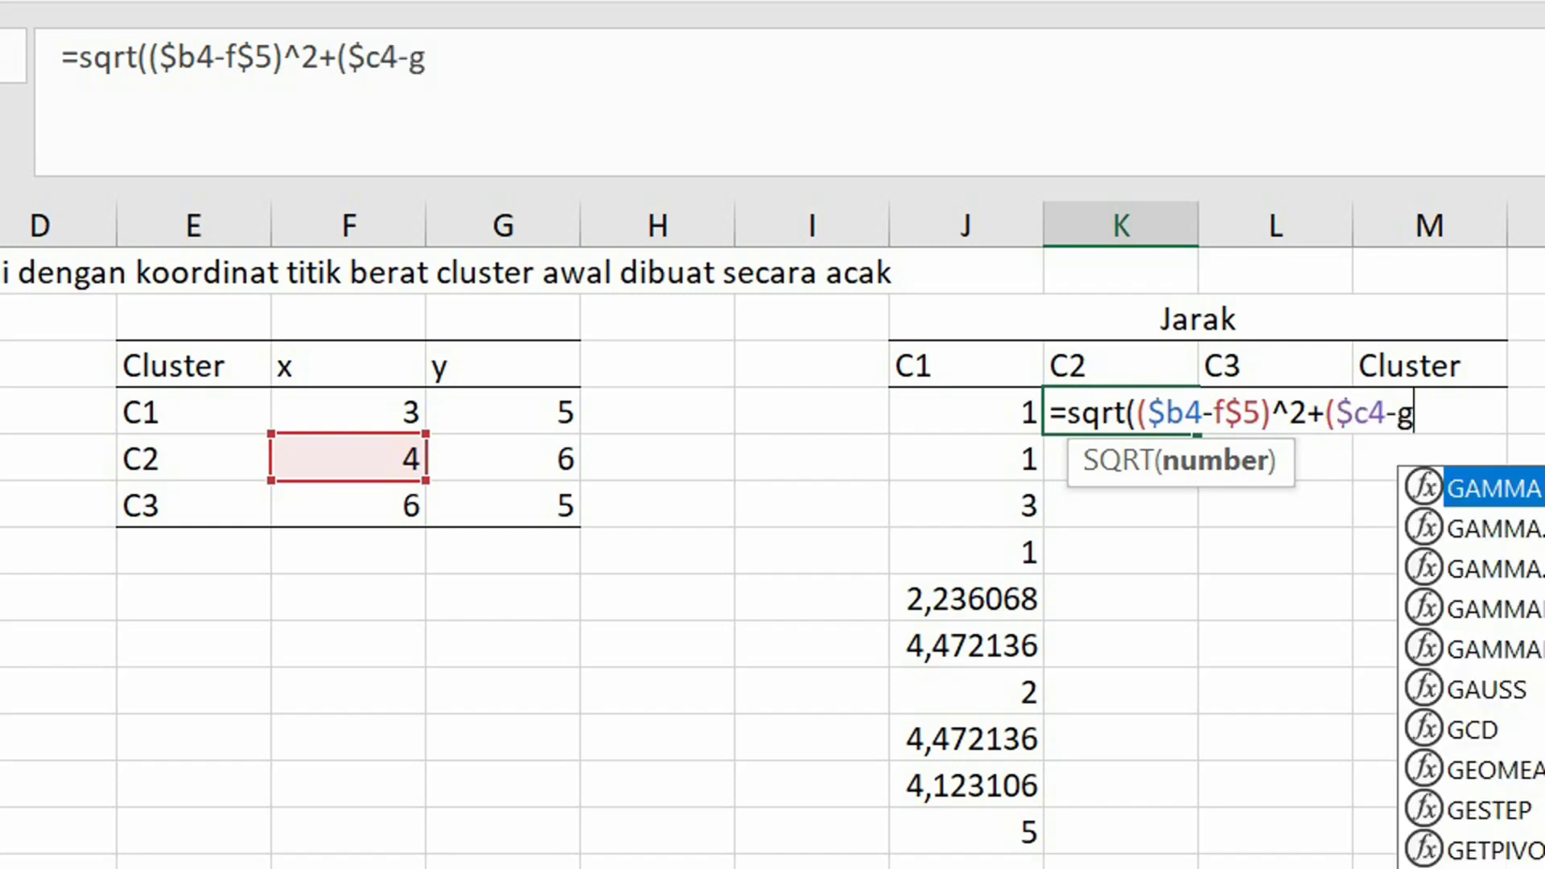
{"action": "type", "text": "$5)^2"}
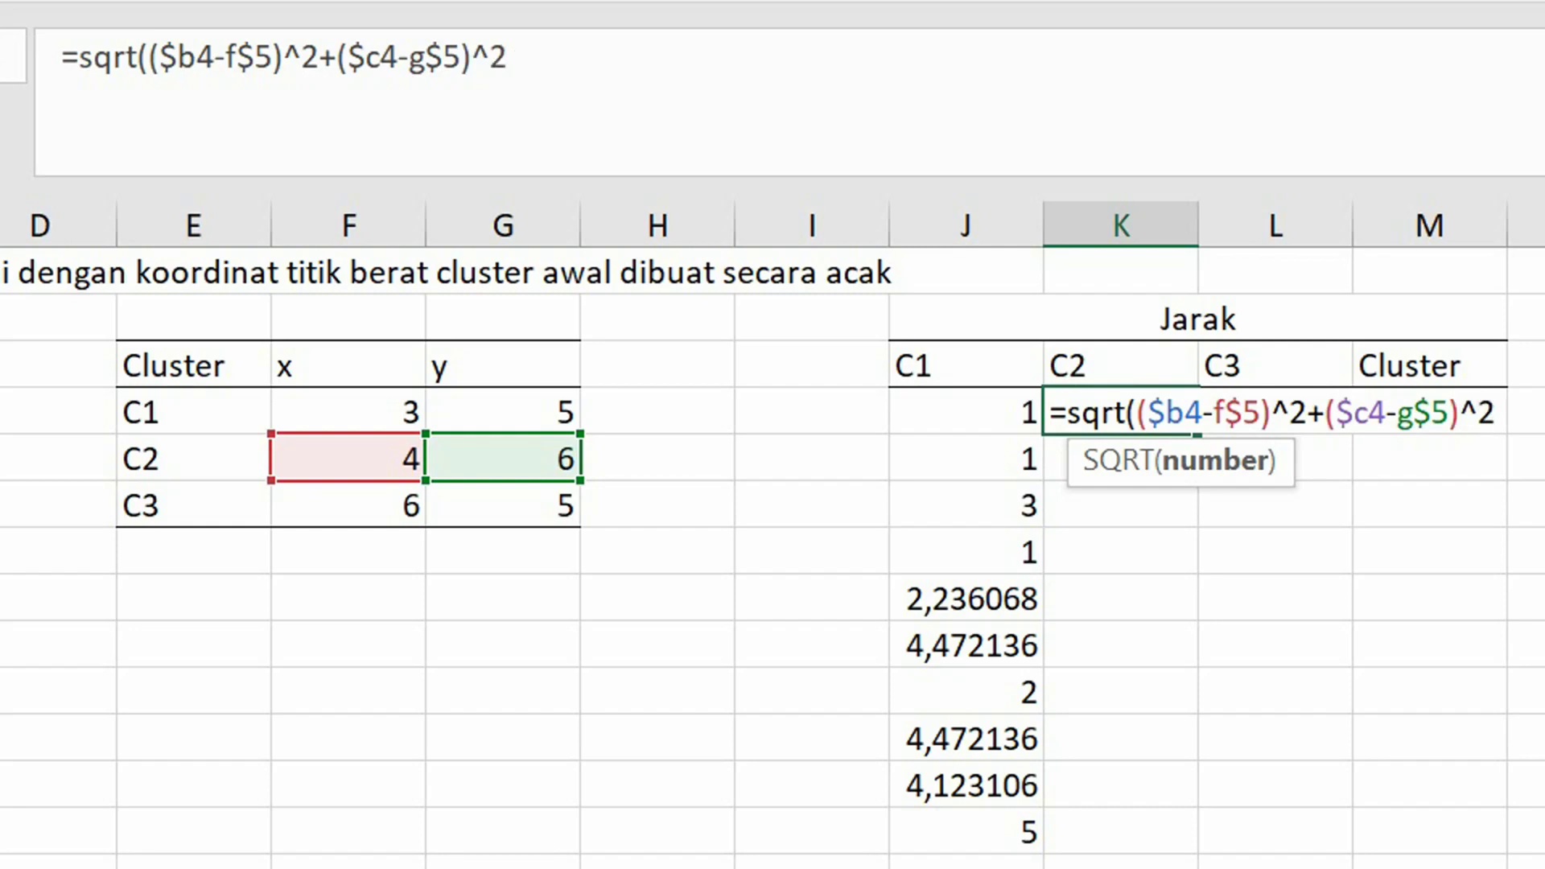
{"action": "type", "text": ")"}
{"action": "key", "text": "Return"}
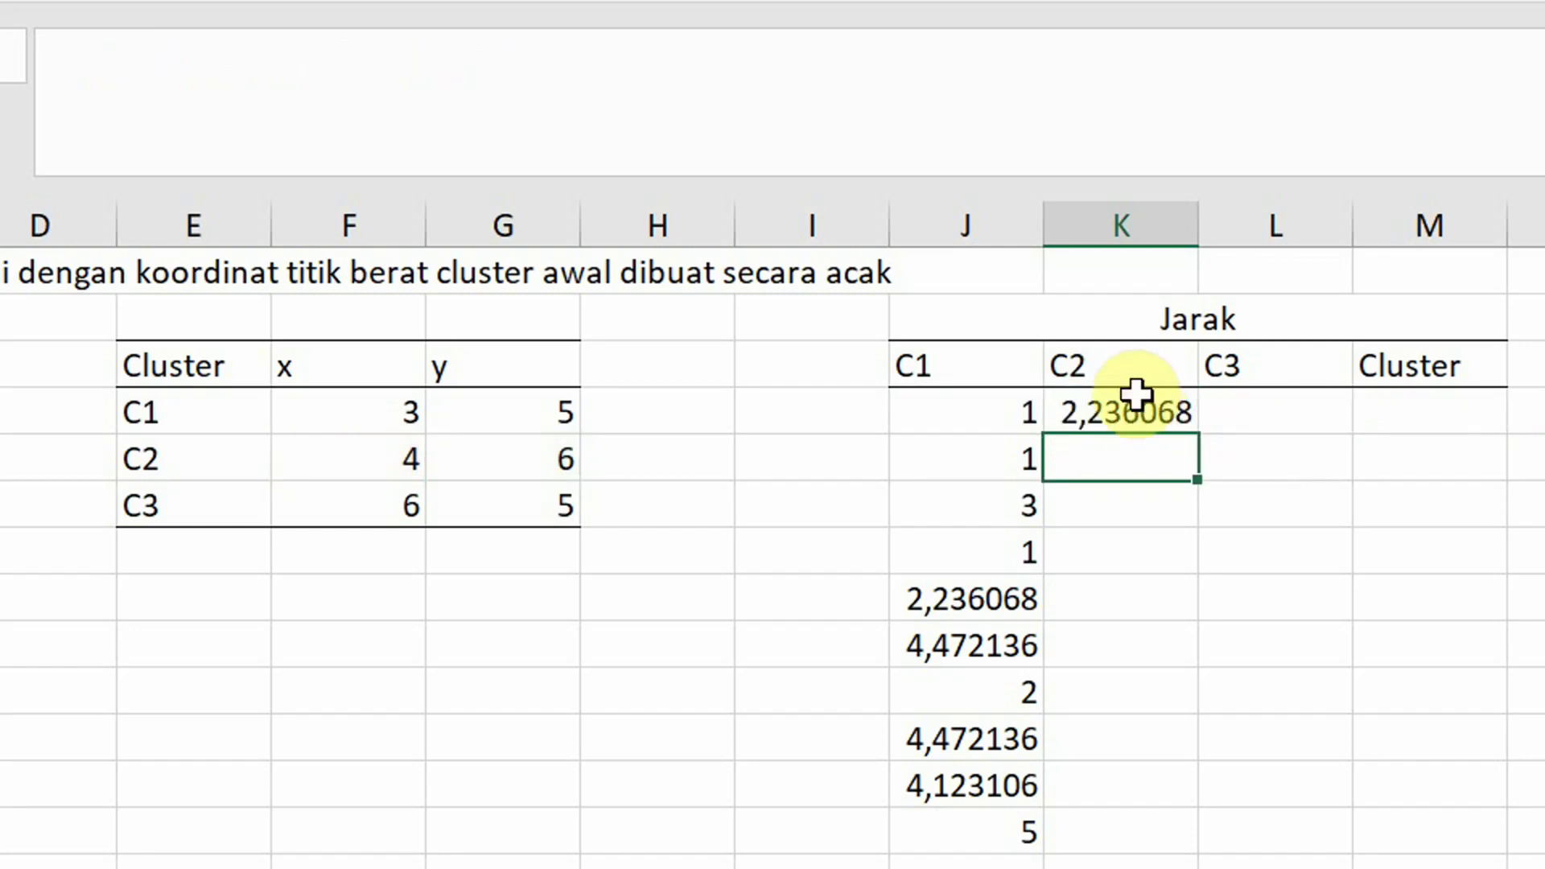
- Fill the C2 distance formula from K4 down the C2 column through K13
{"action": "left_click", "coordinate": [1134, 394]}
{"action": "left_click_drag", "start_coordinate": [1198, 433], "coordinate": [1234, 852]}
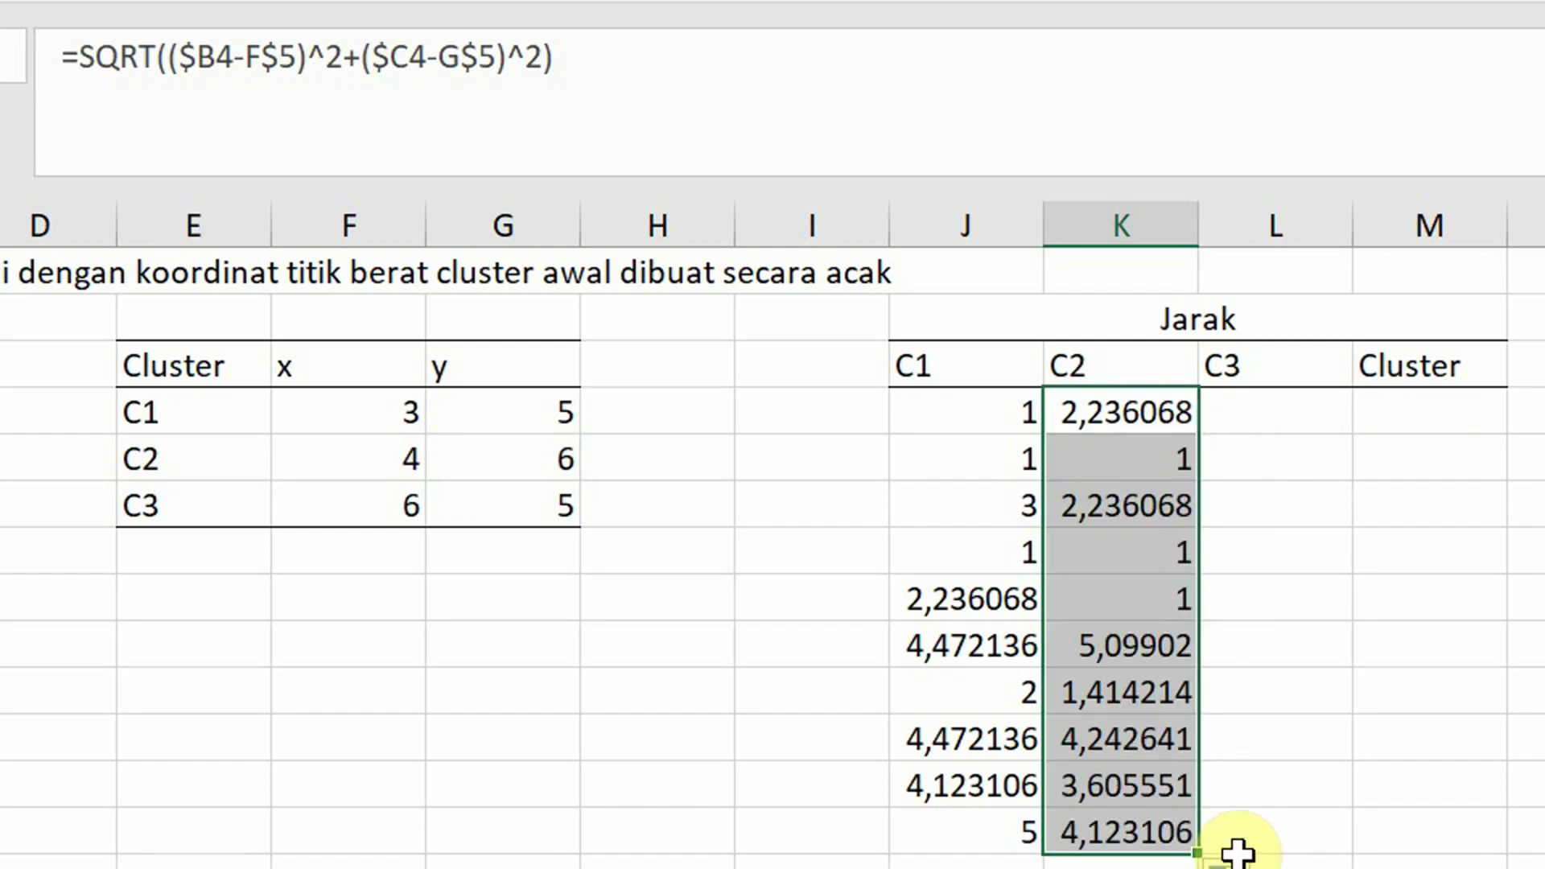
- Enter the C3 distance formula =SQRT(($B4-F$6)^2+($C4-G$6)^2) in cell L4 and fill it down through L13
{"action": "left_click", "coordinate": [1279, 410]}
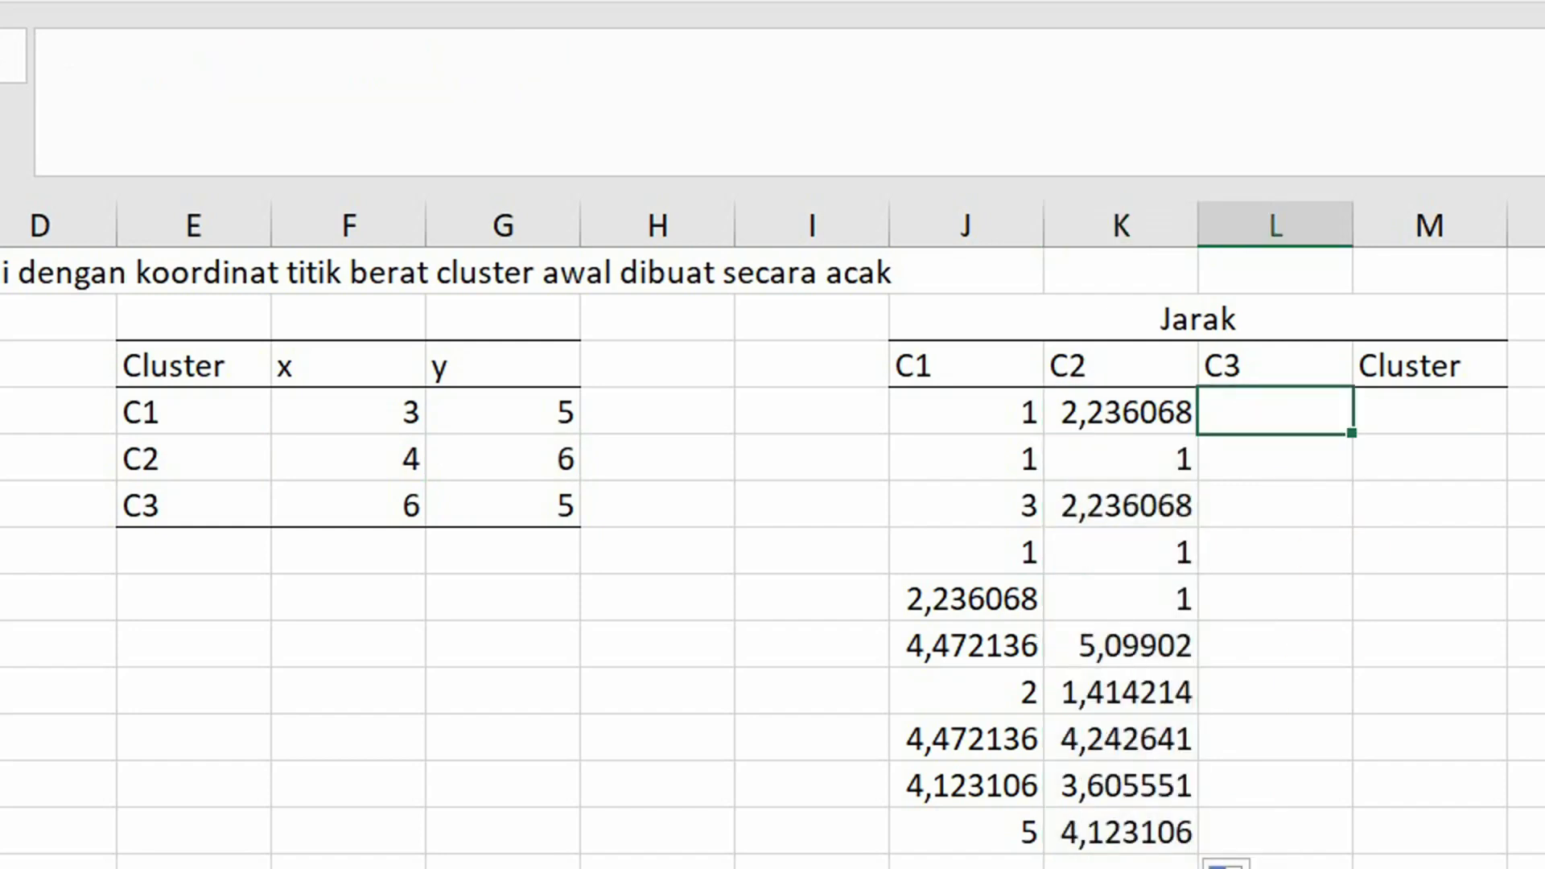
{"action": "type", "text": "=sqrt"}
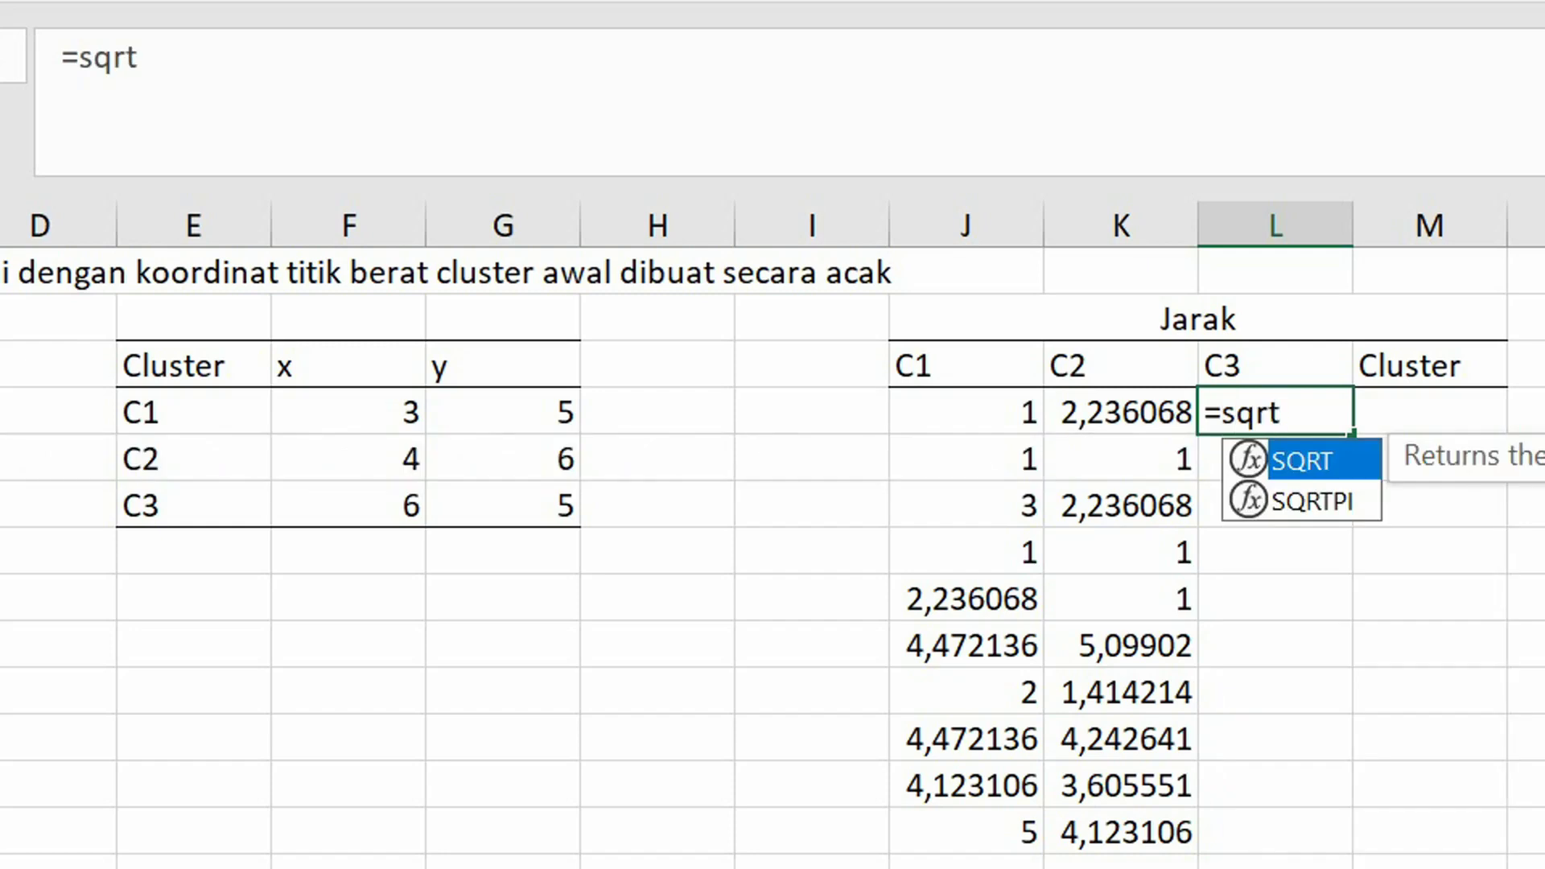
{"action": "double_click", "coordinate": [1354, 468]}
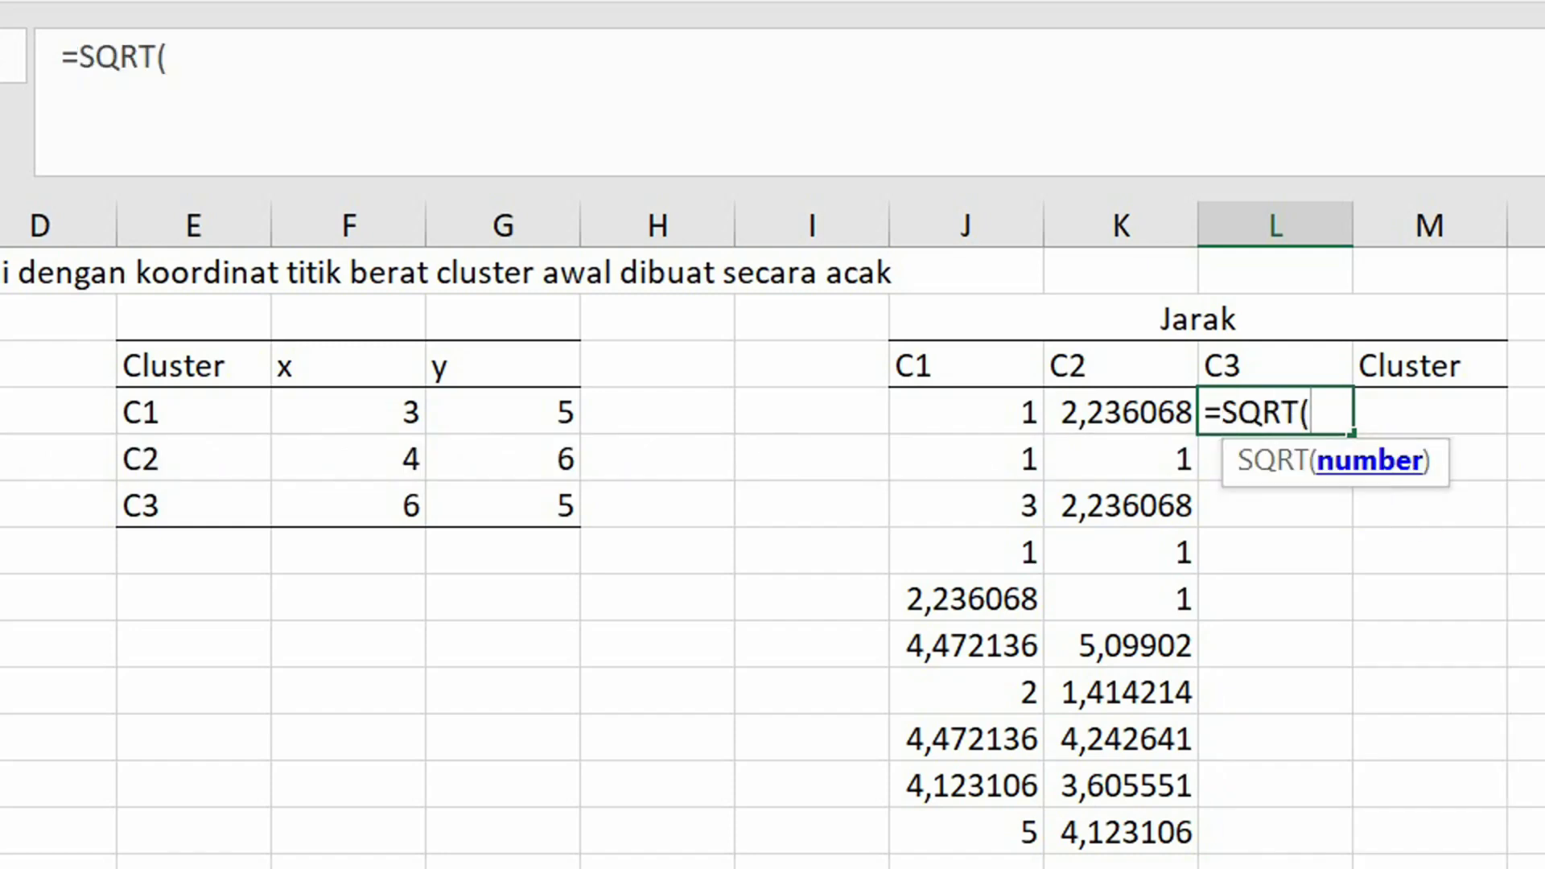
{"action": "type", "text": "($"}
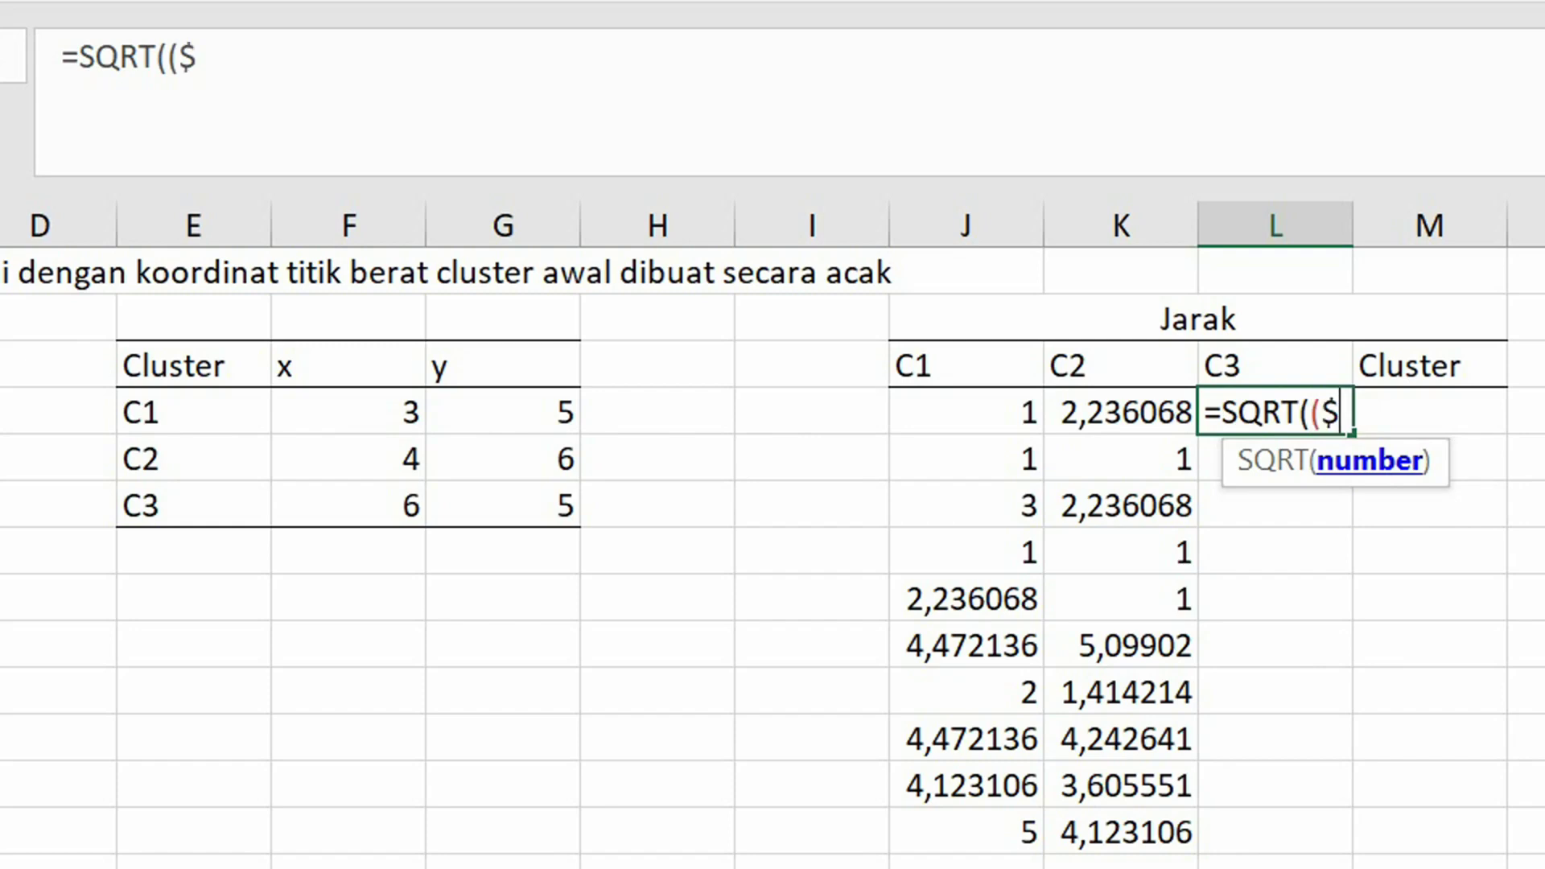
{"action": "type", "text": "b4-"}
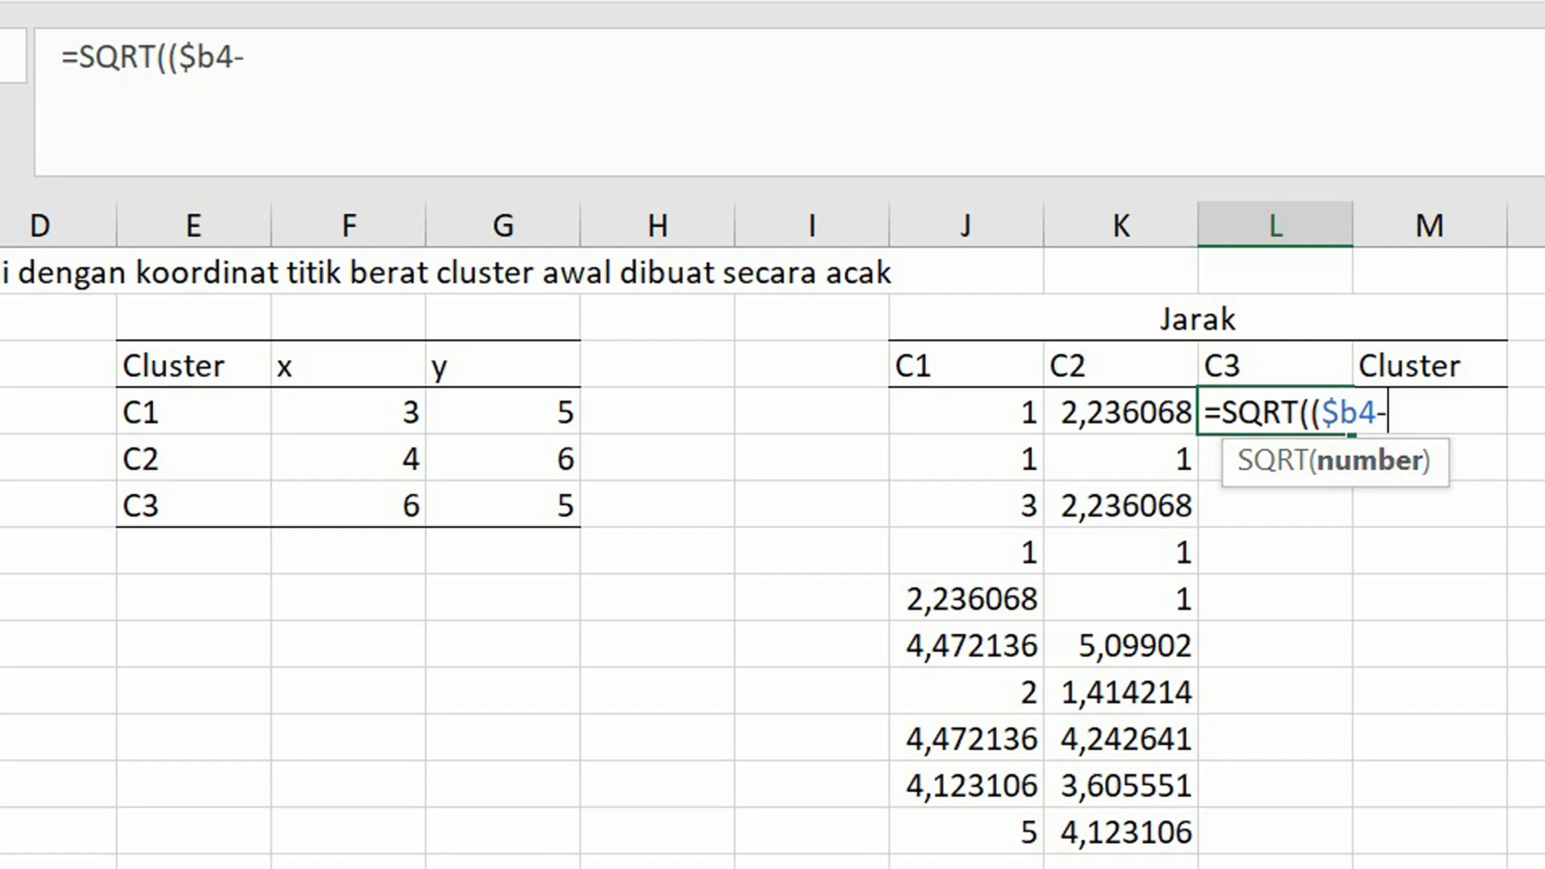
{"action": "type", "text": "f$"}
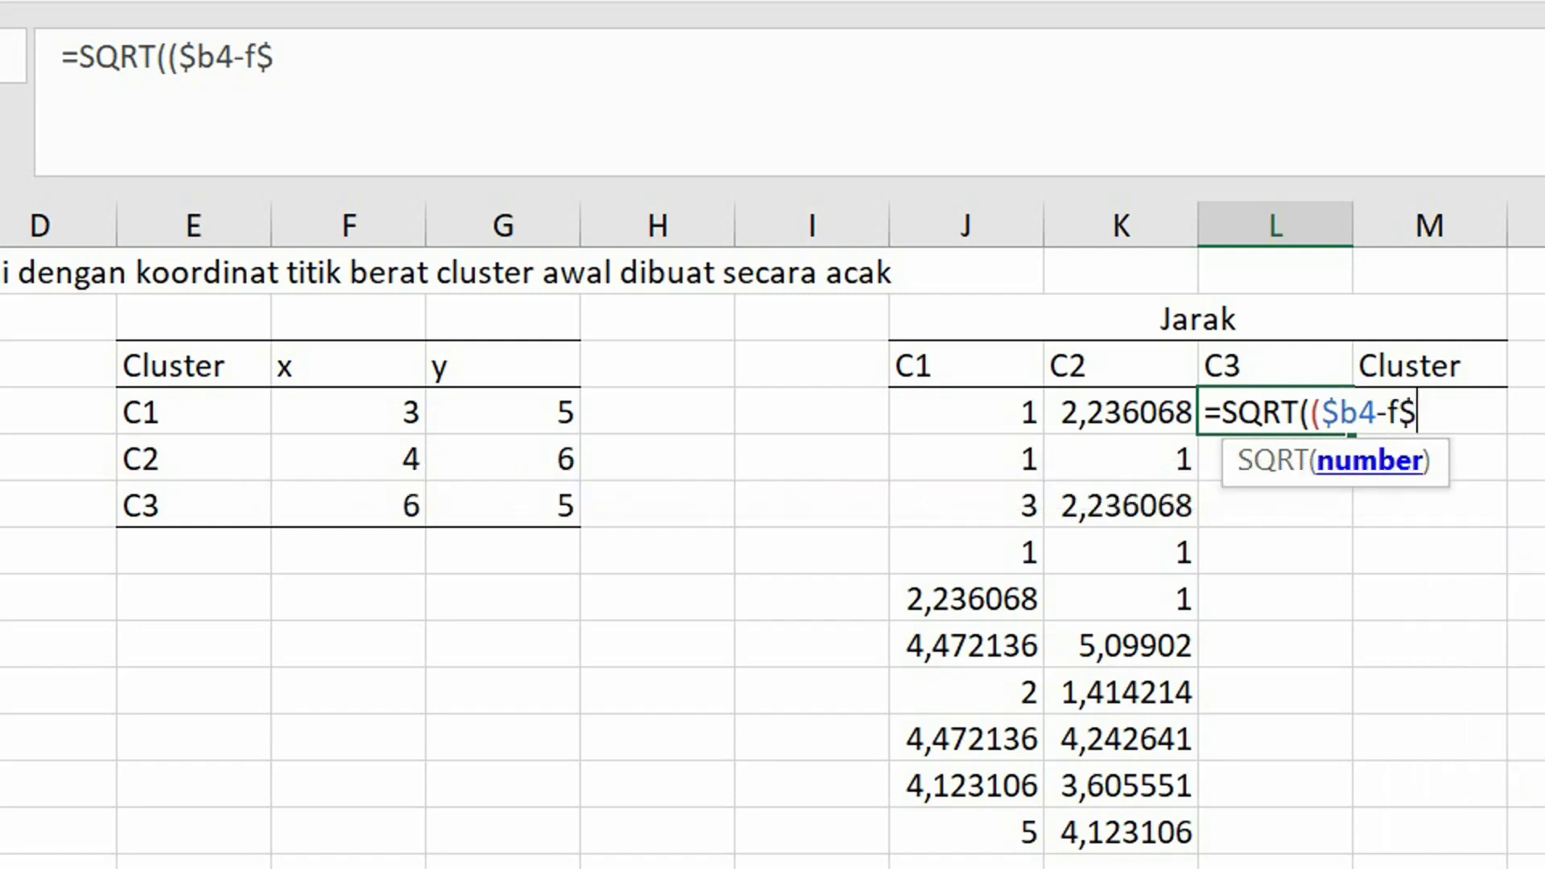
{"action": "type", "text": "6)^"}
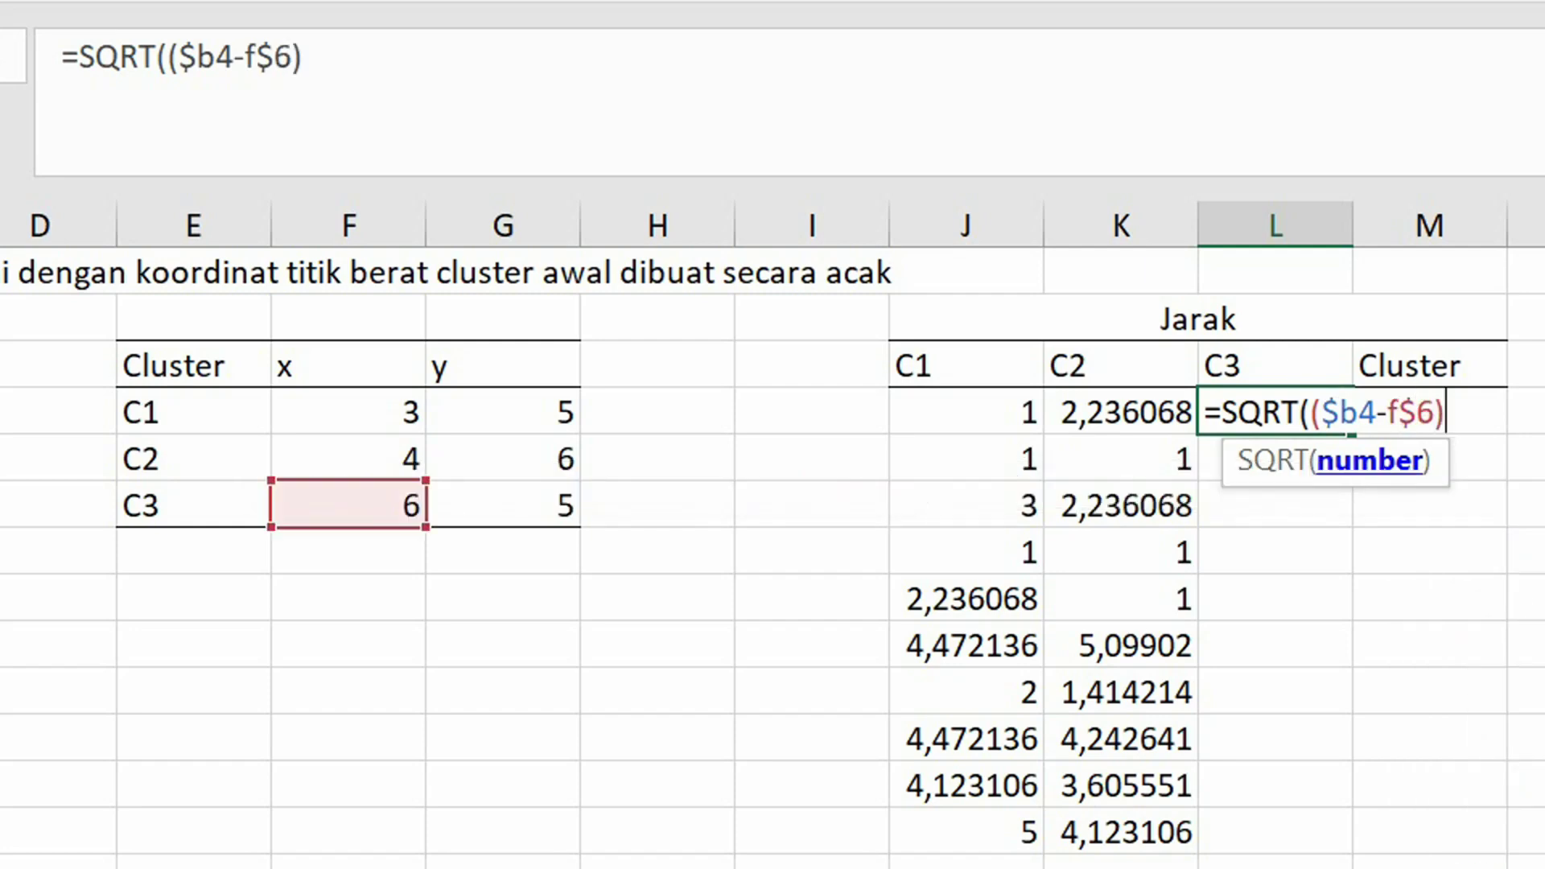
{"action": "type", "text": "2"}
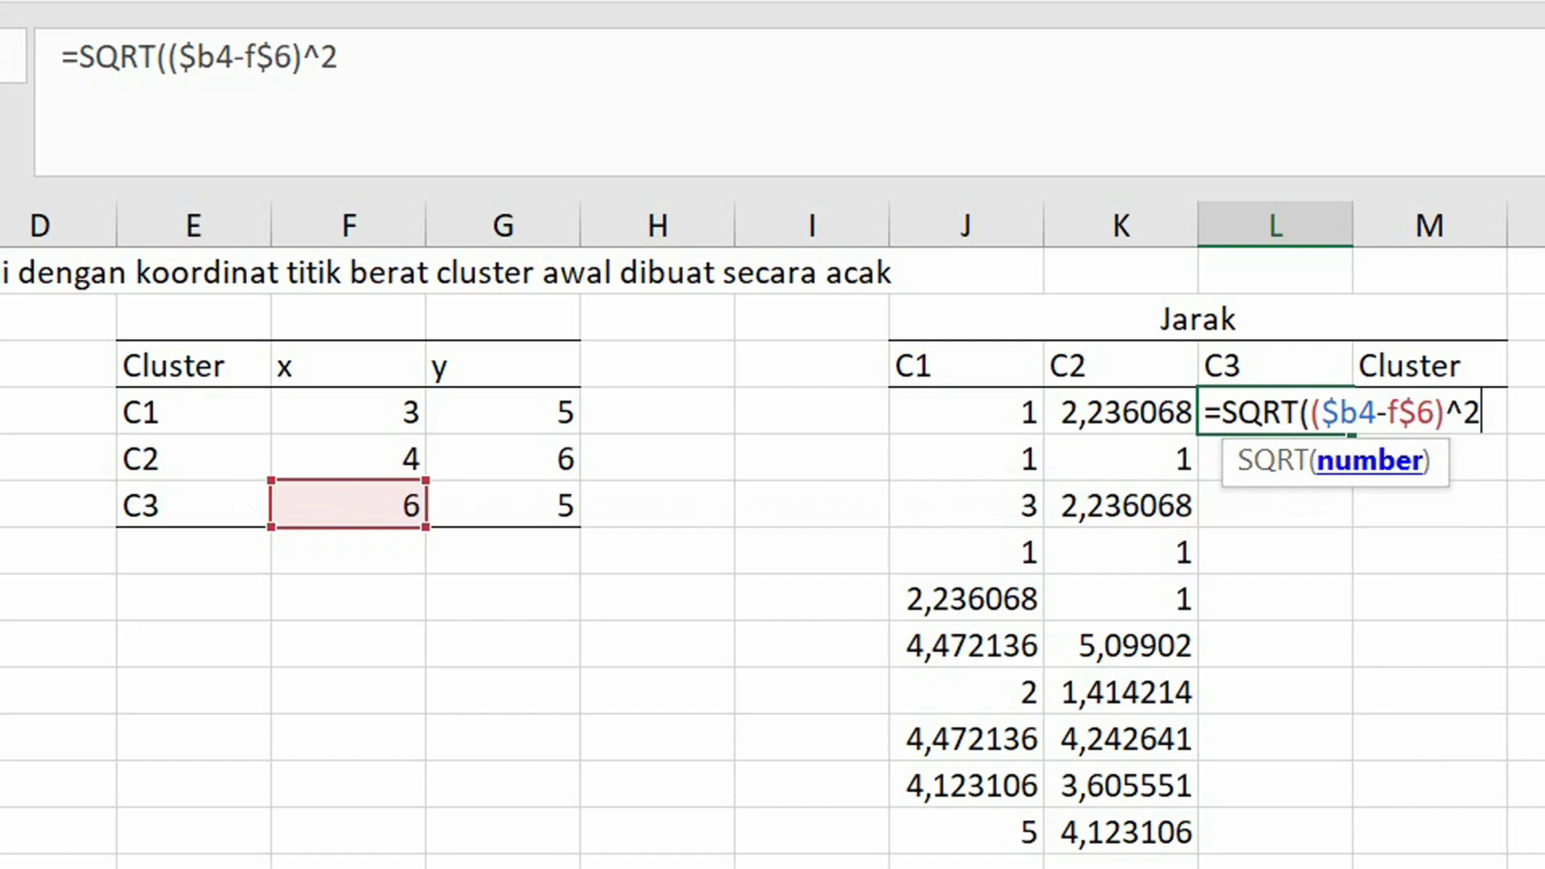
{"action": "type", "text": "+"}
{"action": "type", "text": "($c4"}
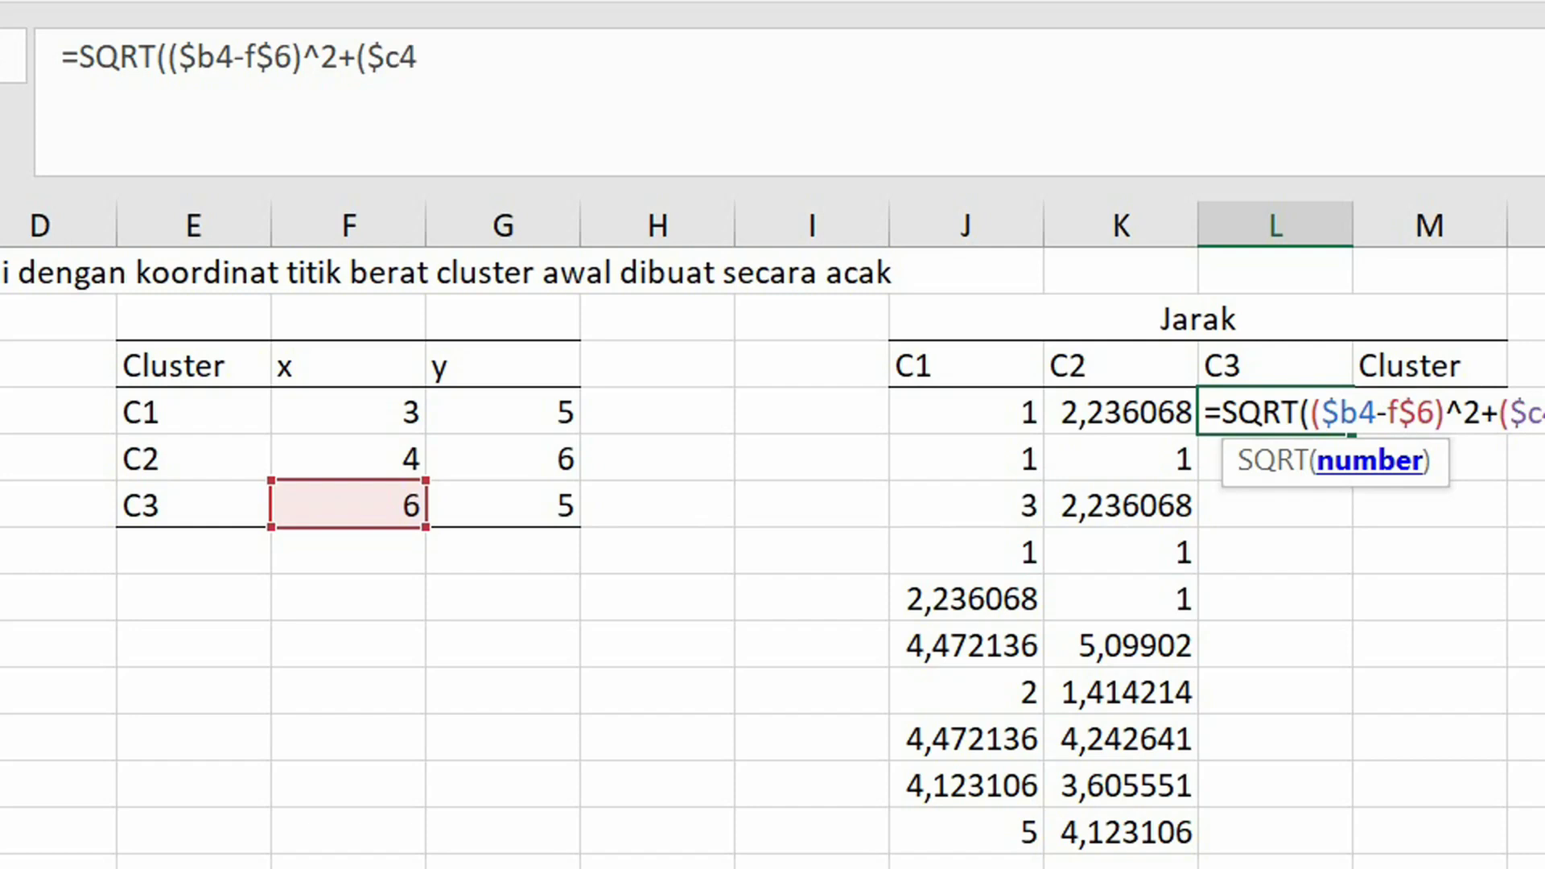
{"action": "type", "text": "-g$6)"}
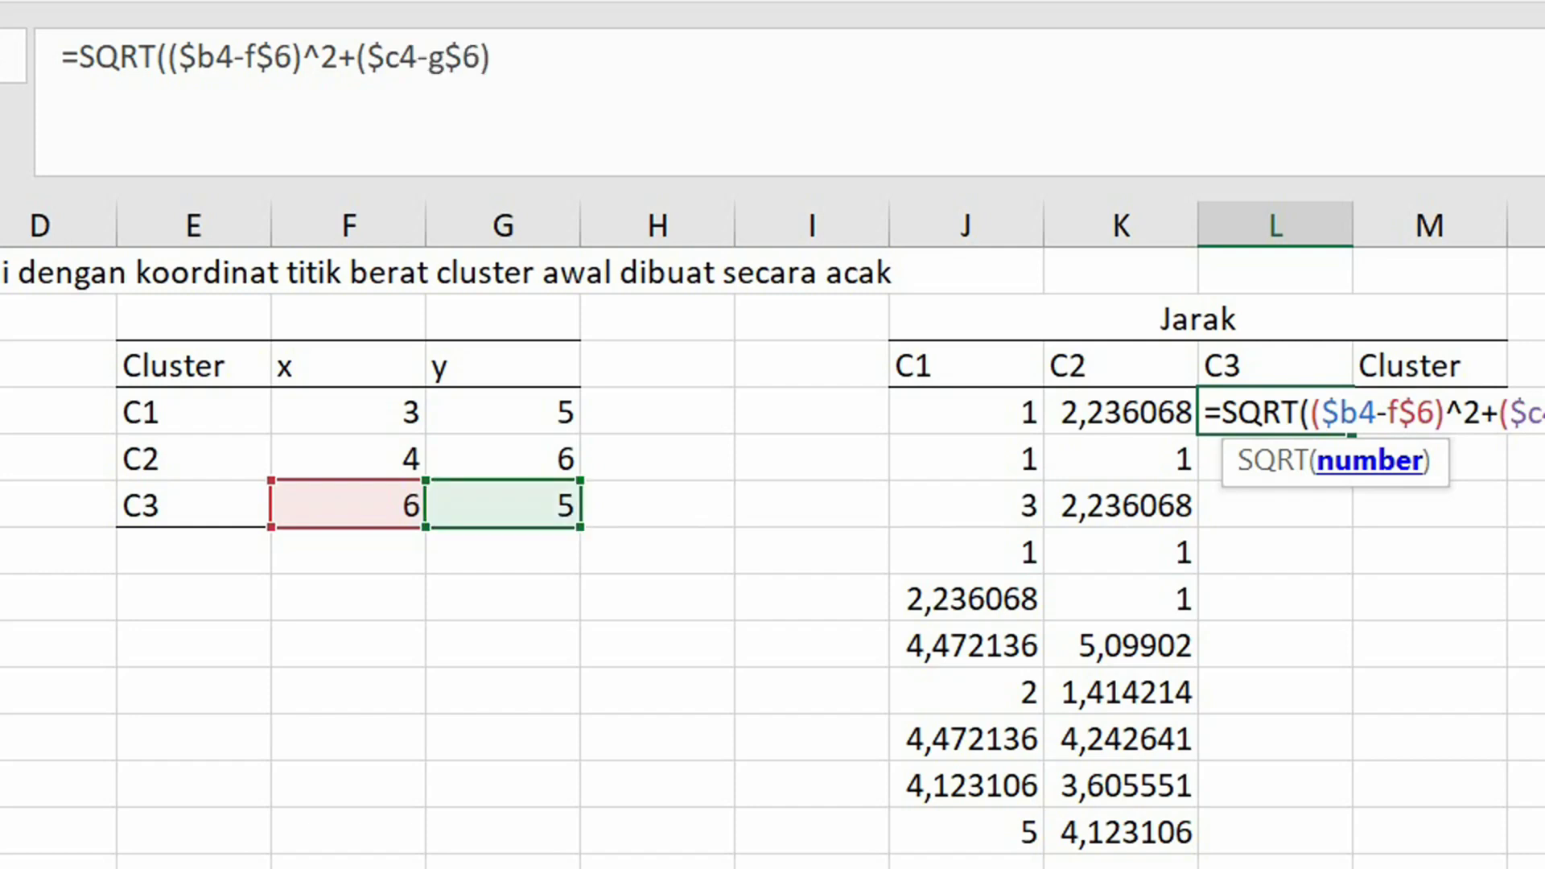
{"action": "type", "text": "^2)"}
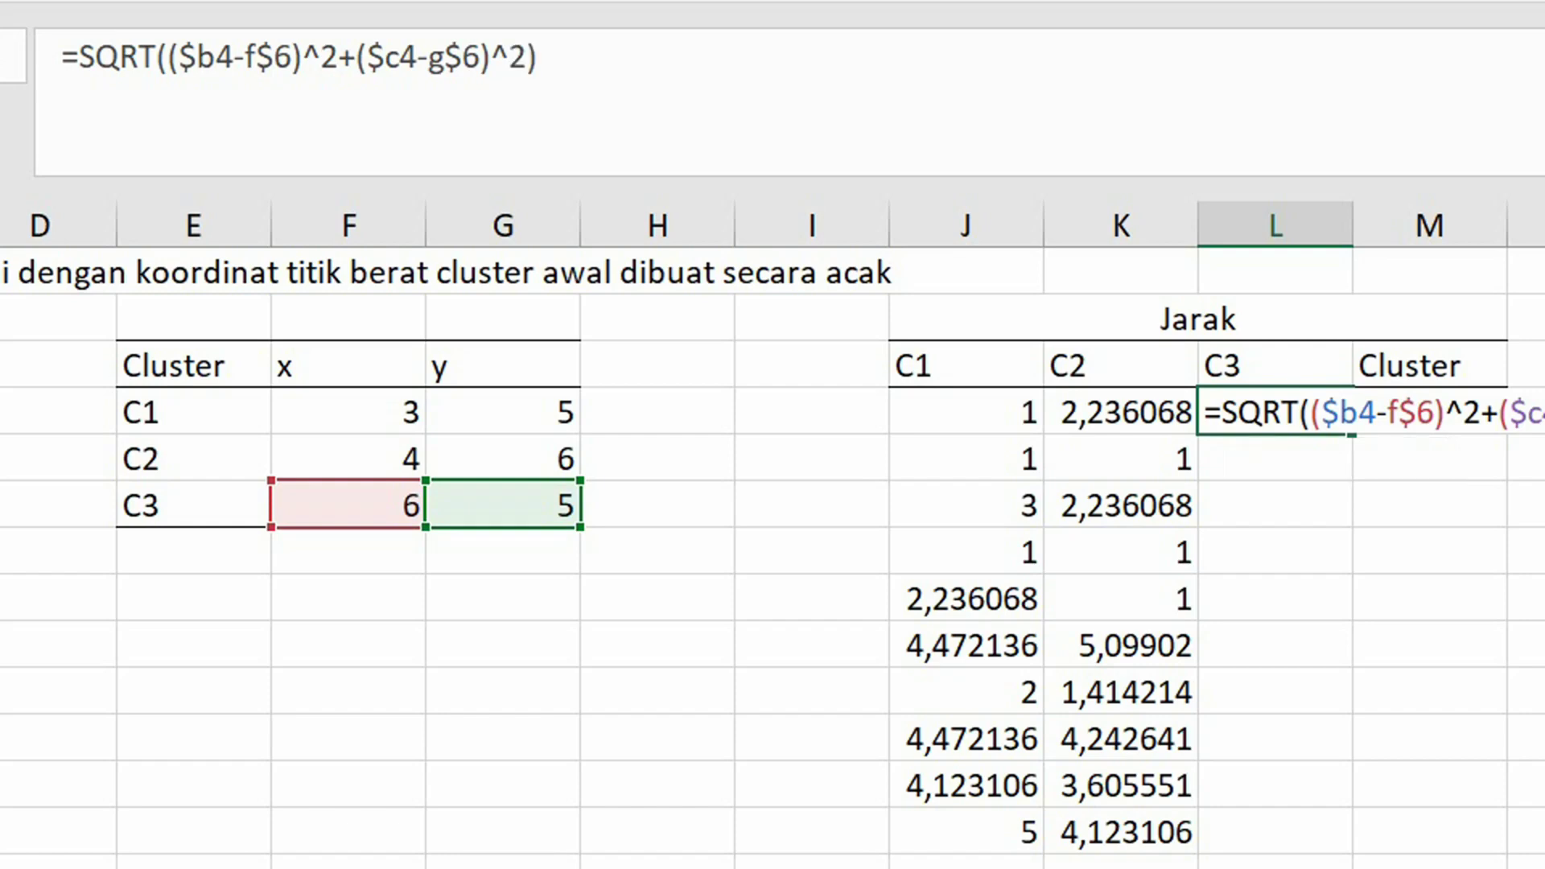
{"action": "key", "text": "Return"}
{"action": "key", "text": "Up"}
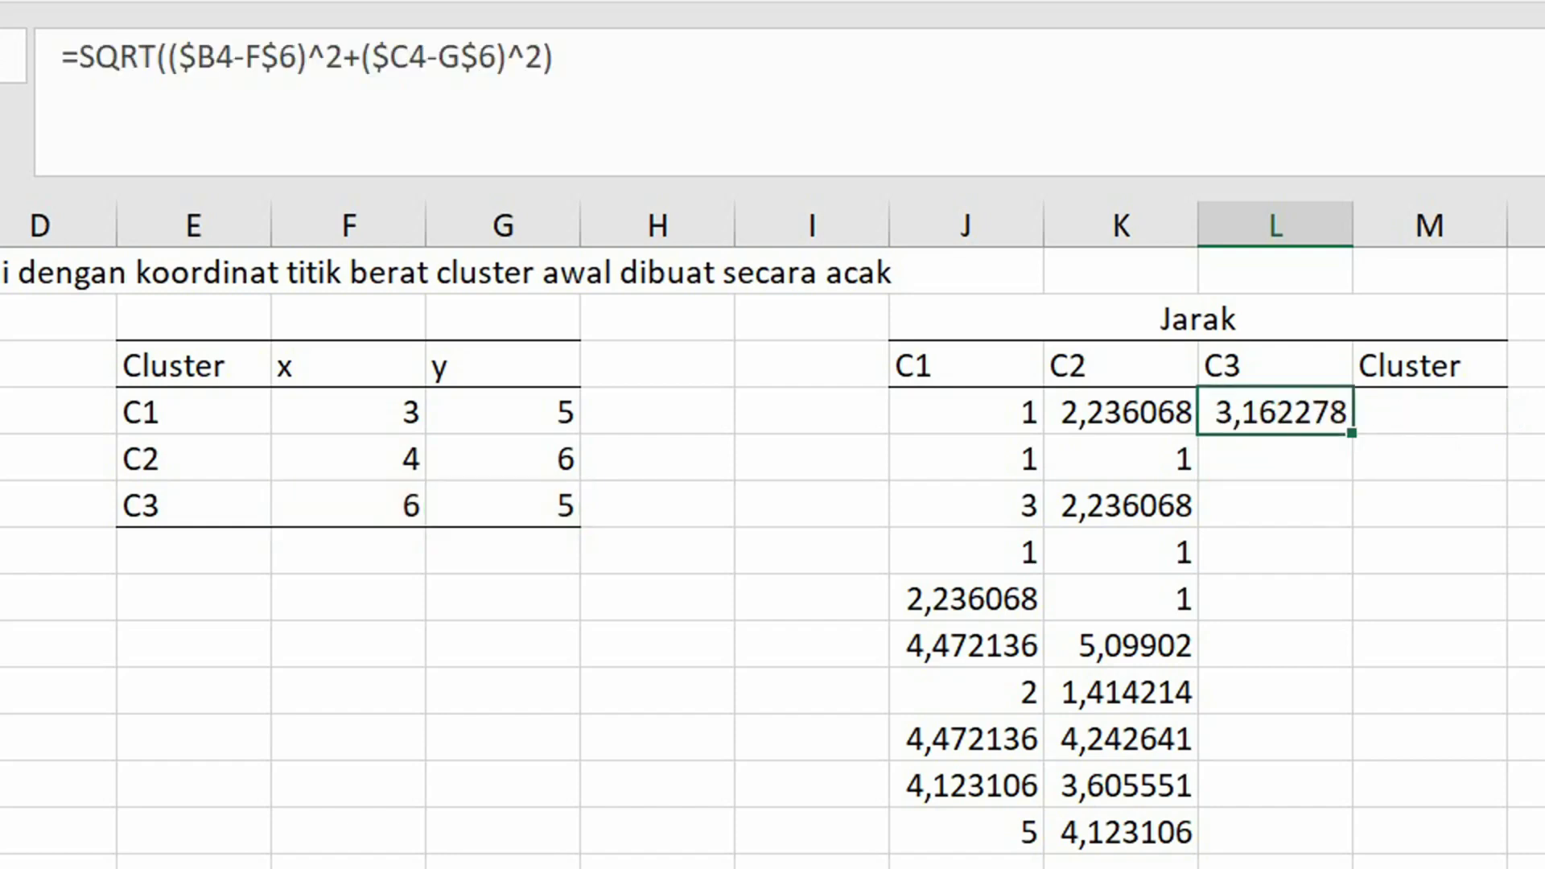
{"action": "left_click_drag", "start_coordinate": [1351, 433], "coordinate": [1376, 849]}
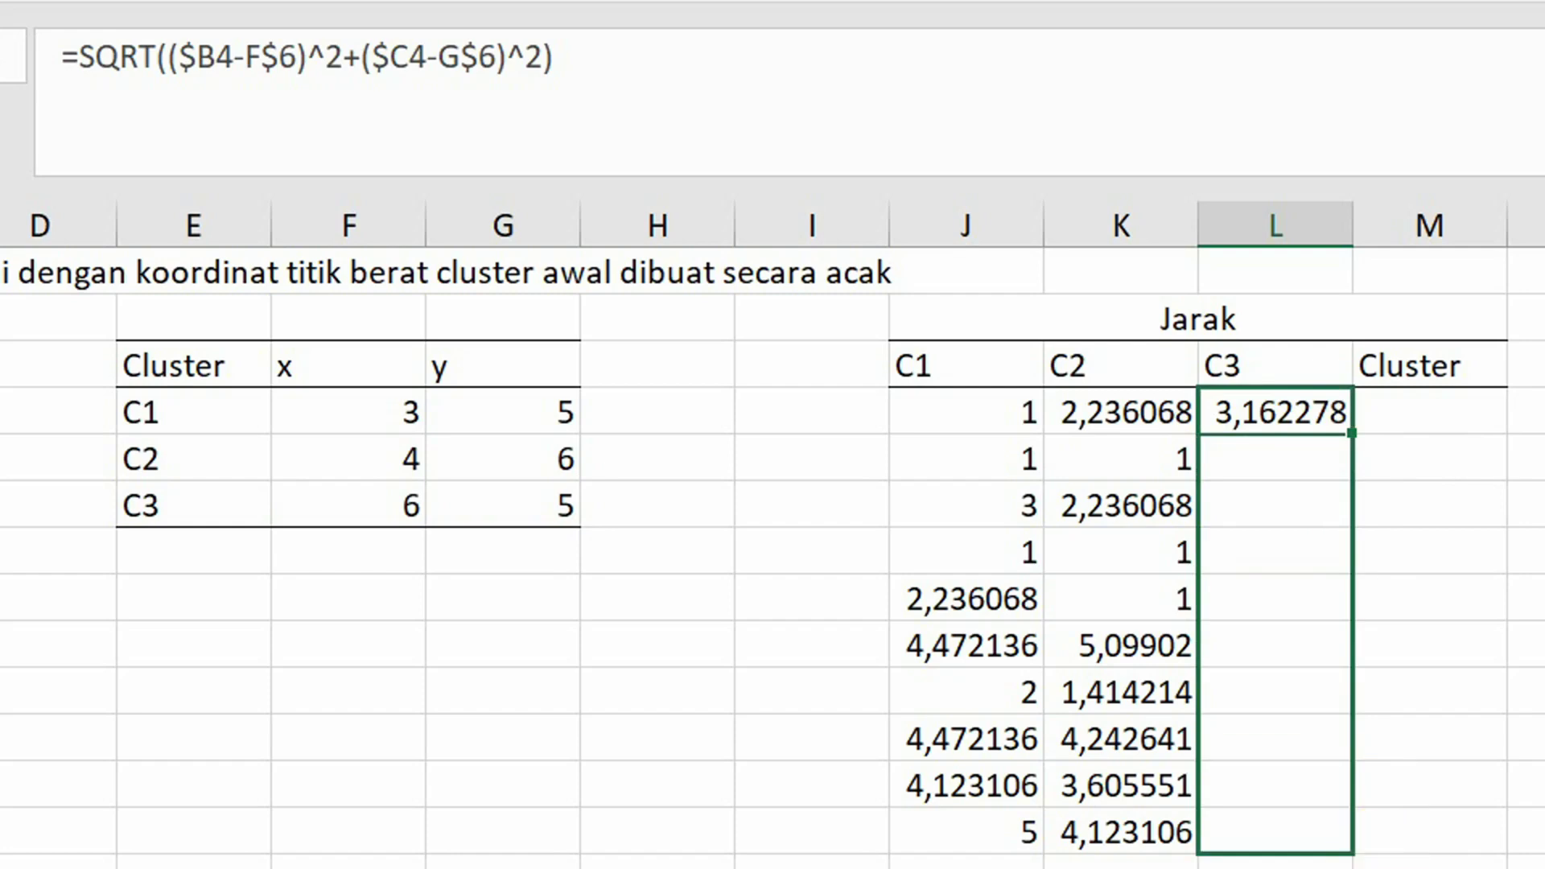
- Enter the nearest-cluster formula =INDEX($J$3:$L$3;1;MATCH(MIN(J4:L4);J4:L4;0)) in cell M4 and fill it down through M13
{"action": "left_click", "coordinate": [1435, 414]}
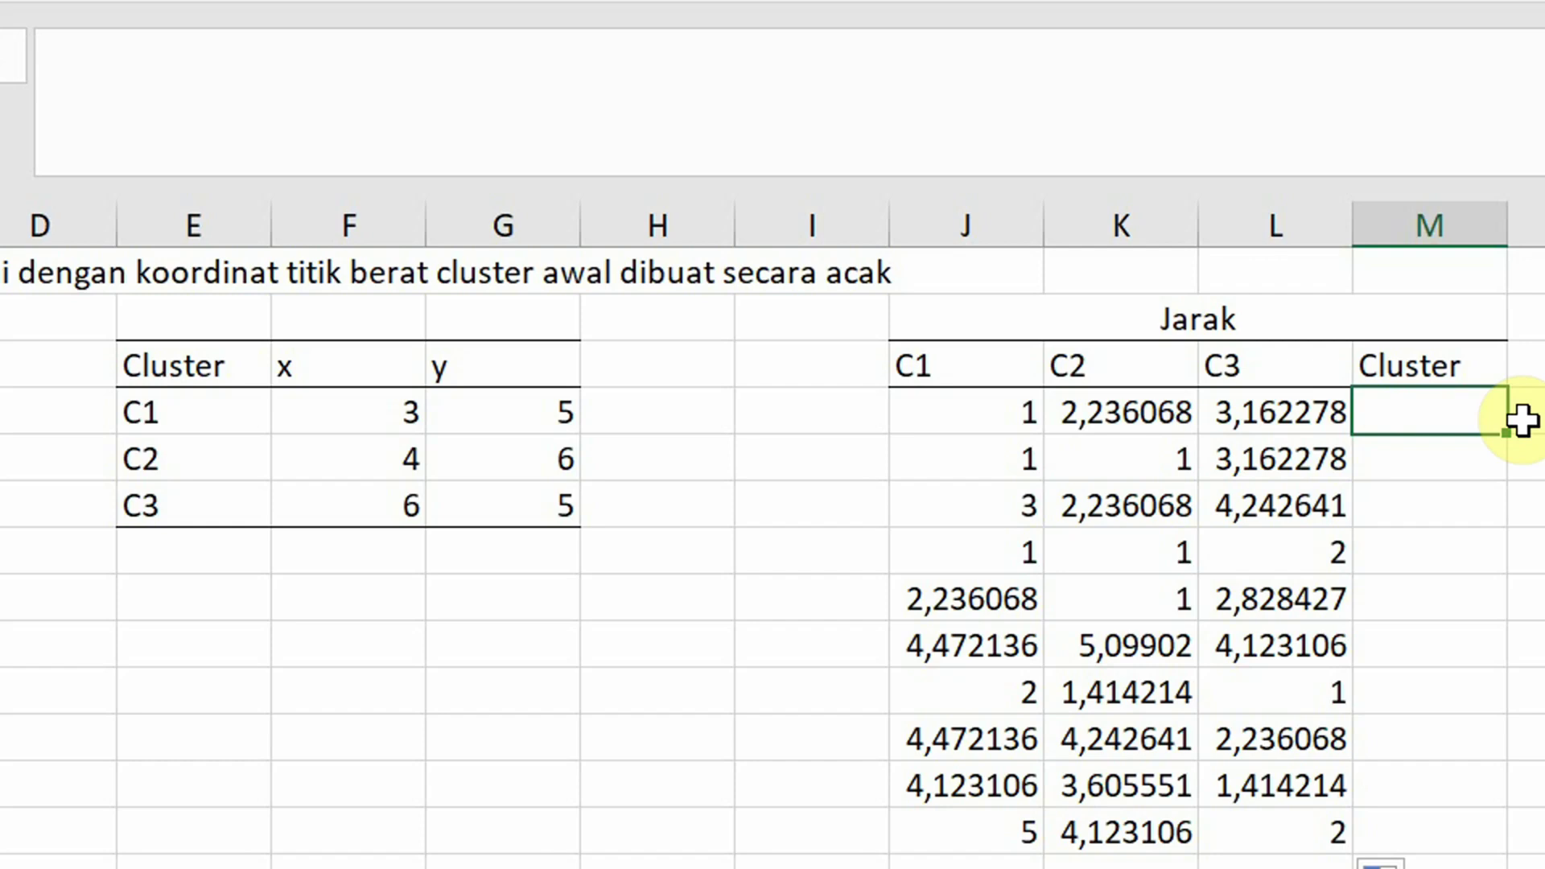
{"action": "type", "text": "=index"}
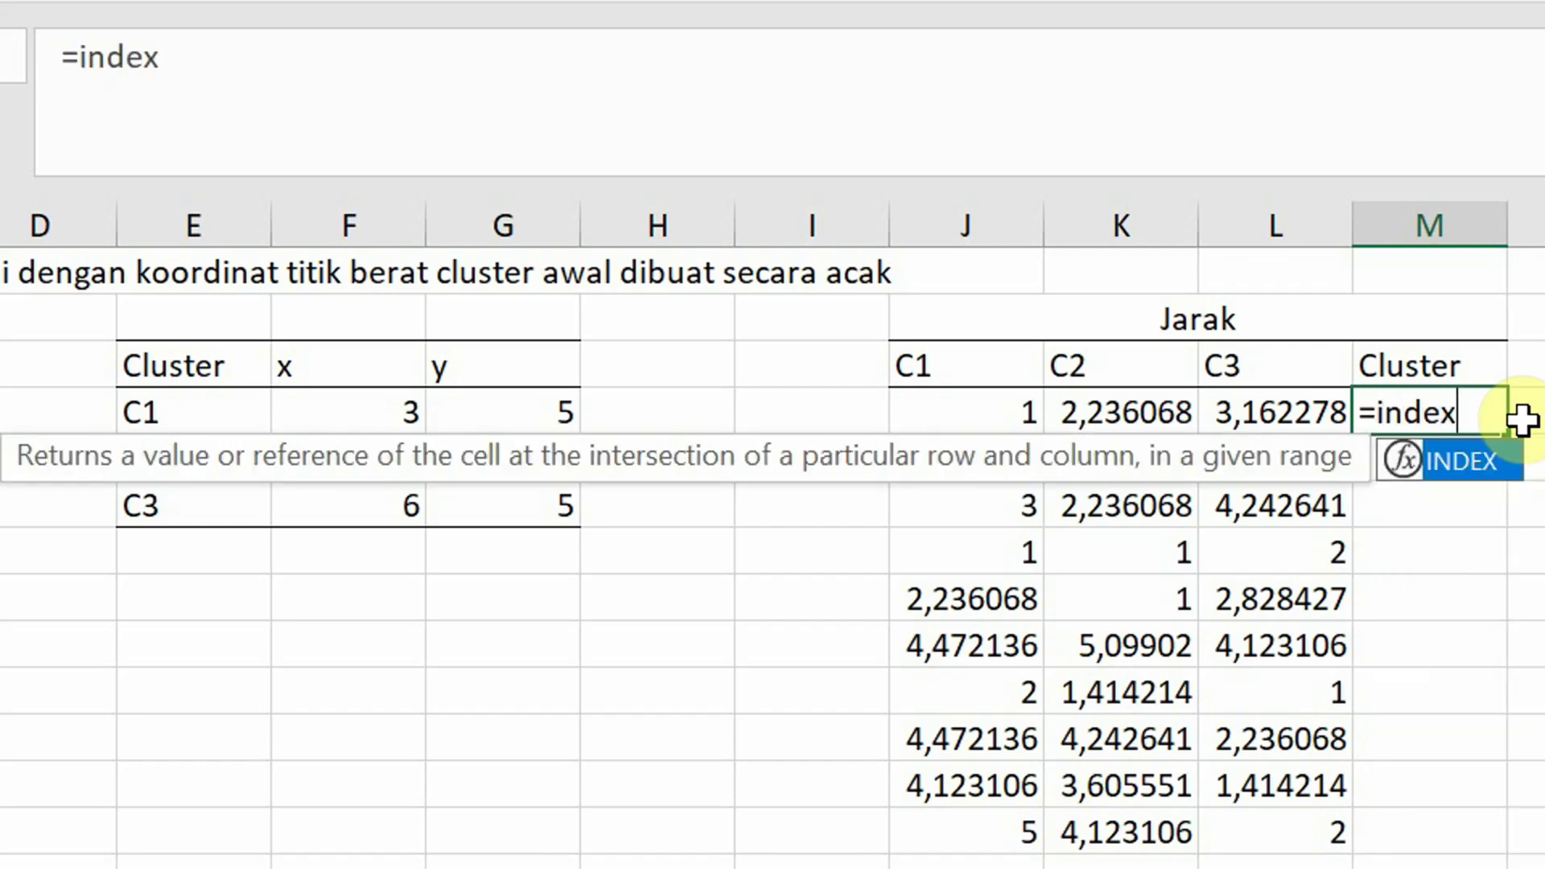
{"action": "type", "text": "("}
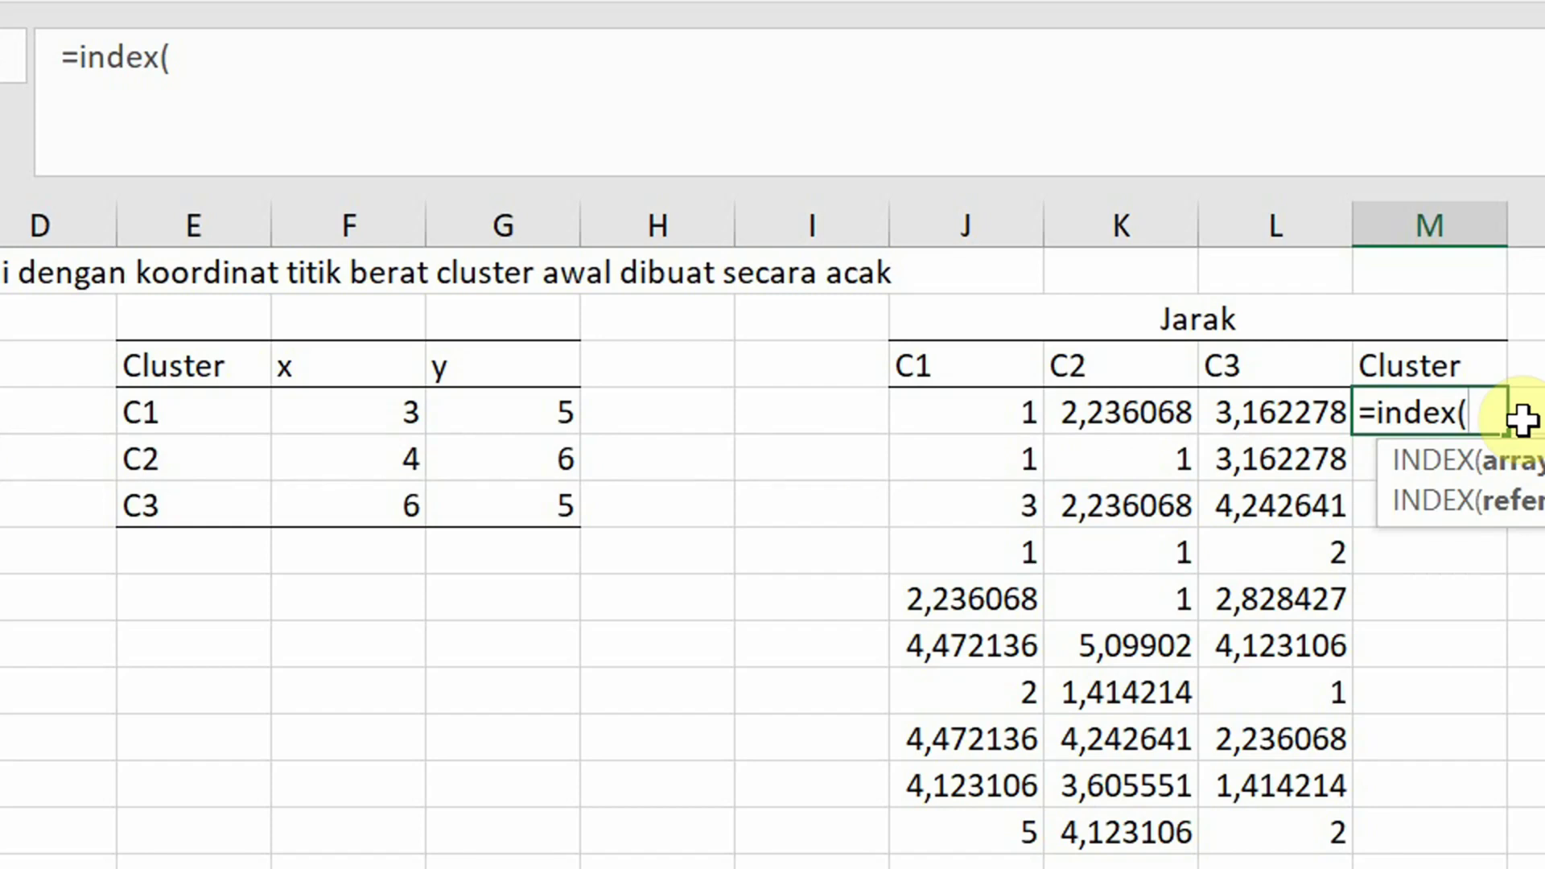
{"action": "type", "text": "$j$3"}
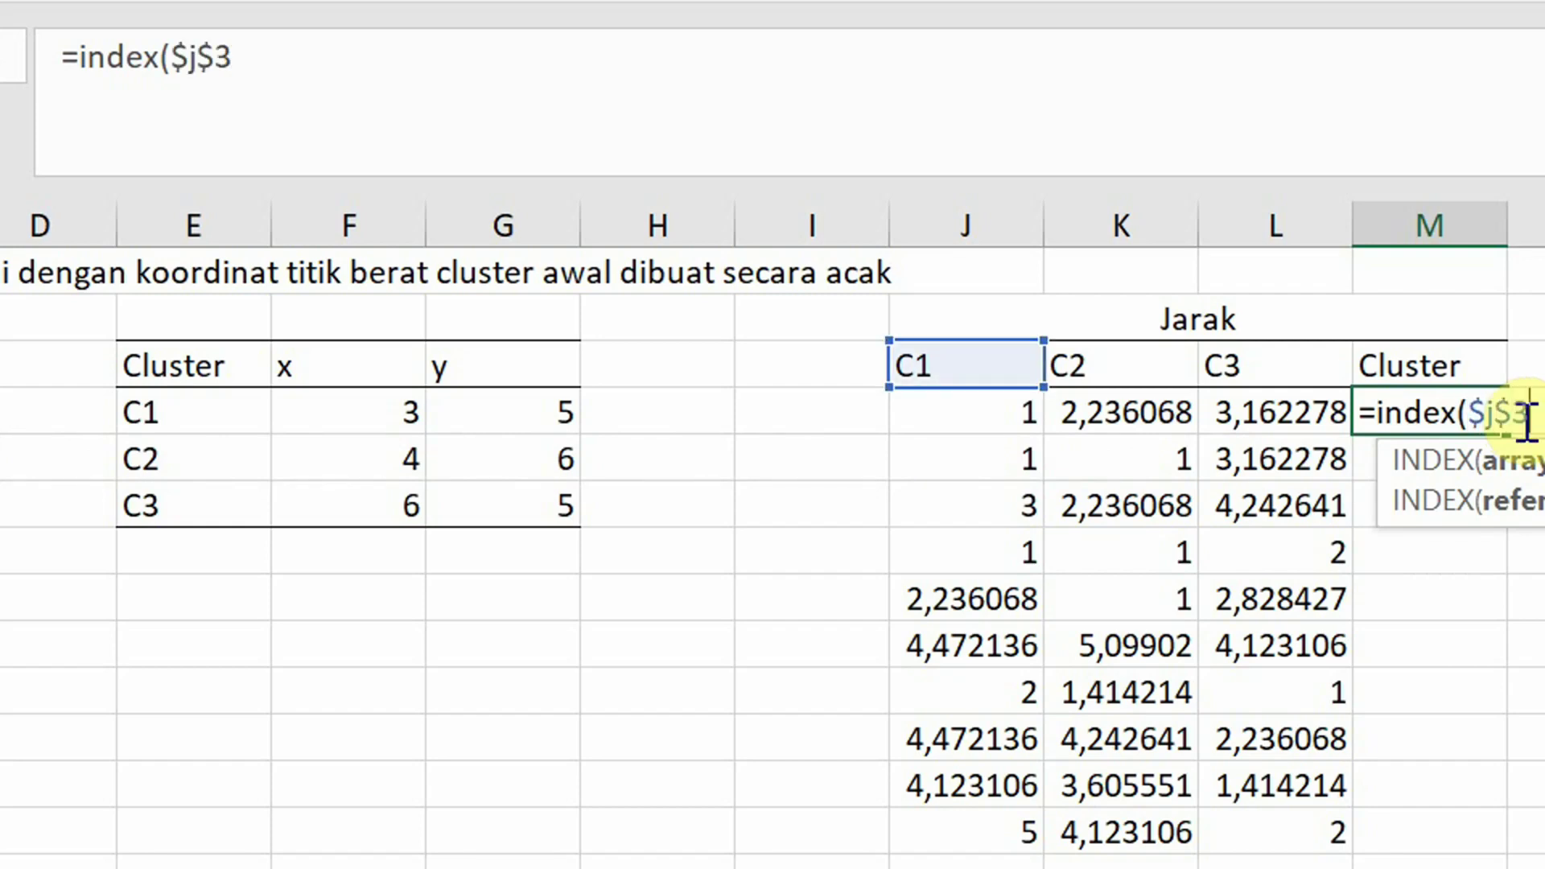
{"action": "type", "text": ":$l$3"}
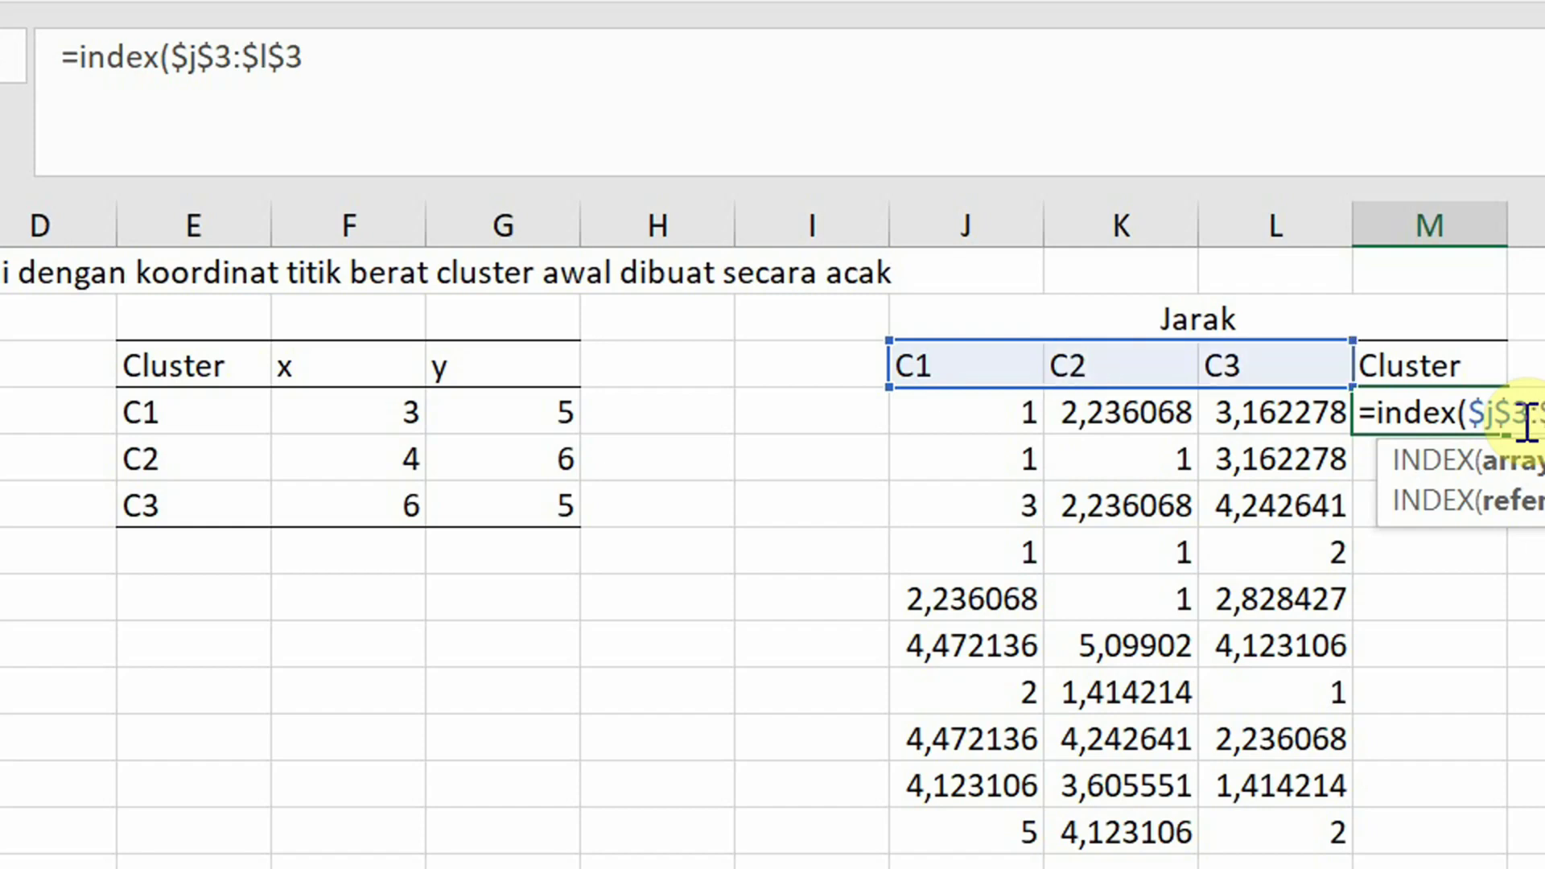
{"action": "type", "text": ";1"}
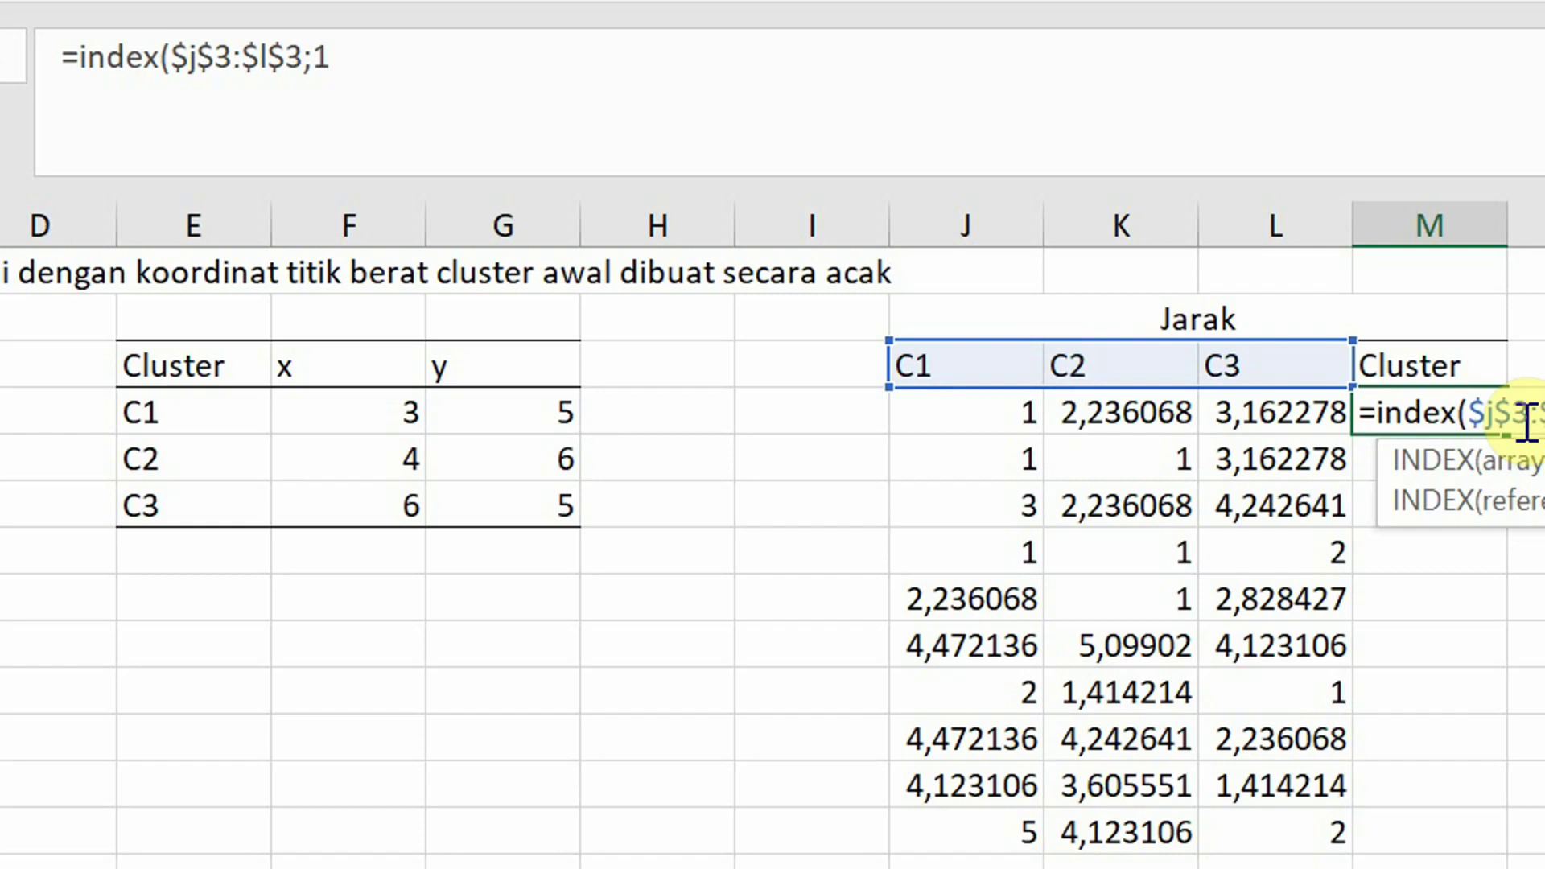
{"action": "type", "text": ";mat"}
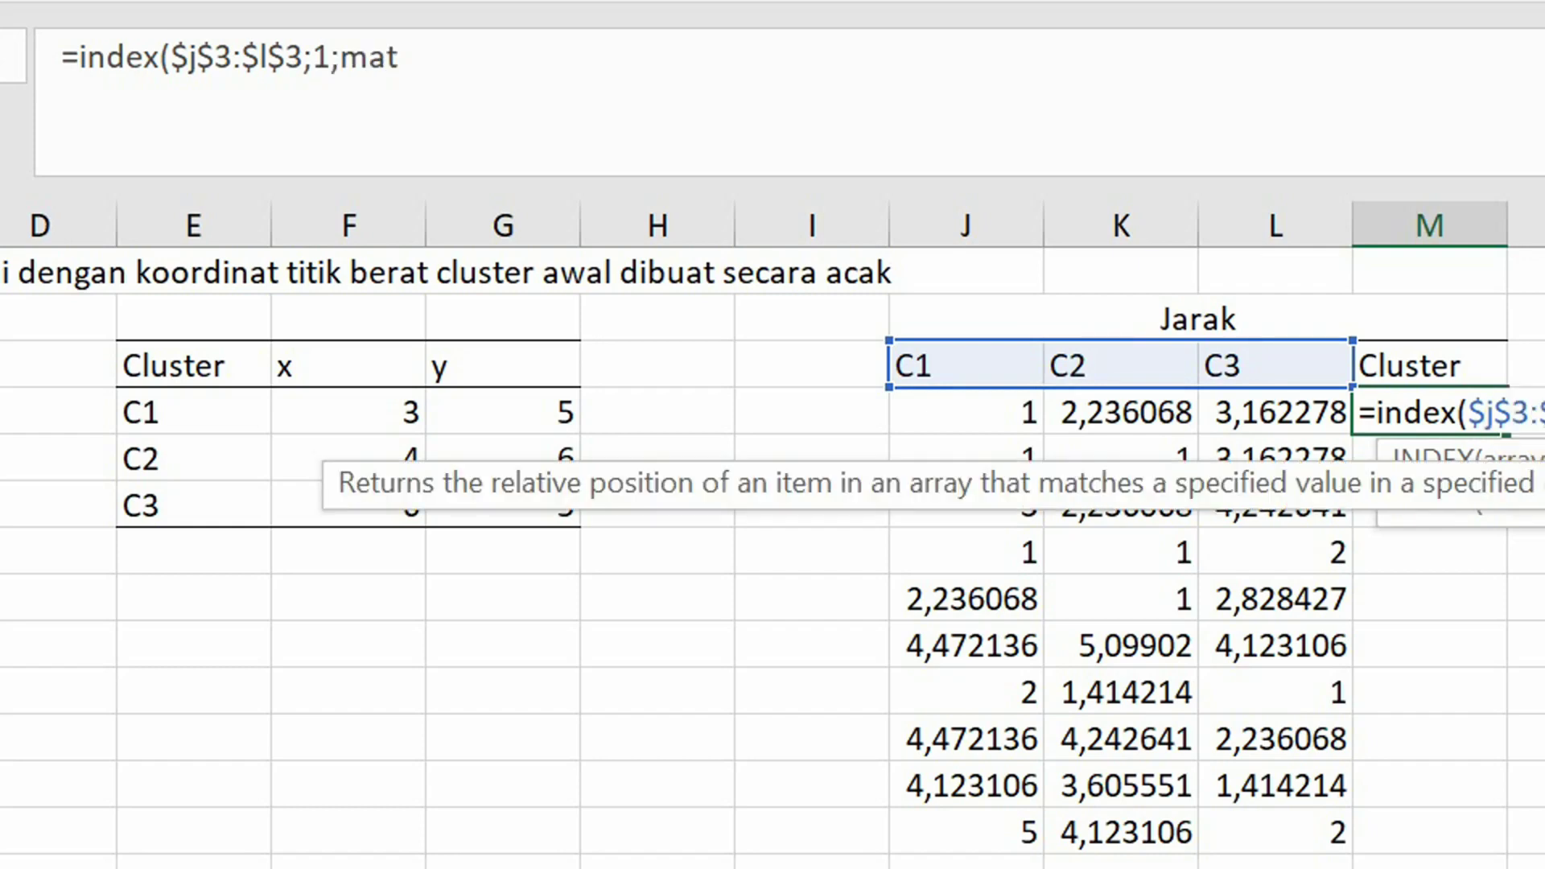
{"action": "key", "text": "Tab"}
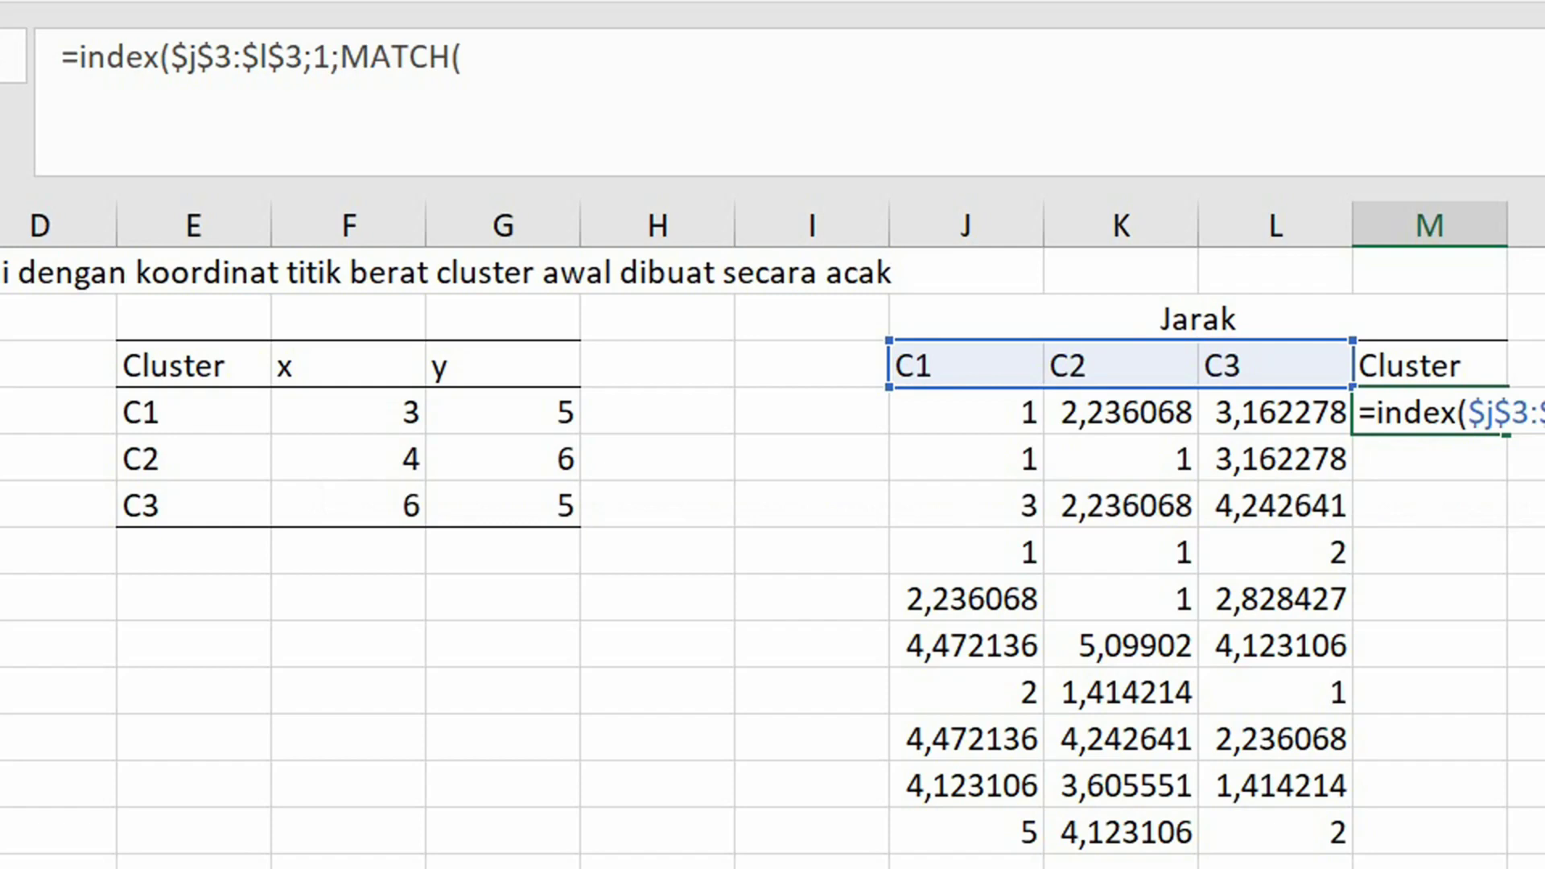
{"action": "type", "text": "min"}
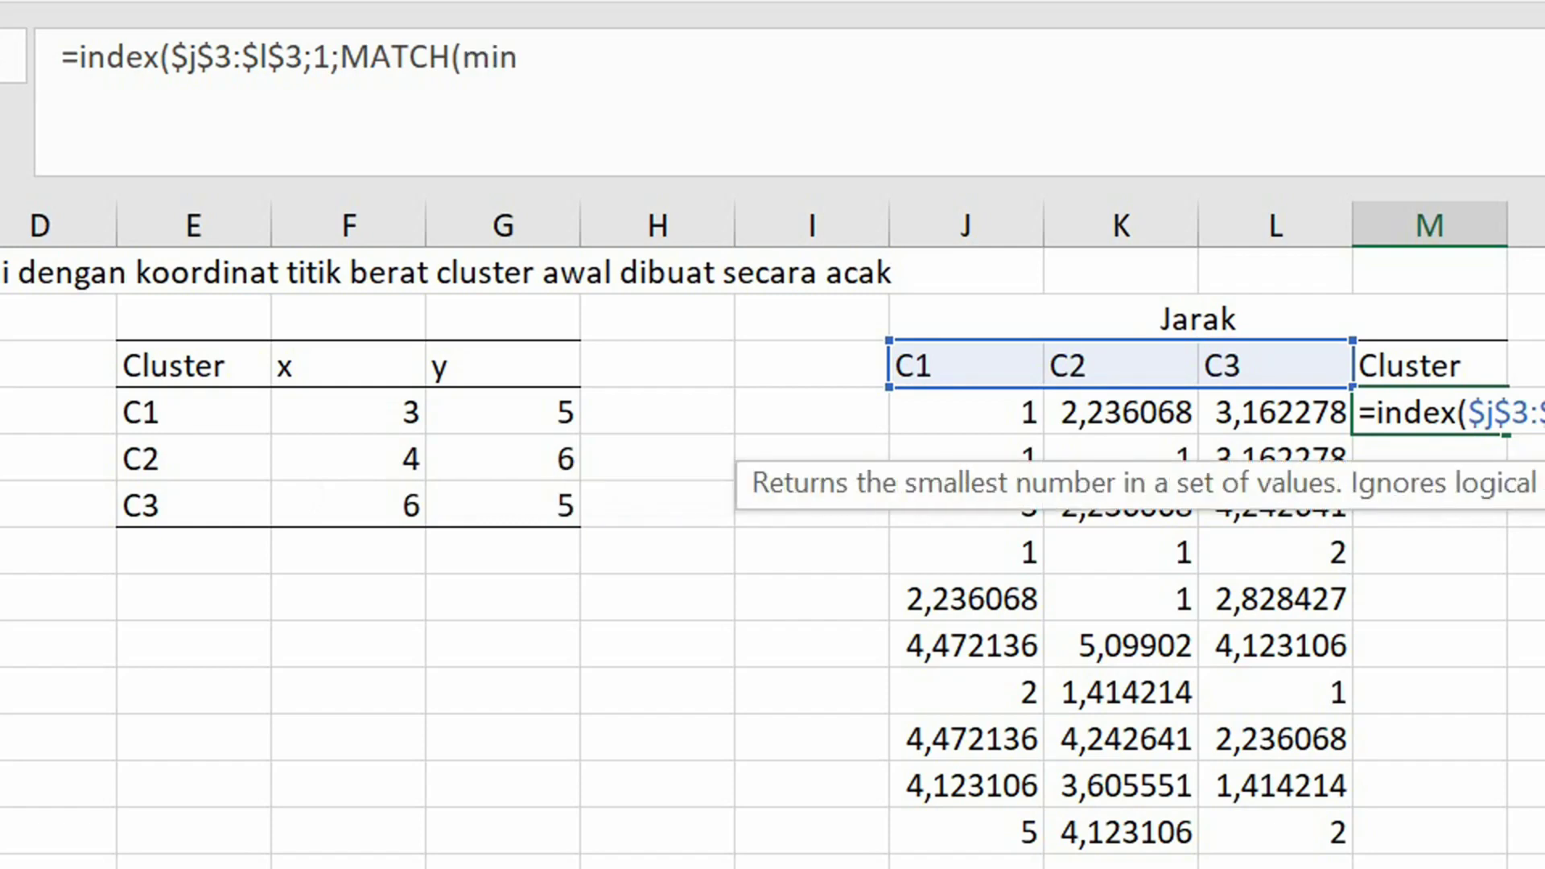
{"action": "key", "text": "Tab"}
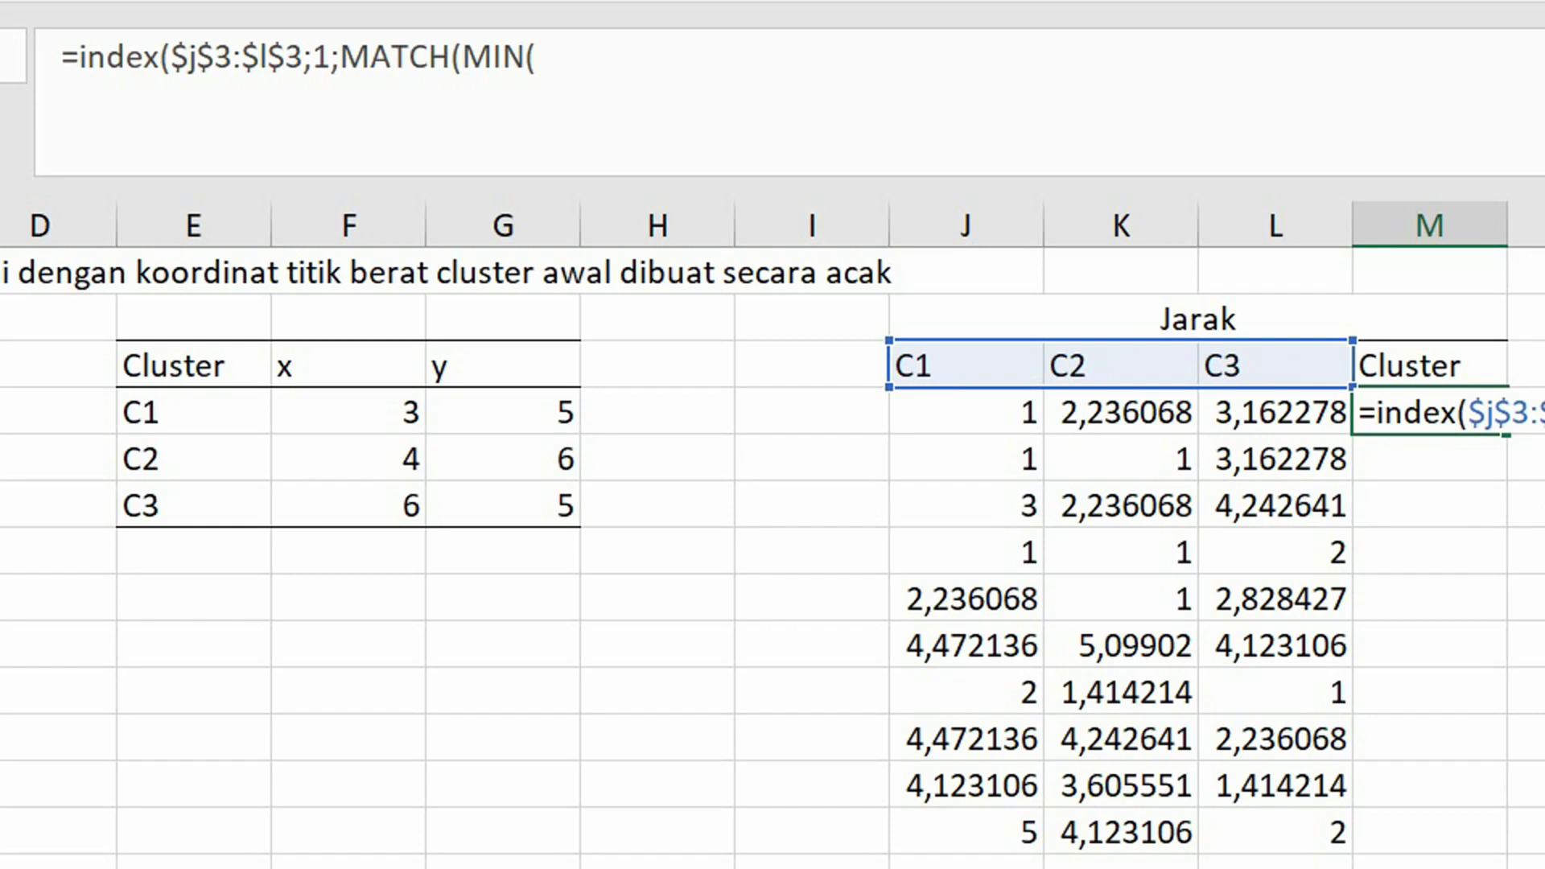
{"action": "type", "text": "j4"}
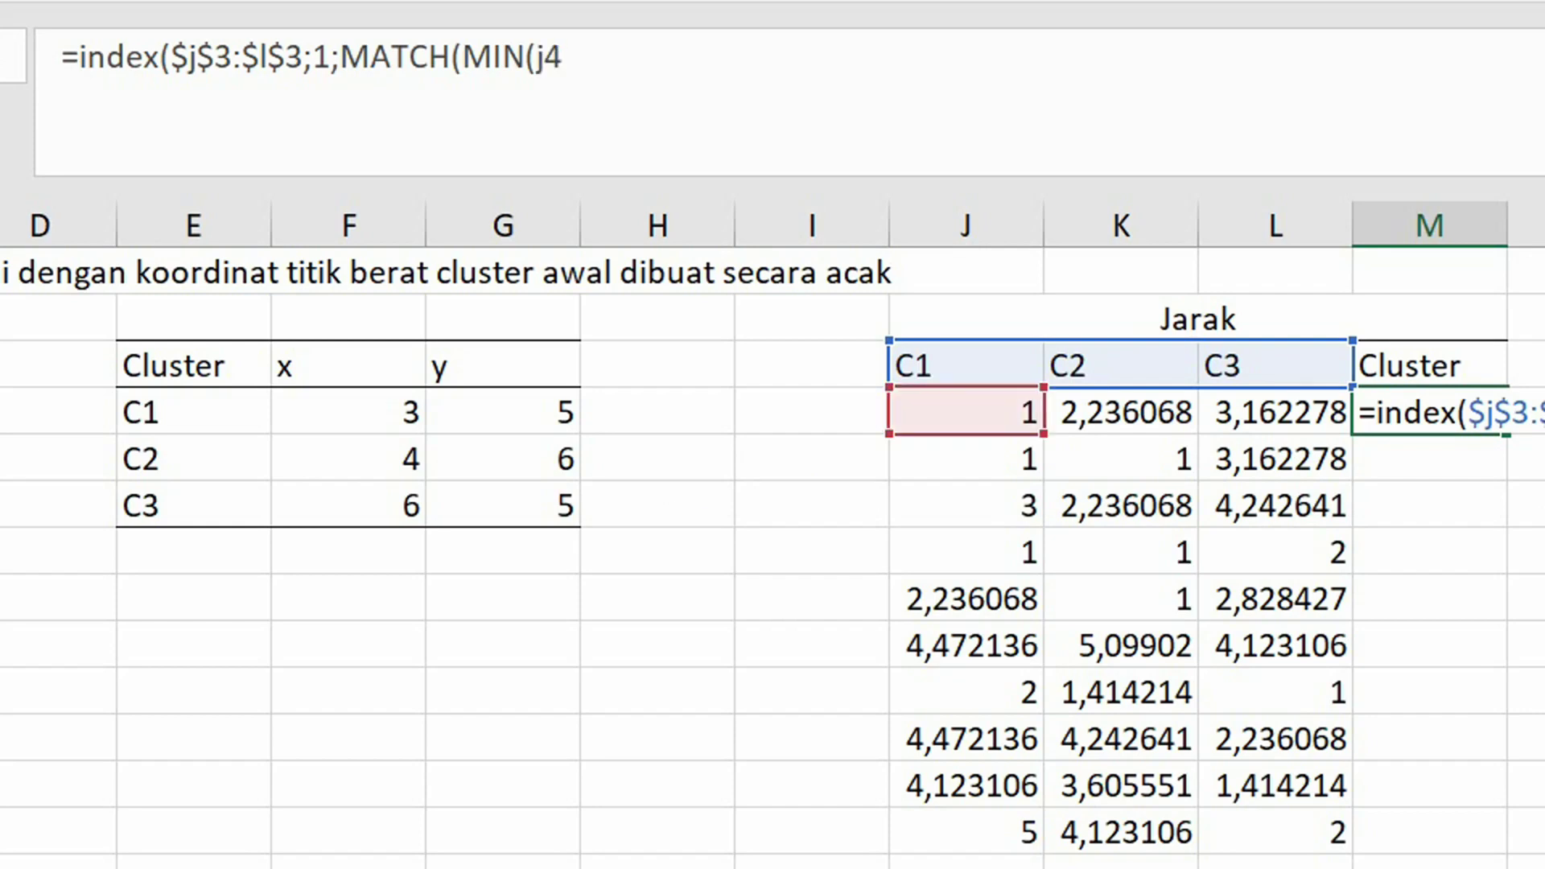
{"action": "type", "text": ":l4"}
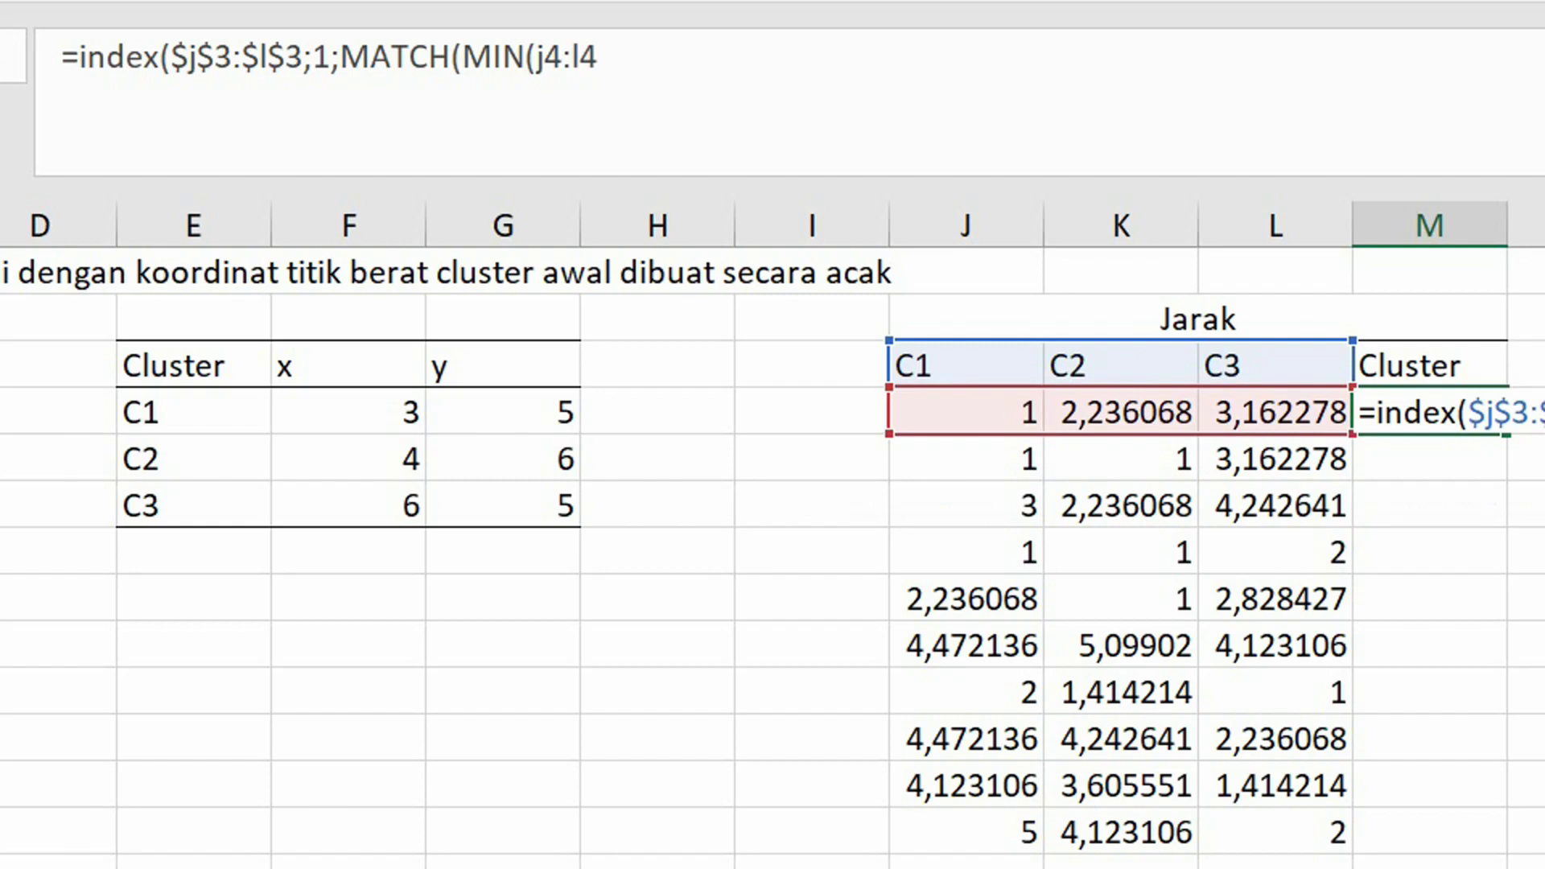
{"action": "type", "text": ");j4"}
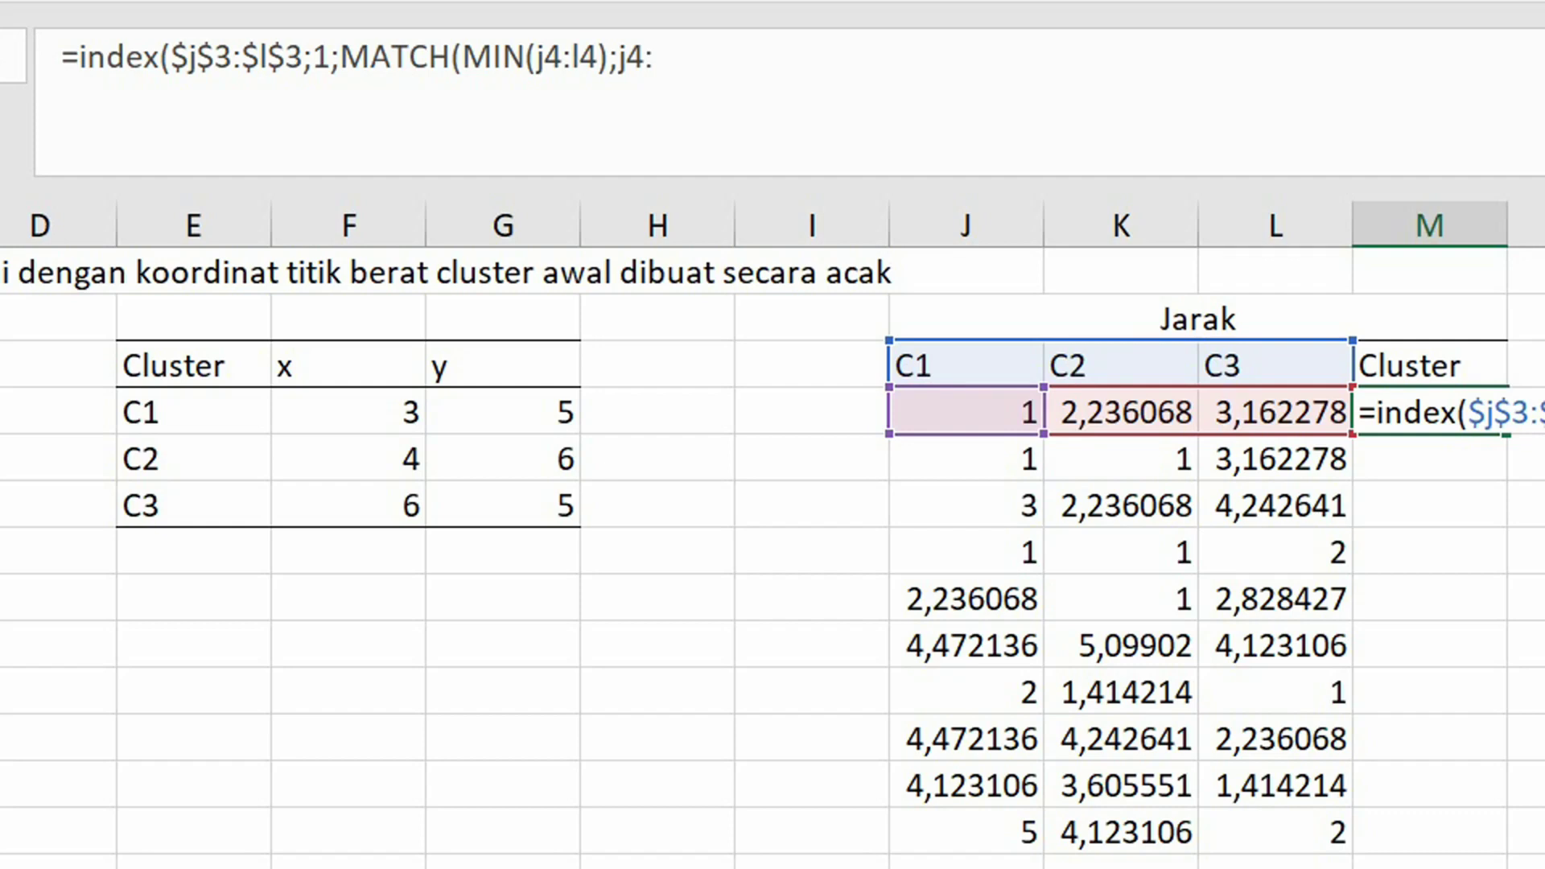
{"action": "type", "text": ":l4"}
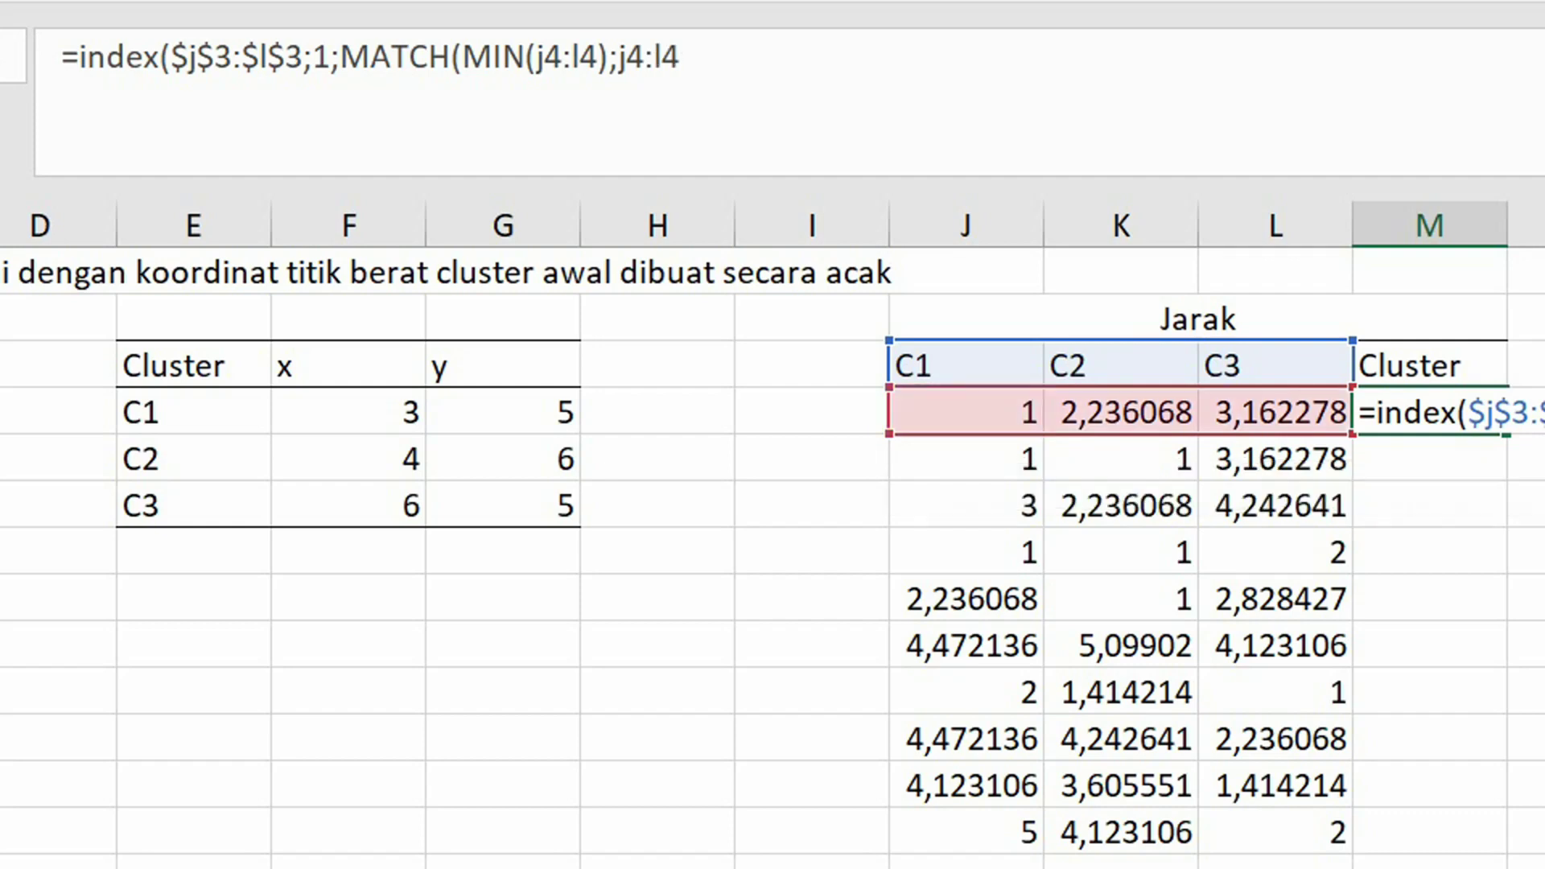
{"action": "type", "text": ";0"}
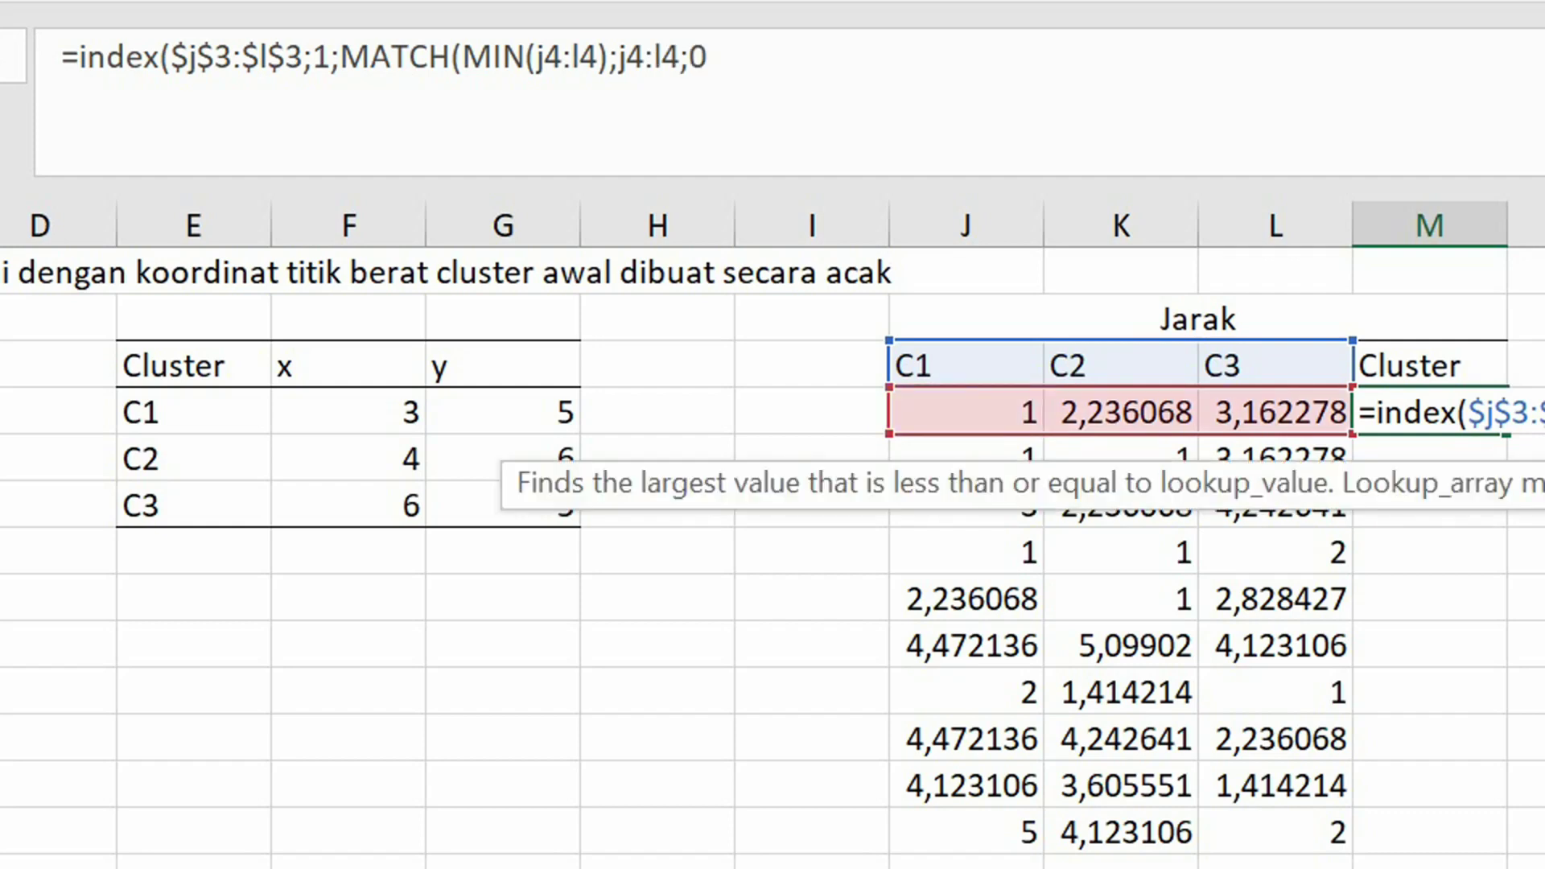
{"action": "type", "text": "))"}
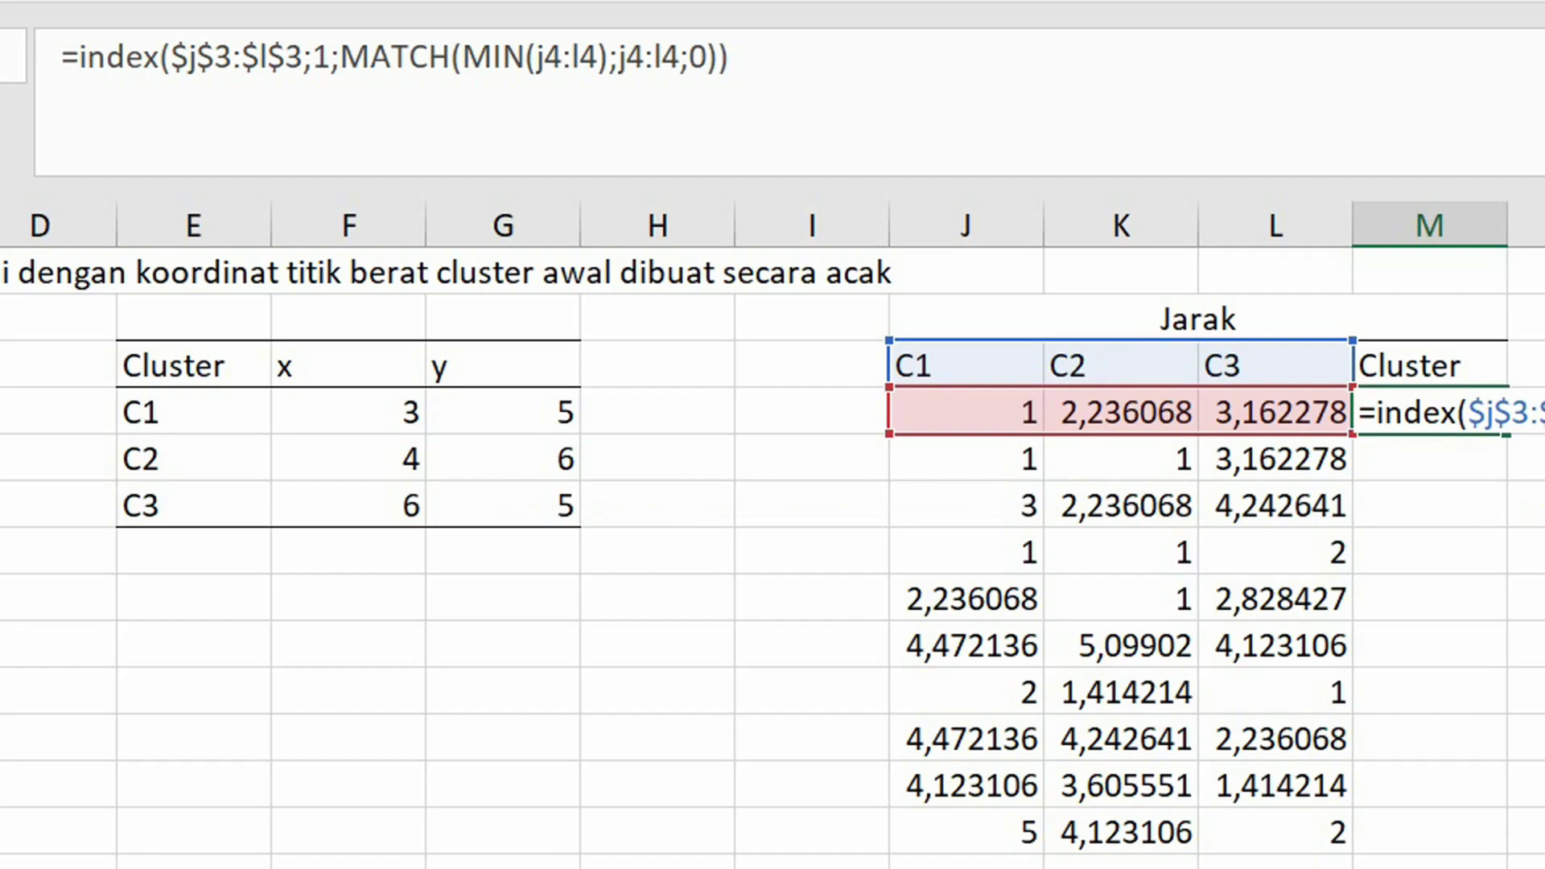
{"action": "key", "text": "Return"}
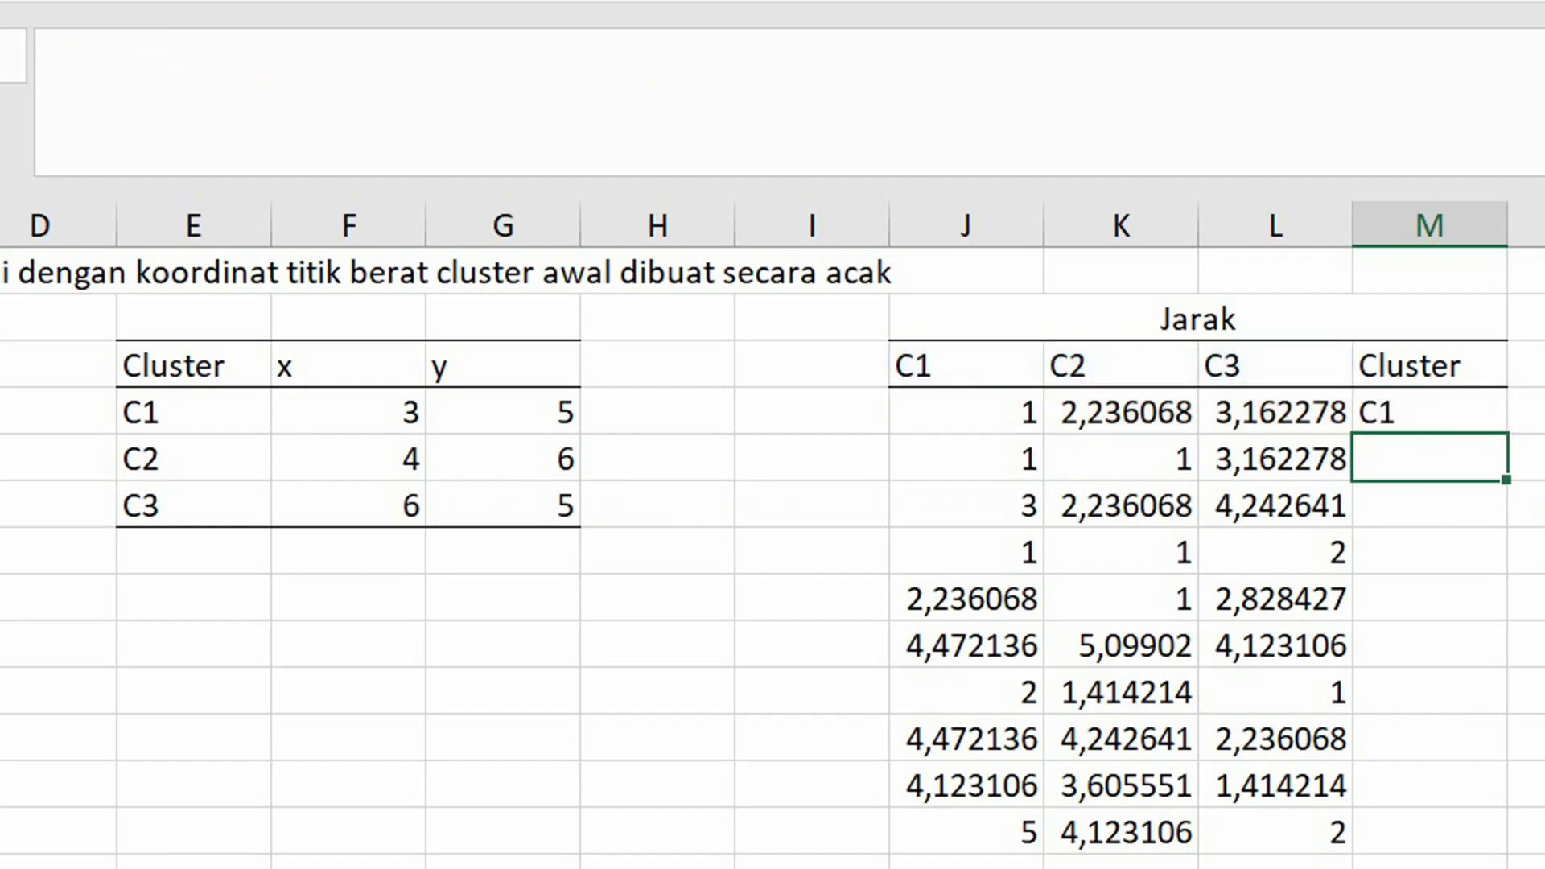
{"action": "key", "text": "Up"}
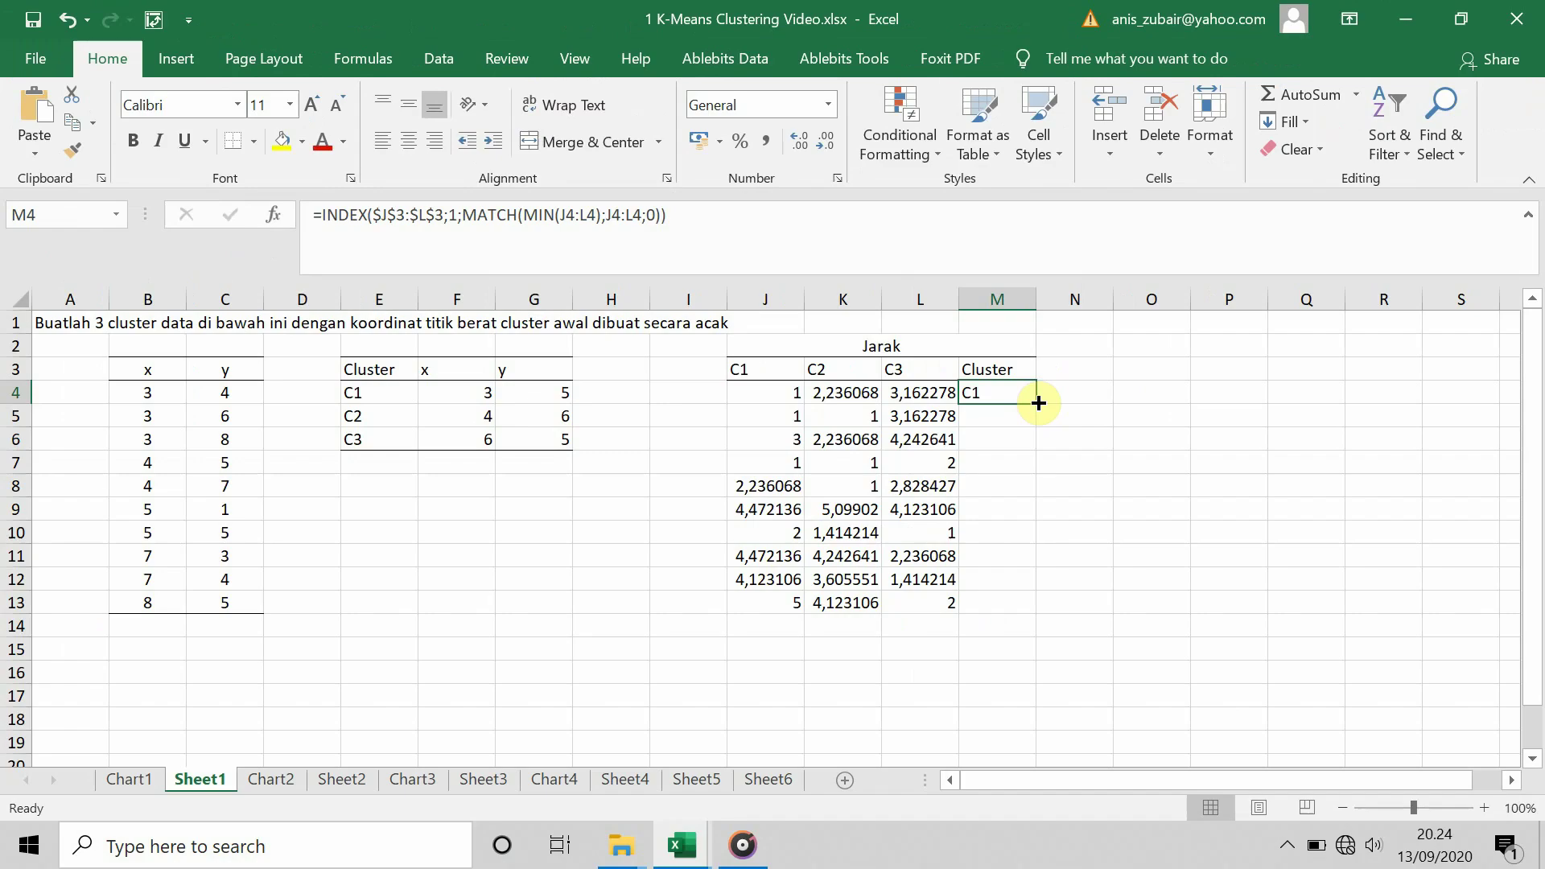
{"action": "left_click_drag", "start_coordinate": [1038, 402], "coordinate": [1042, 613]}
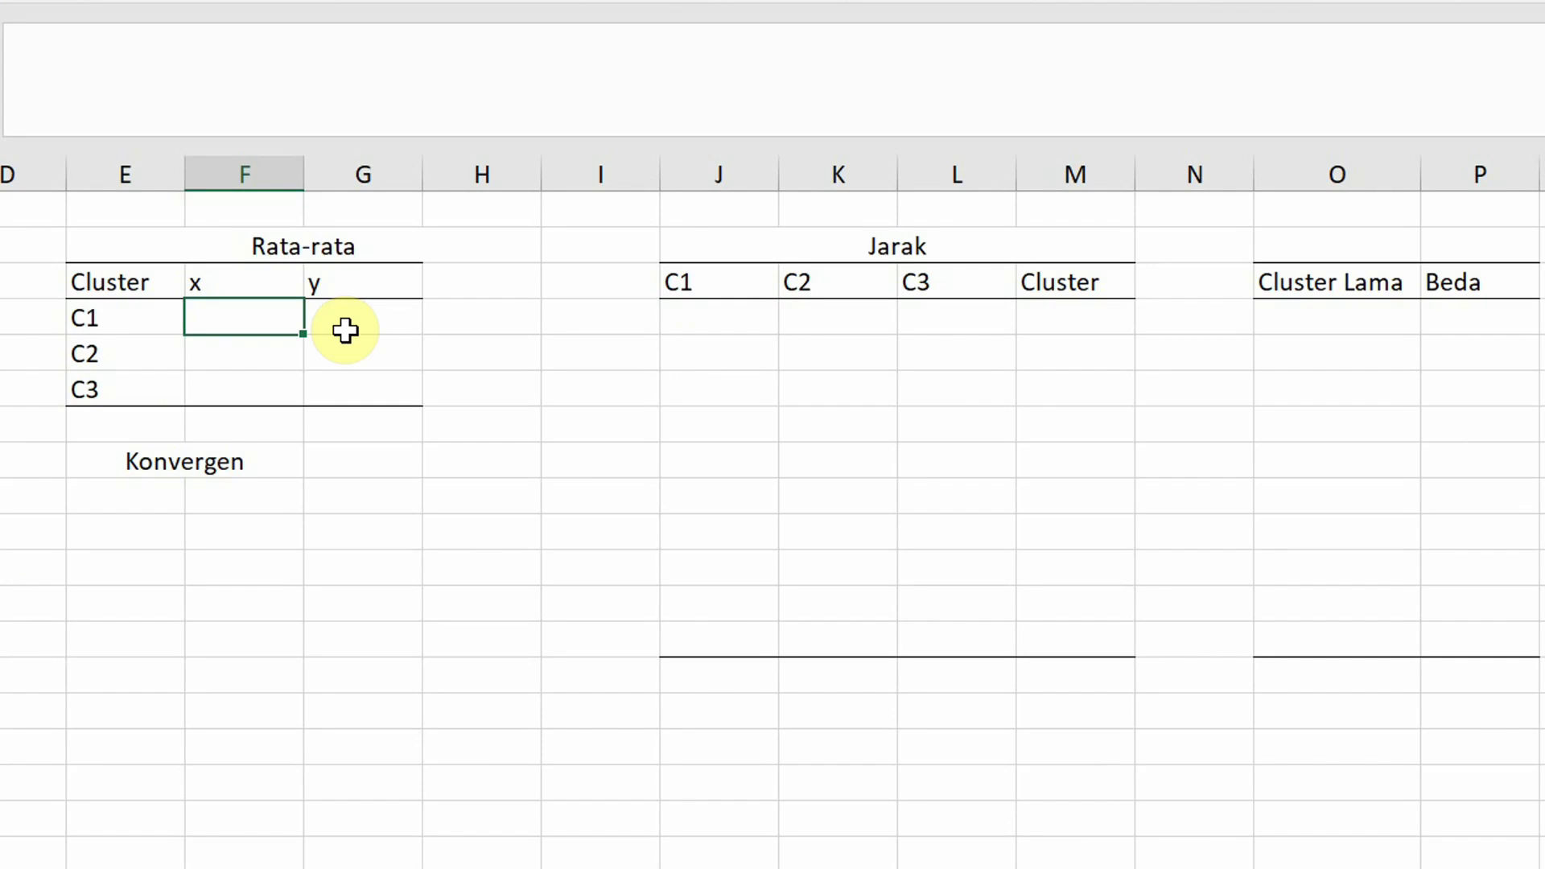
- Begin an AVERAGEIF formula in cell F4 of the Rata-rata table, using Sheet1!$M$4:$M$13 as the range
{"action": "type", "text": "=vera"}
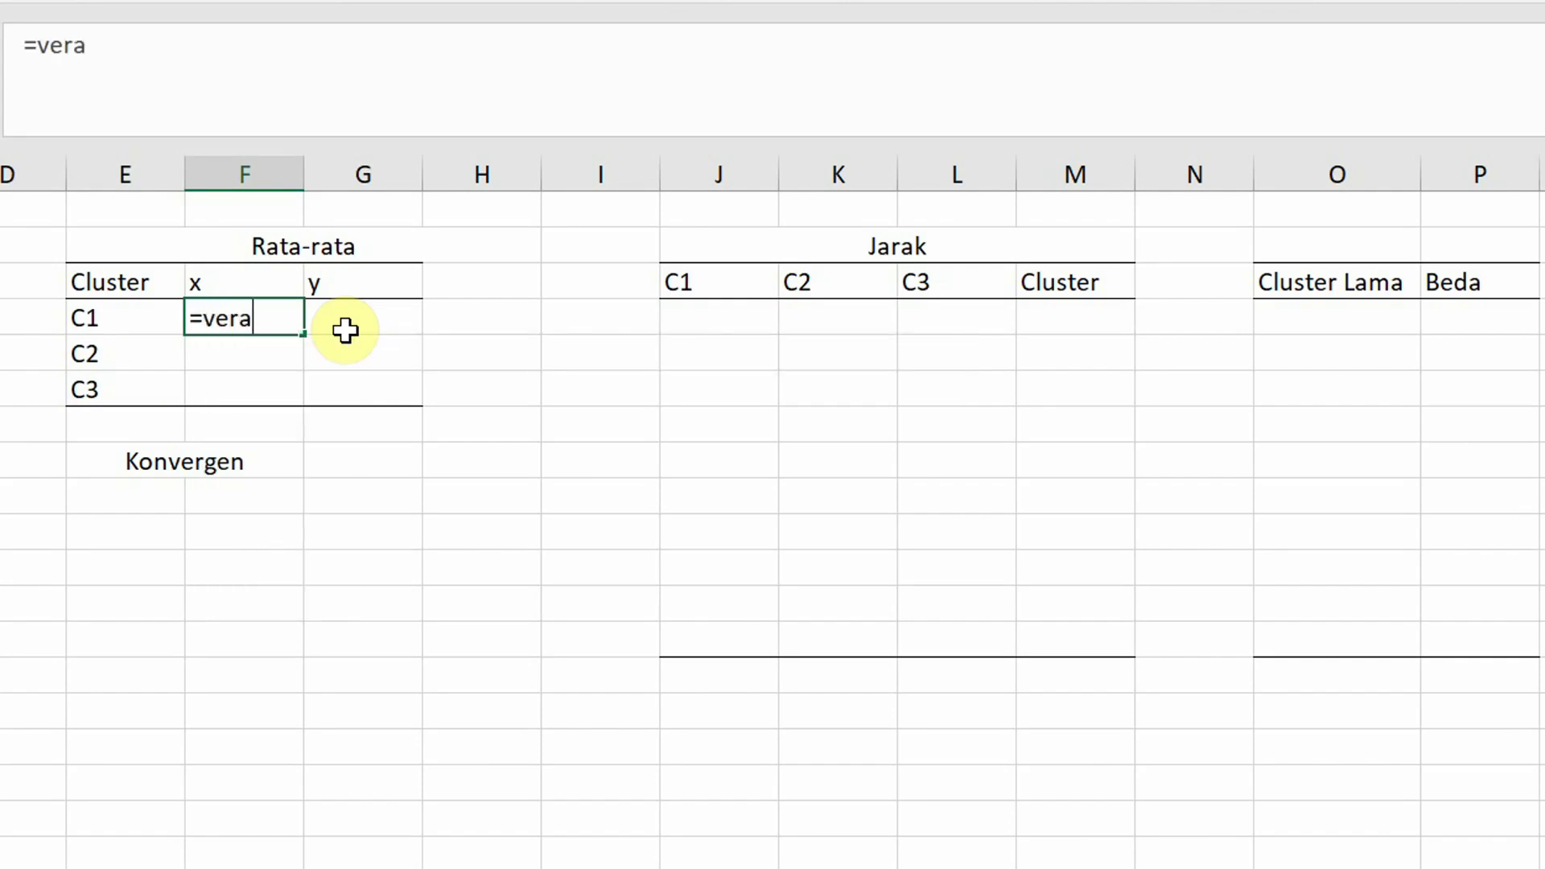
{"action": "key", "text": "BackSpace"}
{"action": "key", "text": "BackSpace"}
{"action": "key", "text": "BackSpace"}
{"action": "key", "text": "BackSpace"}
{"action": "type", "text": "av"}
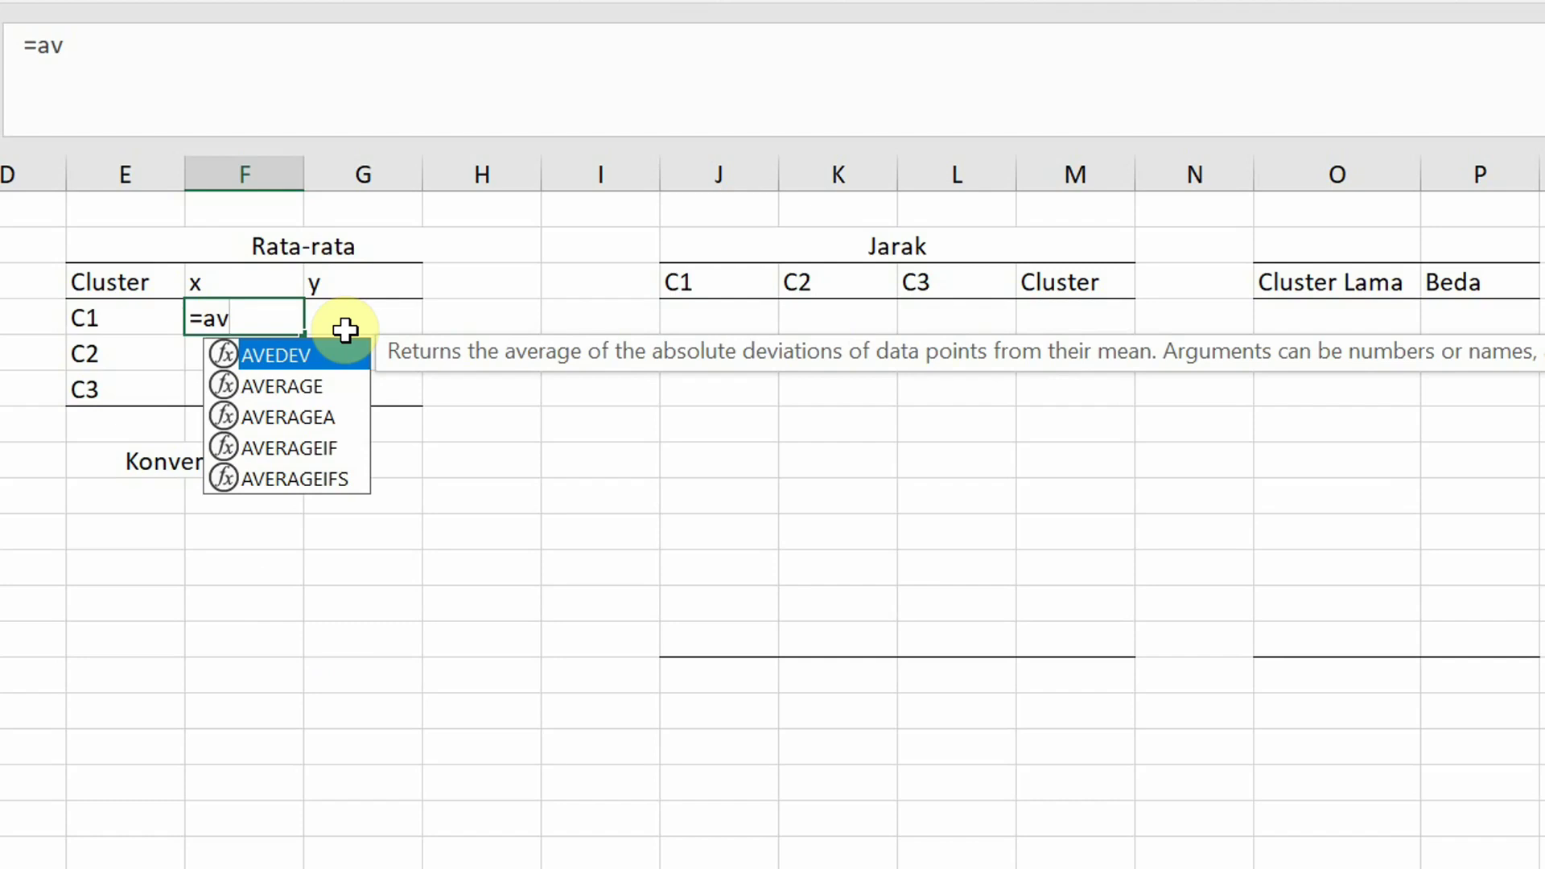
{"action": "left_click", "coordinate": [299, 447]}
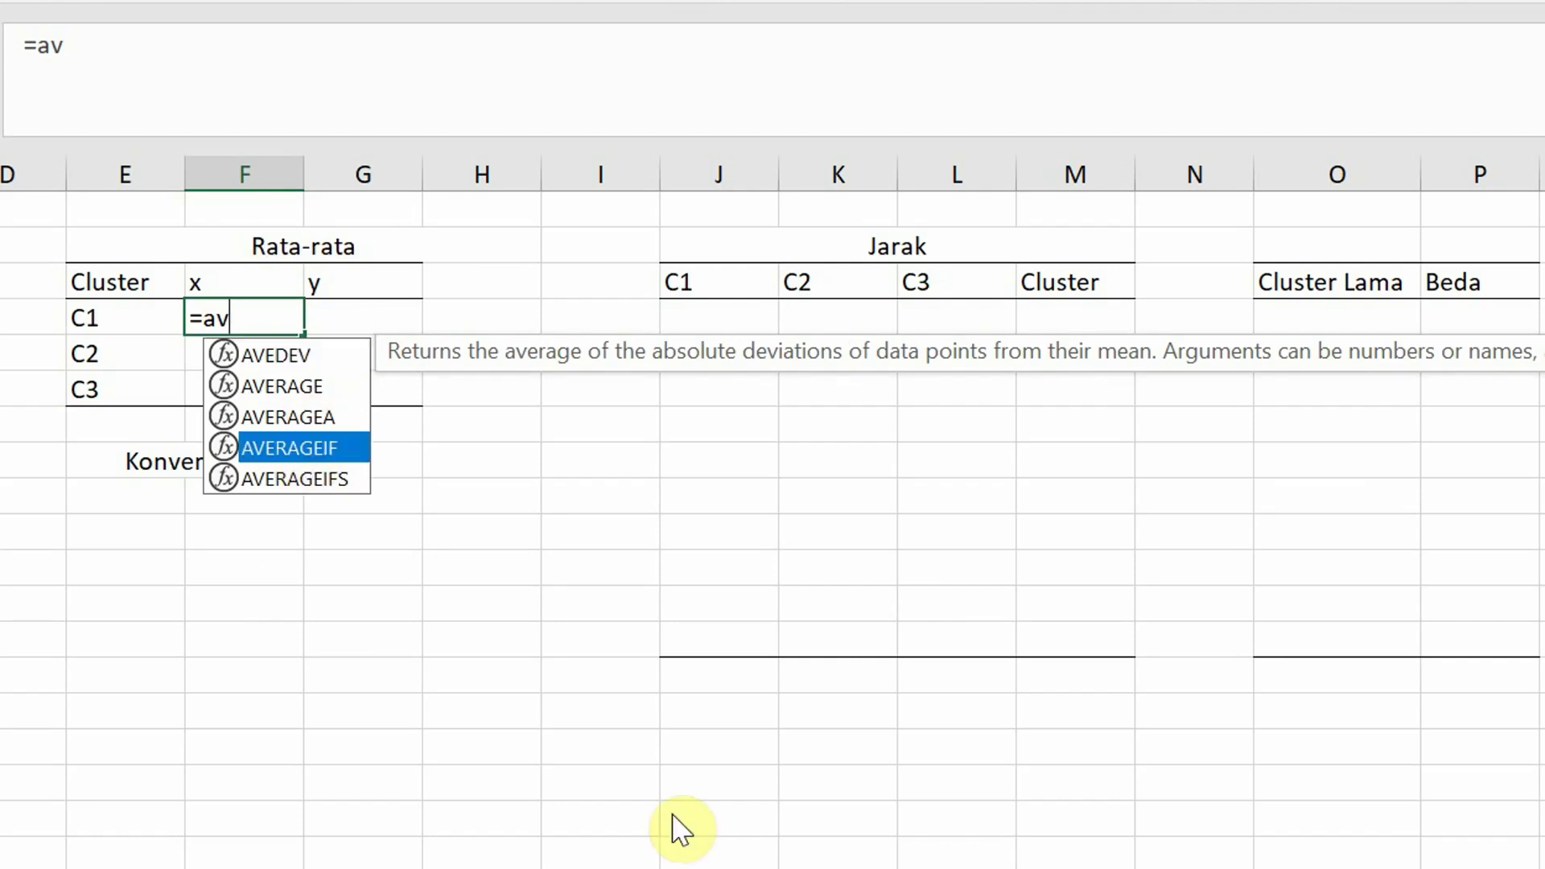
{"action": "key", "text": "Tab"}
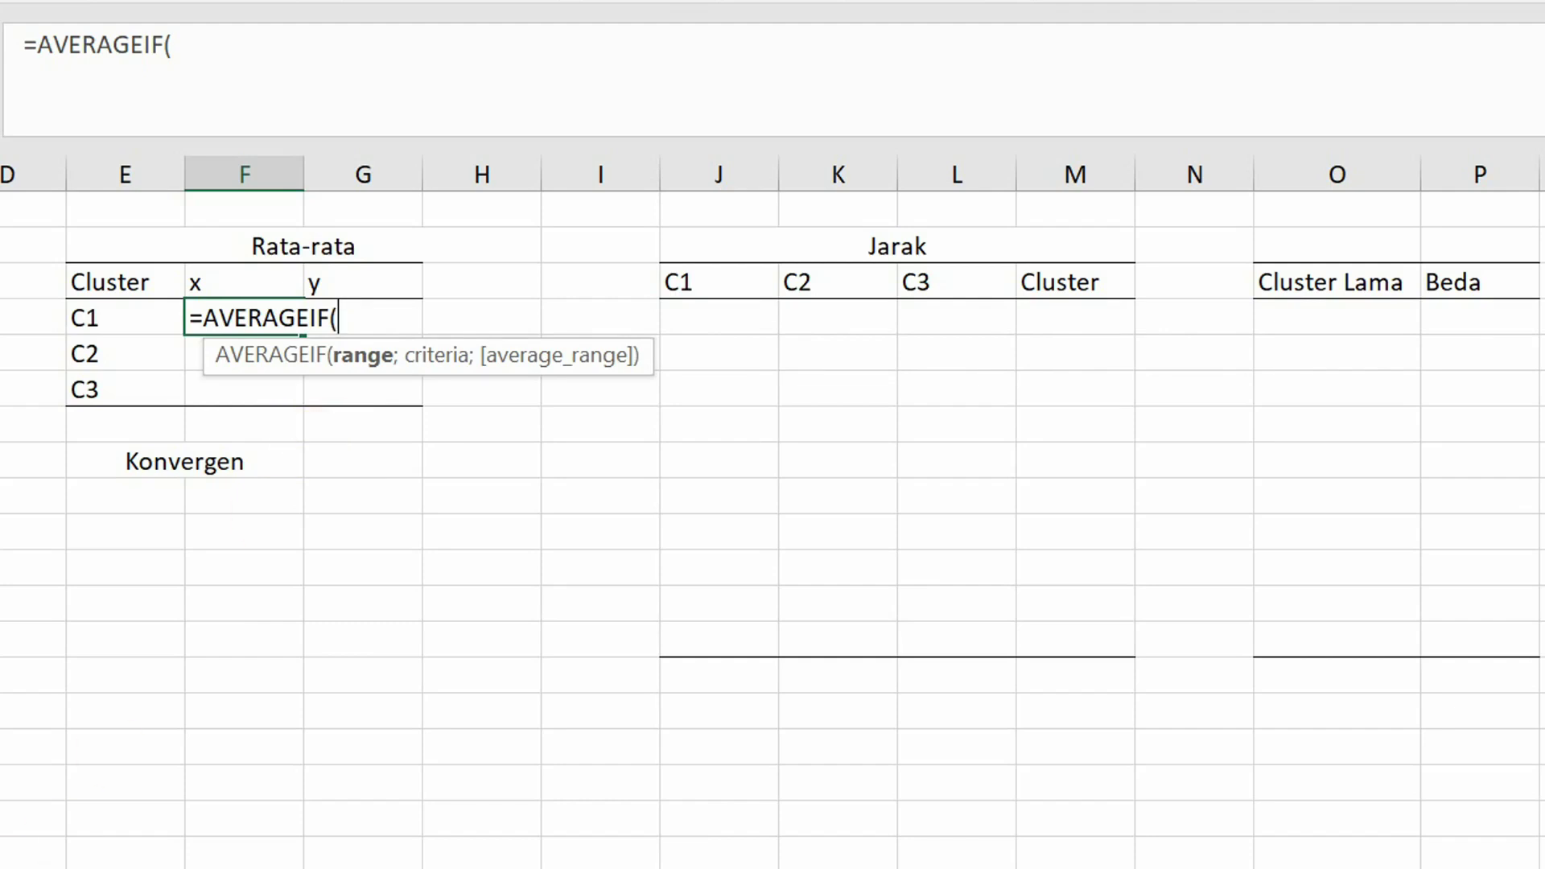
{"action": "key", "text": "ctrl+Page_Up"}
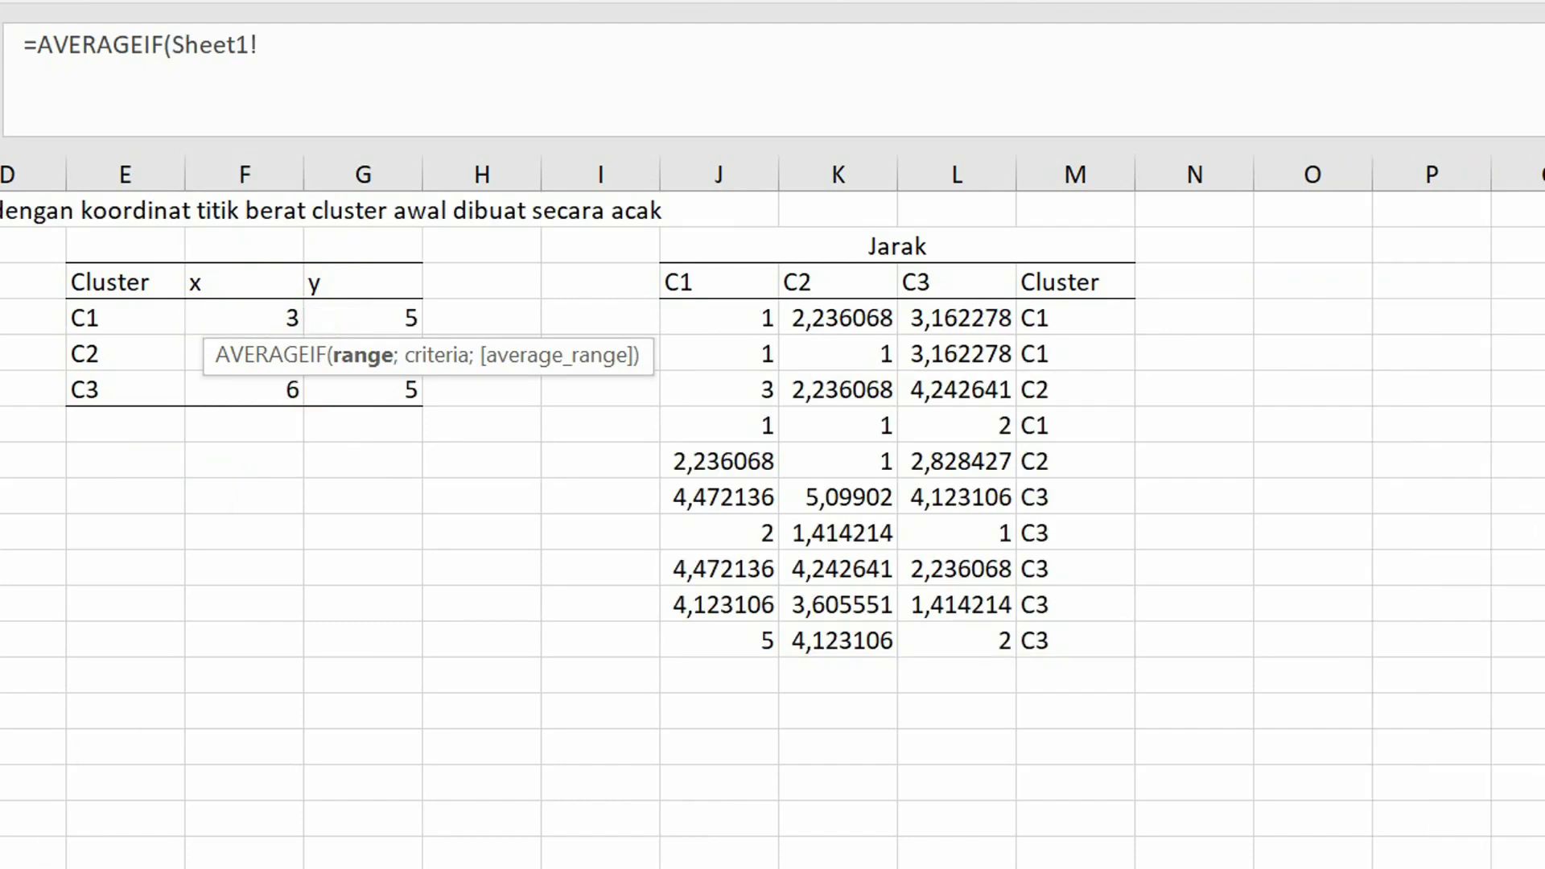
{"action": "left_click", "coordinate": [1046, 320]}
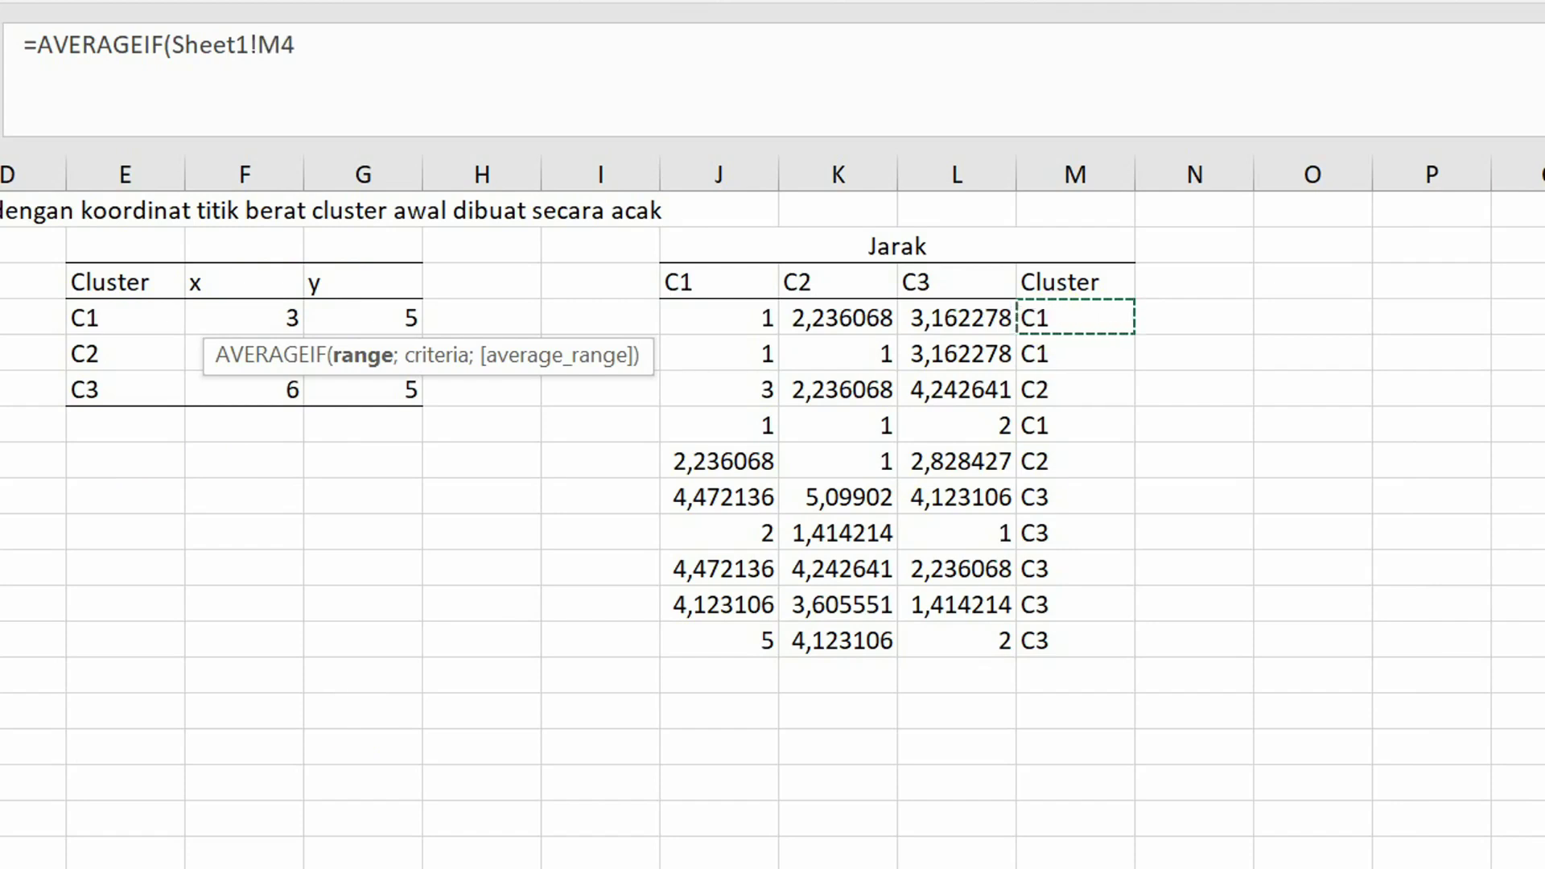
{"action": "key", "text": "F4"}
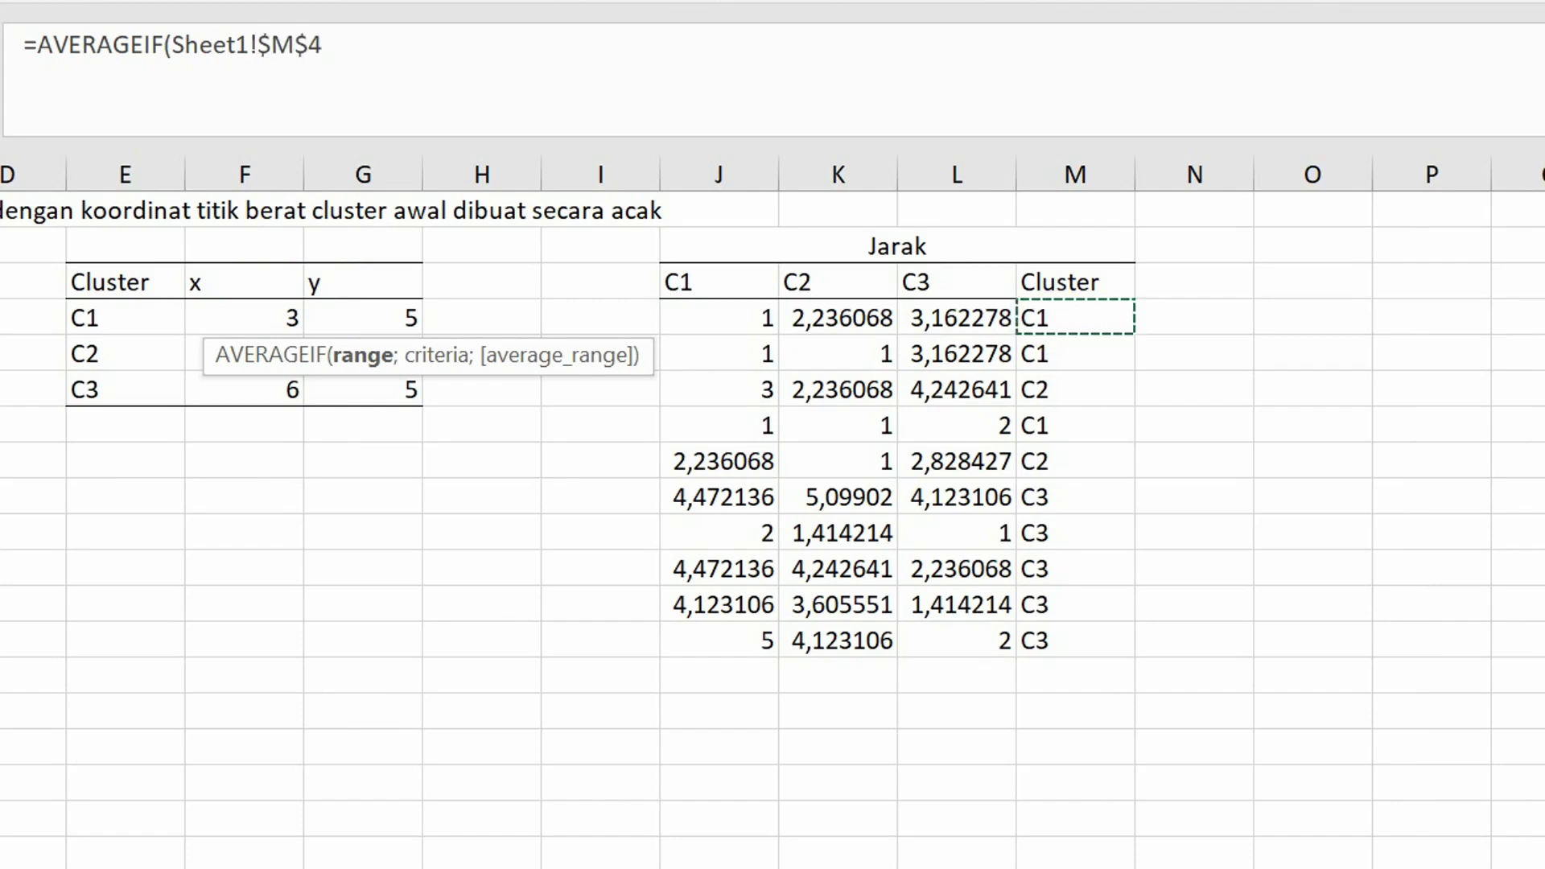
{"action": "left_click", "coordinate": [1057, 624], "text": "shift"}
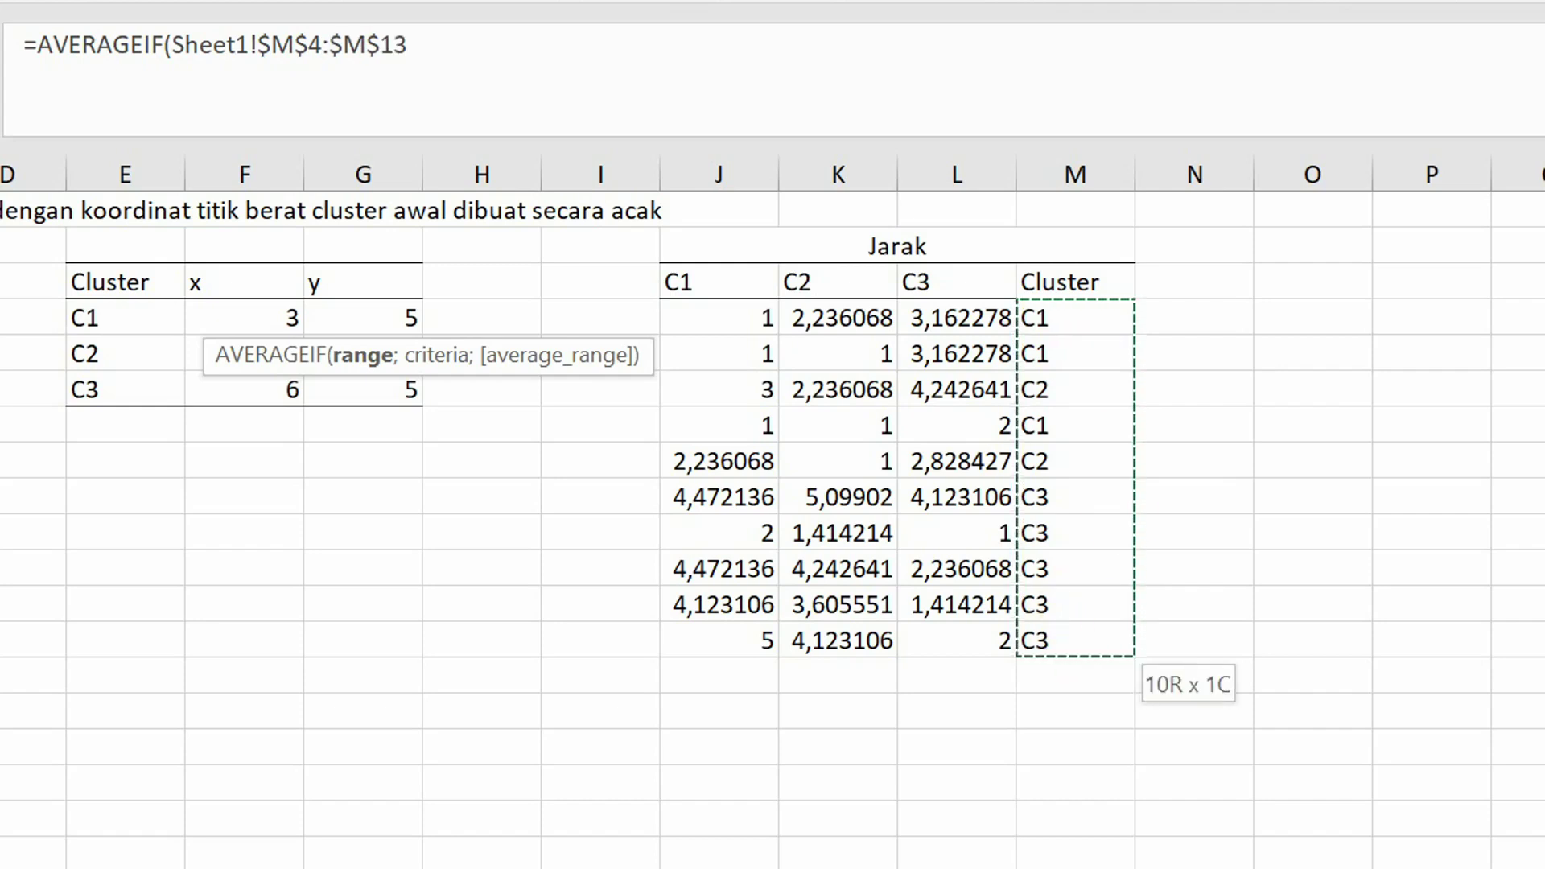
{"action": "type", "text": ";"}
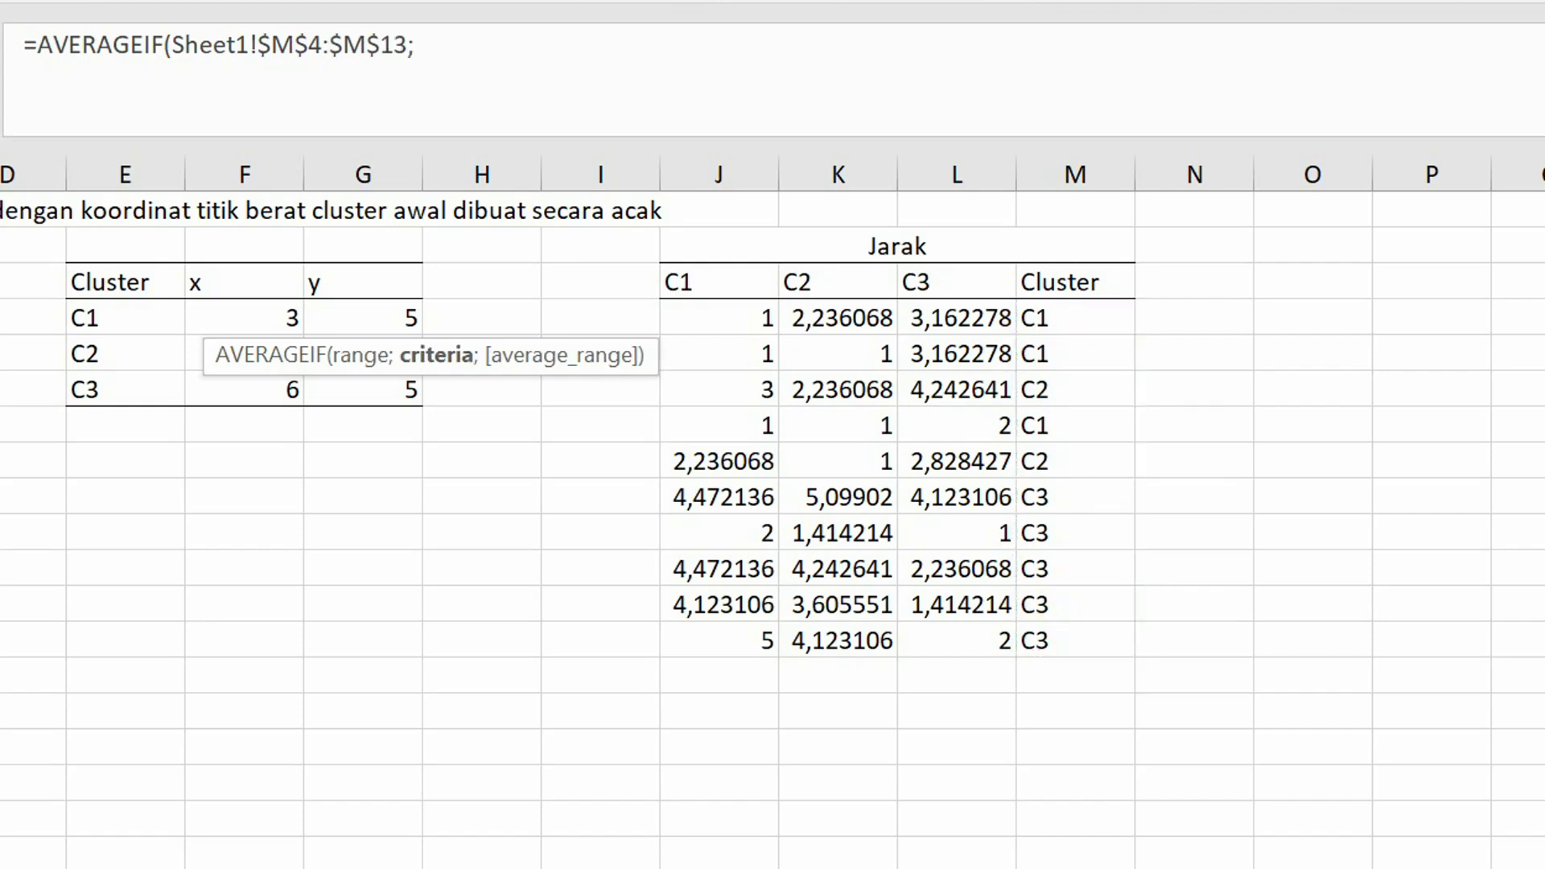
- Complete the F4 formula with criterion $E4 and average range Sheet1!B$4:B$13, and fill it through F4:G6
{"action": "type", "text": "$e4;"}
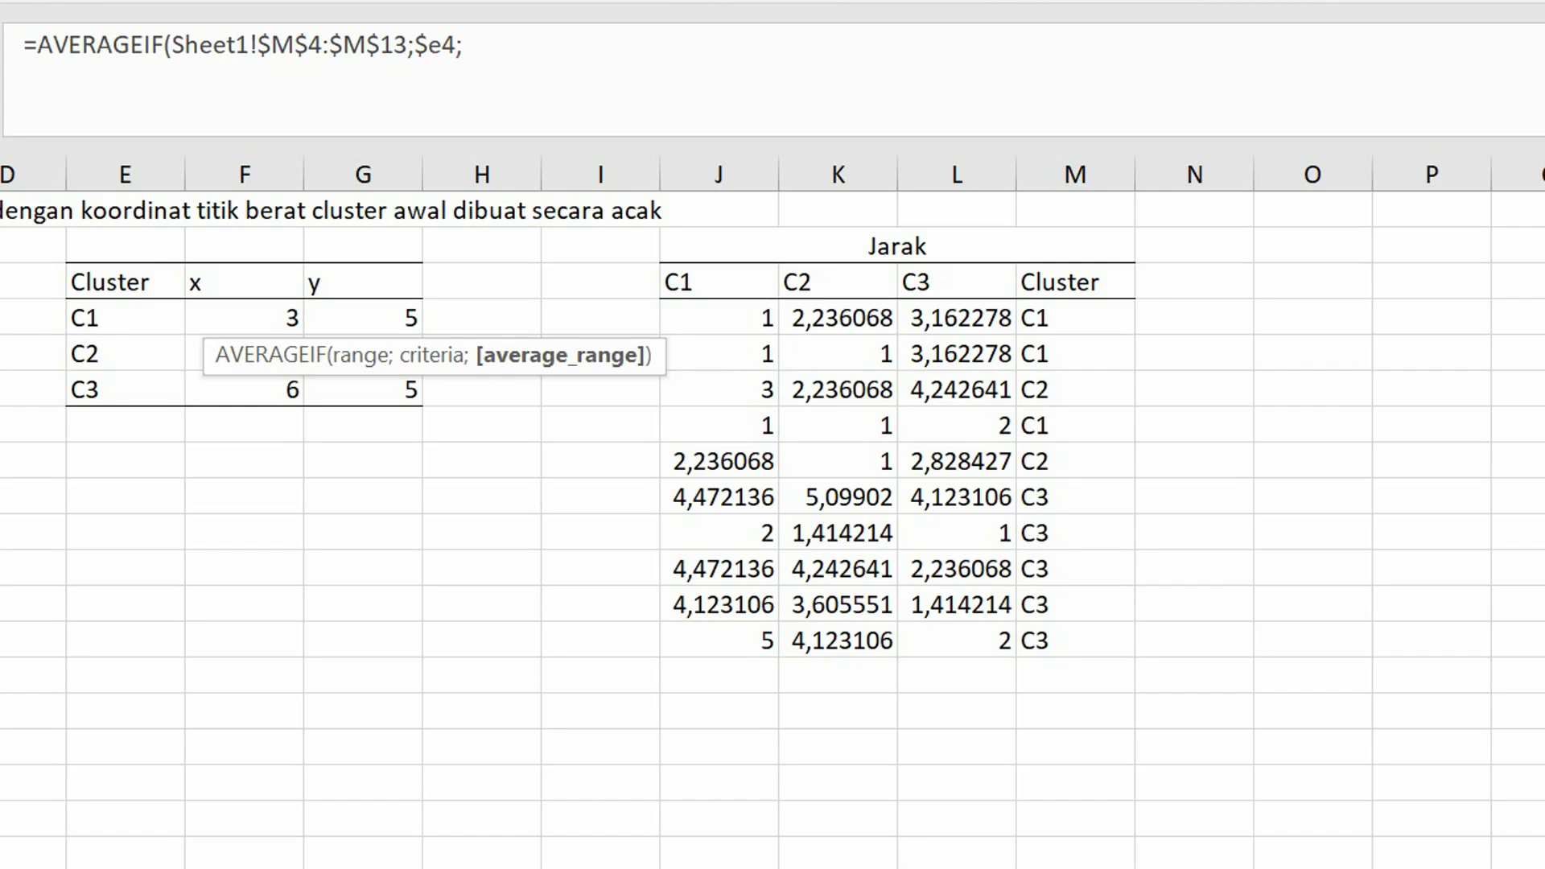
{"action": "left_click_drag", "start_coordinate": [0, 318], "coordinate": [0, 640]}
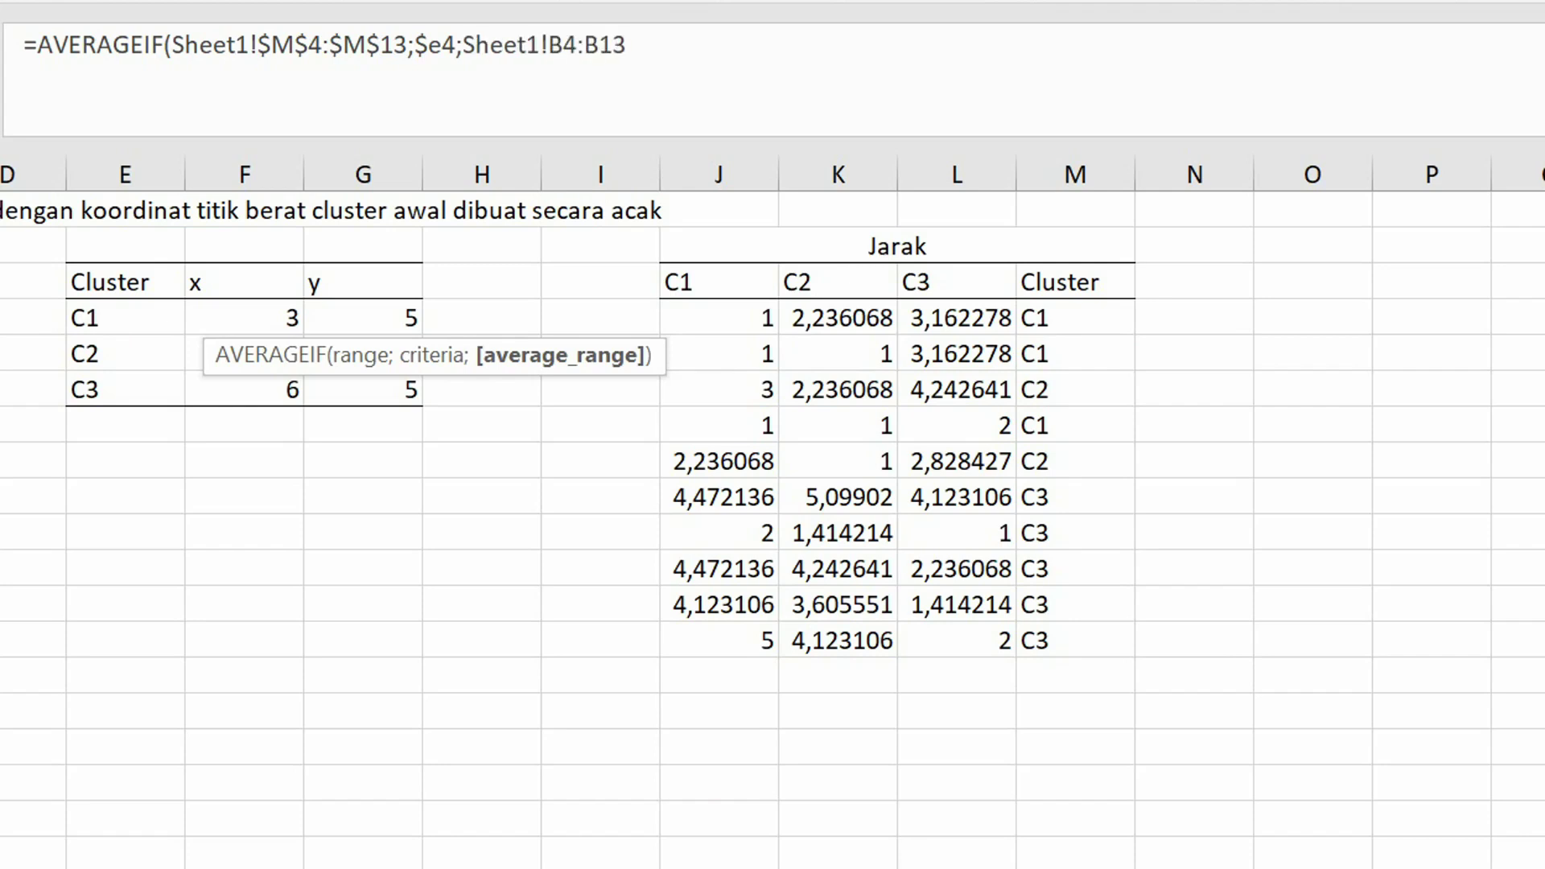
{"action": "key", "text": "F4"}
{"action": "key", "text": "F4"}
{"action": "type", "text": ")"}
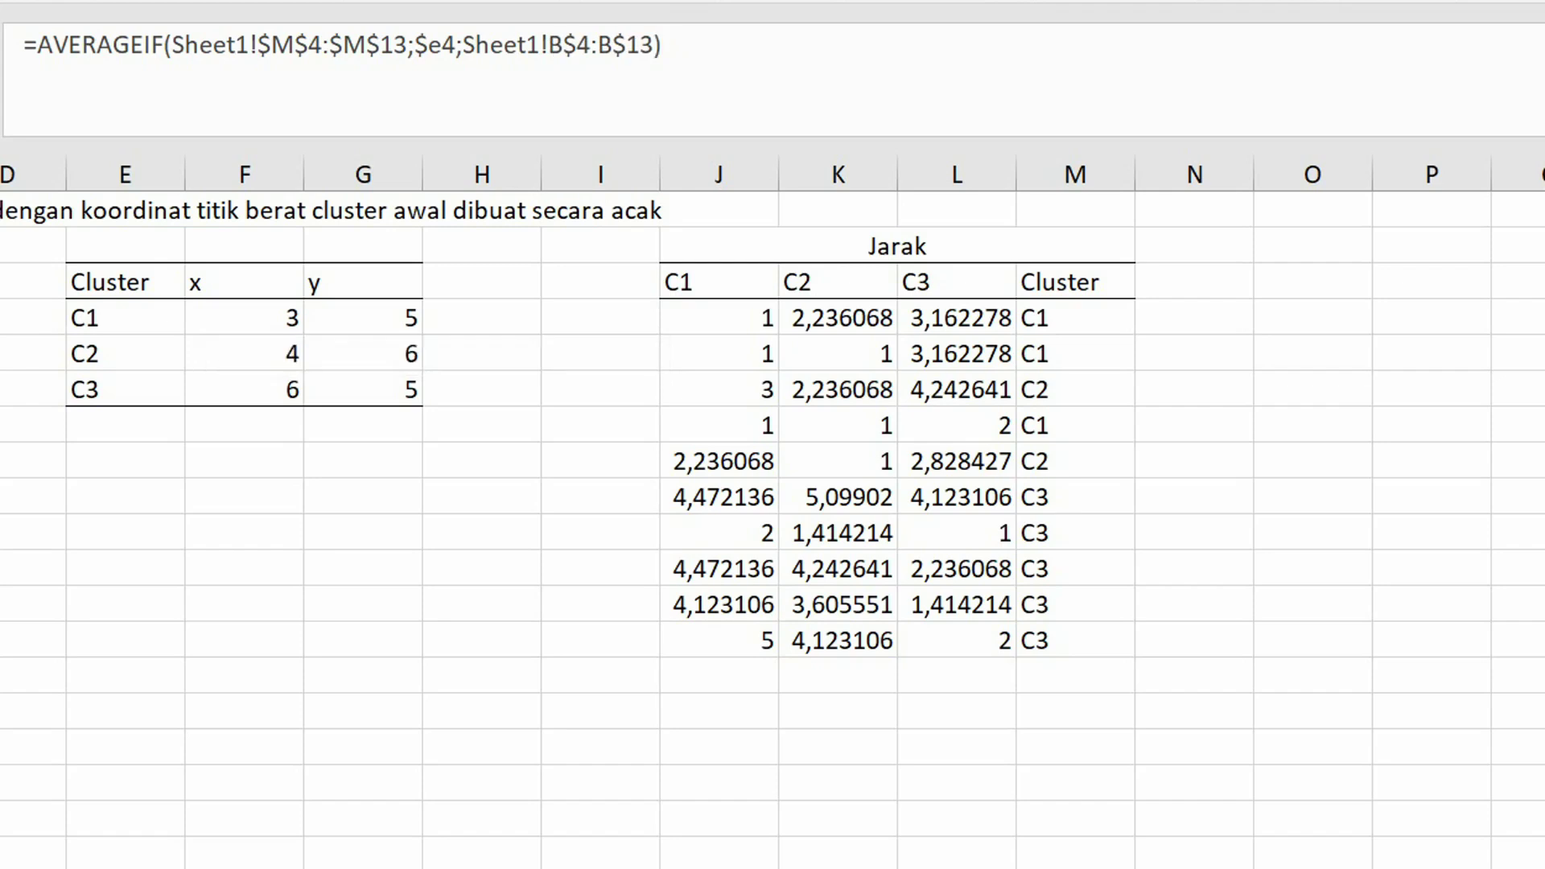
{"action": "key", "text": "Return"}
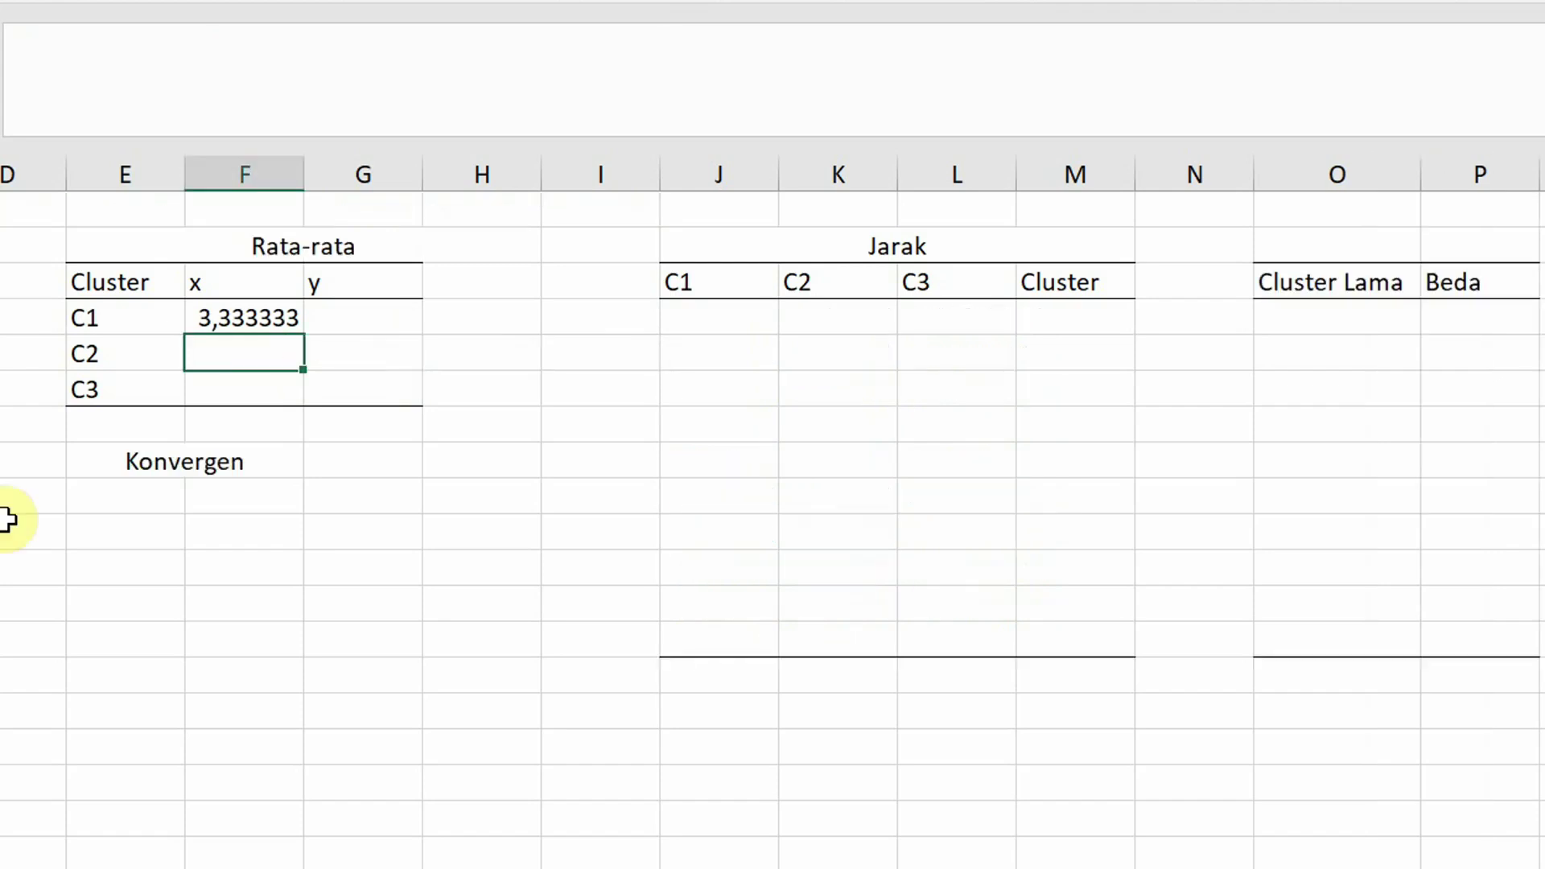
{"action": "left_click", "coordinate": [229, 324]}
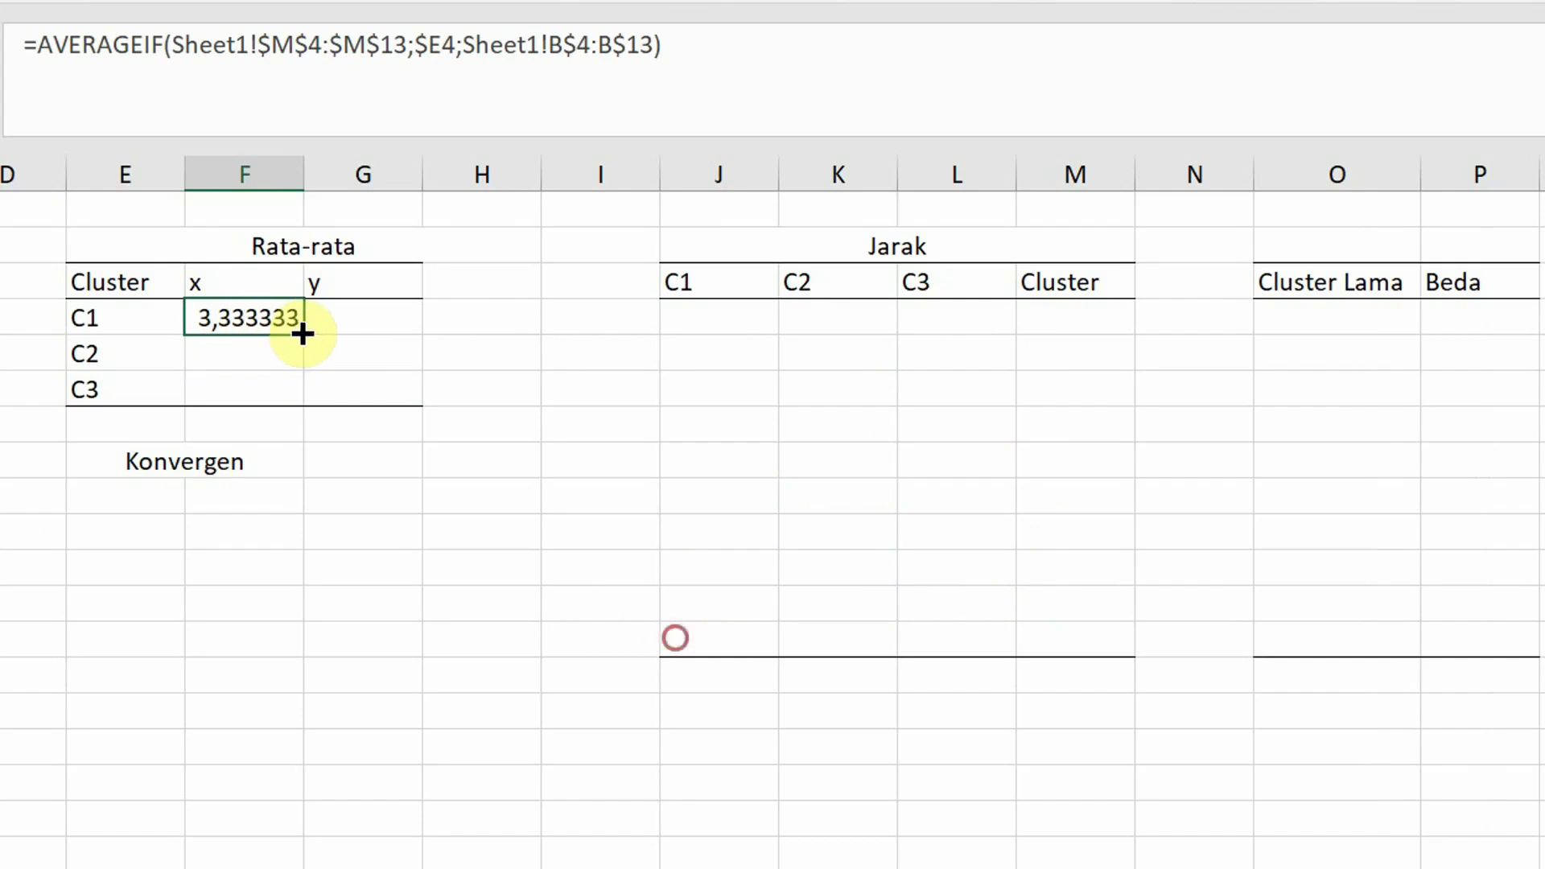
{"action": "left_click_drag", "start_coordinate": [303, 333], "coordinate": [422, 393]}
- Enter the C1 distance formula =SQRT(($B4-F$4)^2+($C4-G$4)^2) in cell J4 and fill it down through J13
{"action": "key", "text": "Right"}
{"action": "key", "text": "Right"}
{"action": "key", "text": "Right"}
{"action": "key", "text": "Right"}
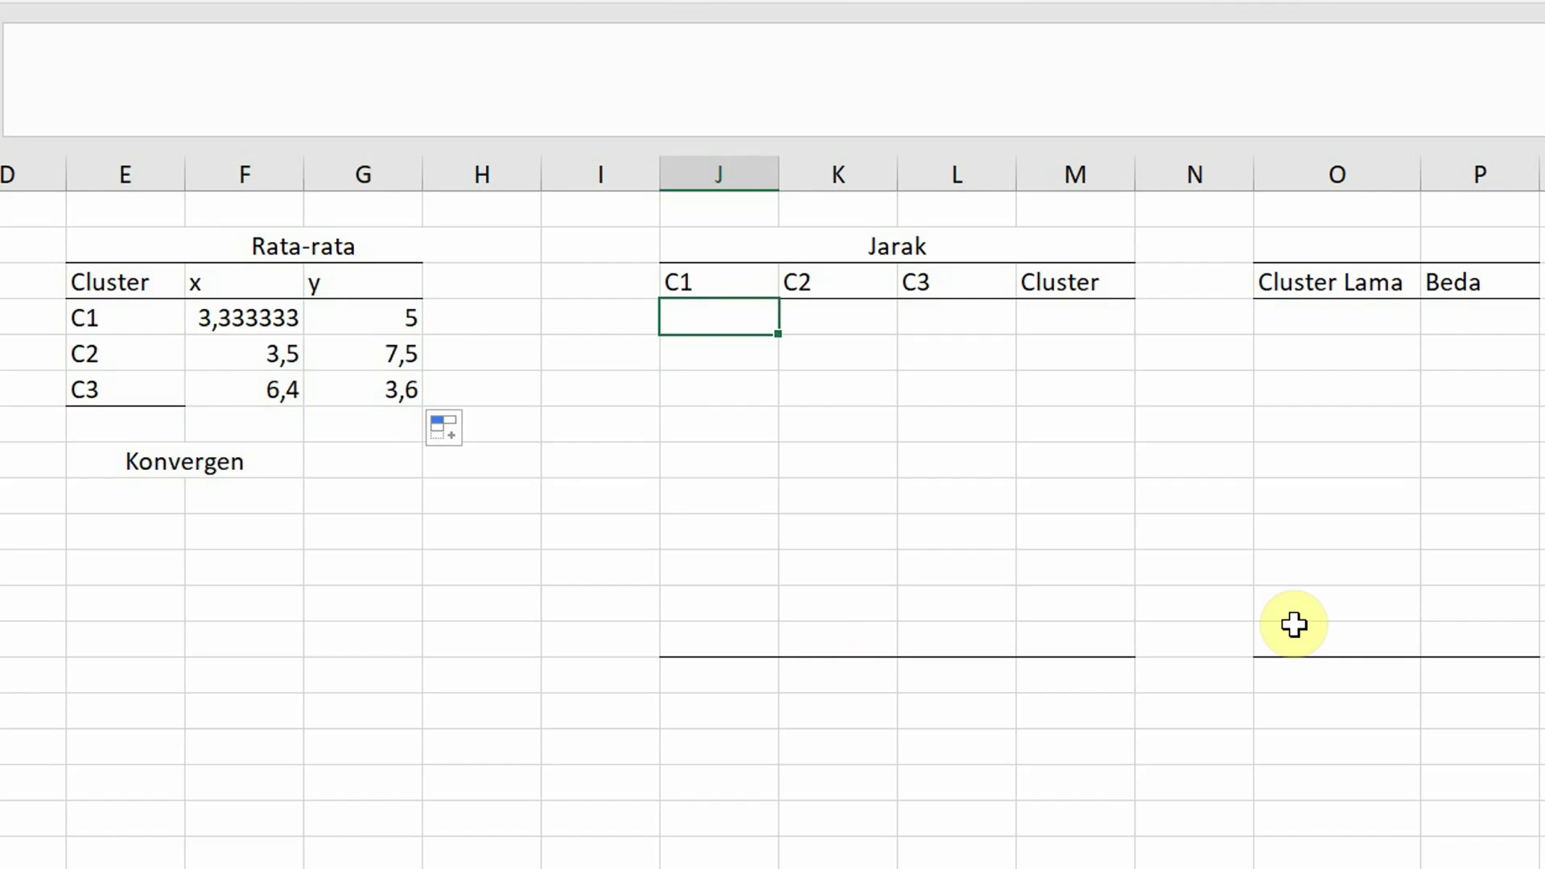
{"action": "type", "text": "=sqrt"}
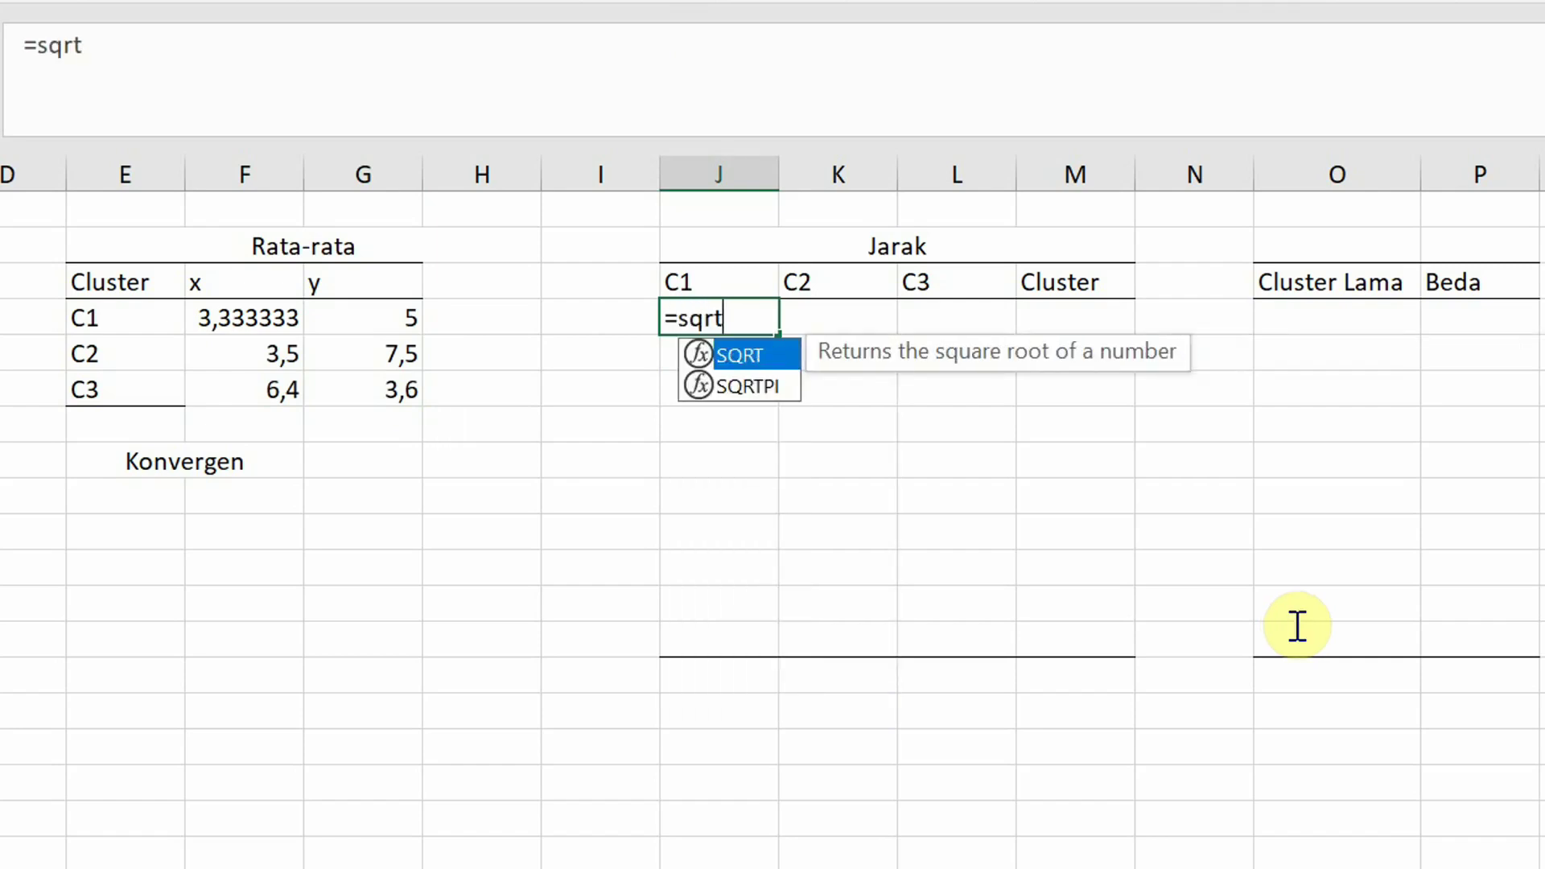
{"action": "key", "text": "Tab"}
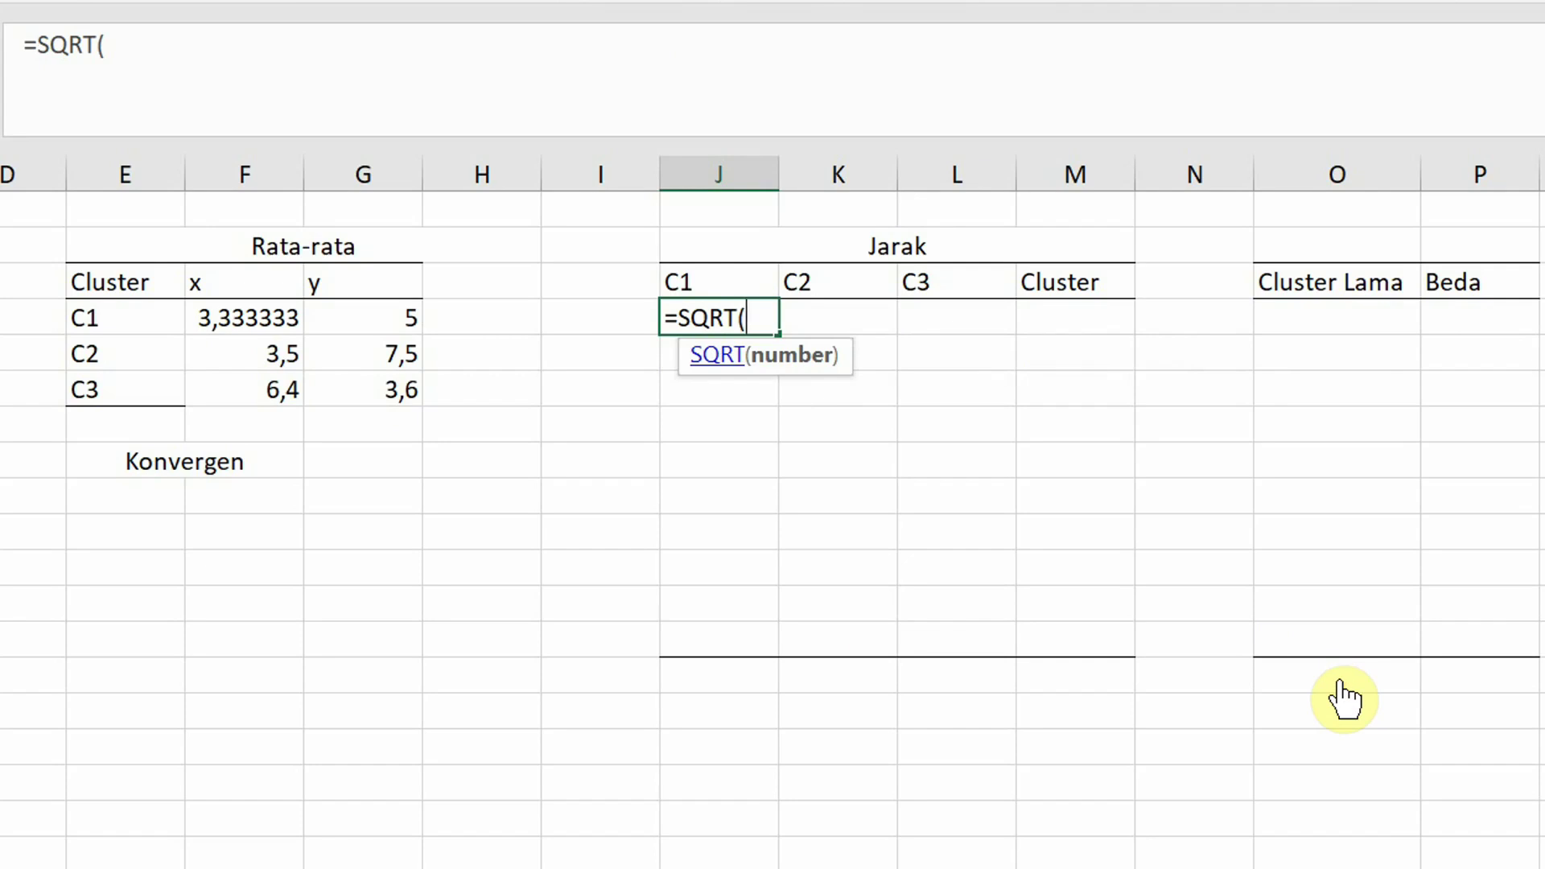
{"action": "type", "text": "($b4"}
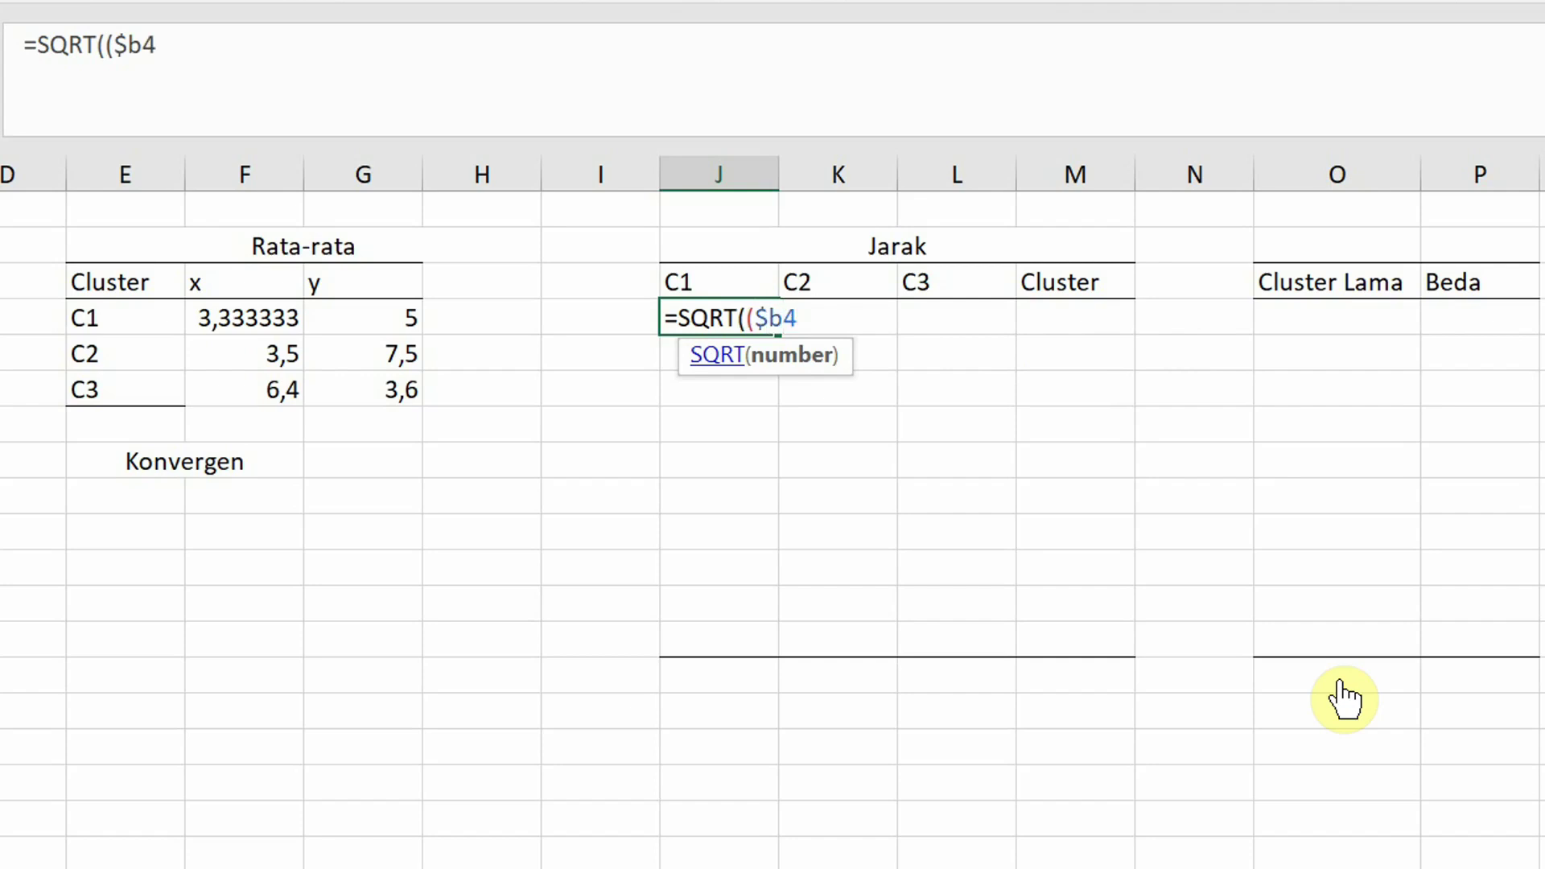
{"action": "type", "text": "-f"}
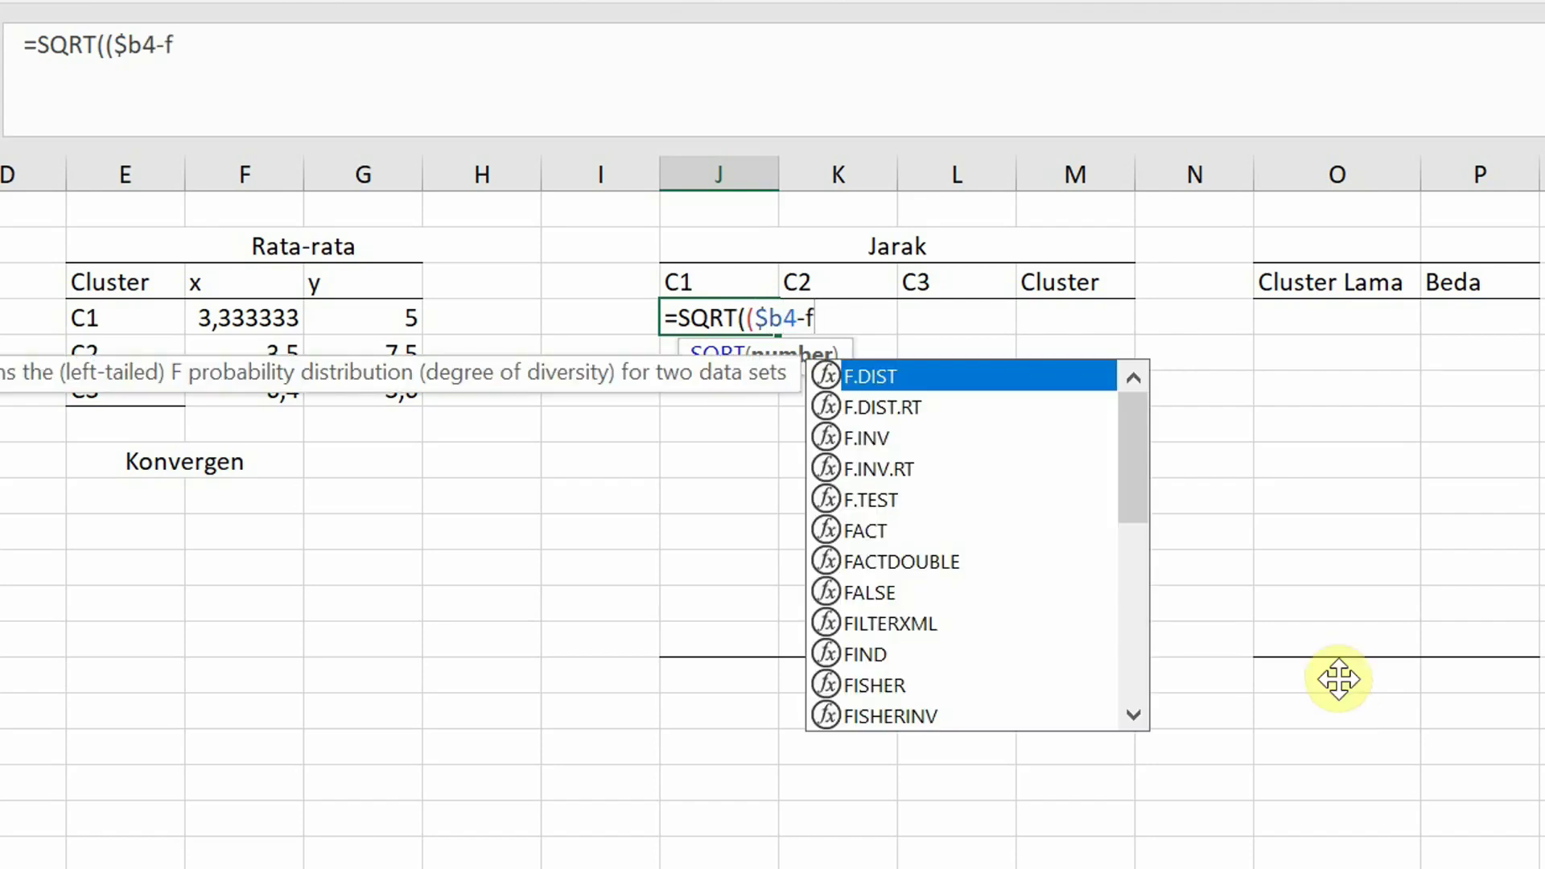
{"action": "type", "text": "$"}
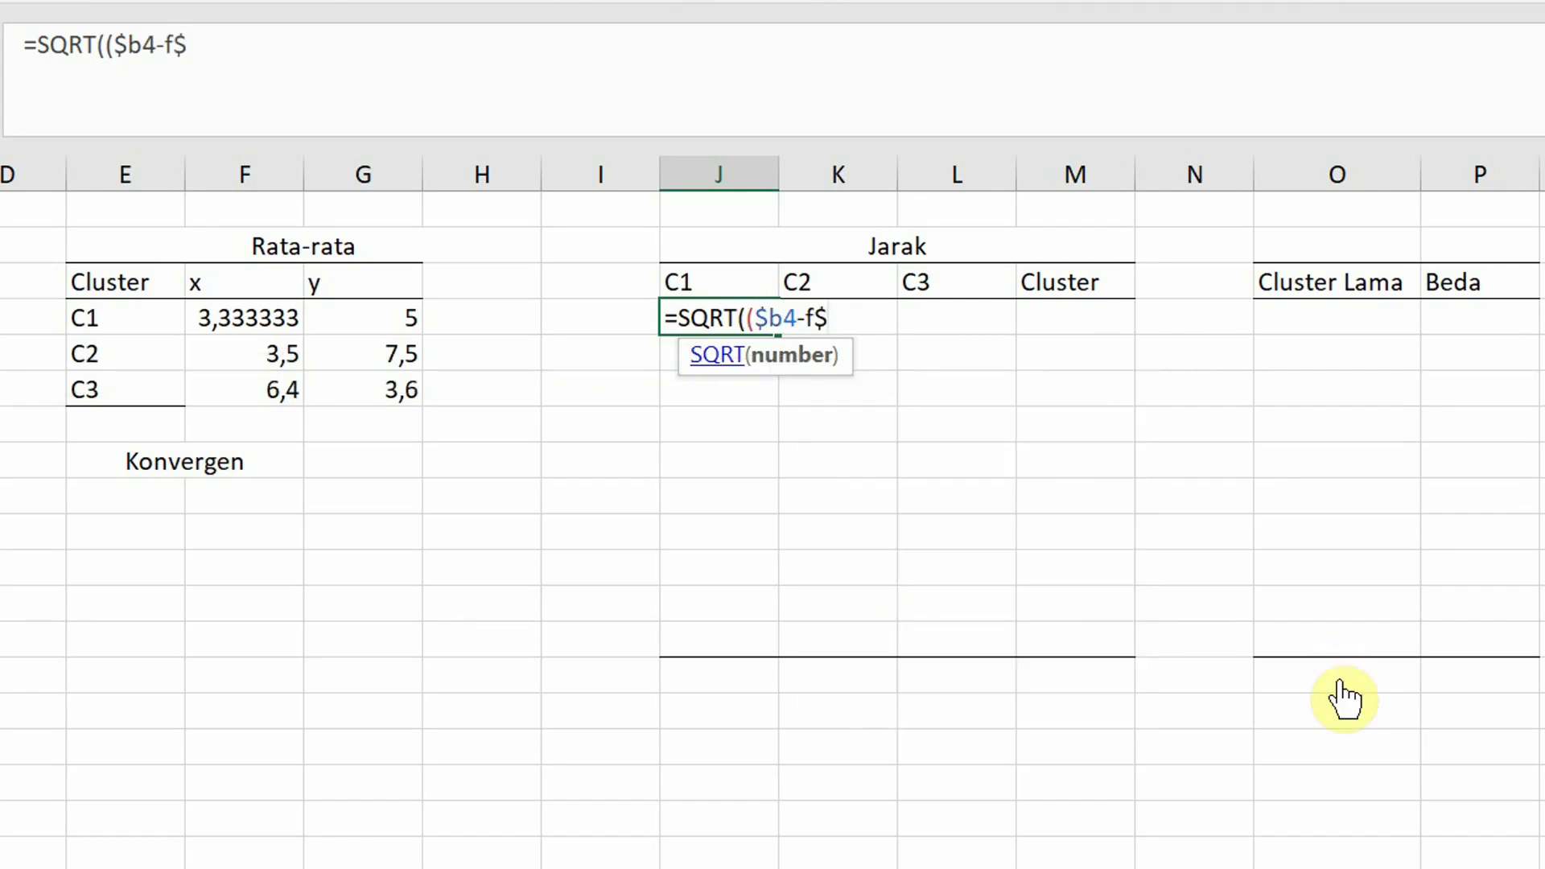
{"action": "type", "text": "4)"}
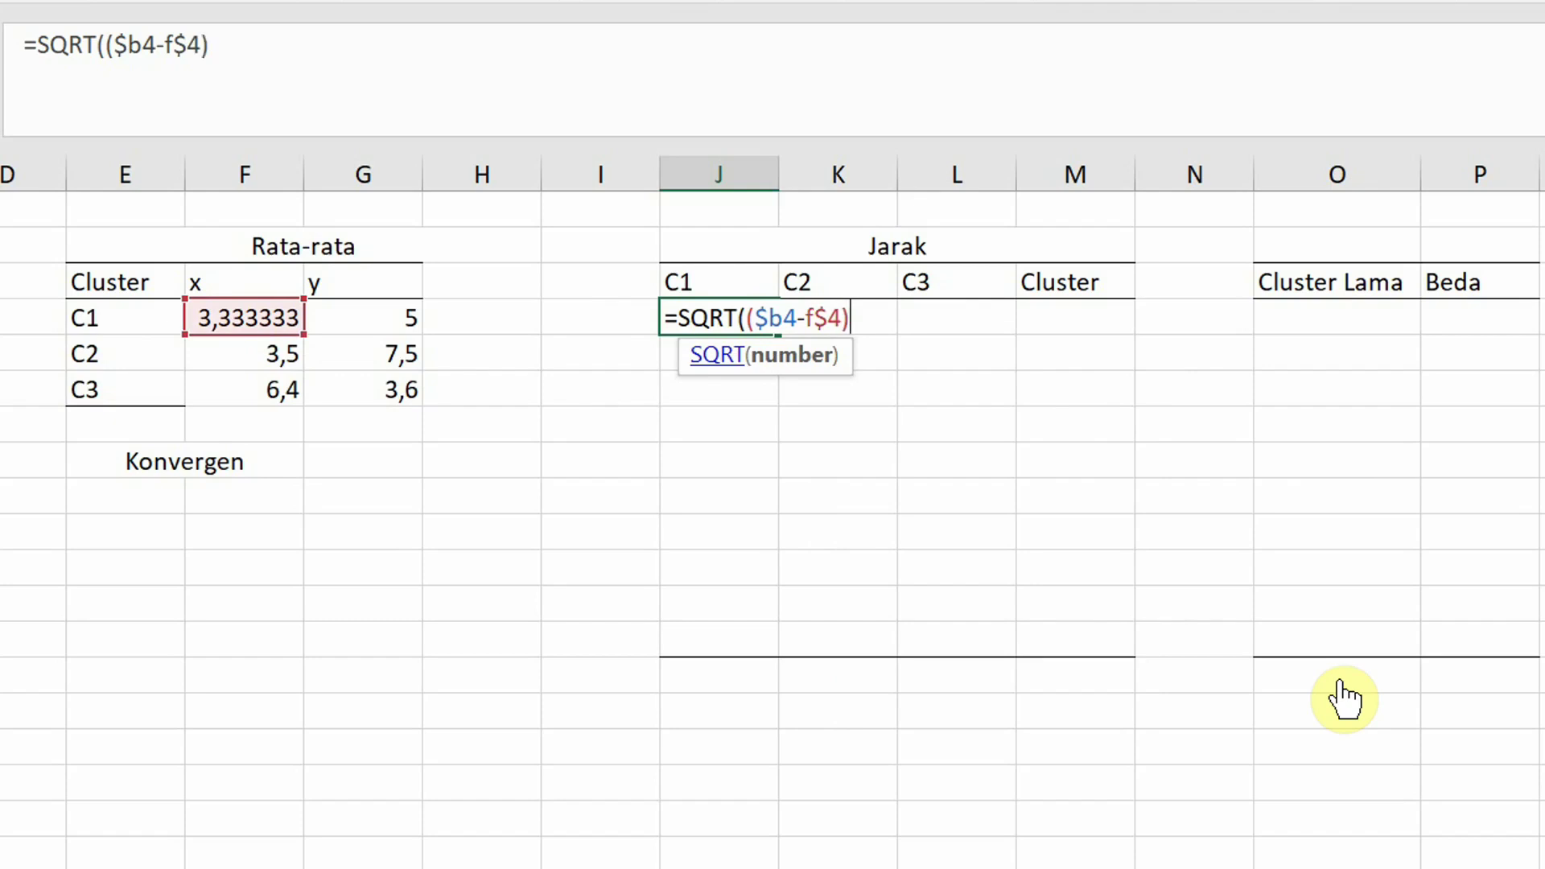
{"action": "type", "text": "^2+($c"}
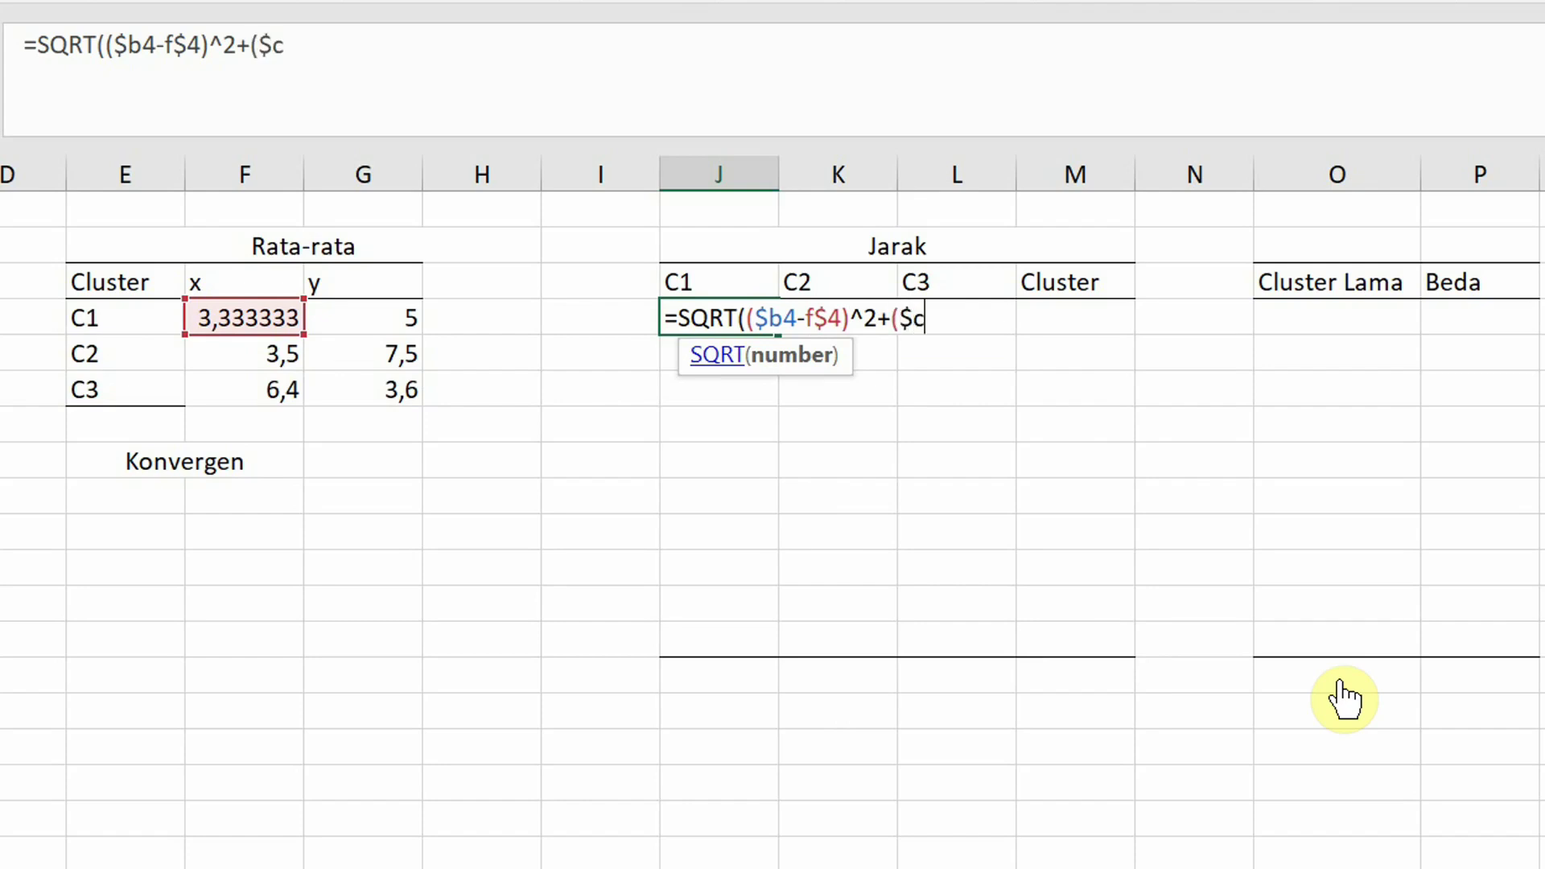
{"action": "type", "text": "4-g"}
{"action": "type", "text": "$4"}
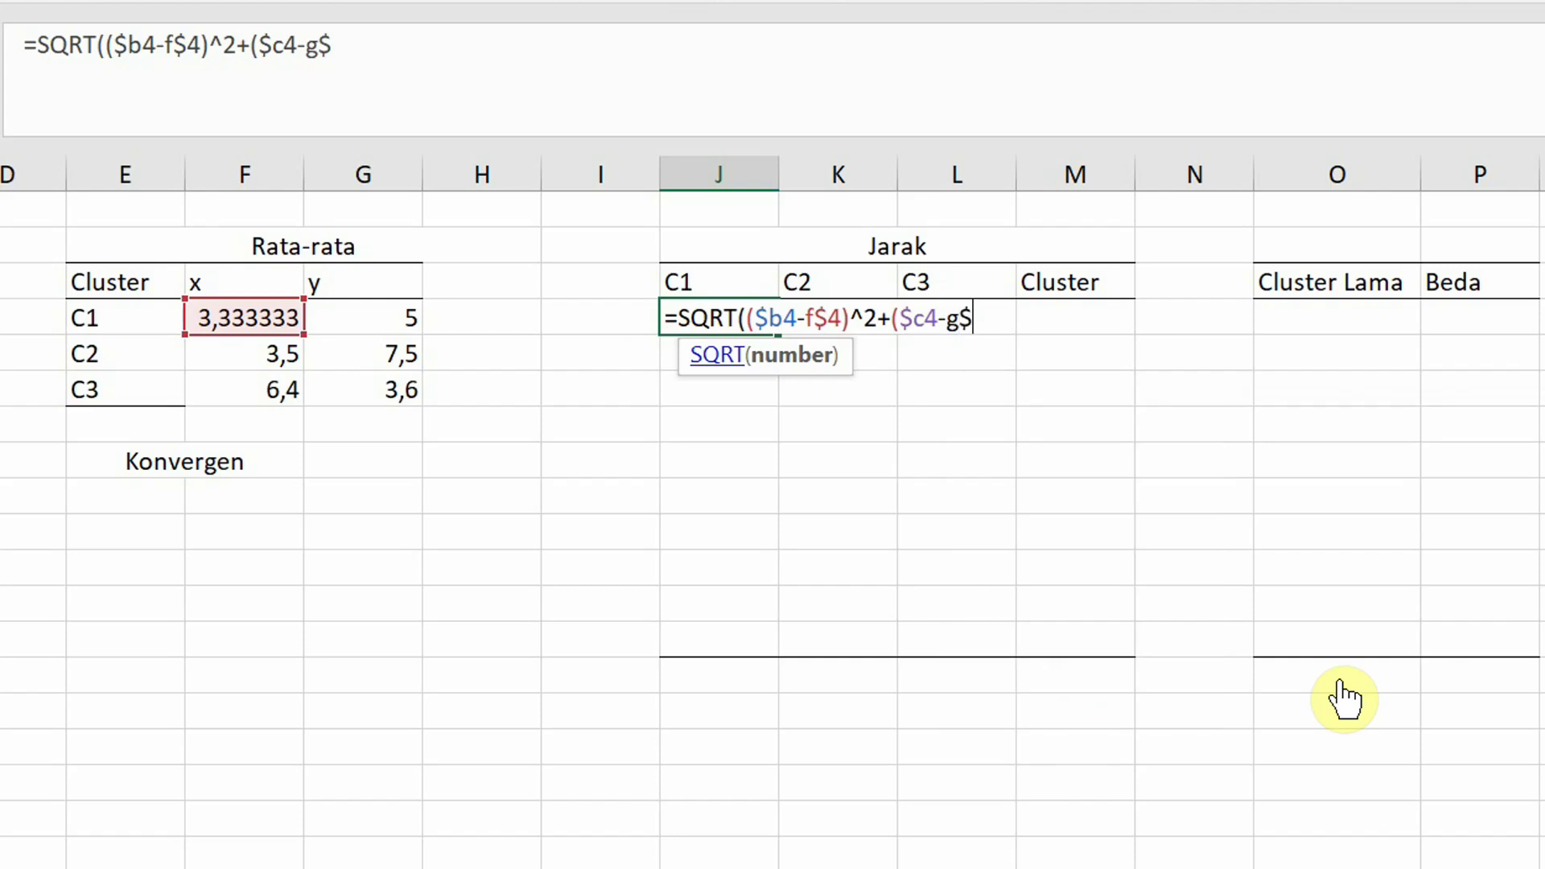
{"action": "type", "text": ")^"}
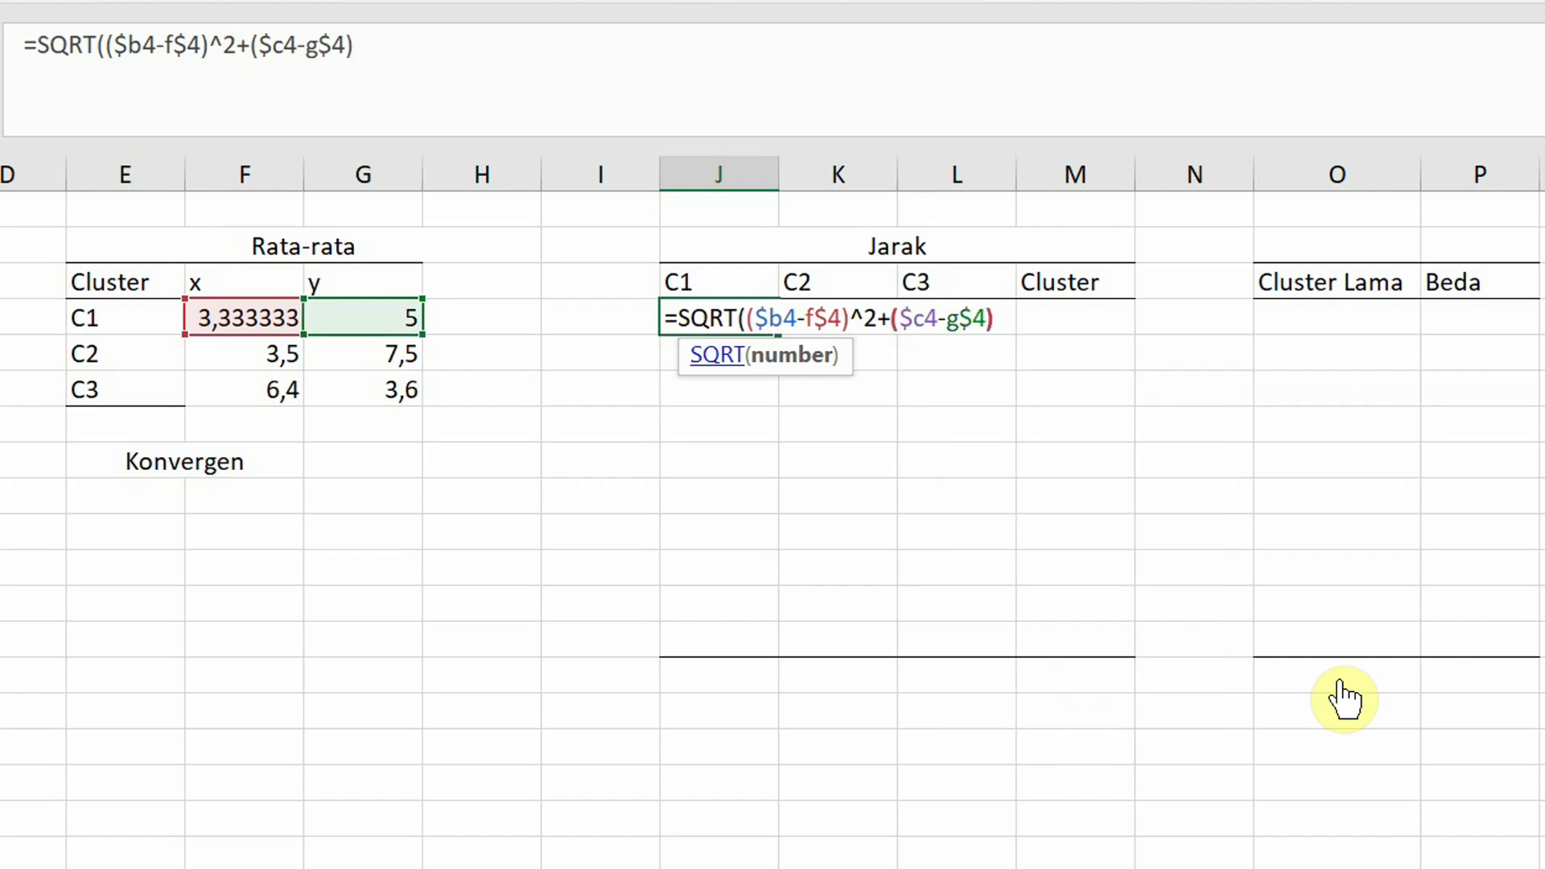
{"action": "type", "text": "2)"}
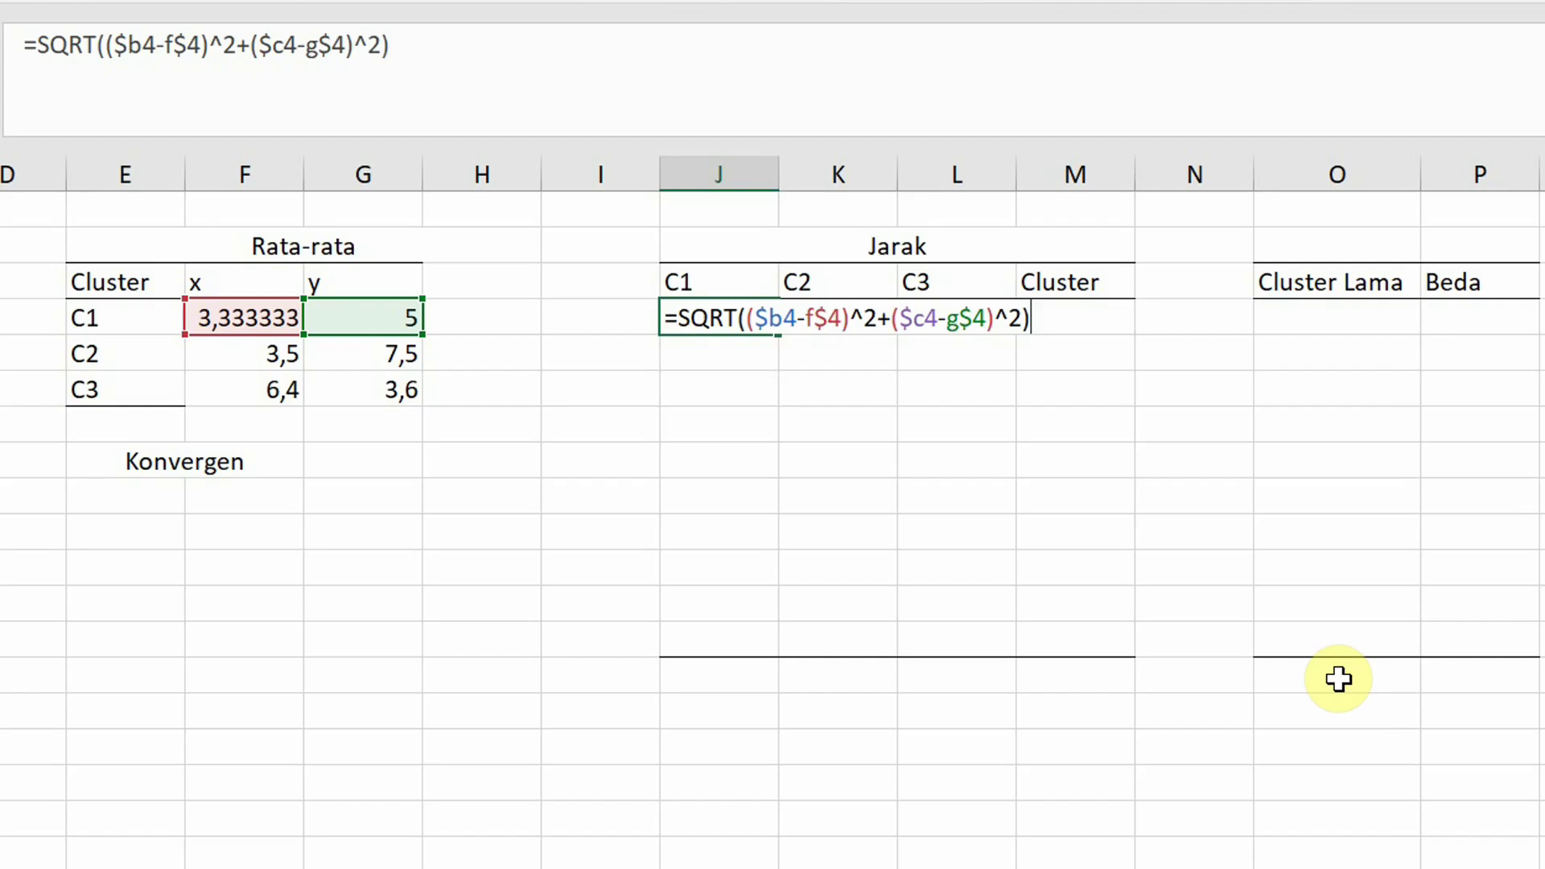
{"action": "key", "text": "Return"}
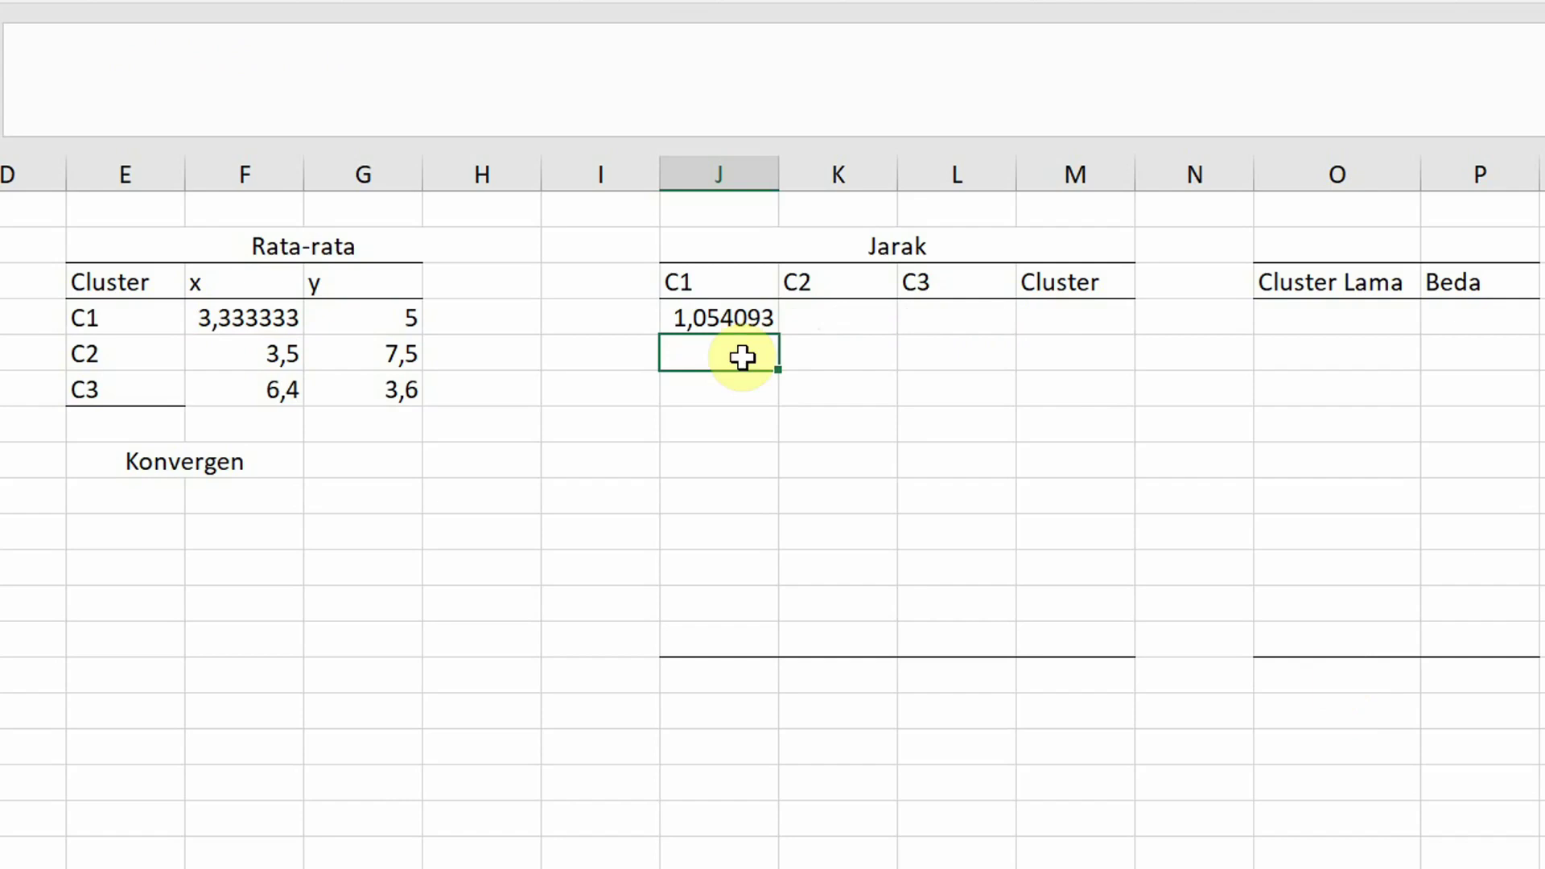
{"action": "left_click", "coordinate": [768, 320]}
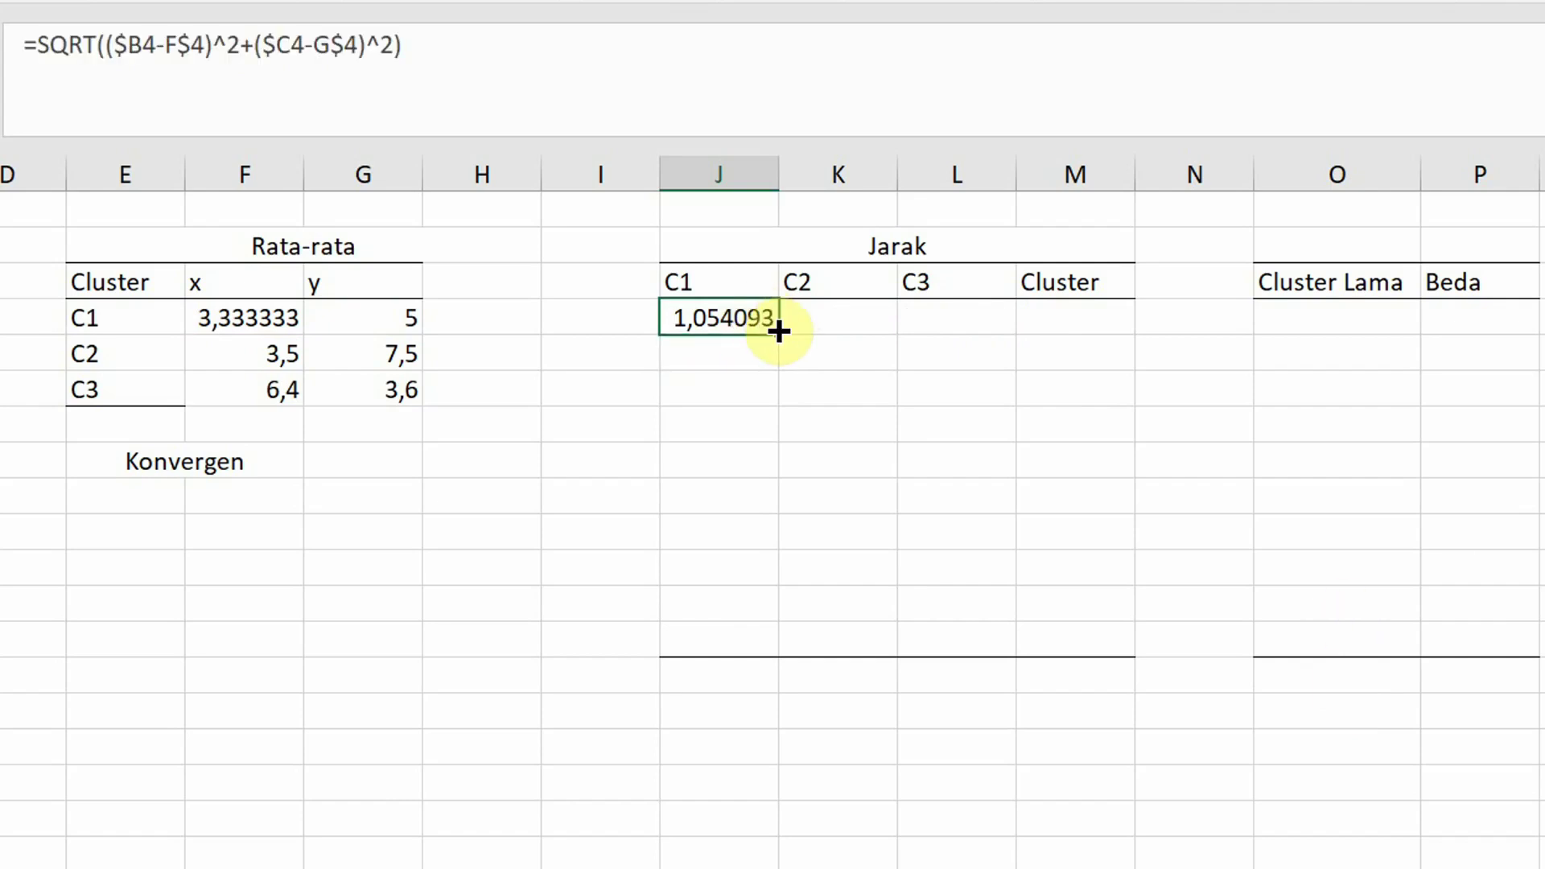
{"action": "left_click_drag", "start_coordinate": [777, 333], "coordinate": [786, 658]}
- Enter the C2 distance formula =SQRT(($B4-F$5)^2+($C4-G$5)^2) in cell K4 and fill it down through K13
{"action": "left_click", "coordinate": [848, 313]}
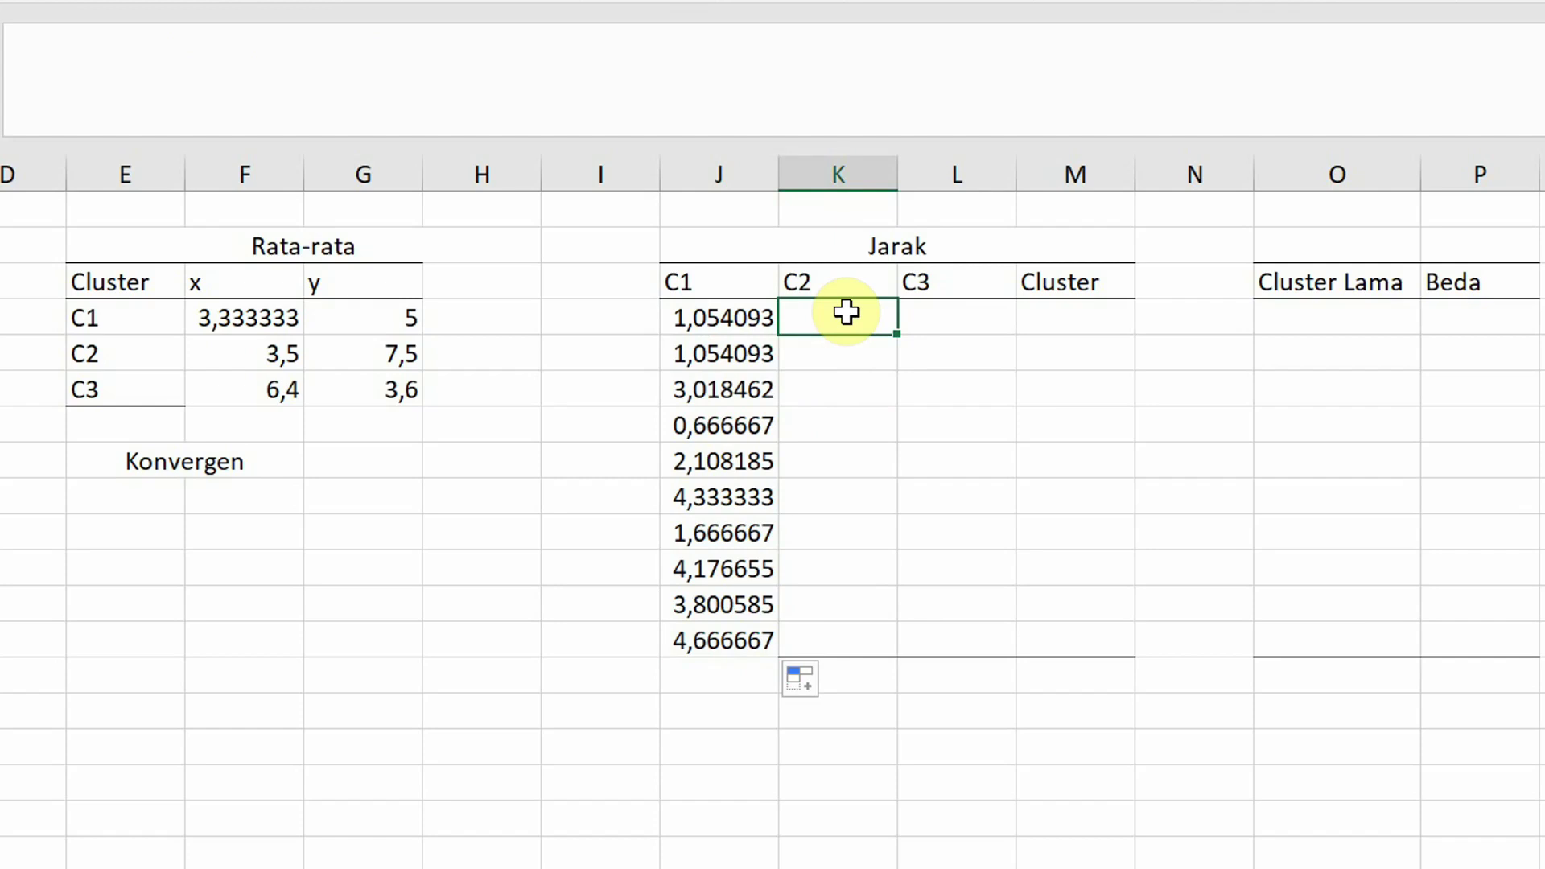
{"action": "type", "text": "=sq"}
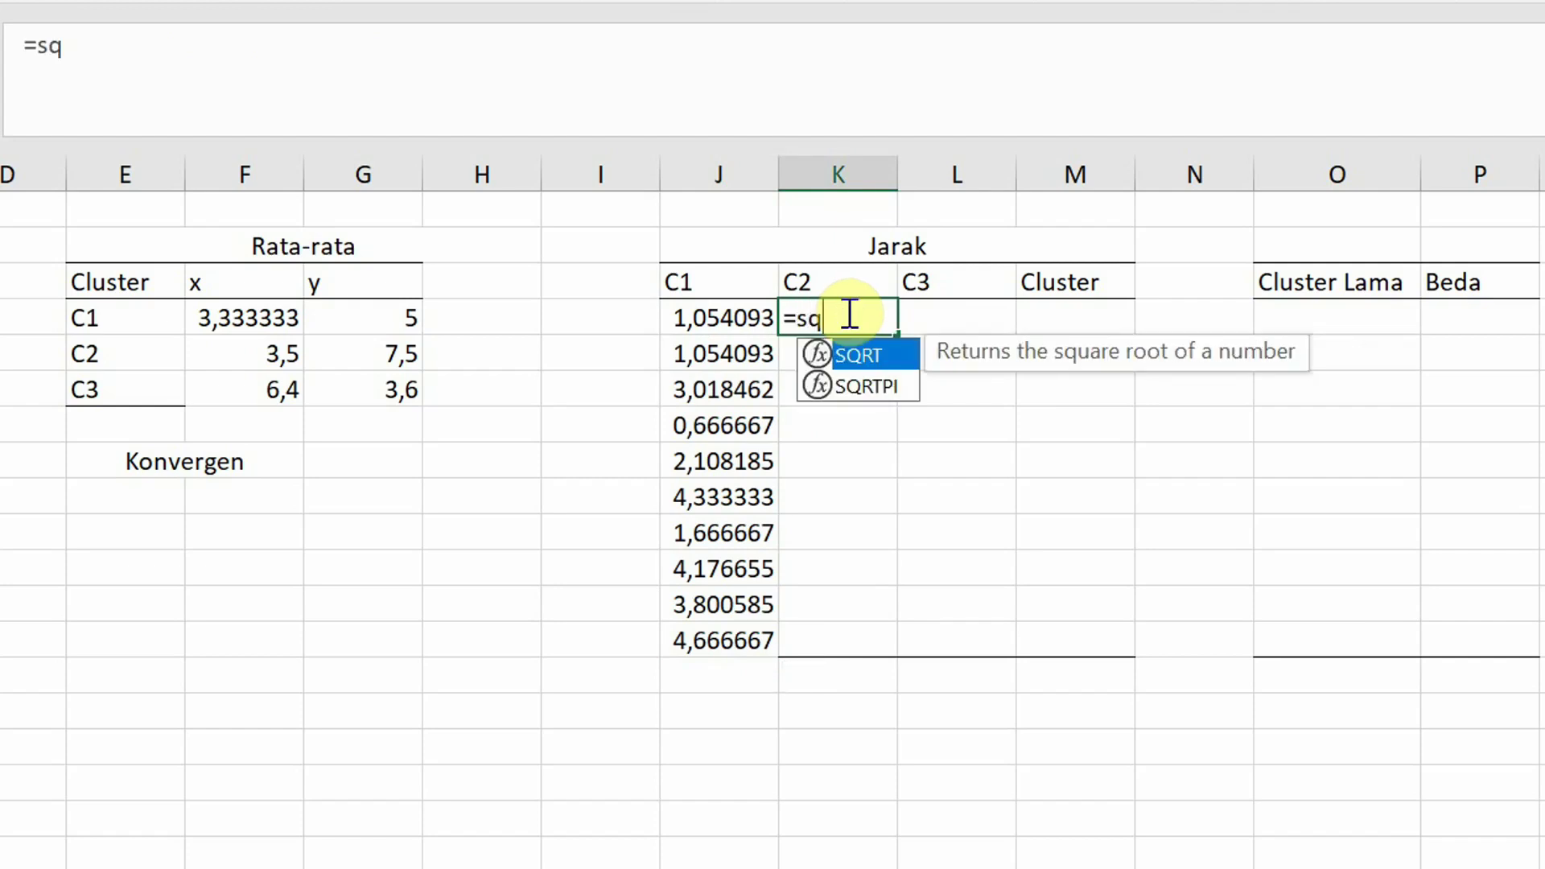
{"action": "type", "text": "rt"}
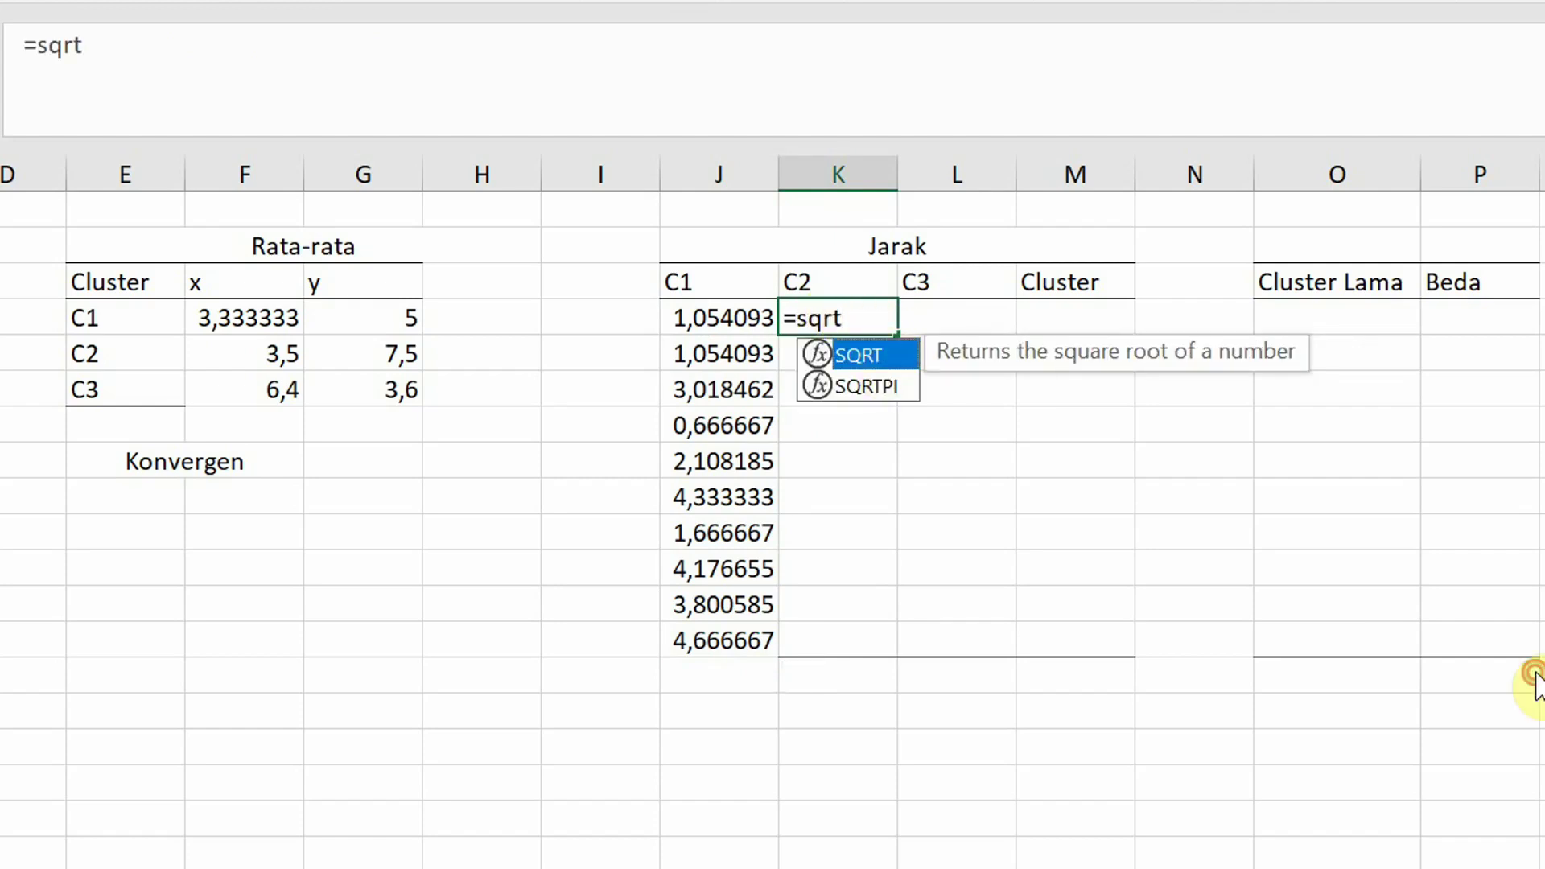
{"action": "key", "text": "Tab"}
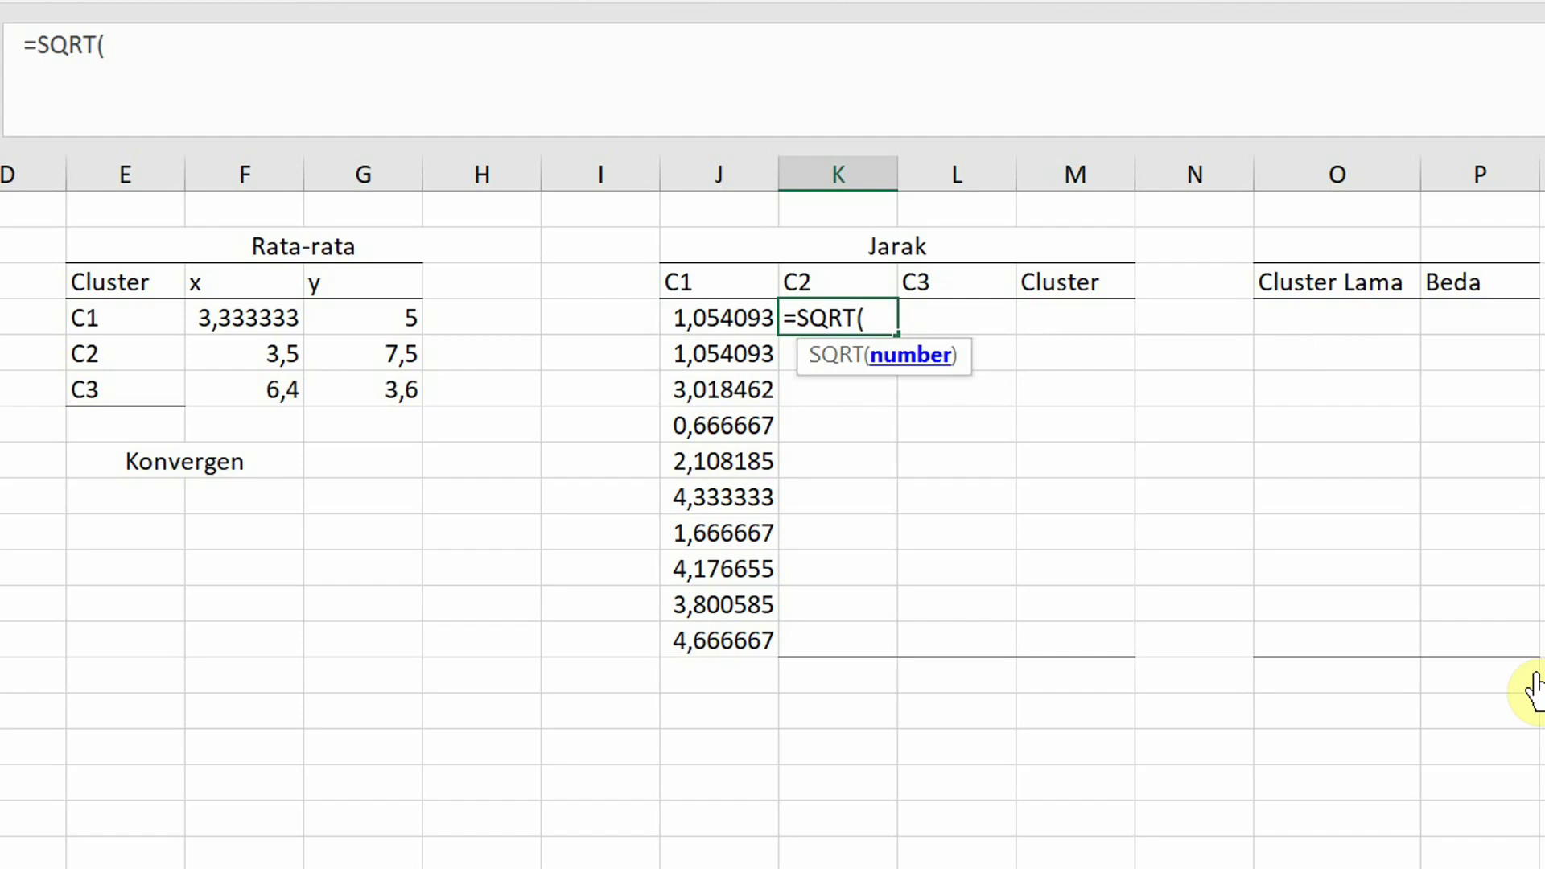
{"action": "type", "text": "($b4-f"}
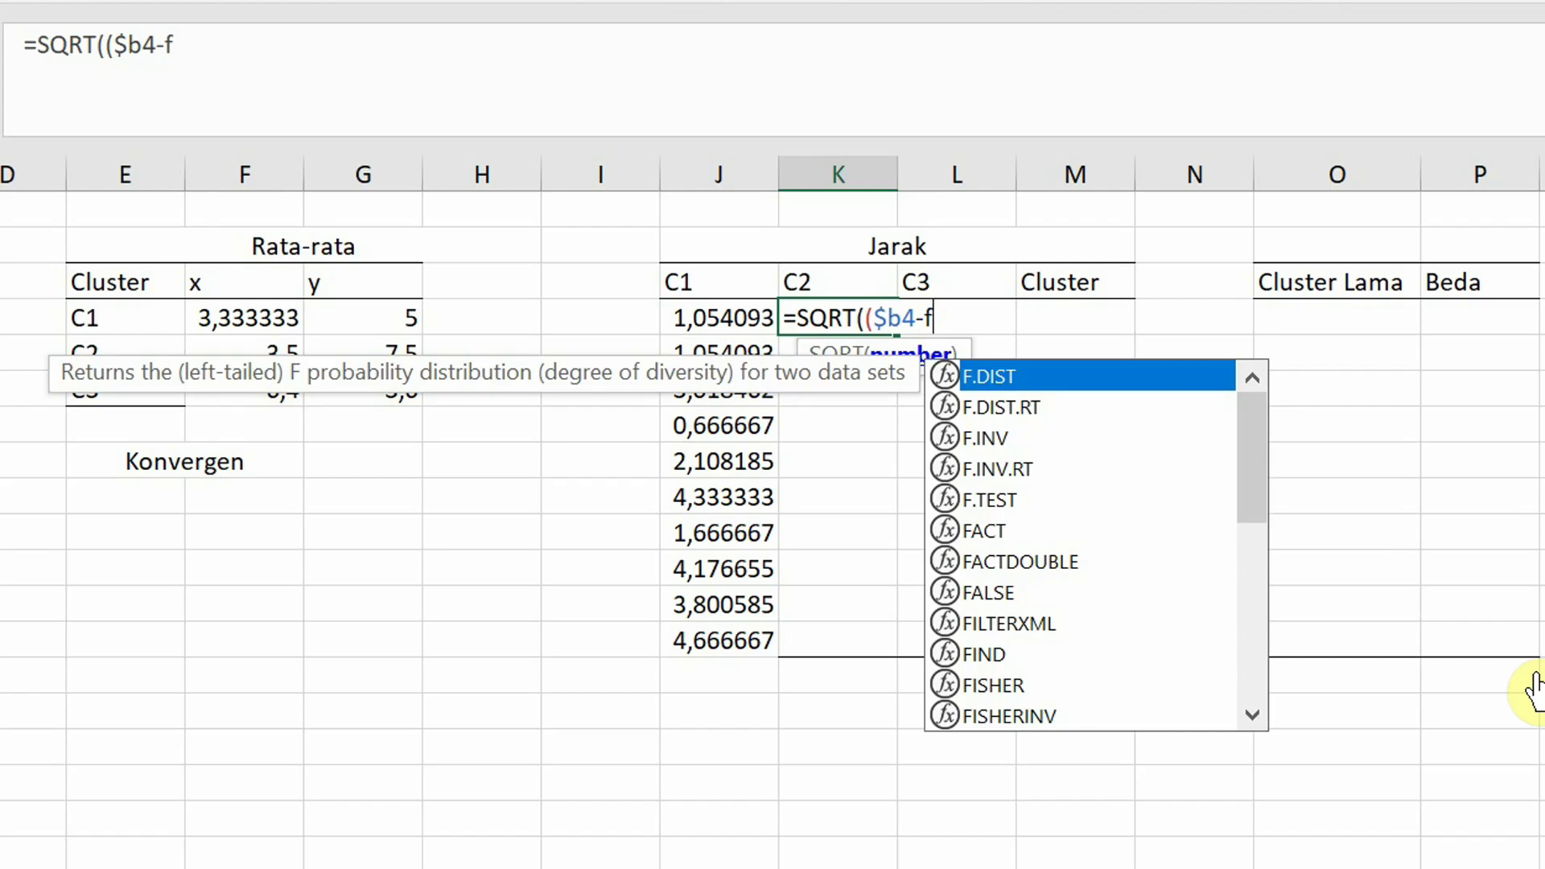
{"action": "type", "text": "$5)"}
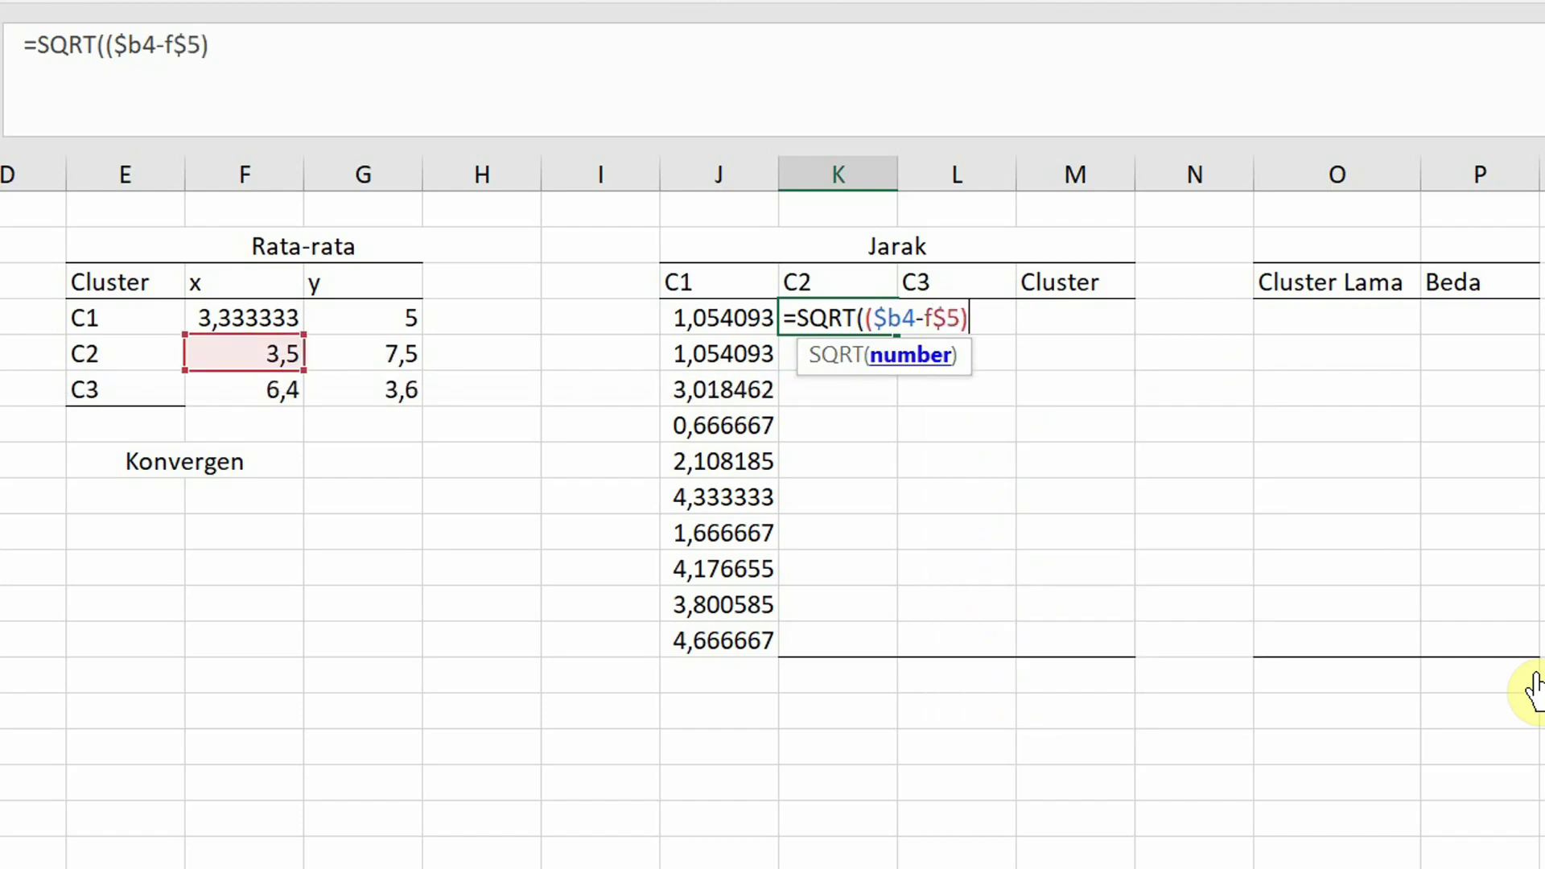
{"action": "type", "text": "^2+($"}
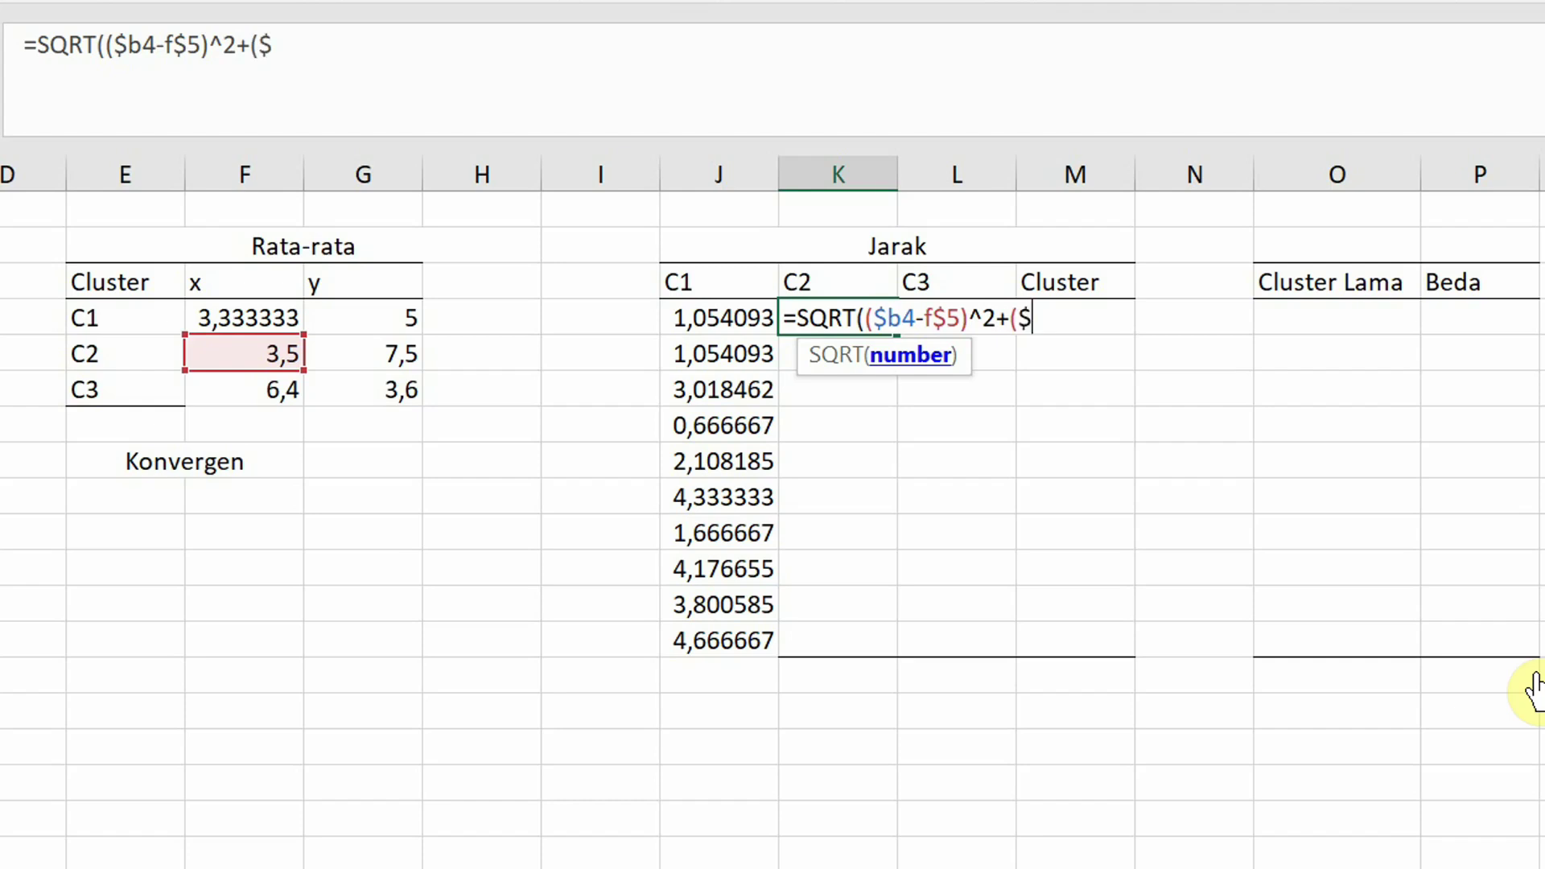
{"action": "type", "text": "c4-g"}
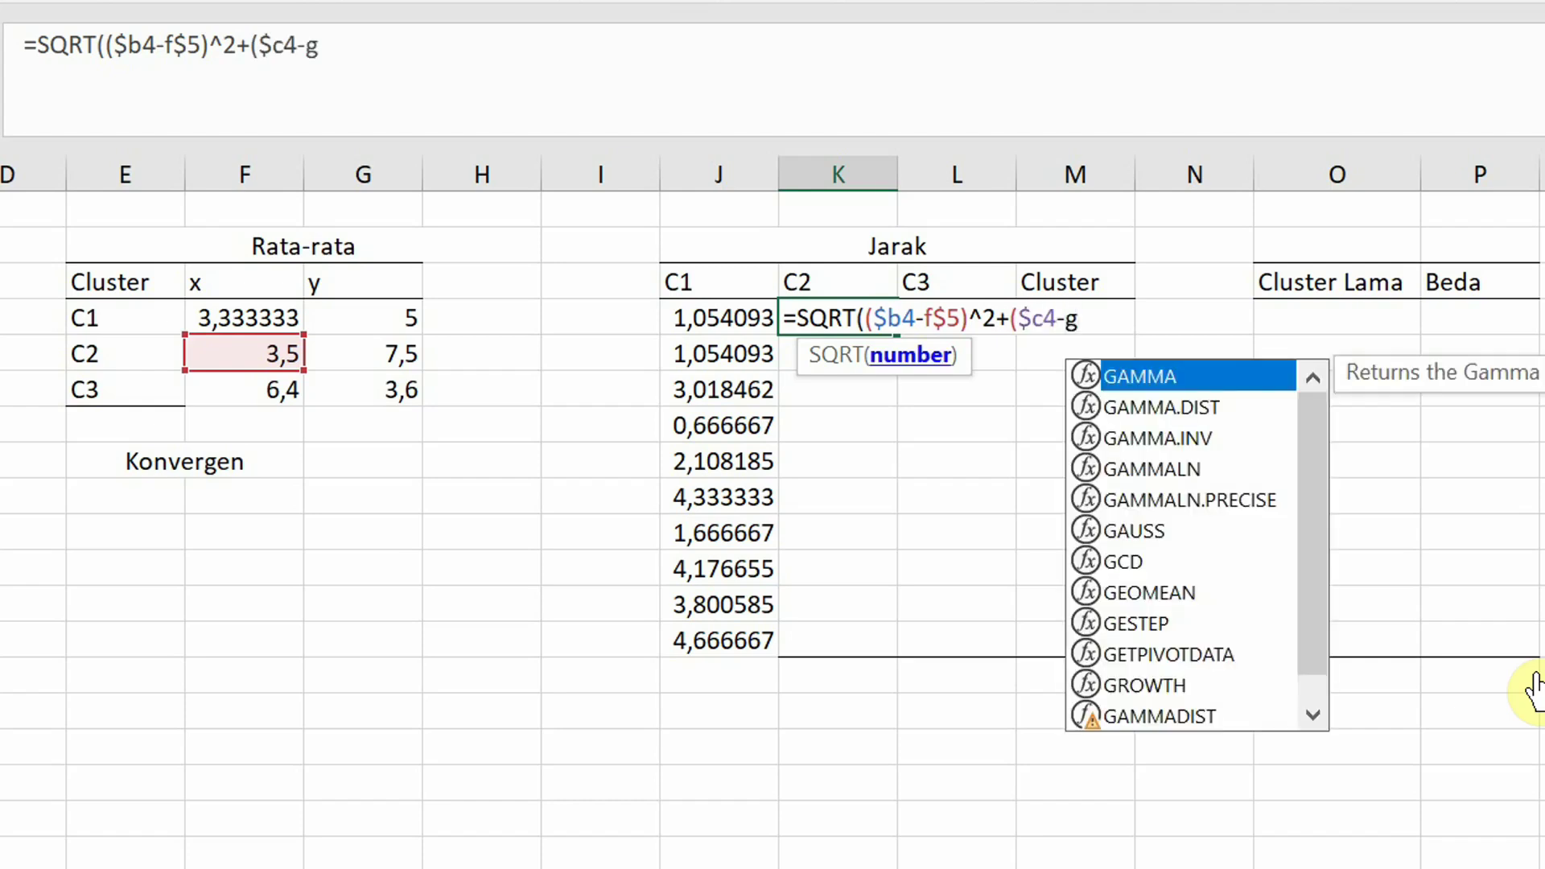
{"action": "type", "text": "$5)"}
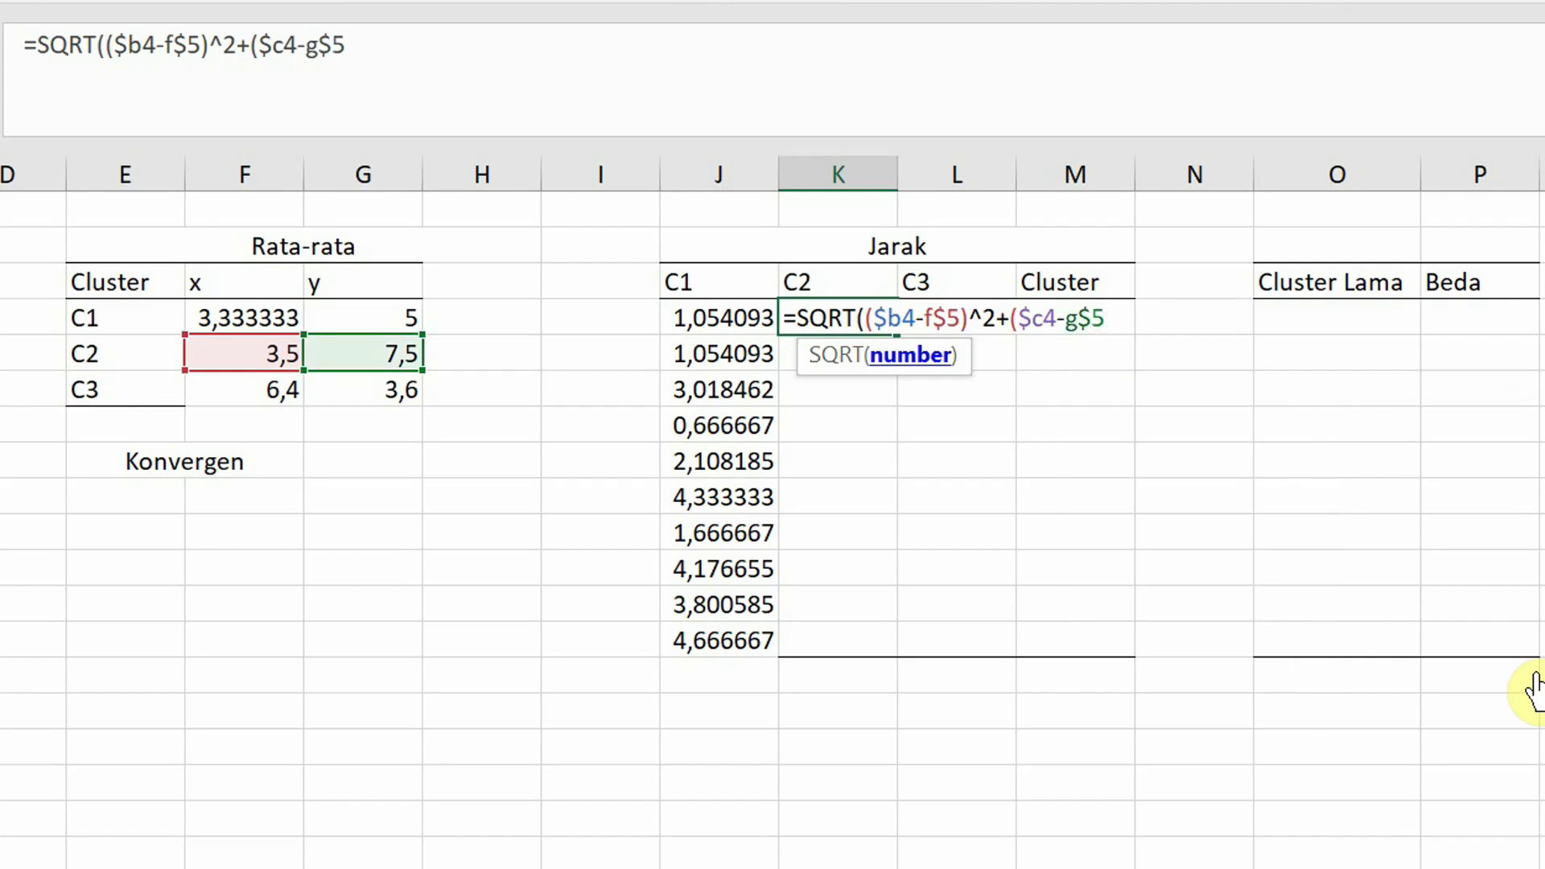
{"action": "type", "text": "^2)"}
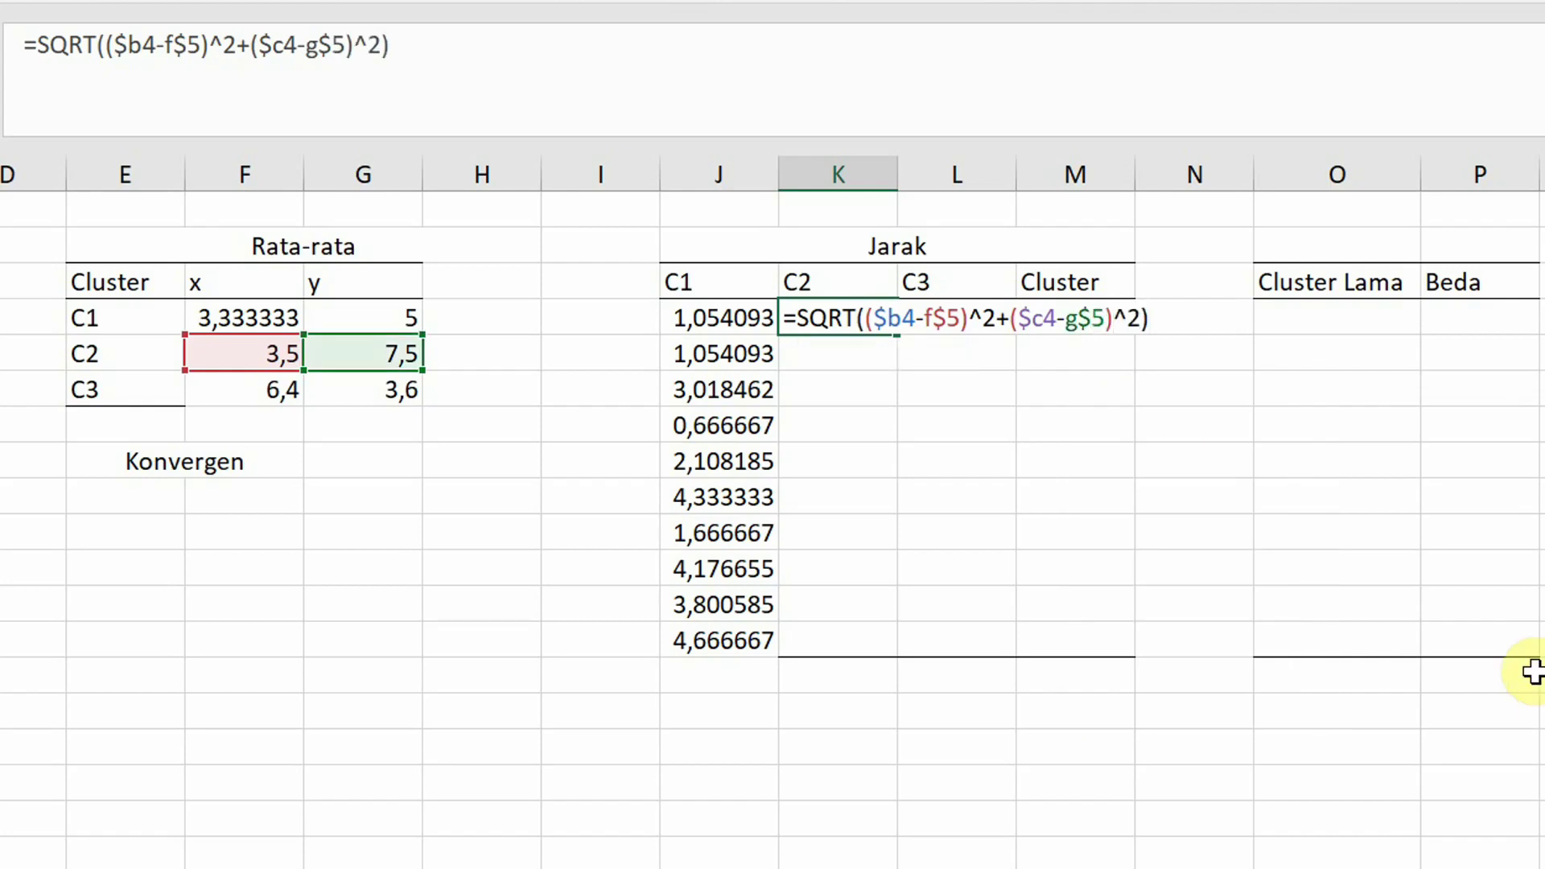
{"action": "key", "text": "Return"}
{"action": "left_click", "coordinate": [859, 309]}
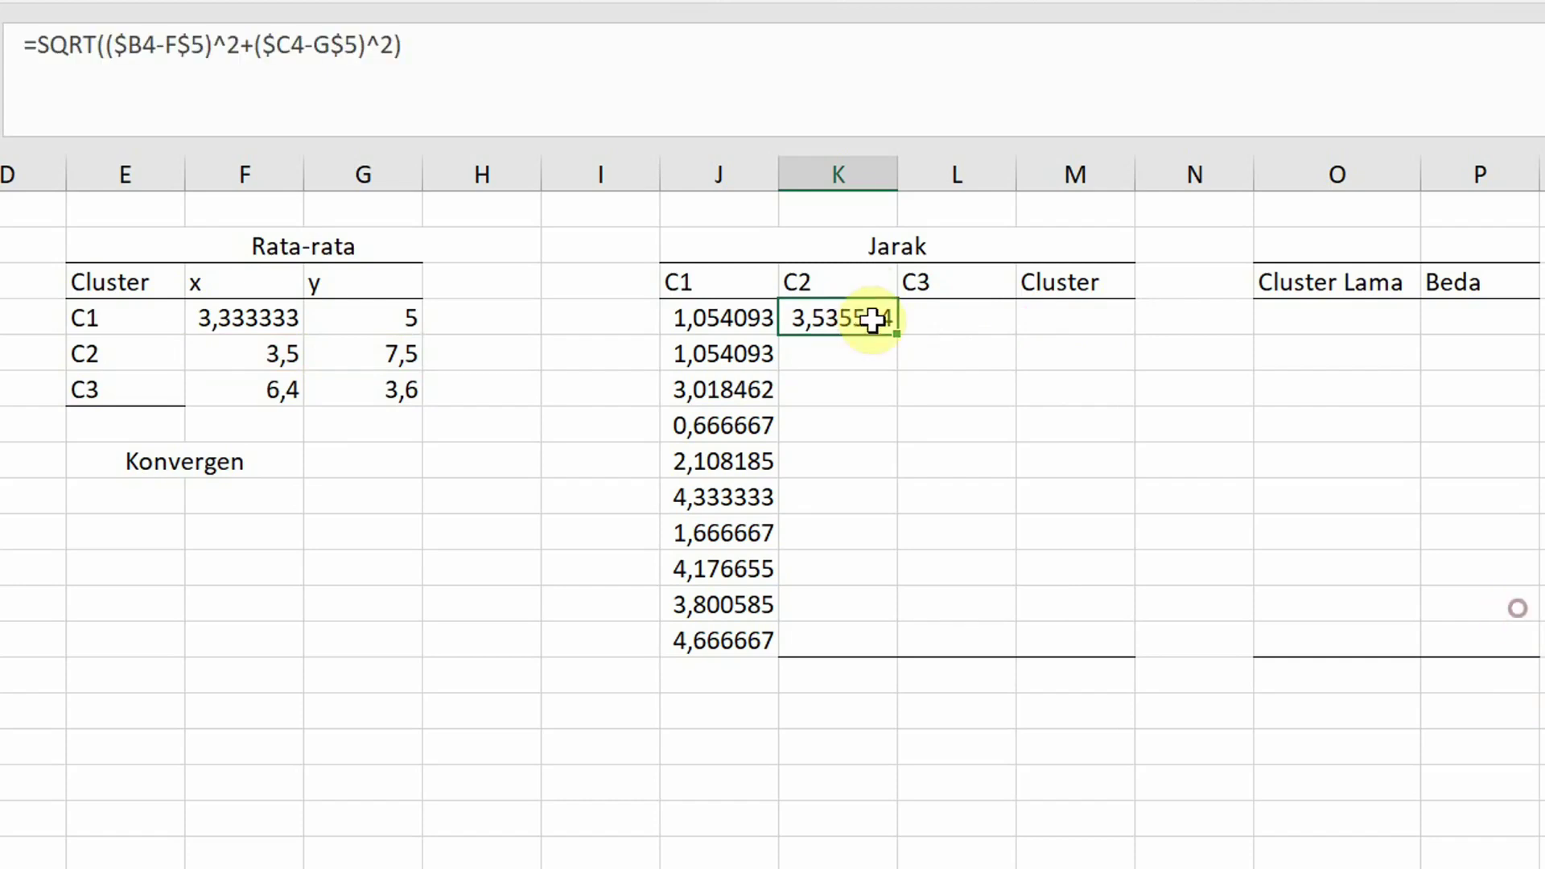
{"action": "left_click_drag", "start_coordinate": [895, 334], "coordinate": [905, 650]}
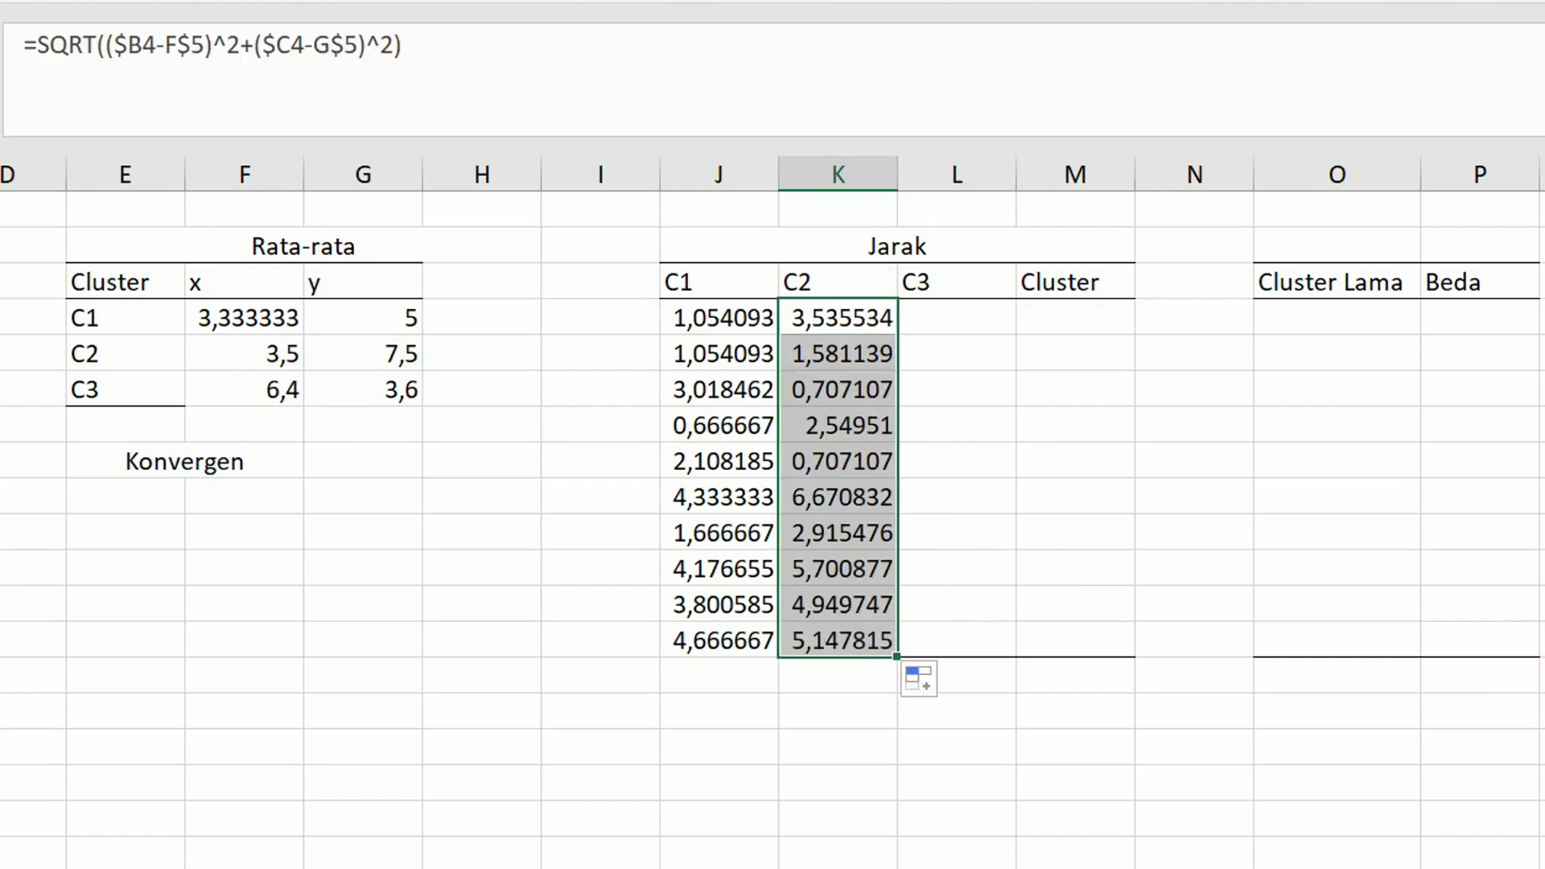
- Enter the C3 distance formula =SQRT(($B4-F$6)^2+($C4-G$6)^2) in cell L4 and fill it down through L13
{"action": "left_click", "coordinate": [954, 317]}
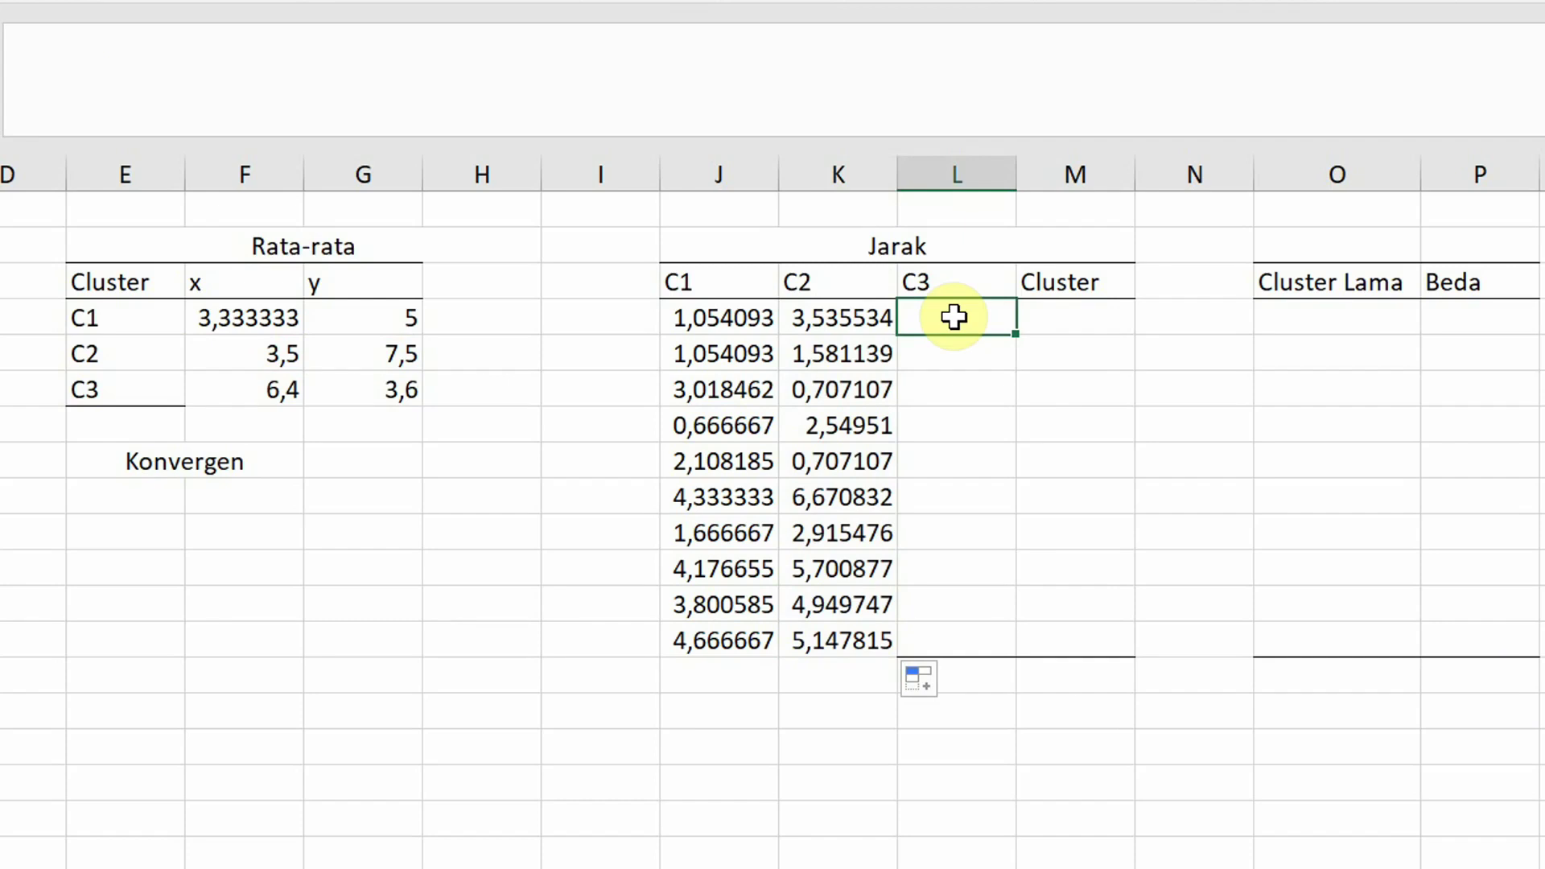
{"action": "type", "text": "=sqrt"}
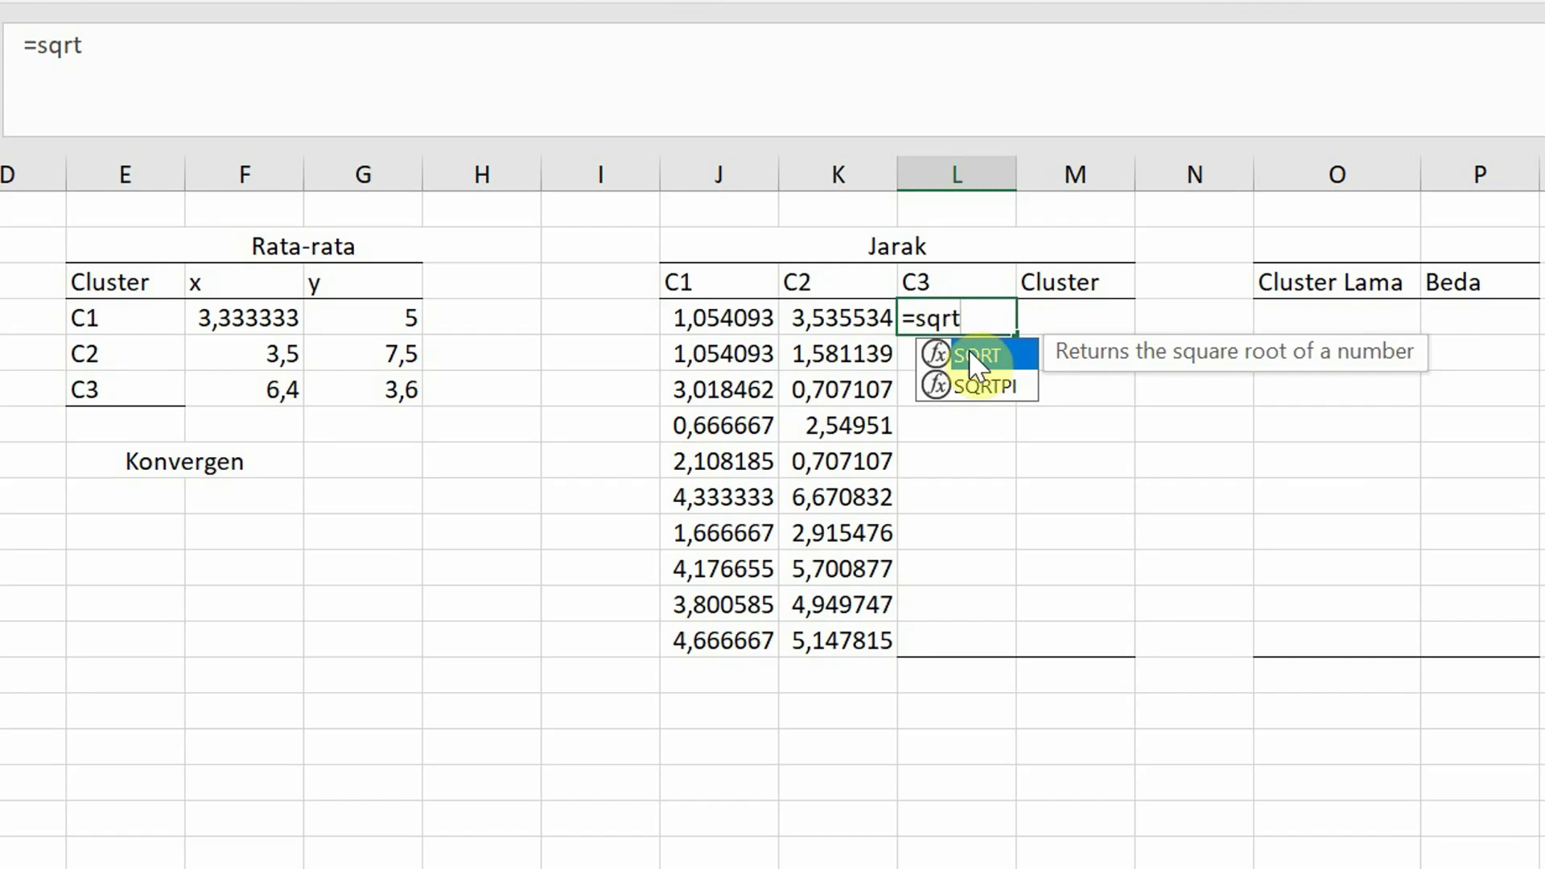
{"action": "double_click", "coordinate": [972, 354]}
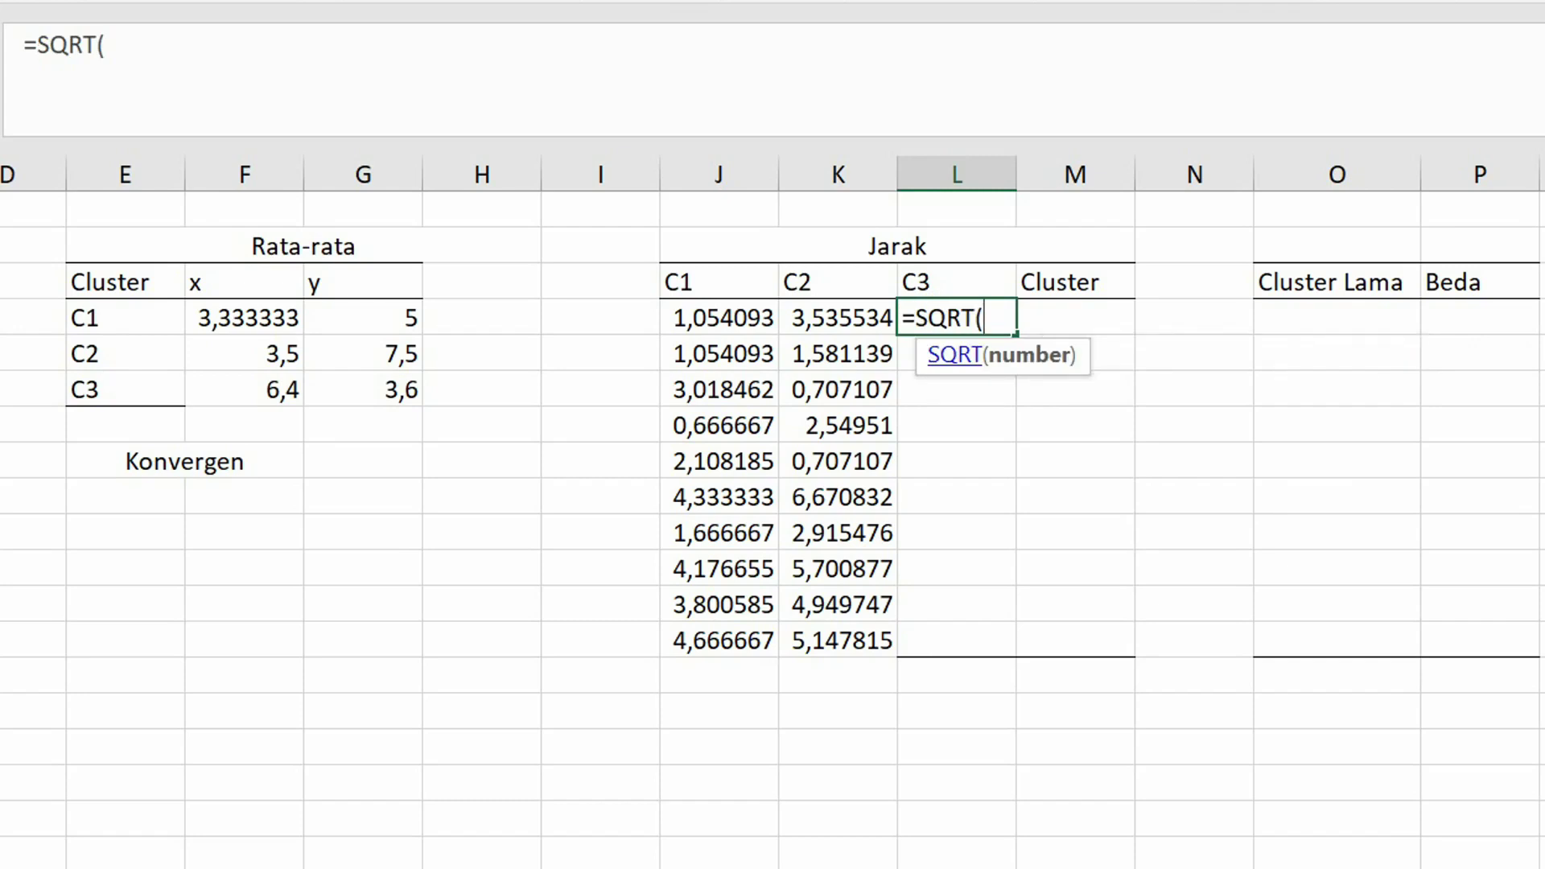
{"action": "type", "text": "("}
{"action": "type", "text": "$b"}
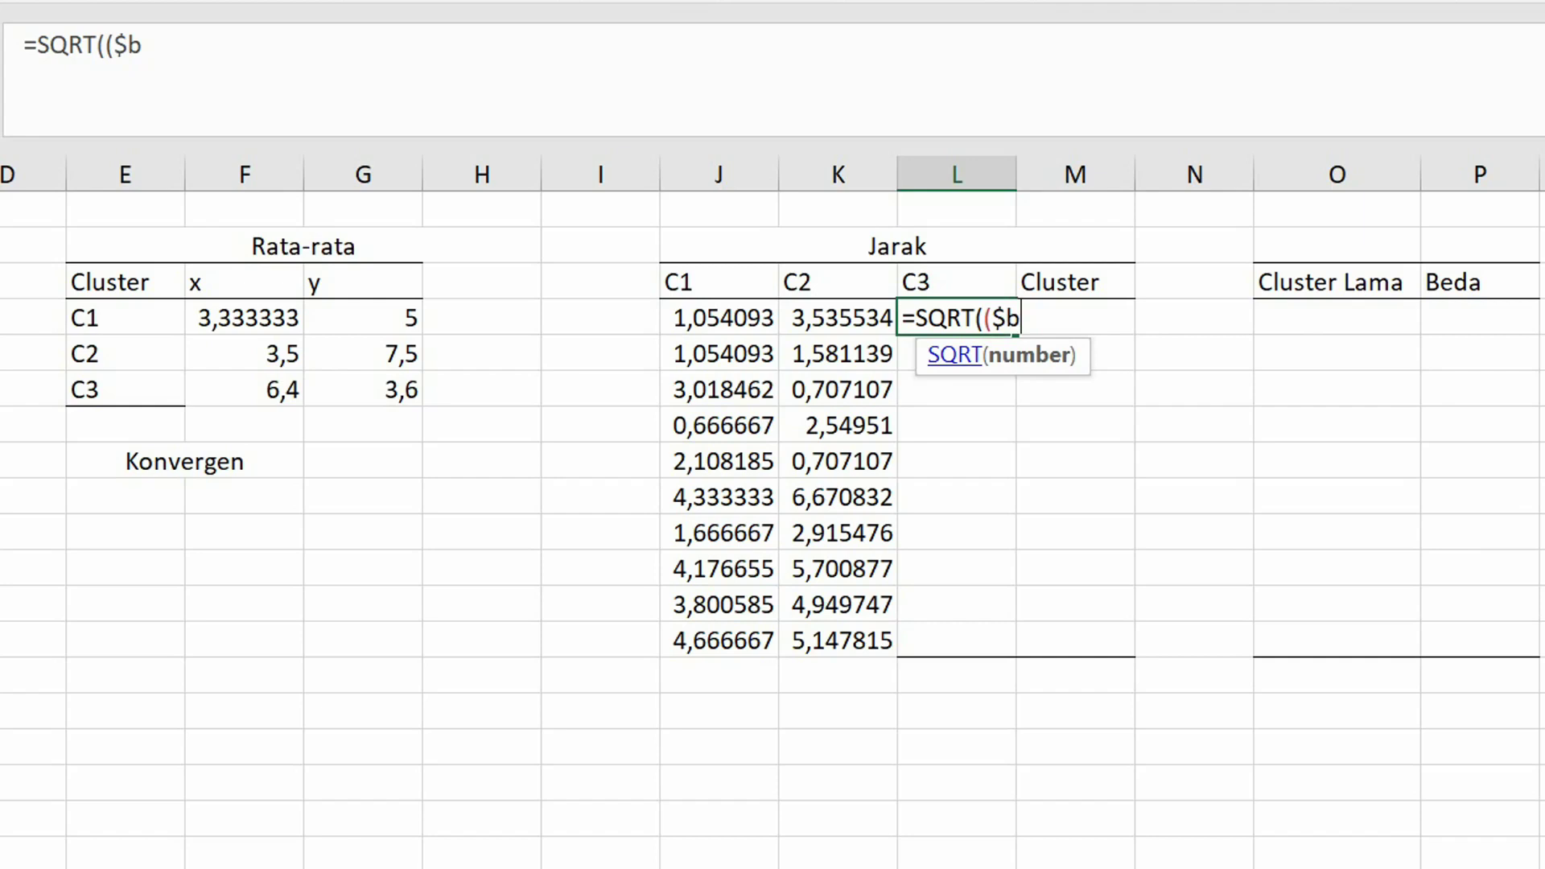
{"action": "type", "text": "4-f$6)^"}
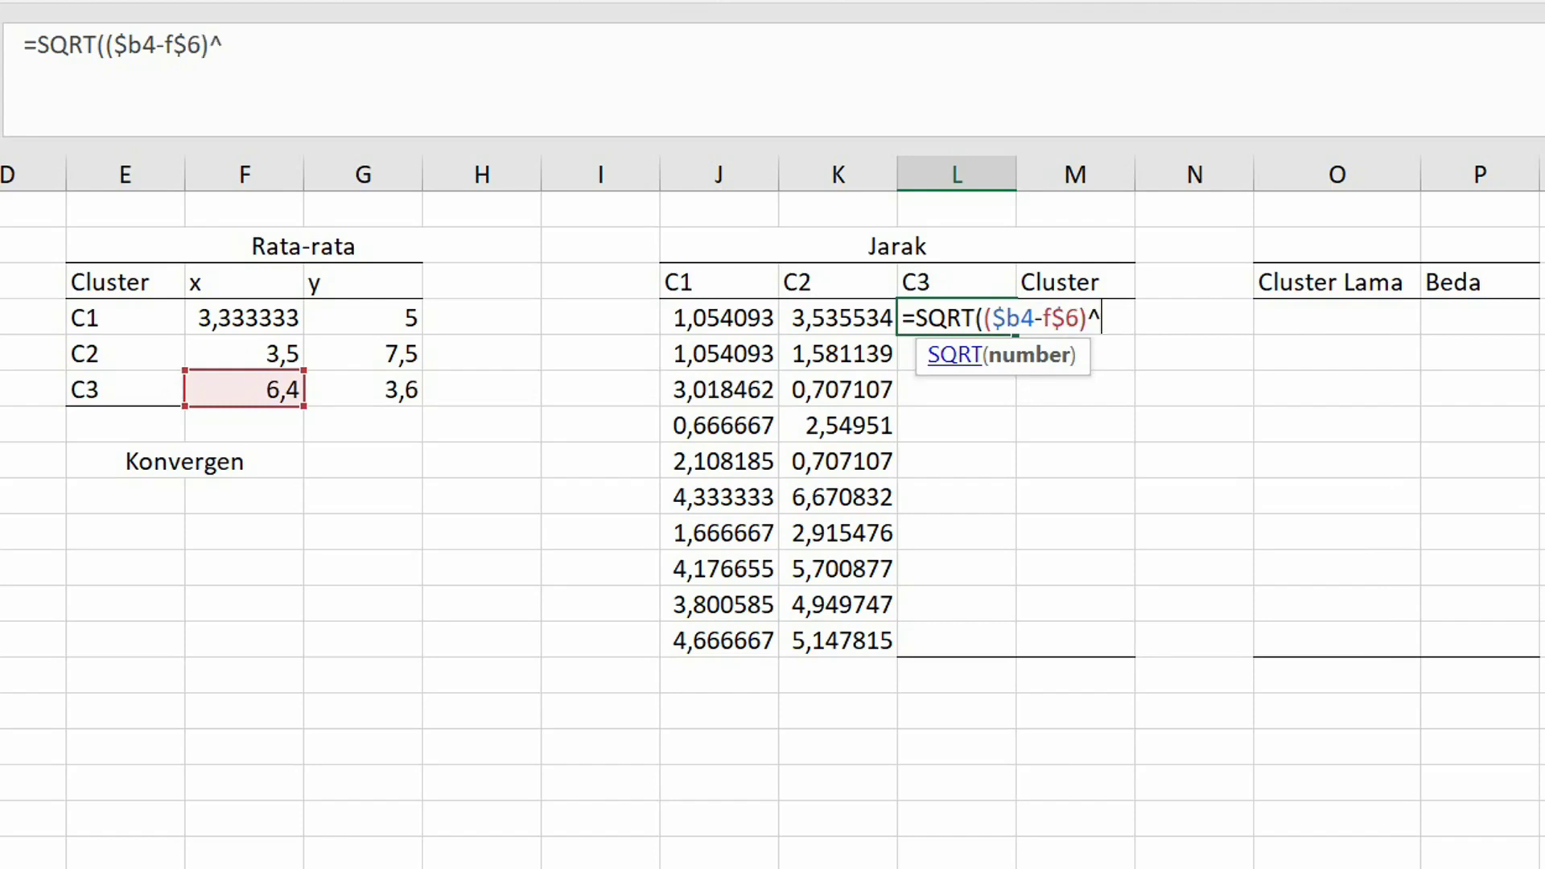
{"action": "type", "text": "2+($c4"}
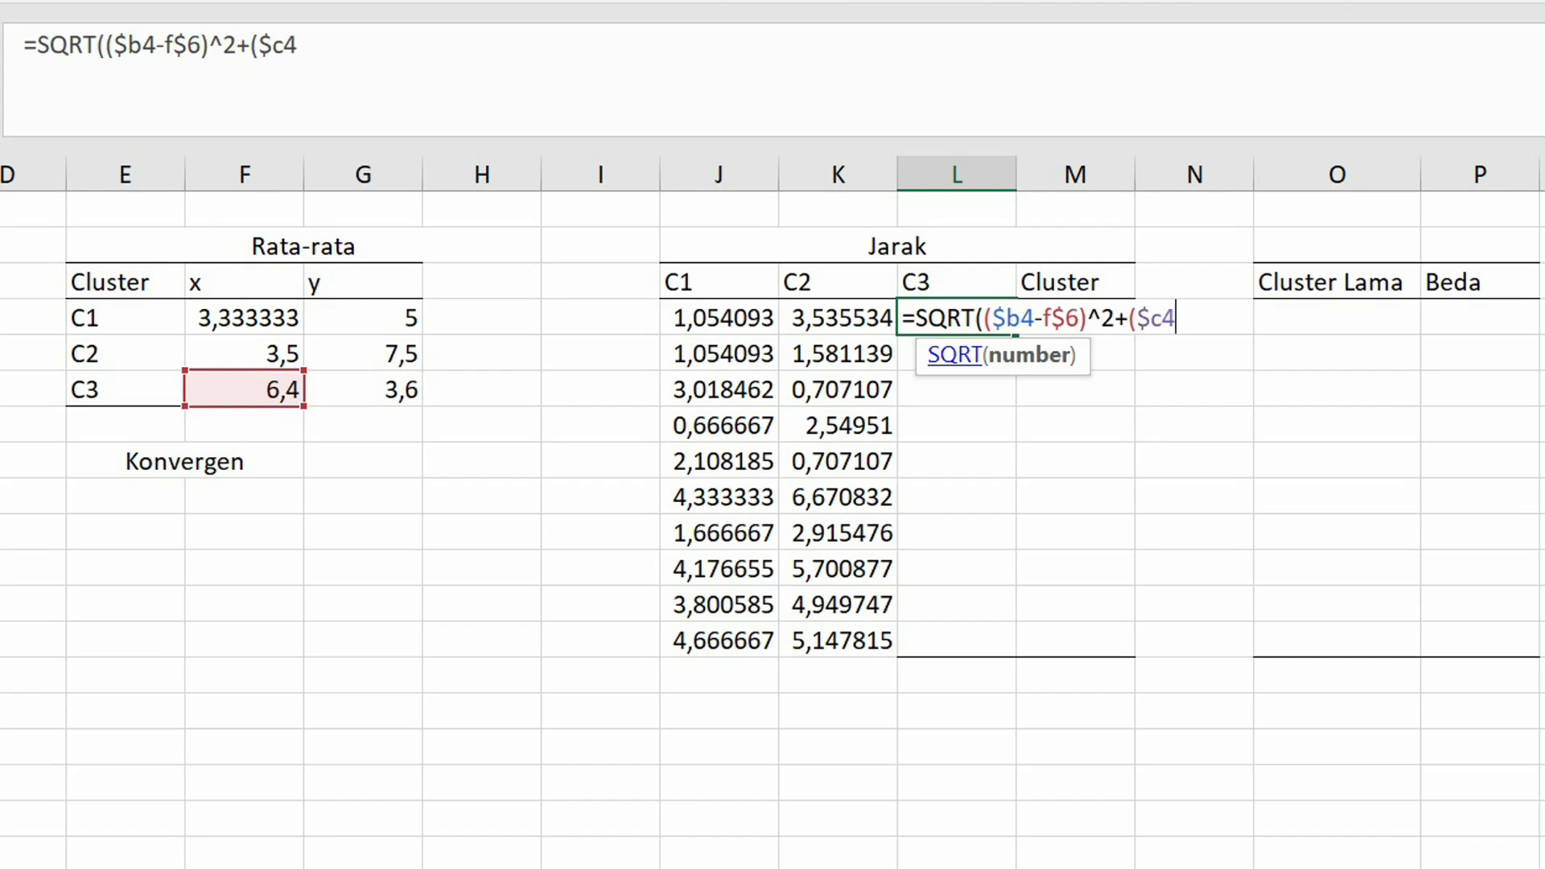
{"action": "type", "text": "-g"}
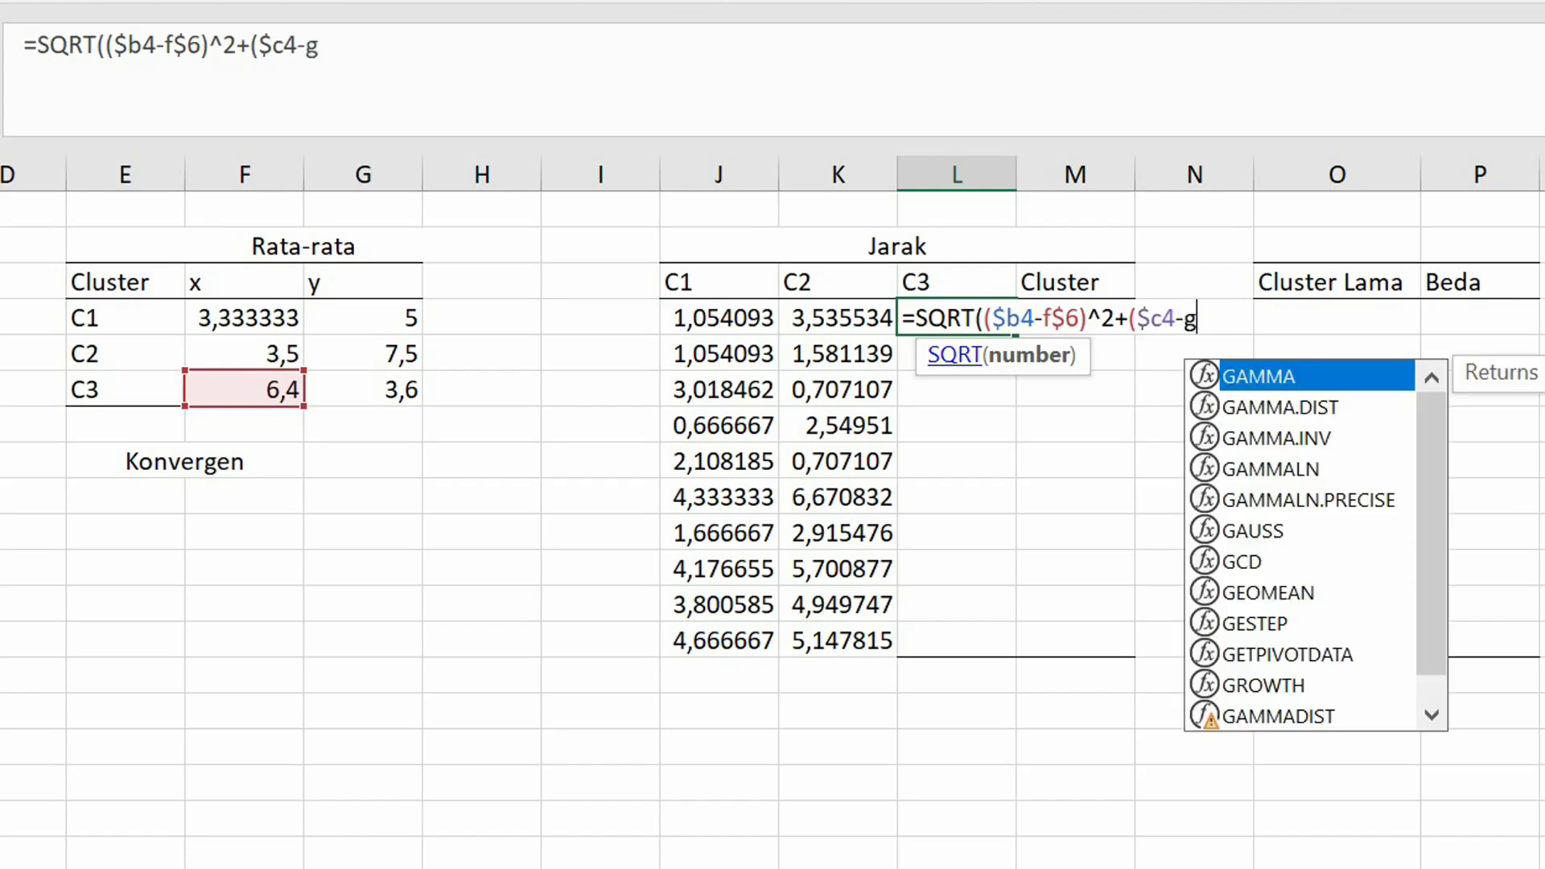
{"action": "type", "text": "$6)"}
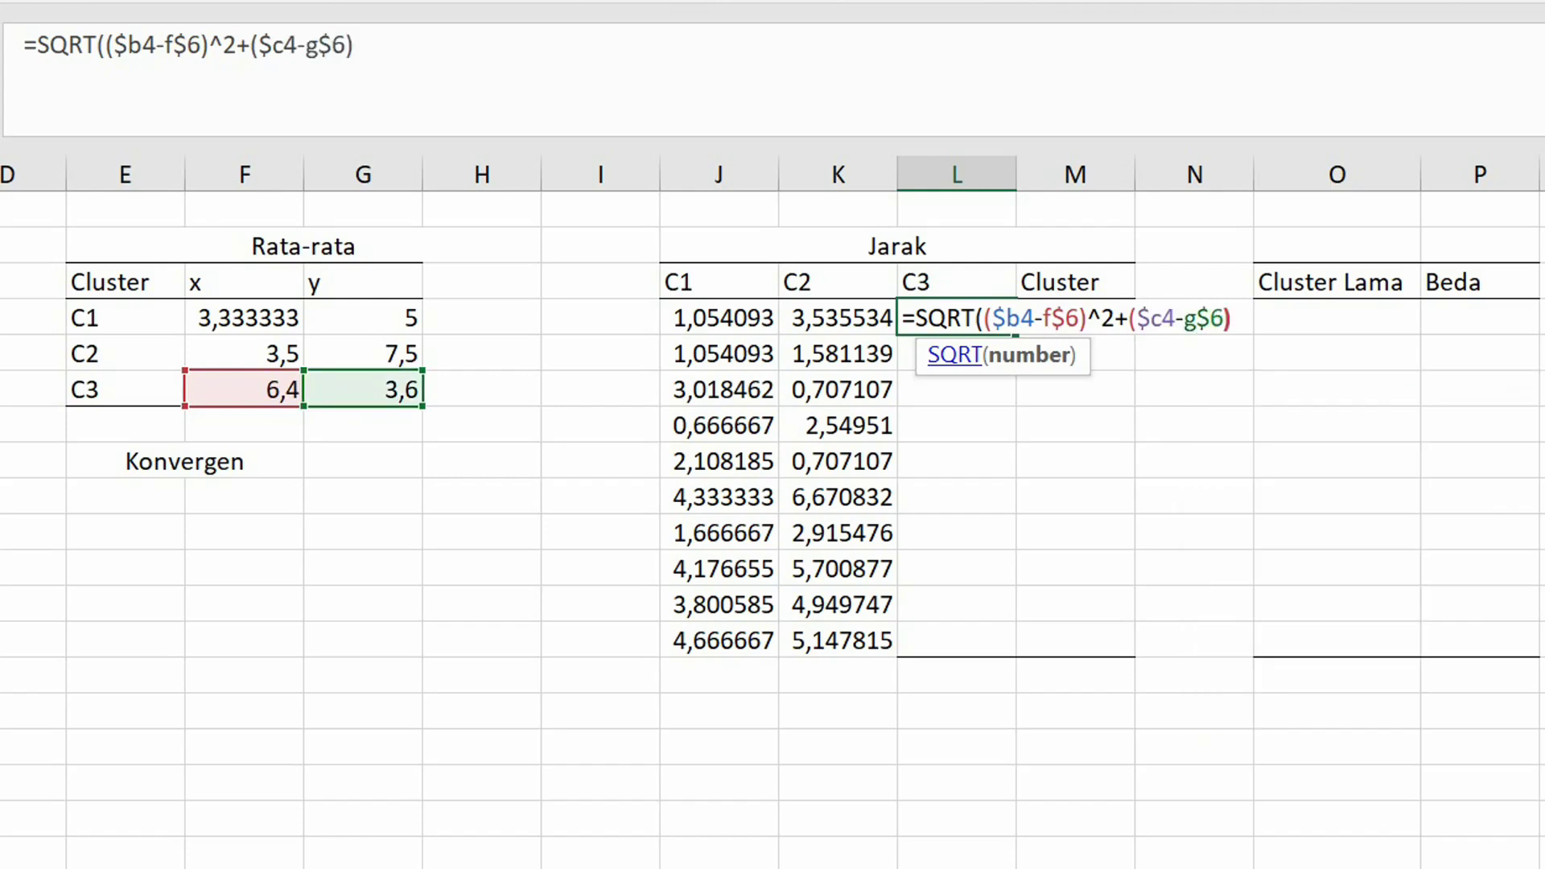
{"action": "type", "text": "^2)"}
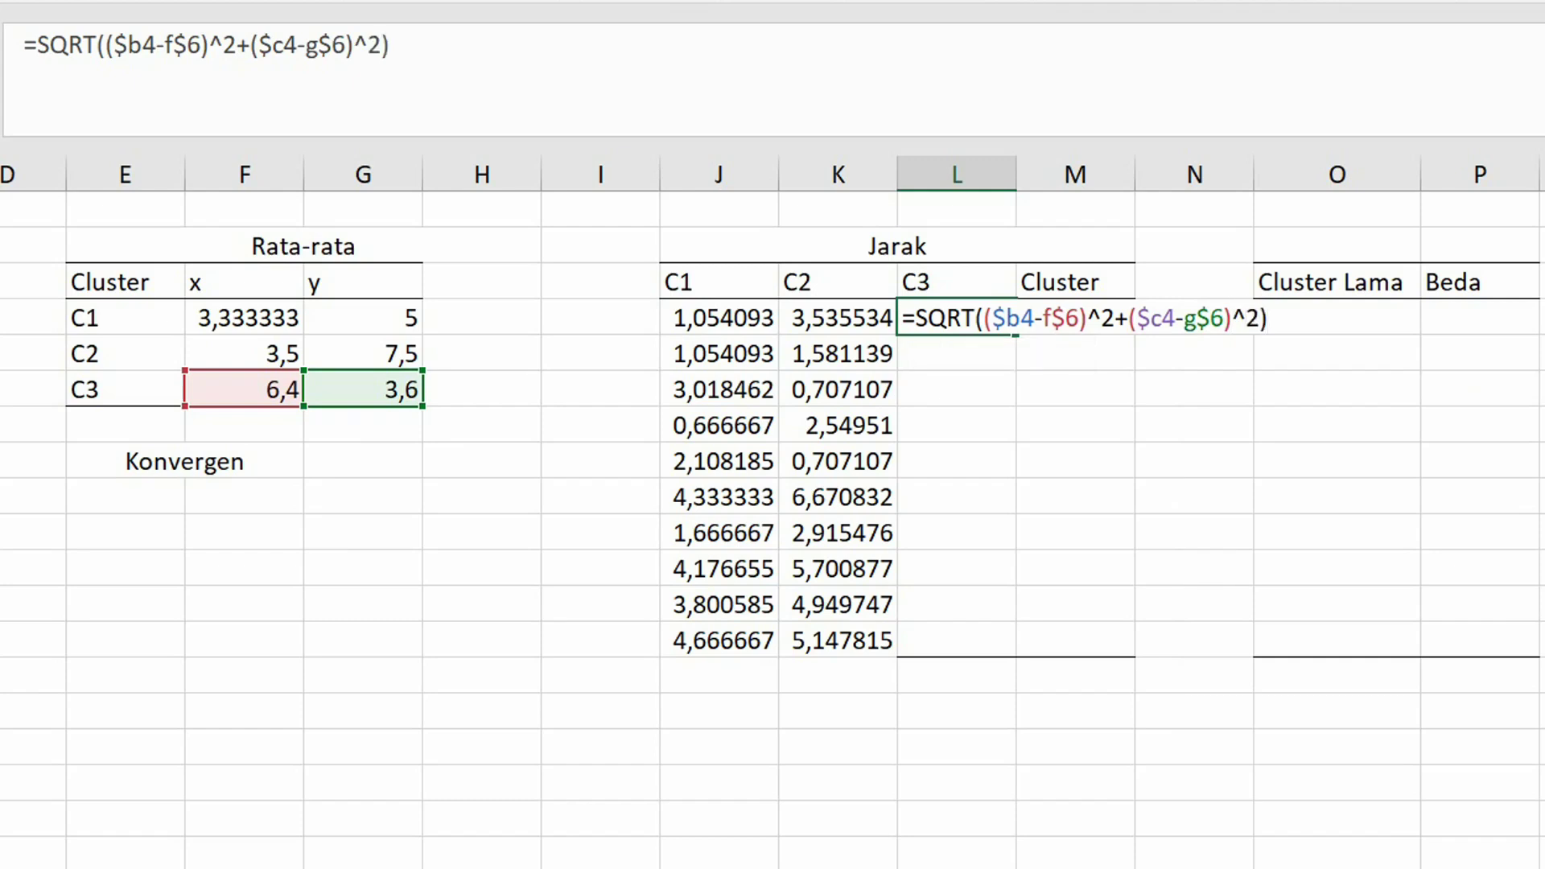
{"action": "key", "text": "Return"}
{"action": "left_click", "coordinate": [979, 307]}
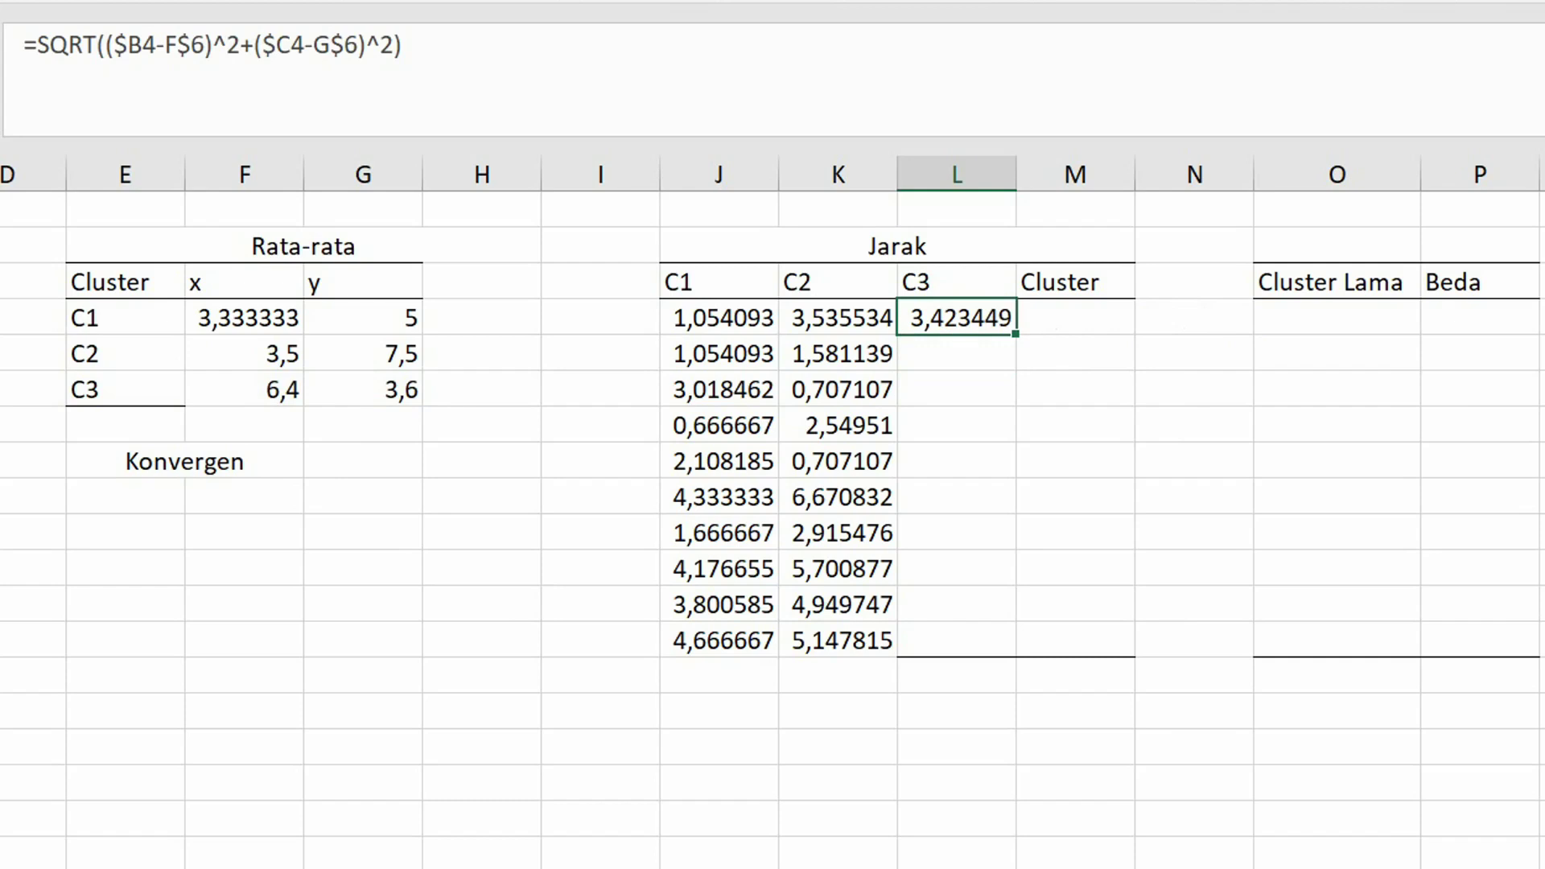
{"action": "double_click", "coordinate": [1015, 333]}
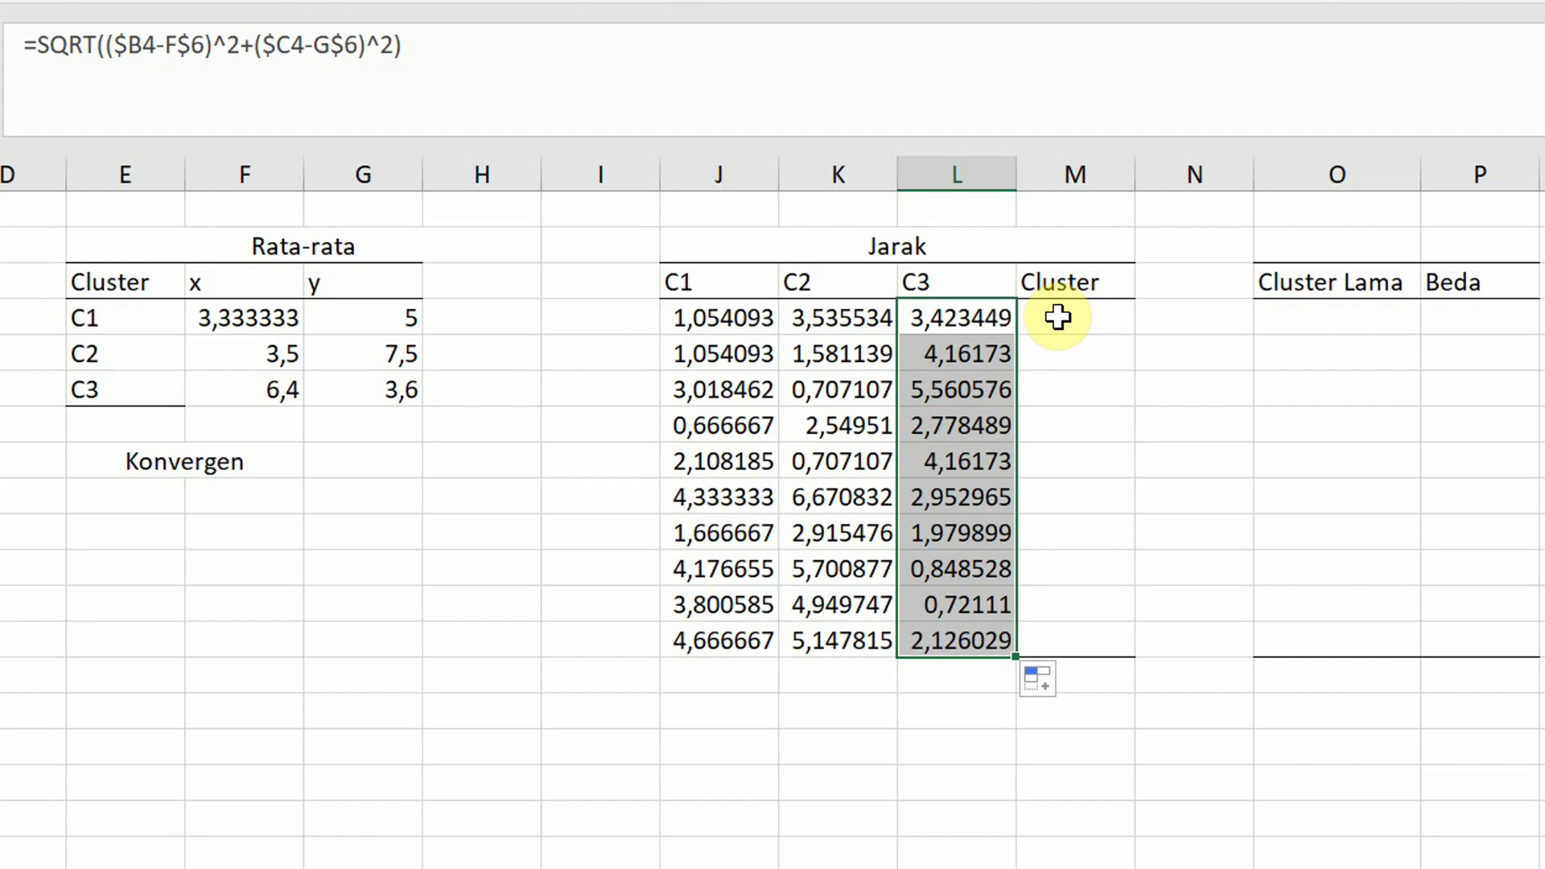
- Begin an INDEX formula in cell M4 with array $J$3:$L$3, row number 1 and a MATCH function as the column number
{"action": "left_click", "coordinate": [1057, 318]}
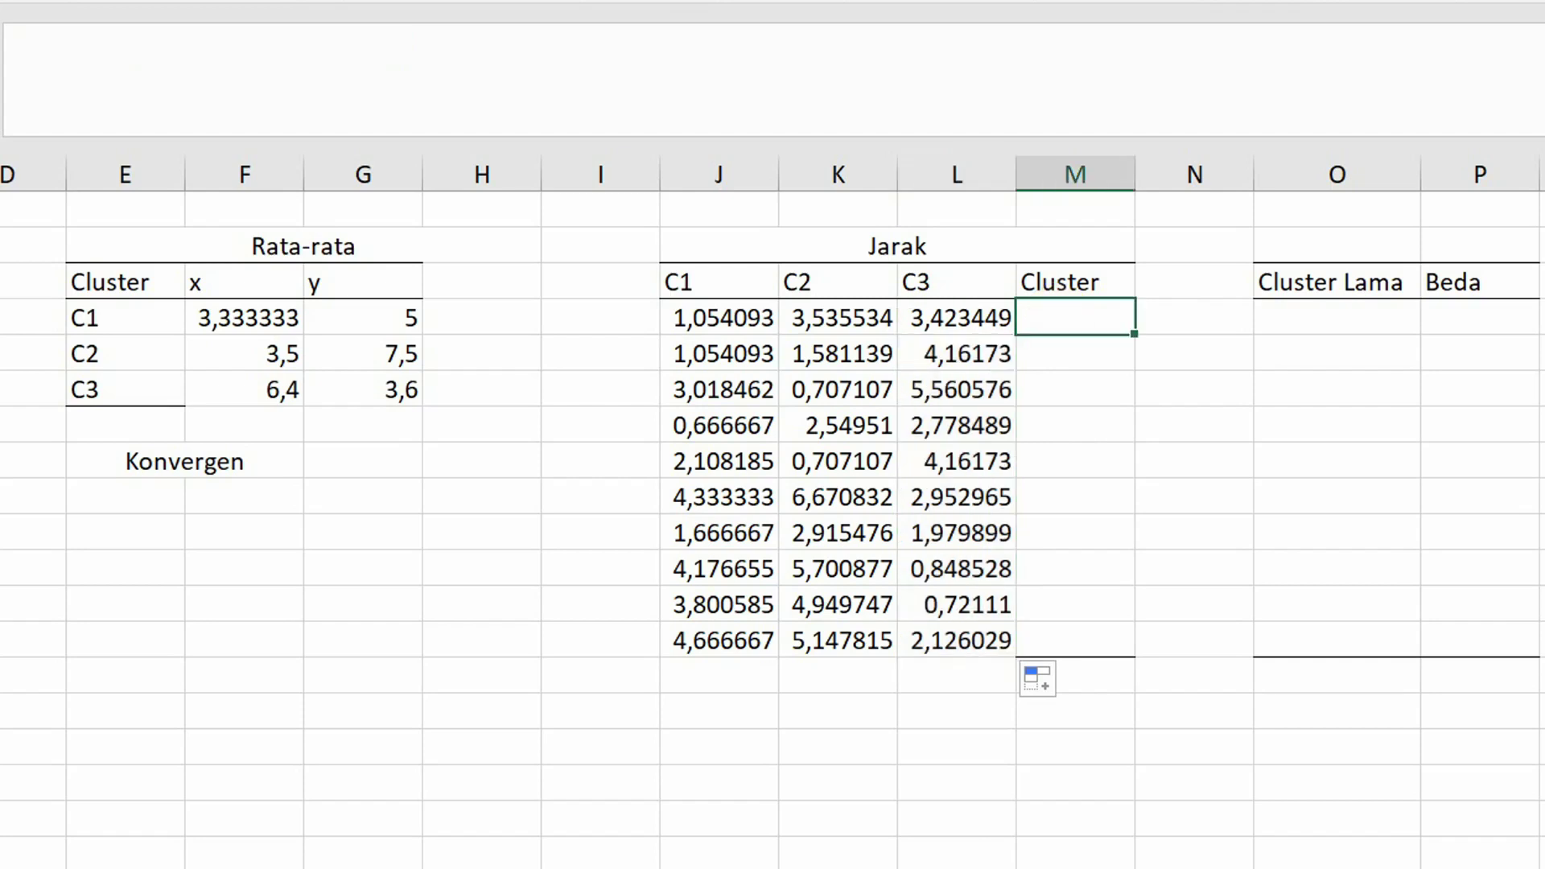
{"action": "type", "text": "=index"}
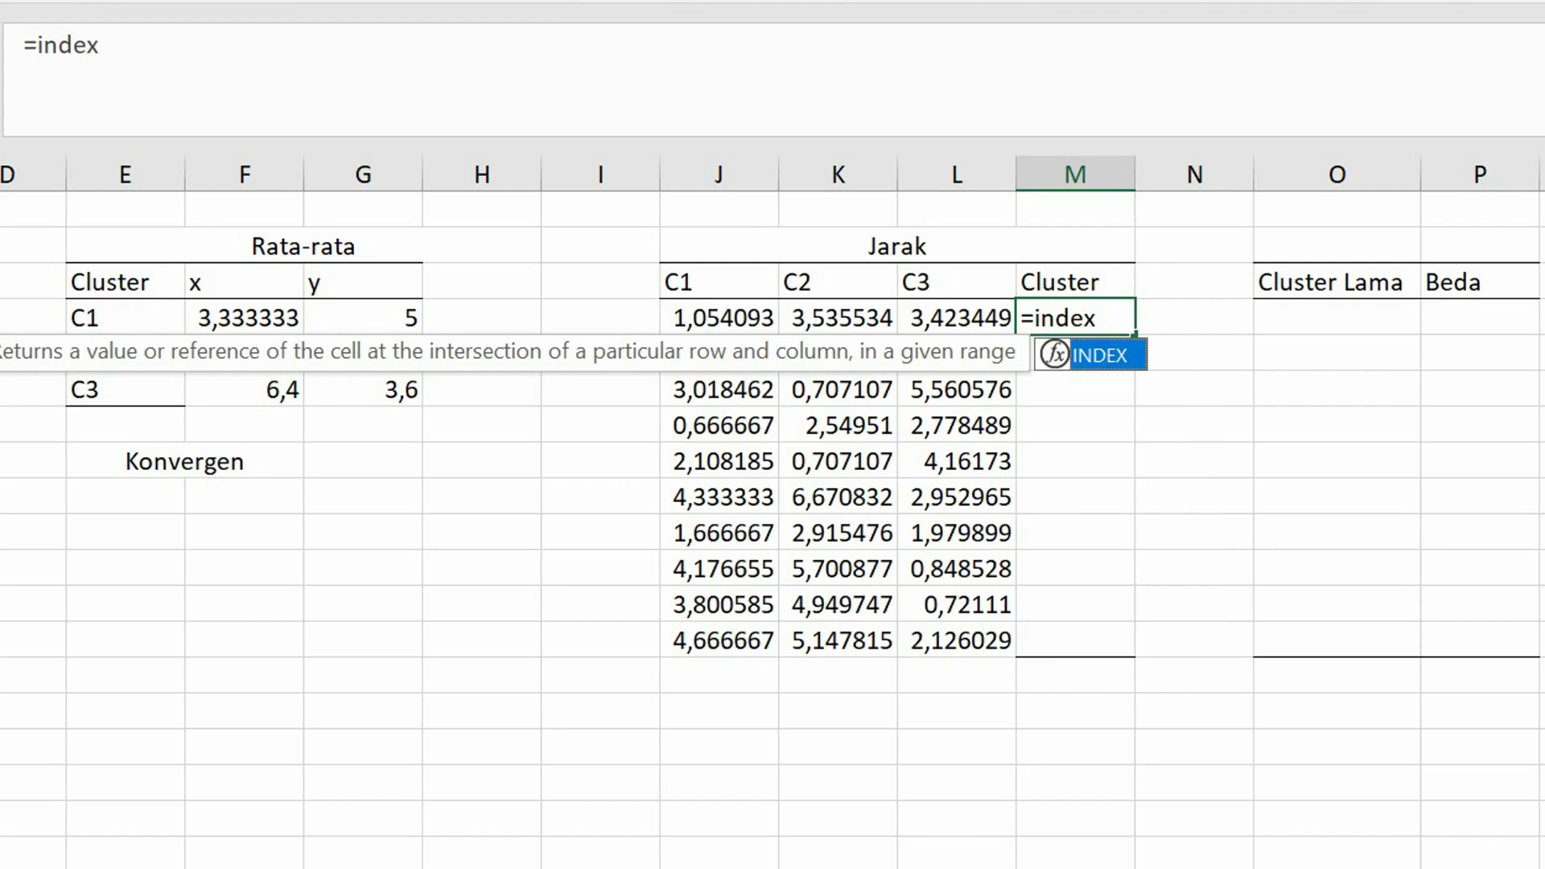
{"action": "type", "text": "("}
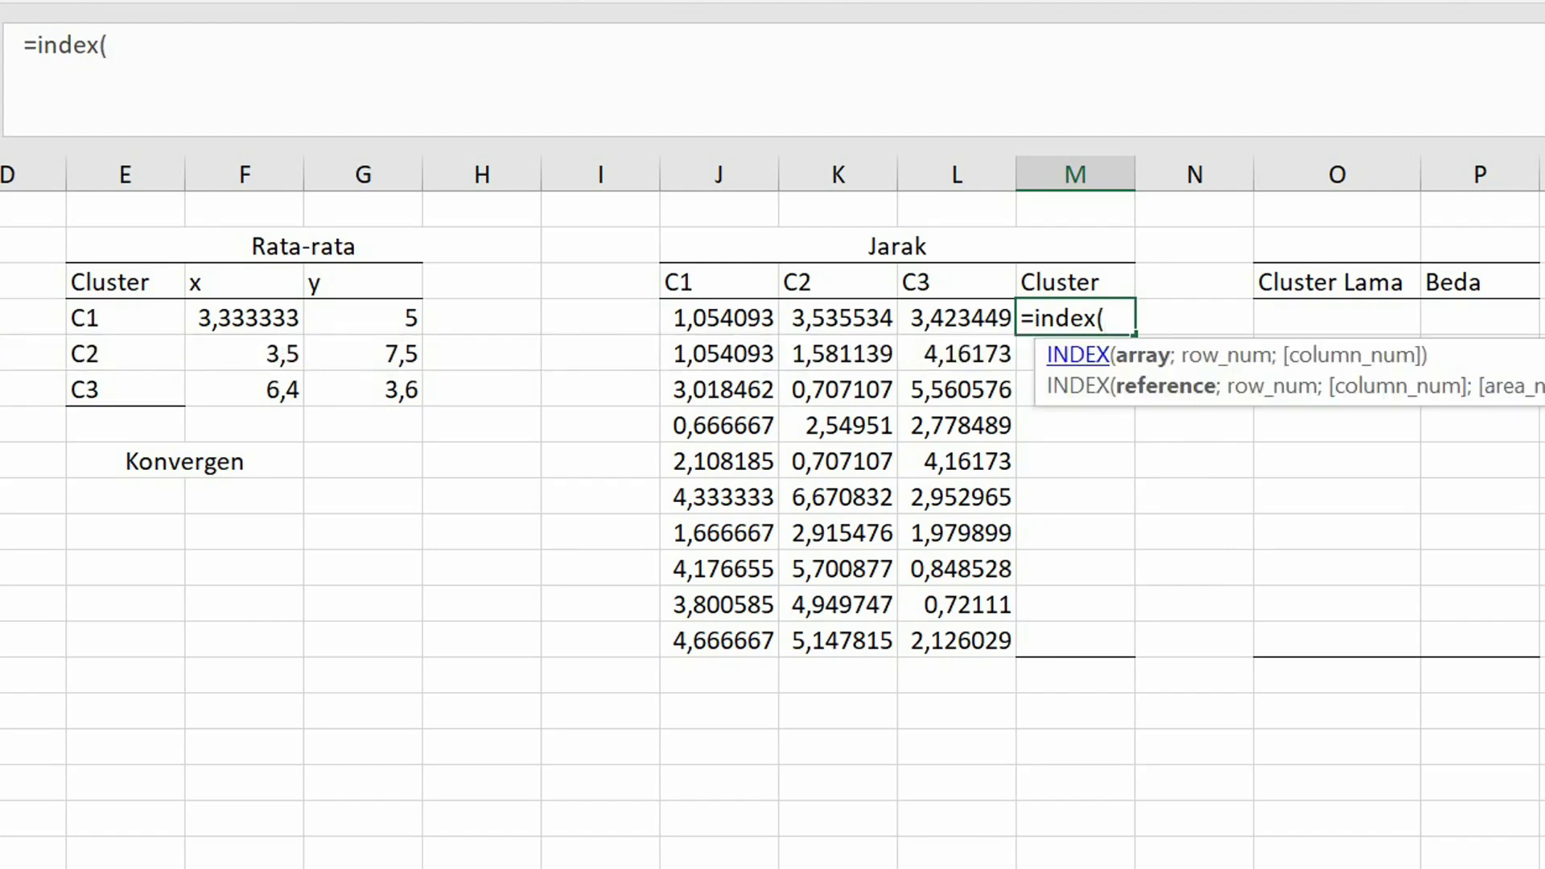
{"action": "type", "text": "$j$3"}
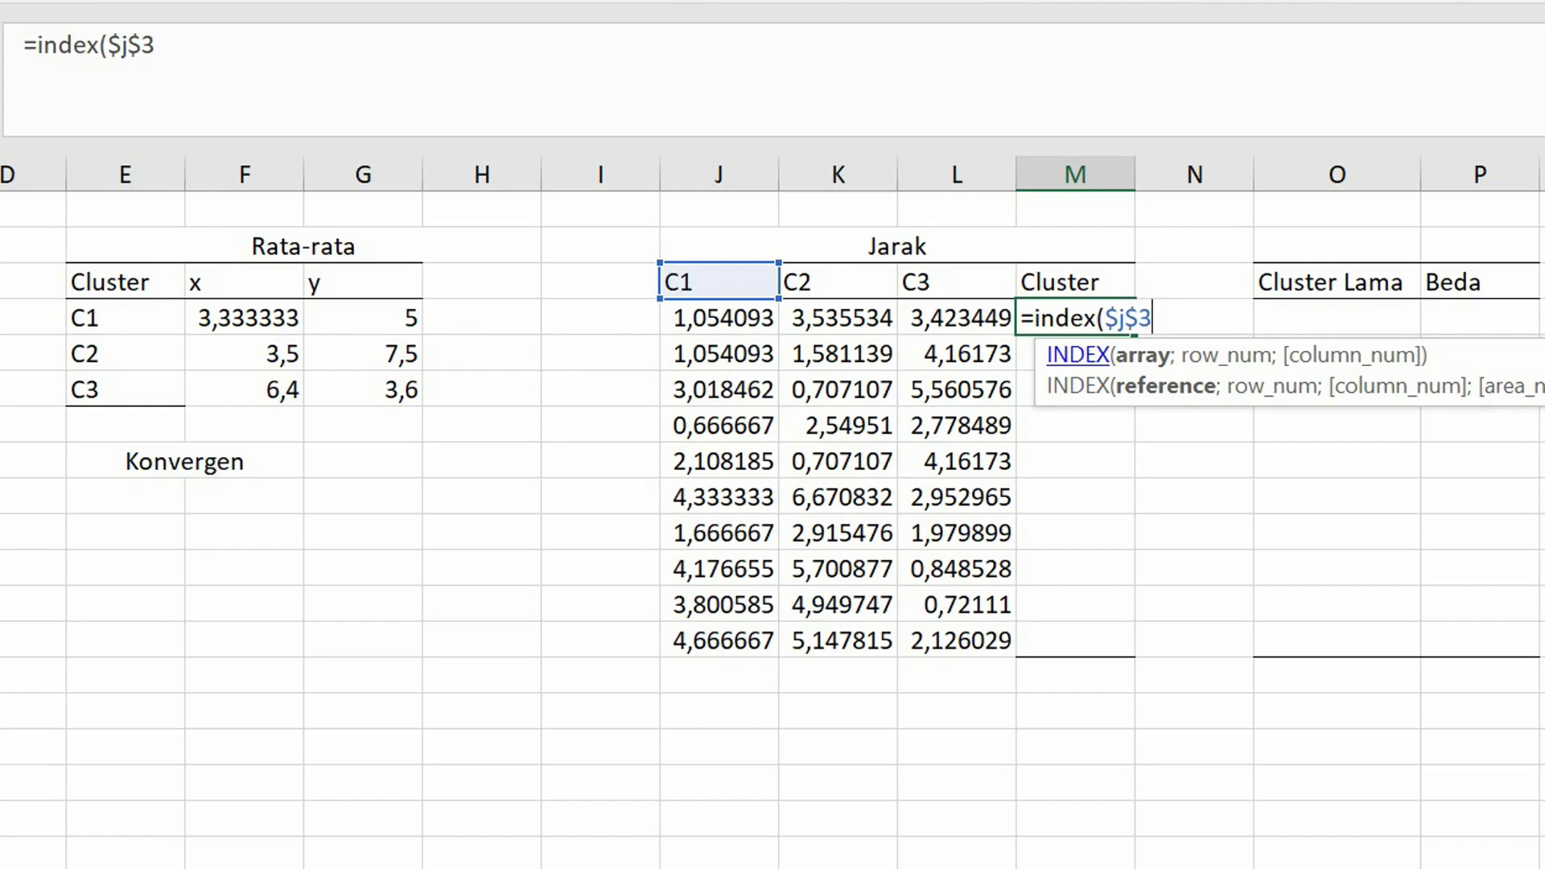
{"action": "type", "text": ":$l$3;"}
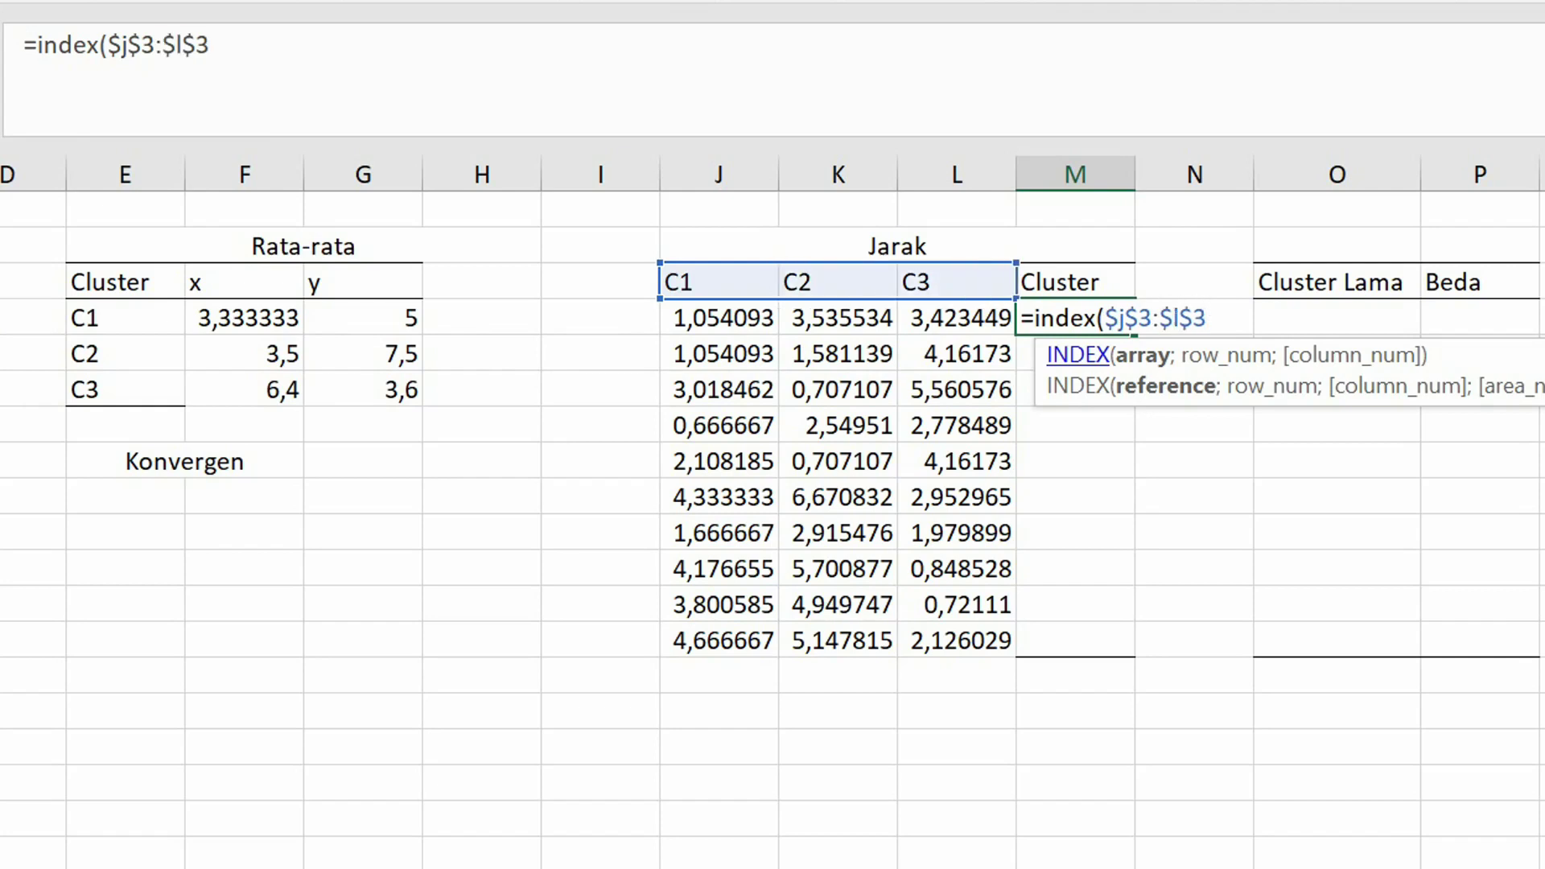
{"action": "type", "text": "1"}
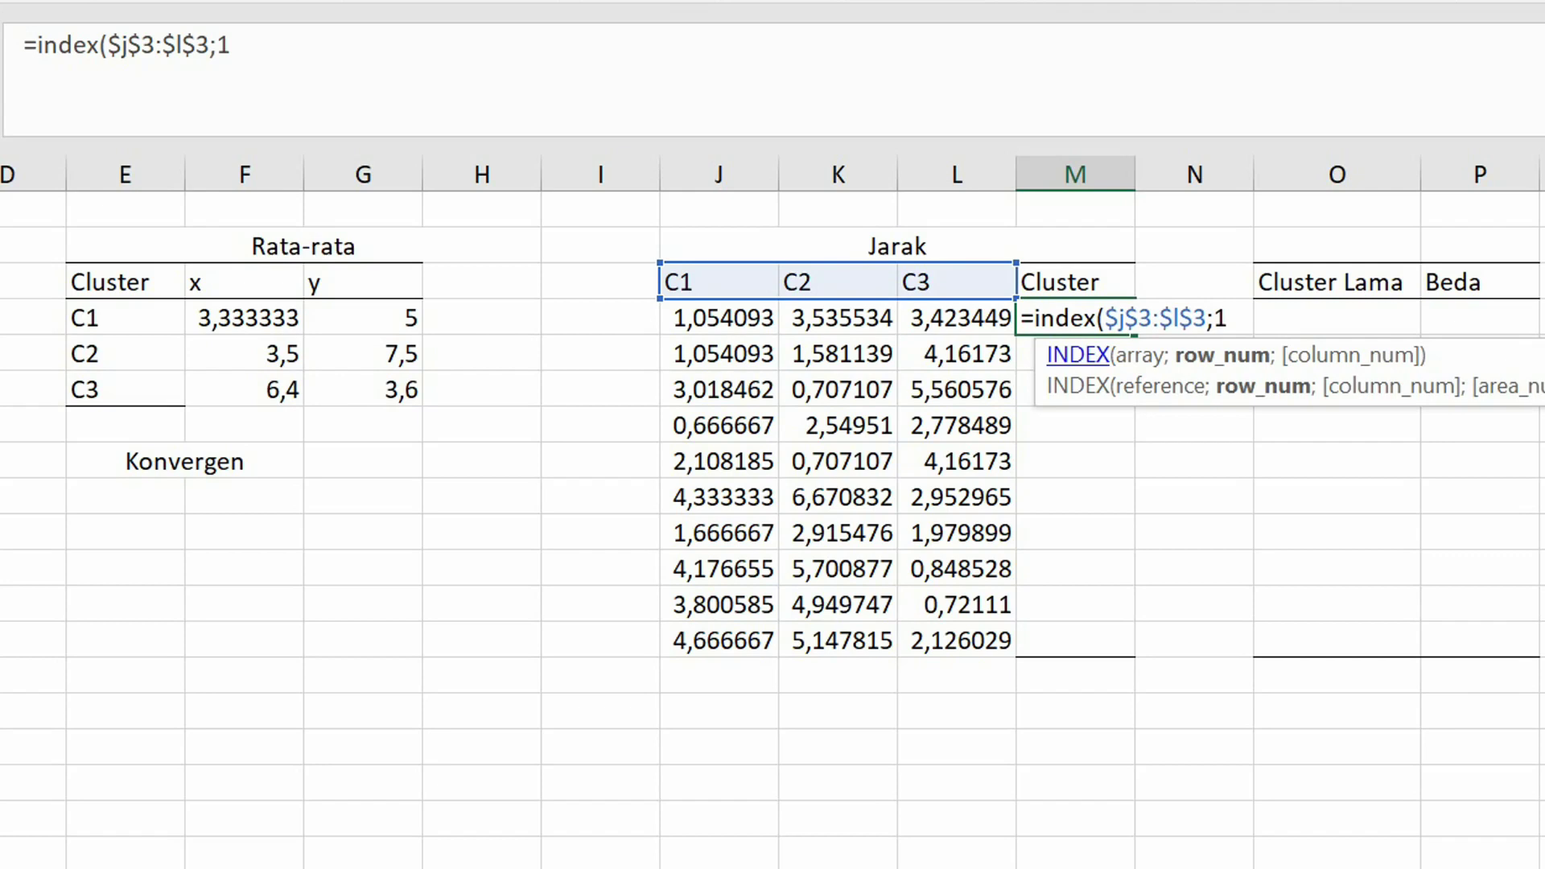
{"action": "type", "text": ";ma"}
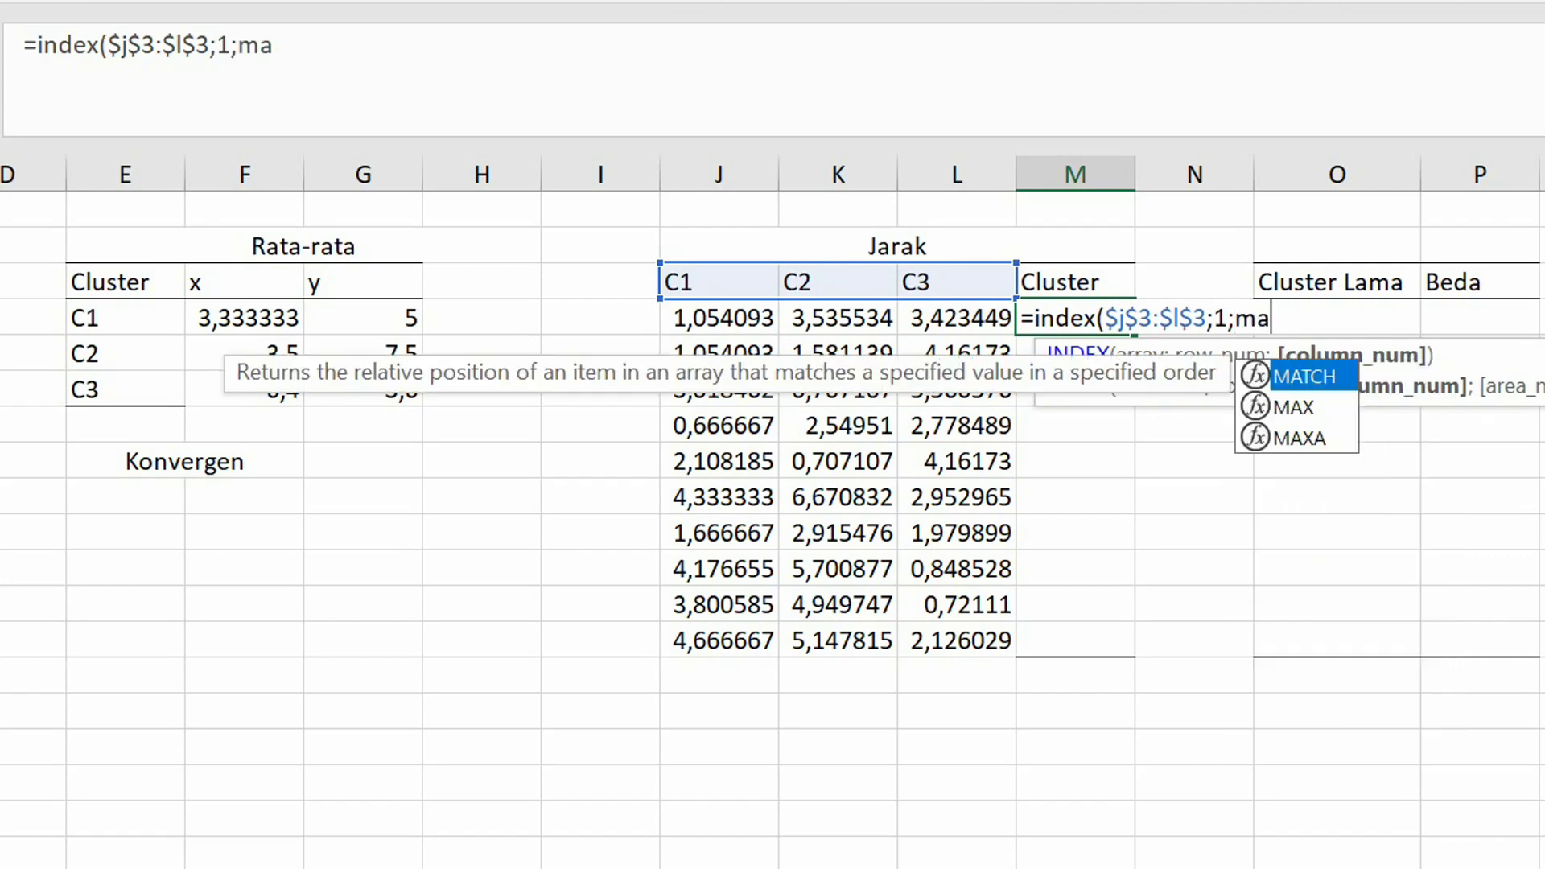
{"action": "key", "text": "Tab"}
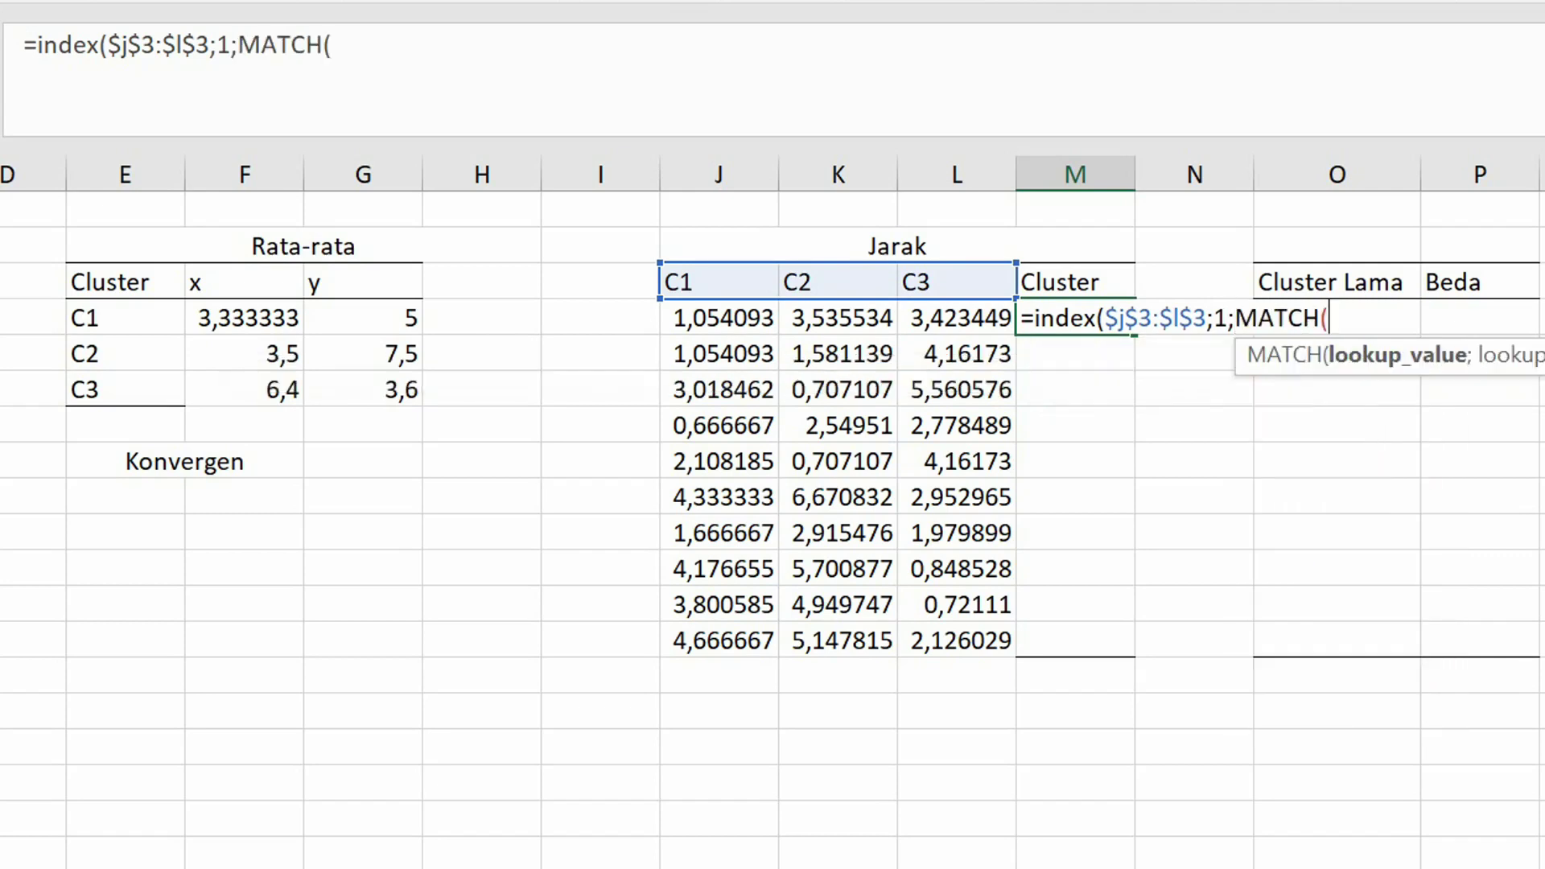
- Give MATCH in the M4 formula the lookup value MIN(J4:L4), lookup range J4:L4 and match type 0, and try to enter it
{"action": "type", "text": "(min"}
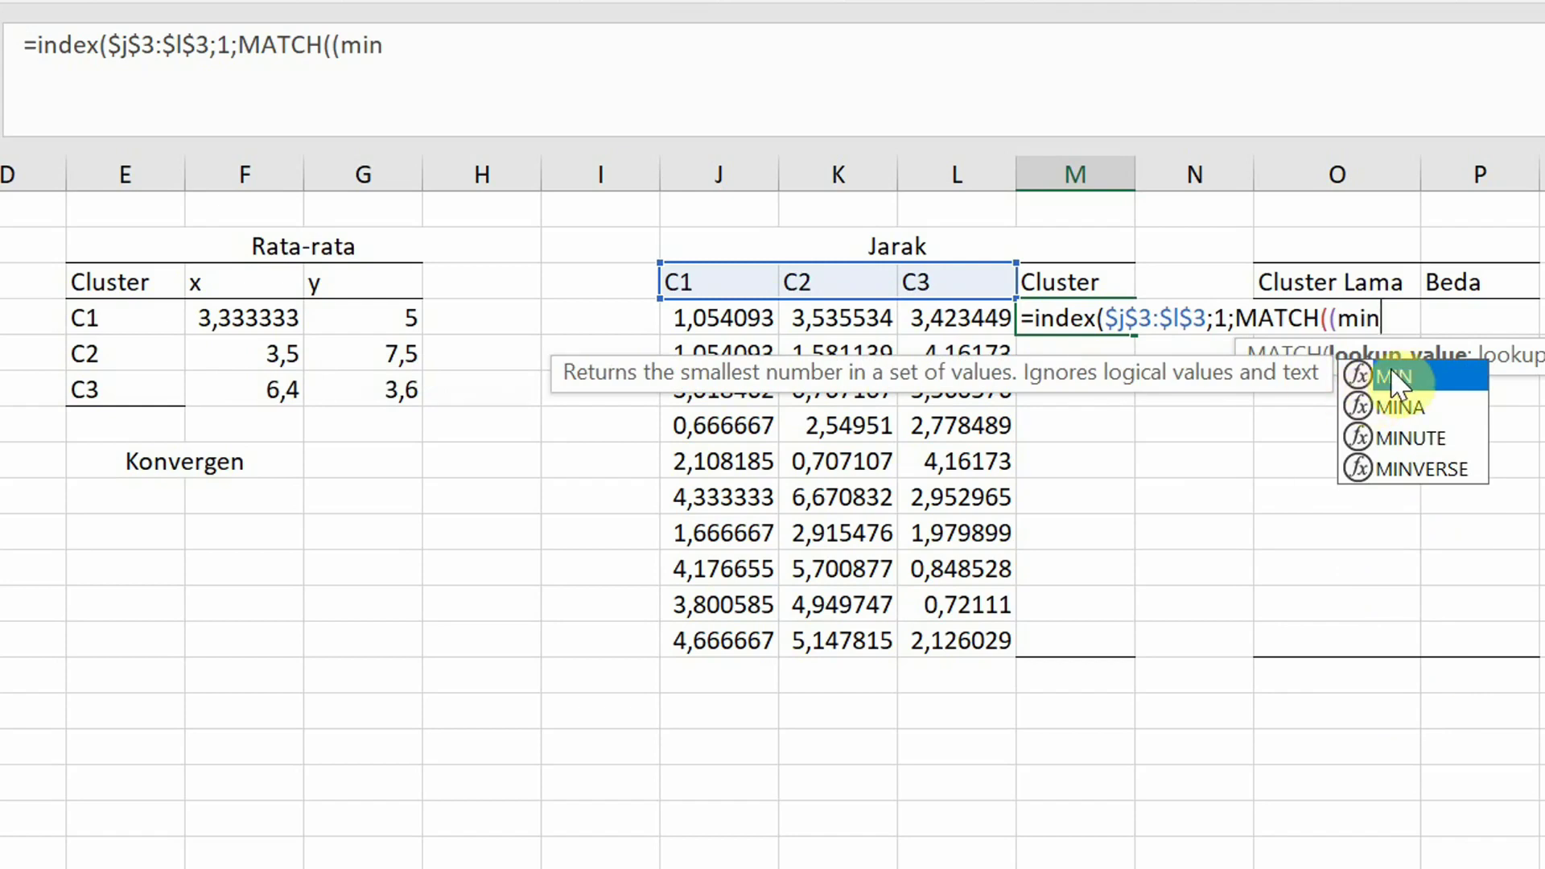
{"action": "double_click", "coordinate": [1392, 372]}
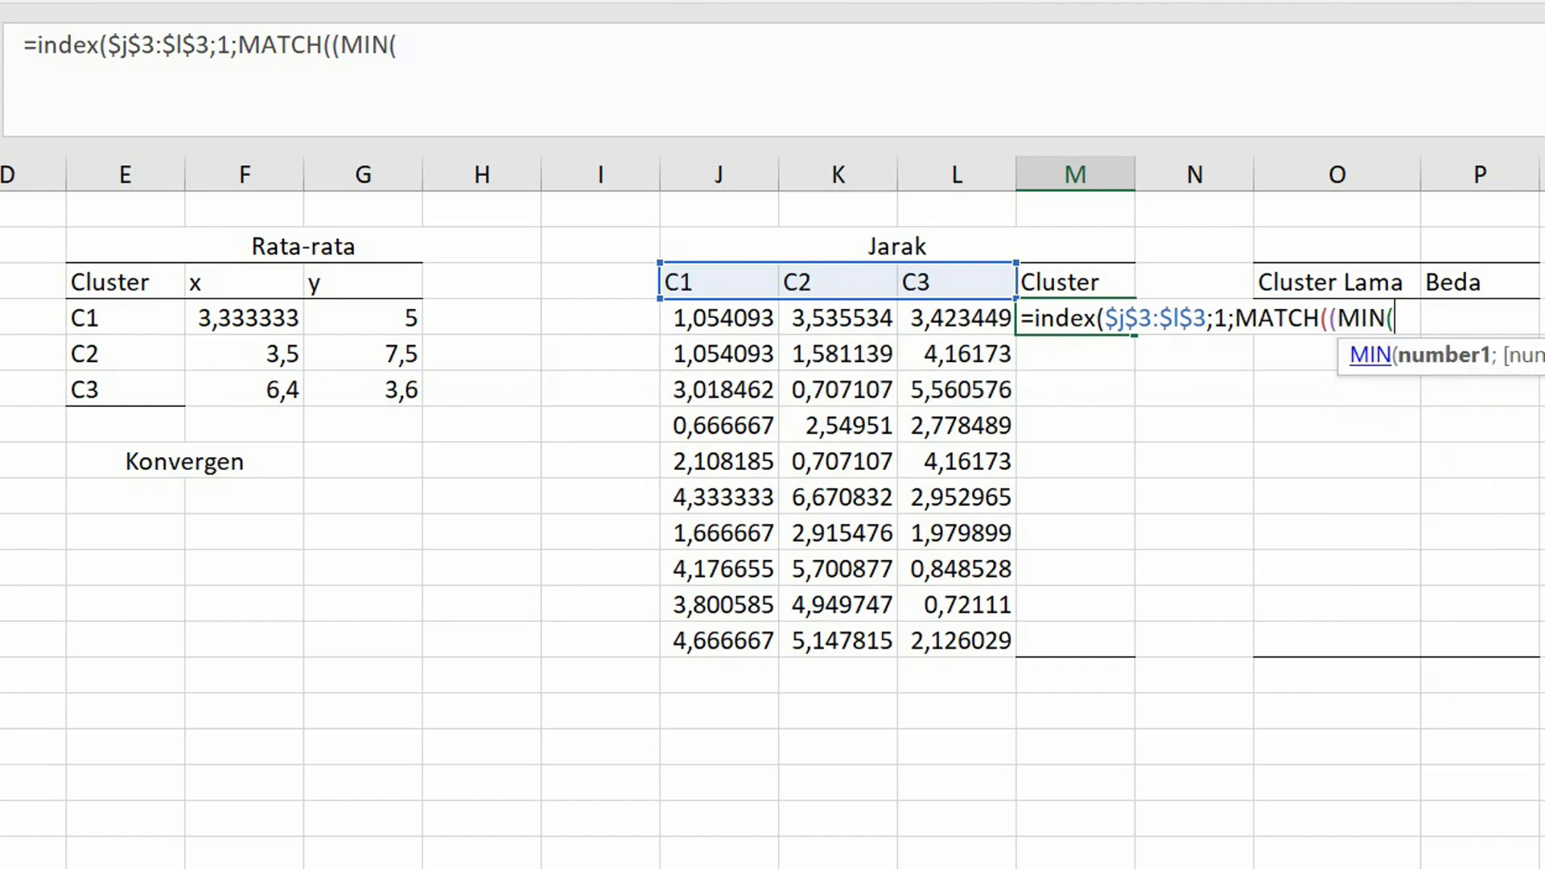
{"action": "type", "text": "j4:l"}
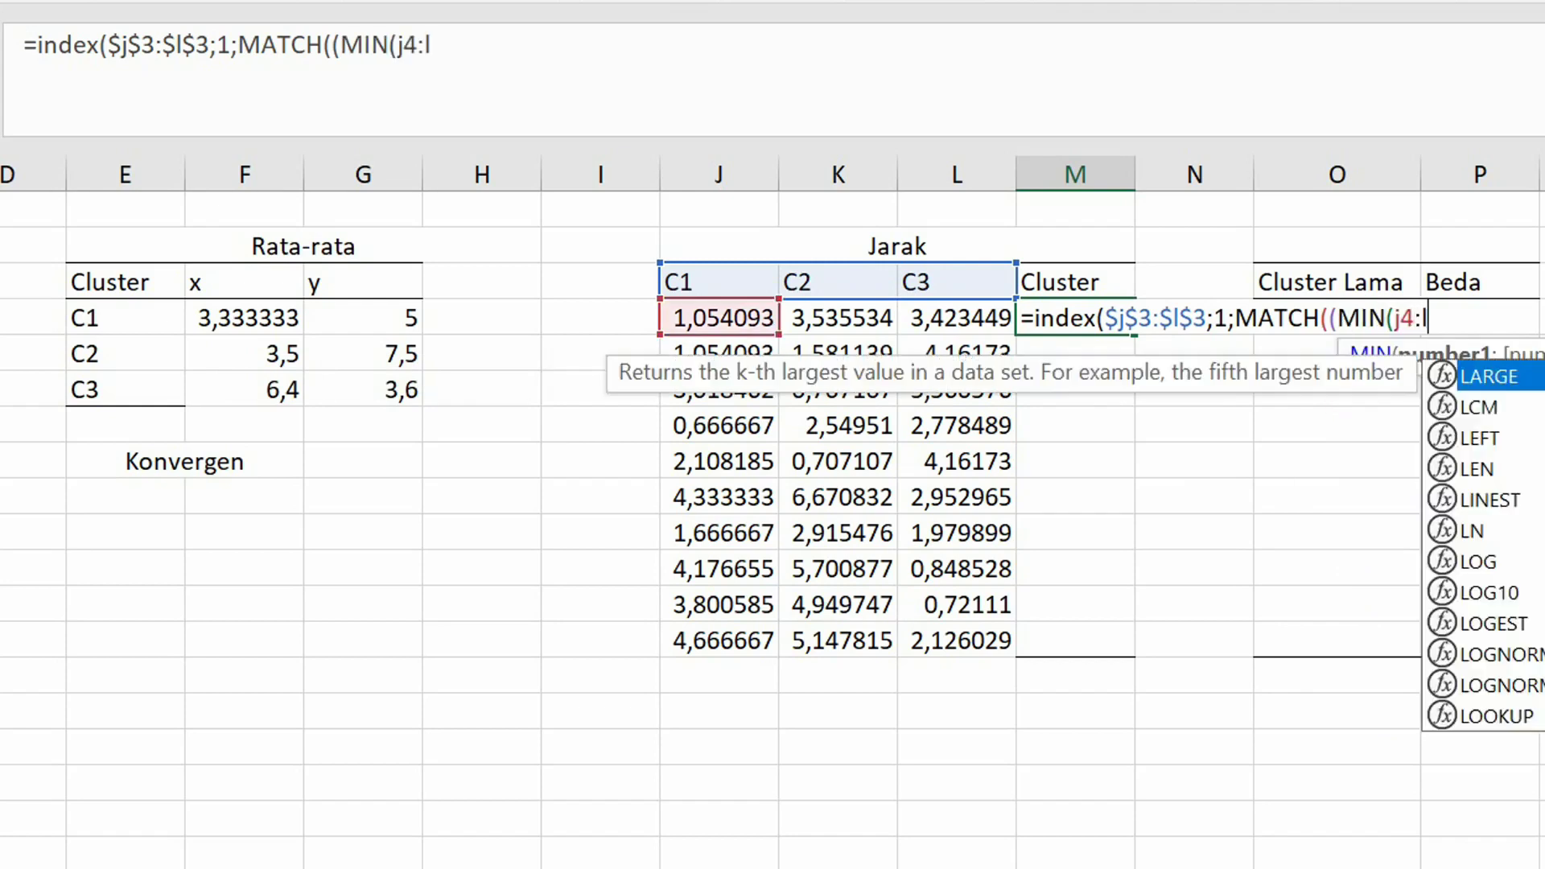
{"action": "type", "text": "4);"}
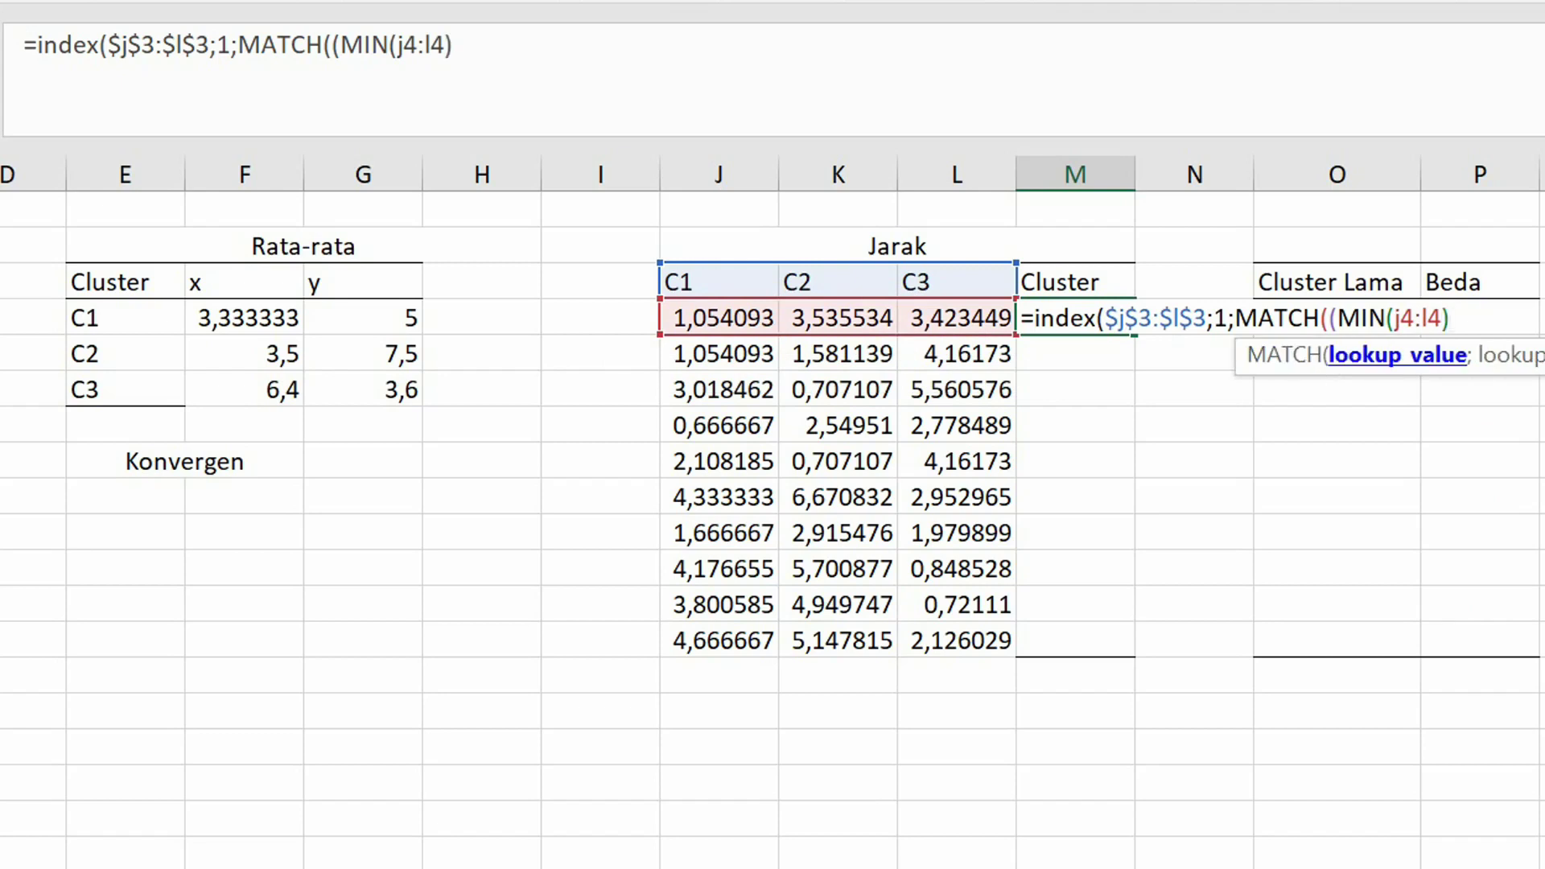
{"action": "type", "text": "j4:l4"}
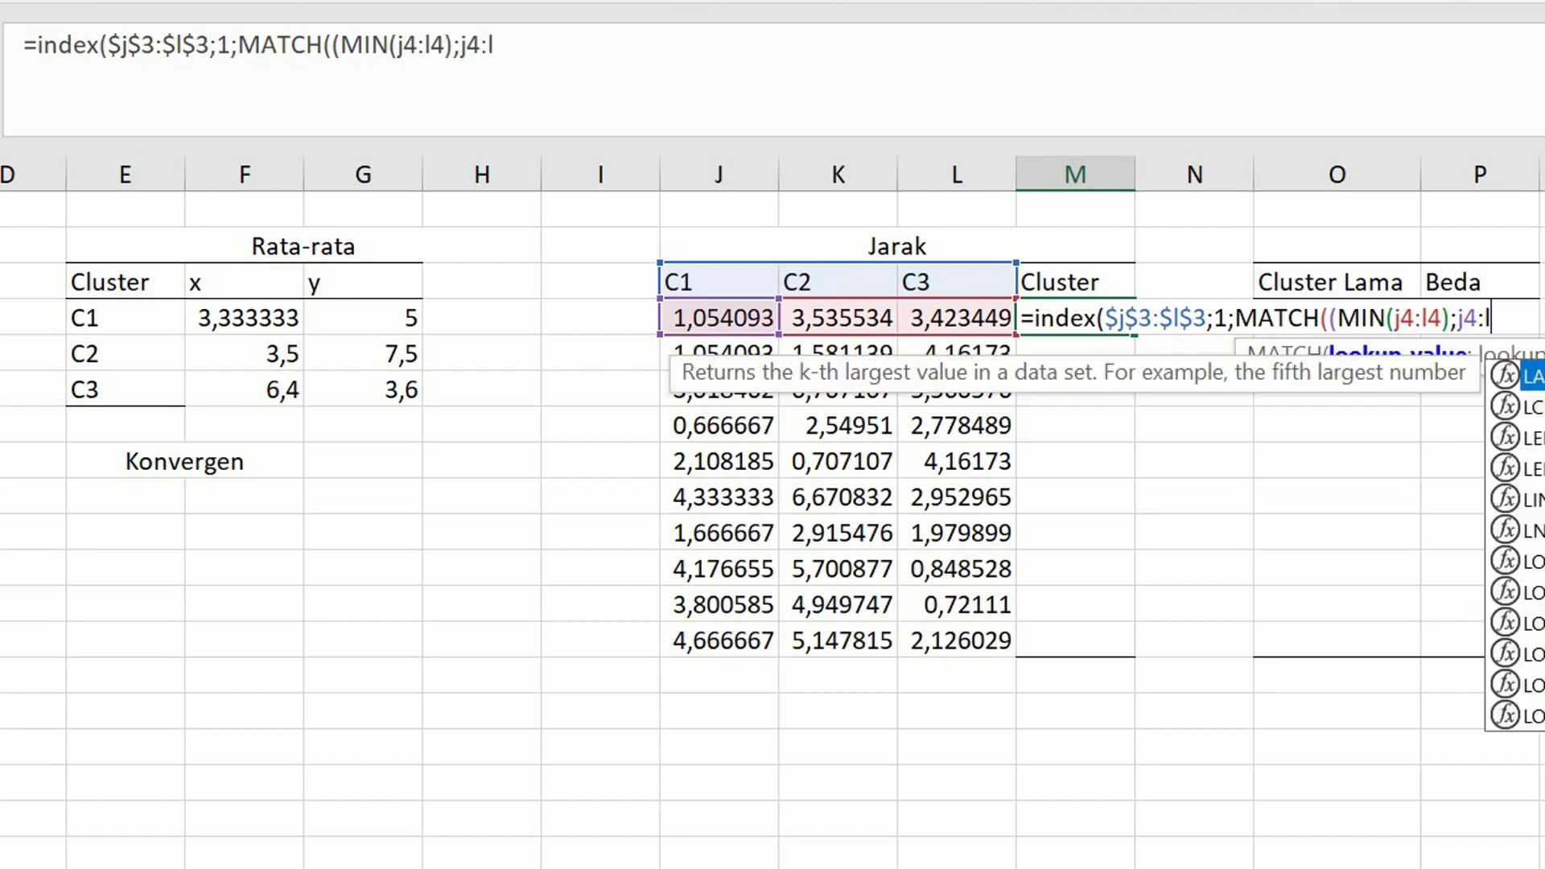
{"action": "type", "text": ";0)"}
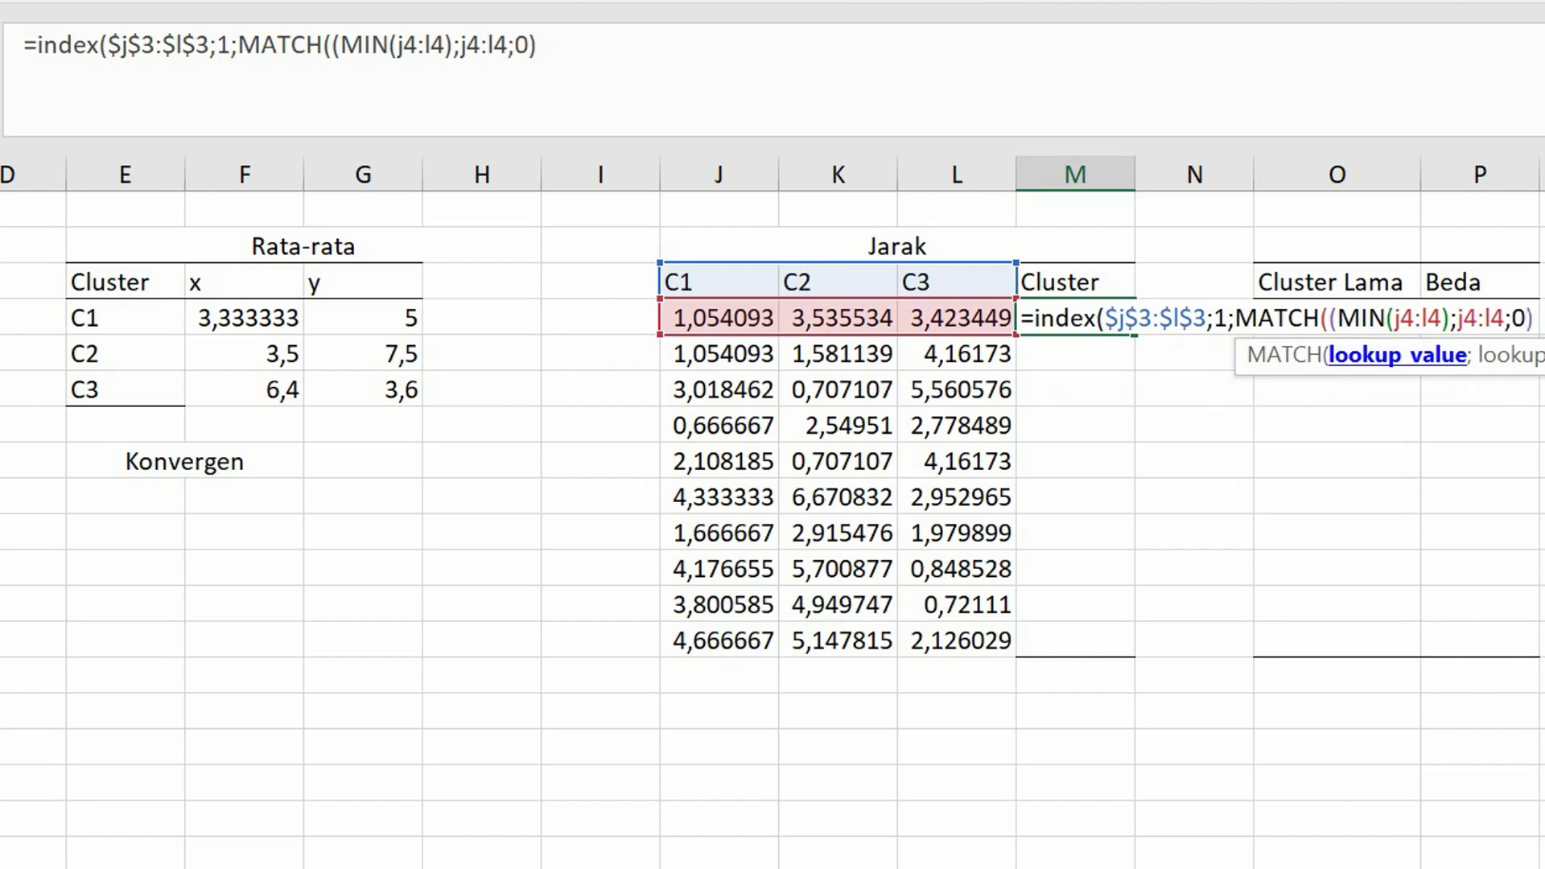
{"action": "type", "text": ")"}
{"action": "key", "text": "Return"}
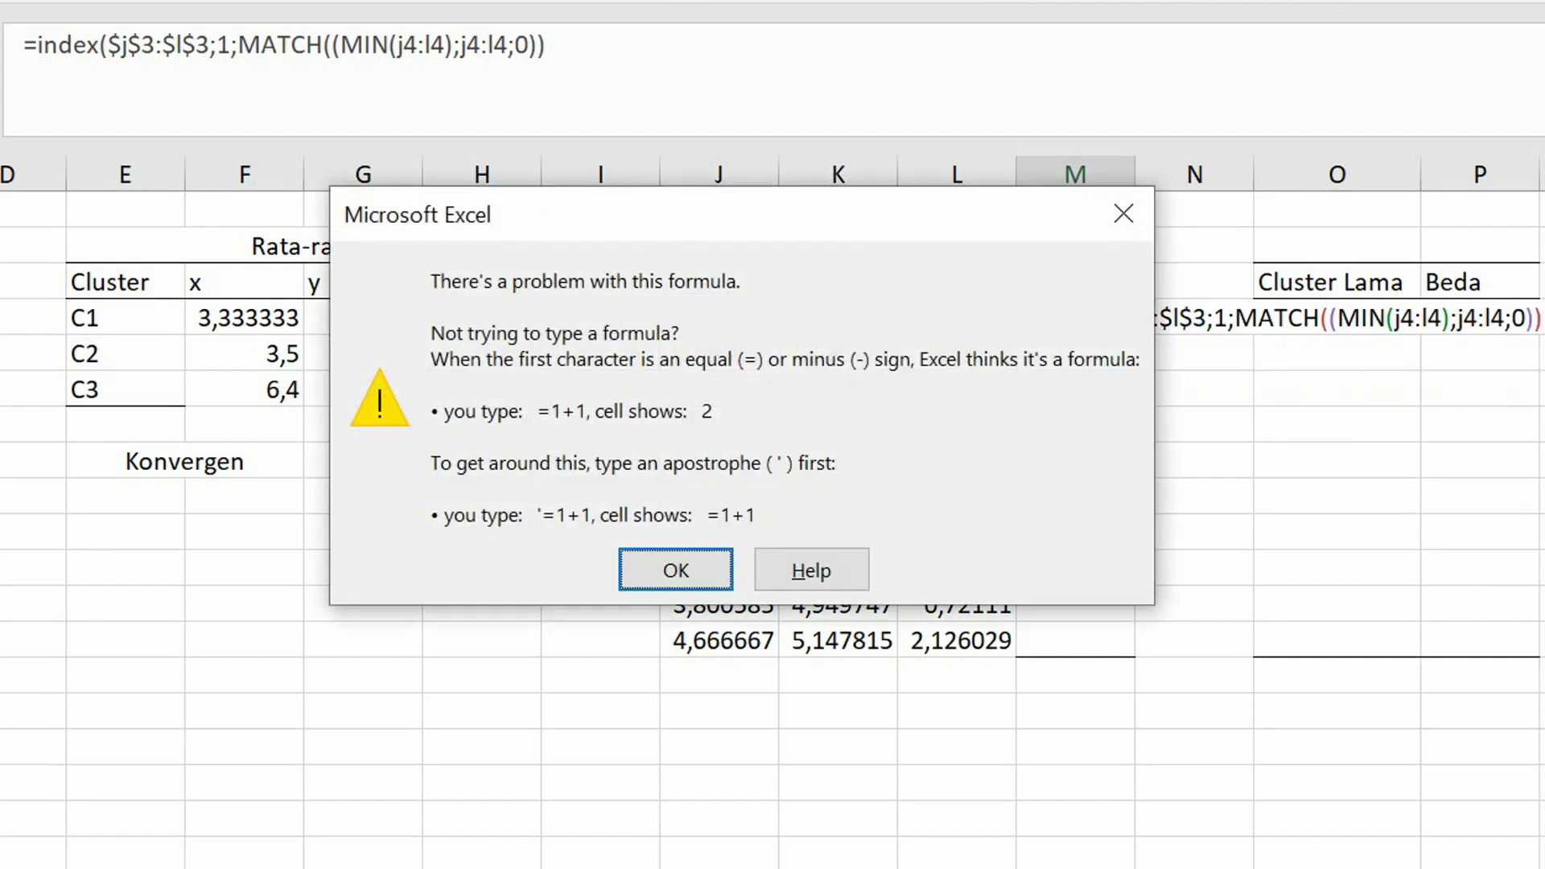
- Remove the extra opening parenthesis before MIN in the M4 formula and fill it down through M13
{"action": "left_click", "coordinate": [668, 584]}
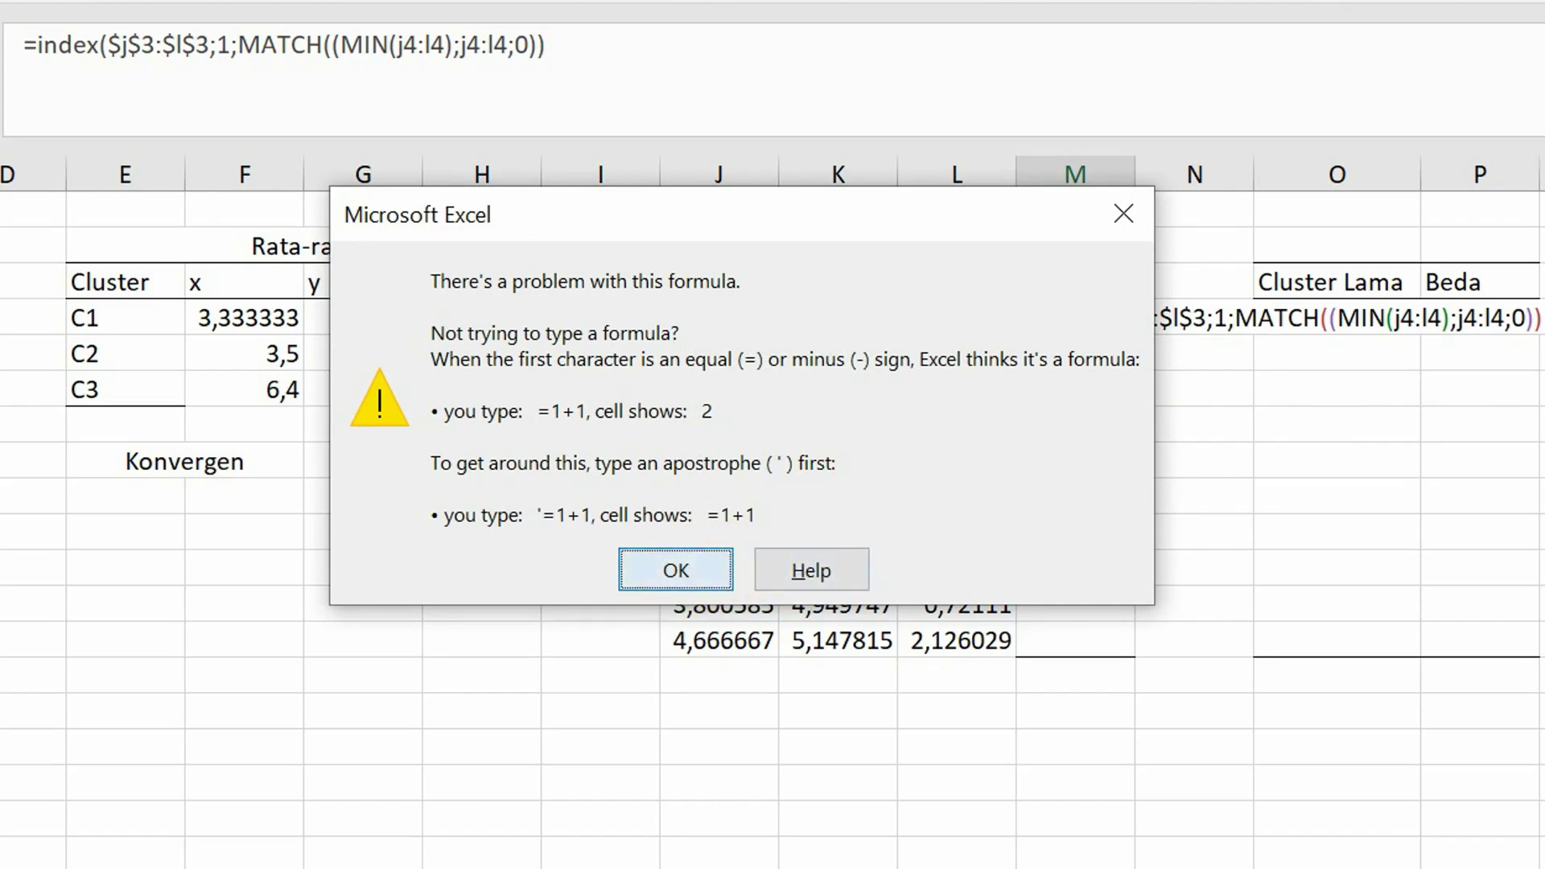
{"action": "left_click", "coordinate": [711, 577]}
{"action": "left_click", "coordinate": [332, 44]}
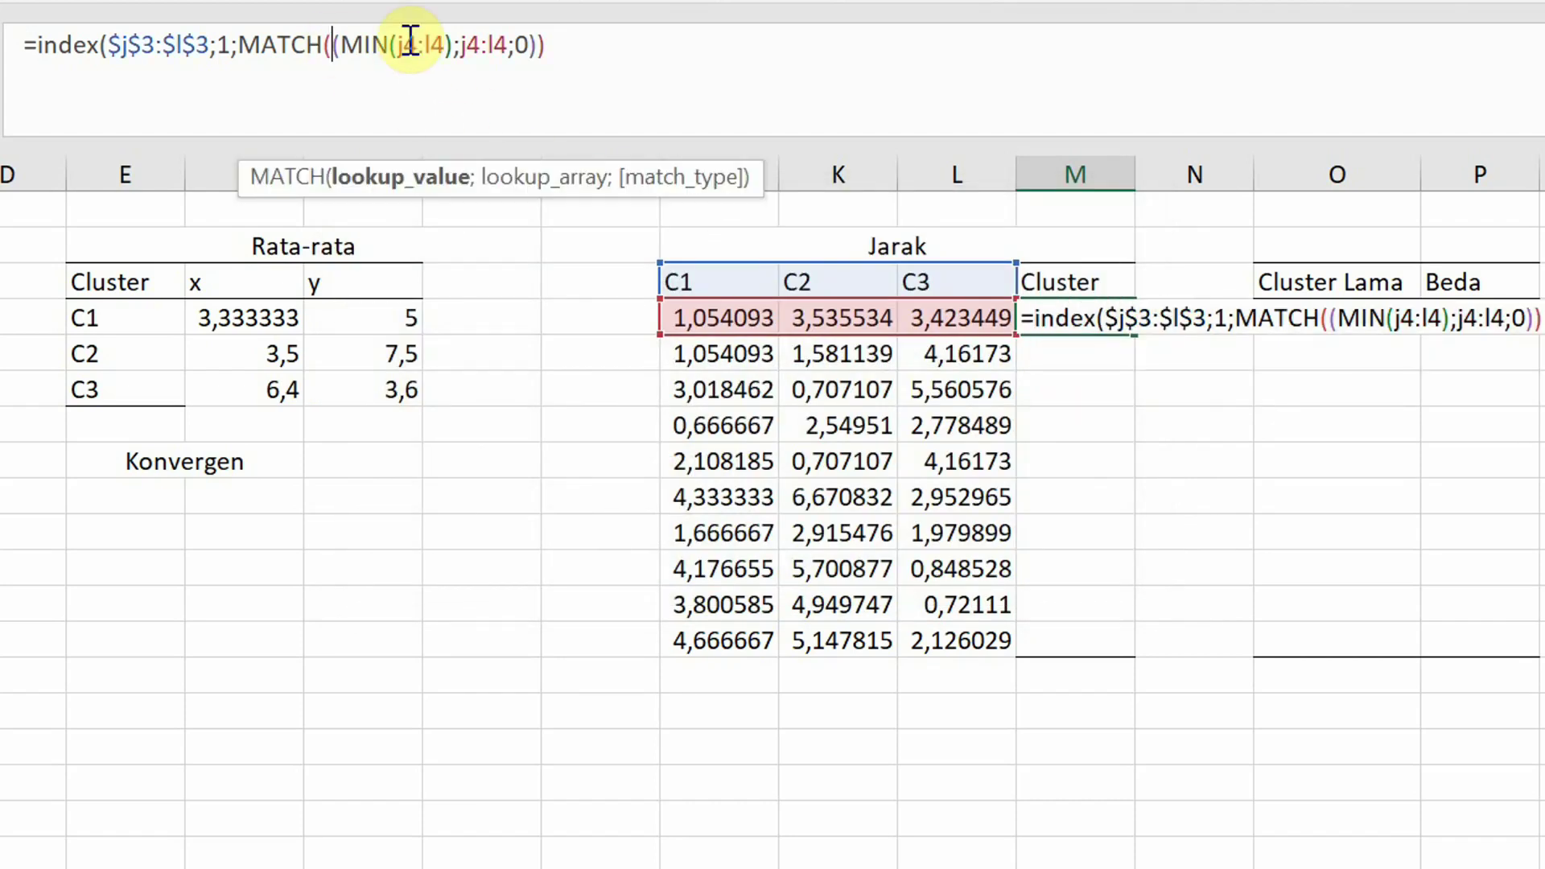
{"action": "key", "text": "Delete"}
{"action": "key", "text": "Return"}
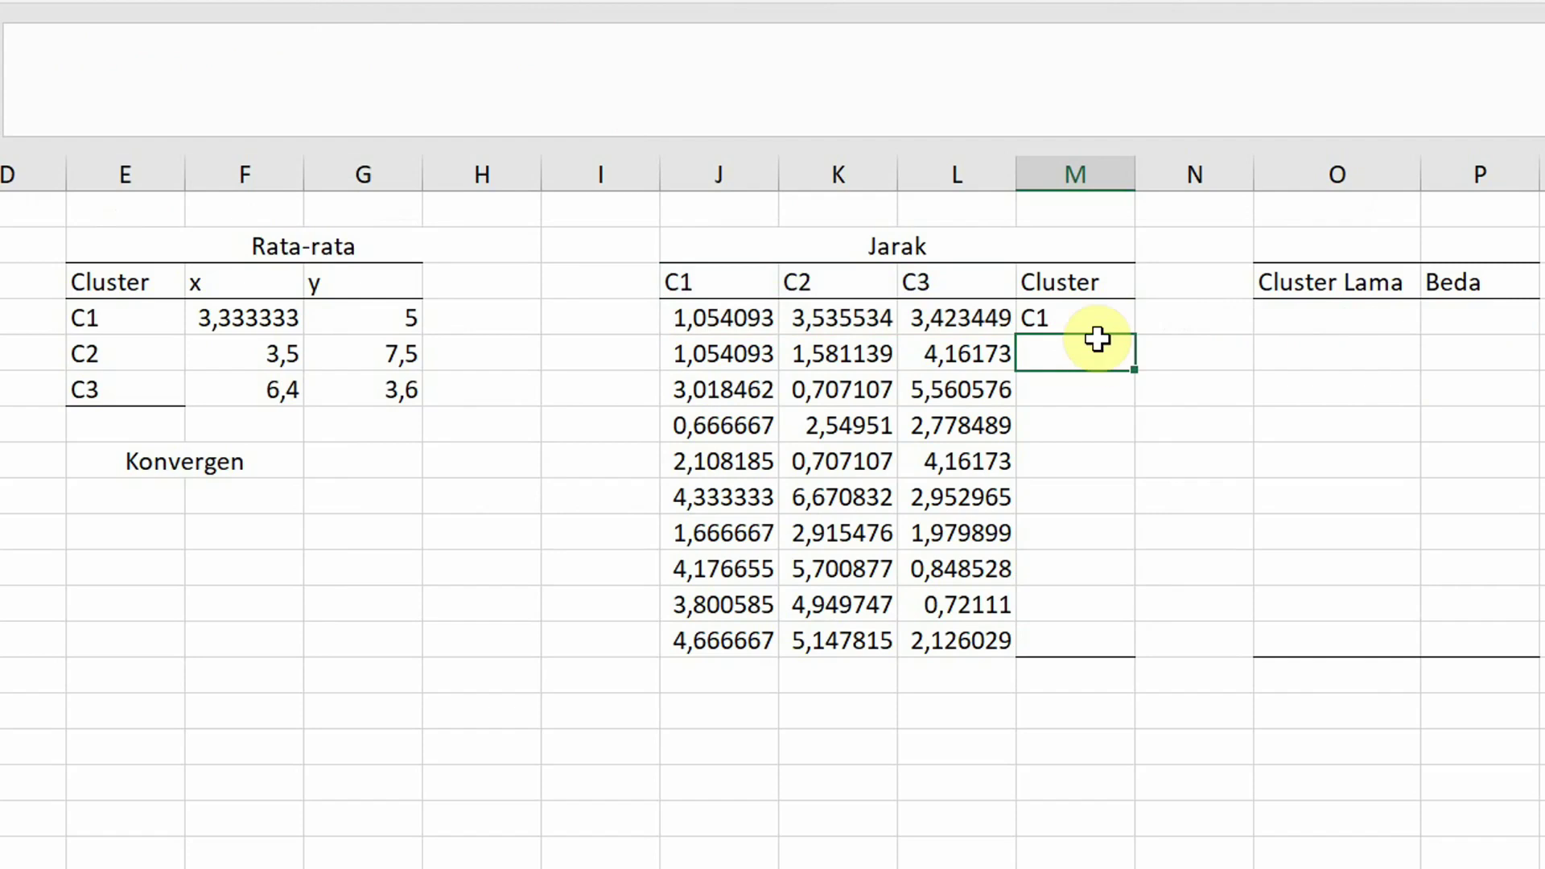
{"action": "left_click", "coordinate": [1127, 322]}
{"action": "left_click_drag", "start_coordinate": [1134, 328], "coordinate": [1139, 654]}
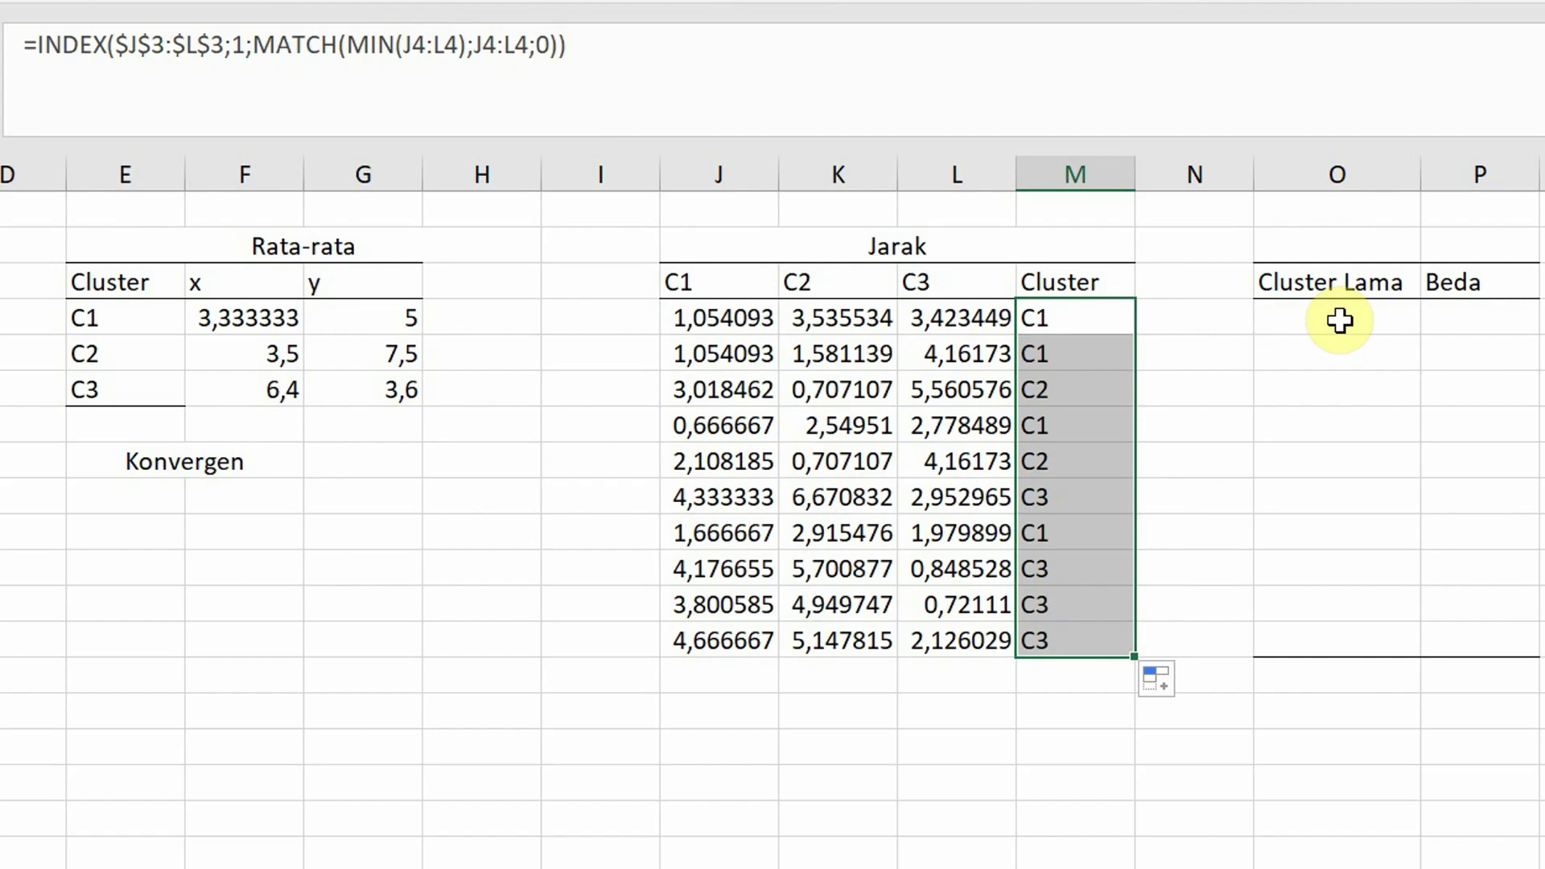
- Link the Cluster Lama cell O4 to the previous assignments with =Sheet1!M4 and fill it down through O13
{"action": "left_click", "coordinate": [1340, 320]}
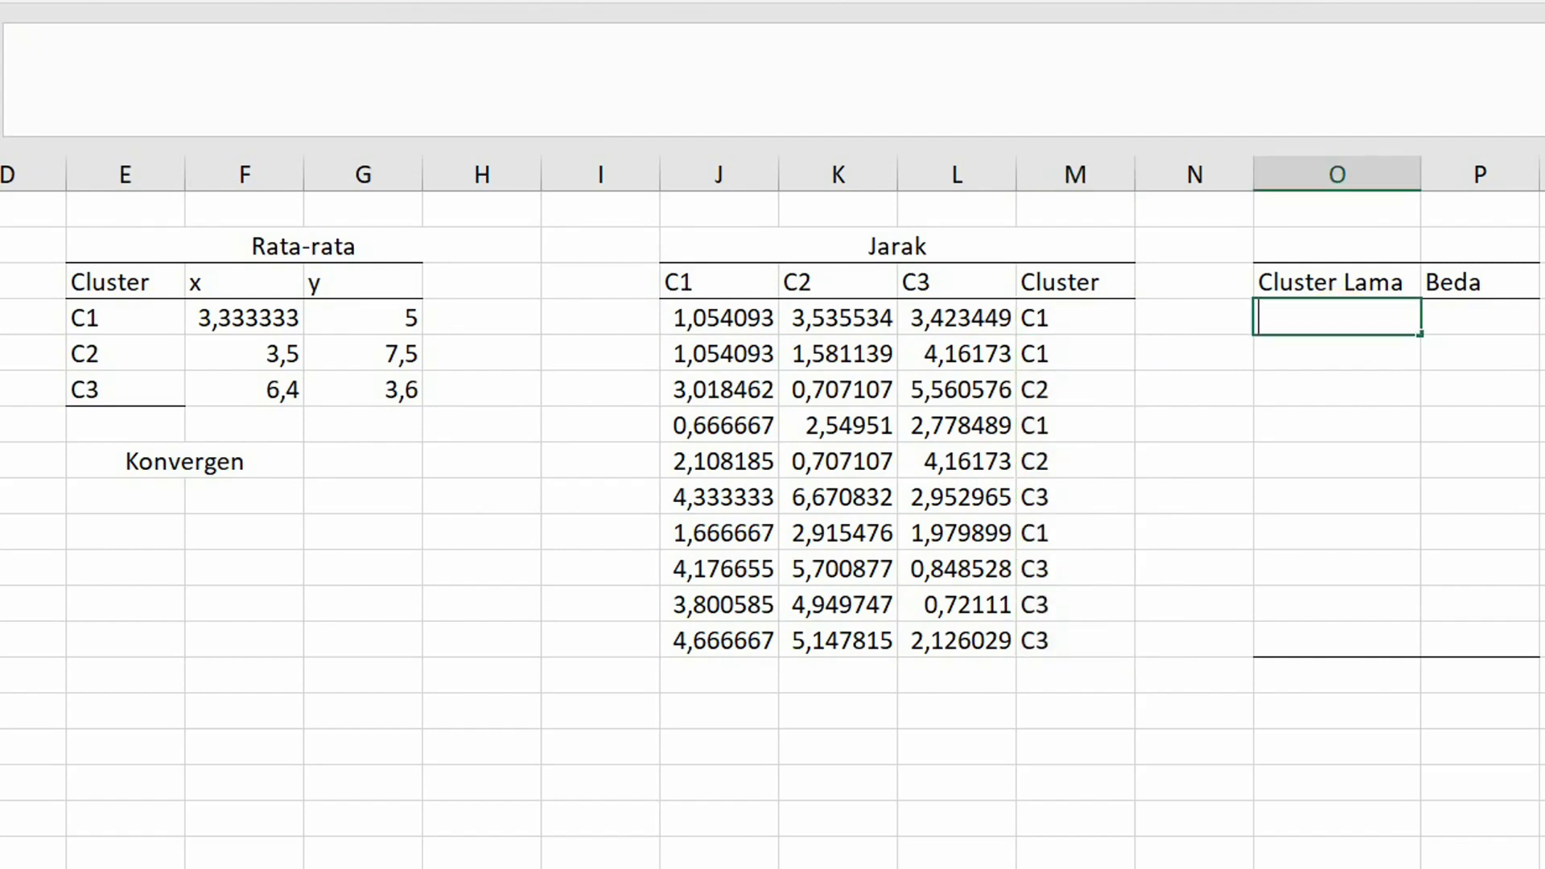
{"action": "type", "text": "="}
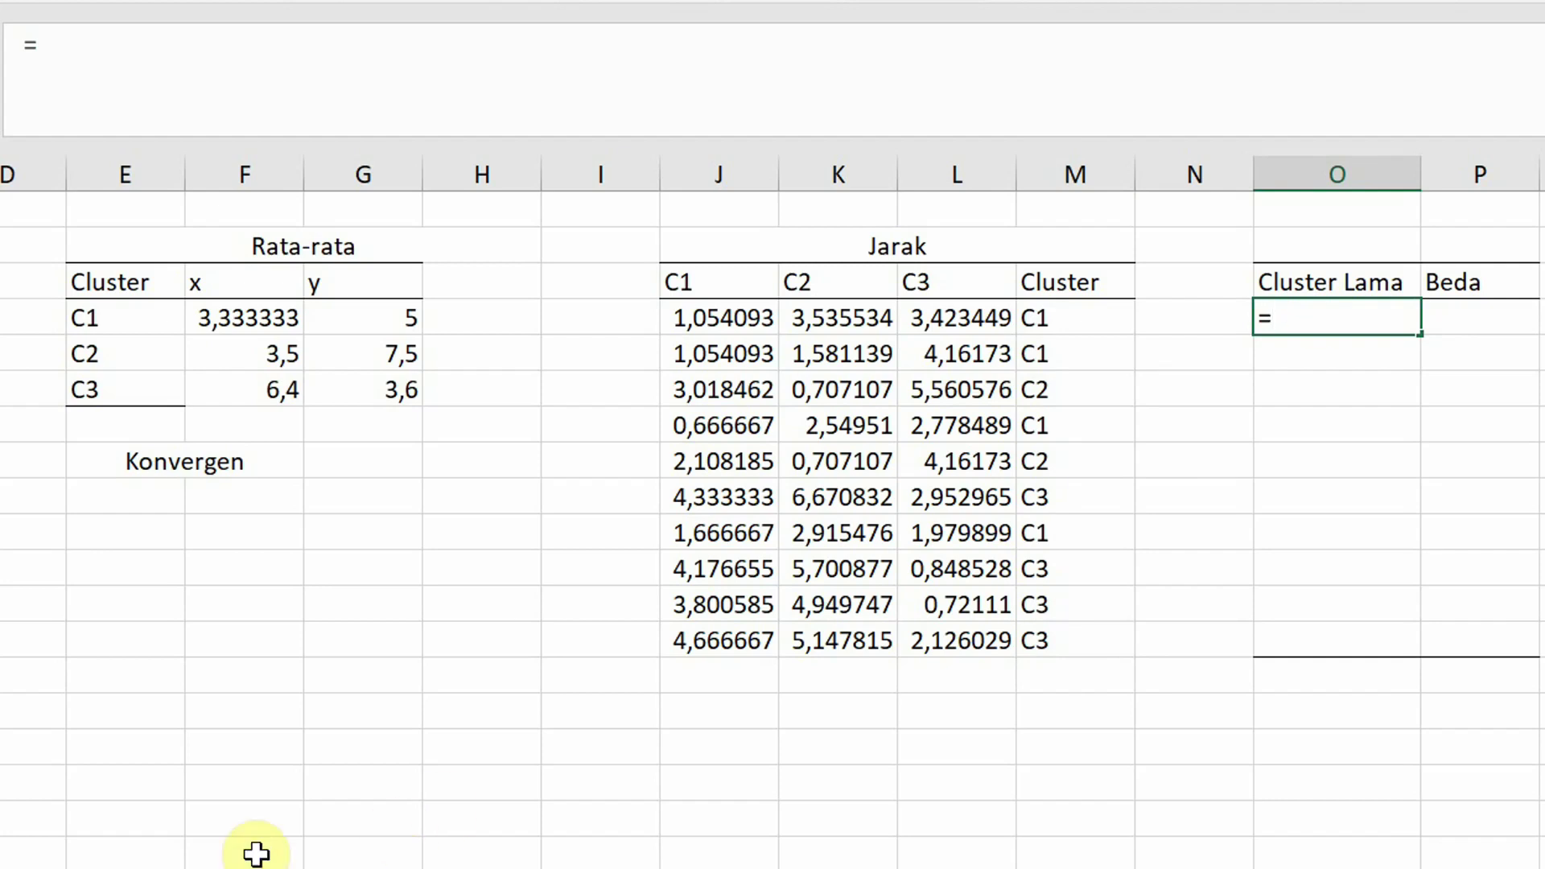
{"action": "left_click", "coordinate": [8, 868]}
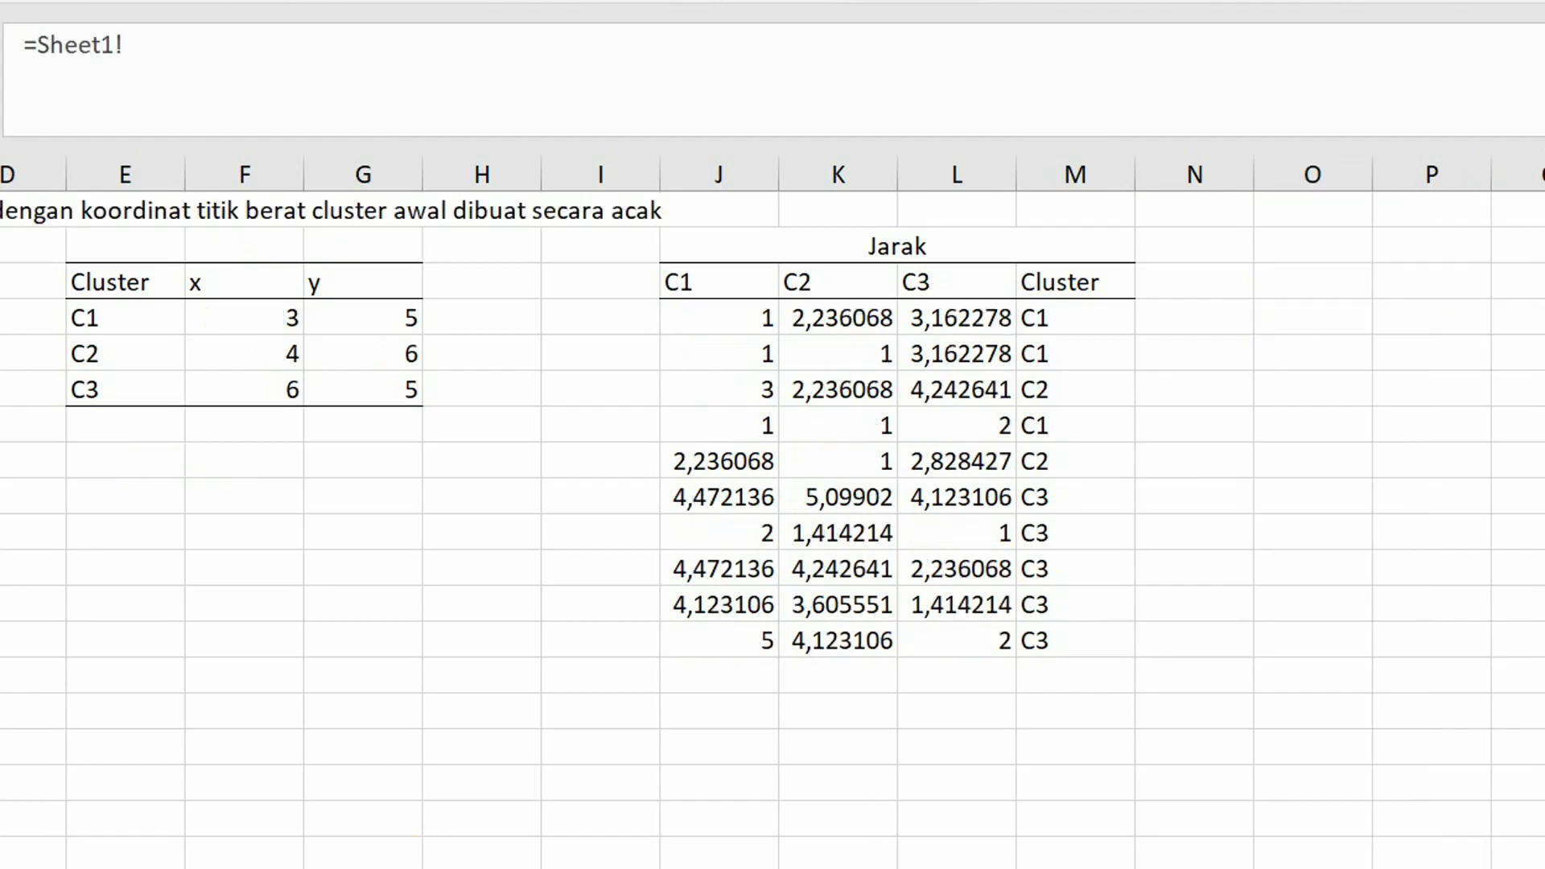
{"action": "left_click", "coordinate": [1038, 317]}
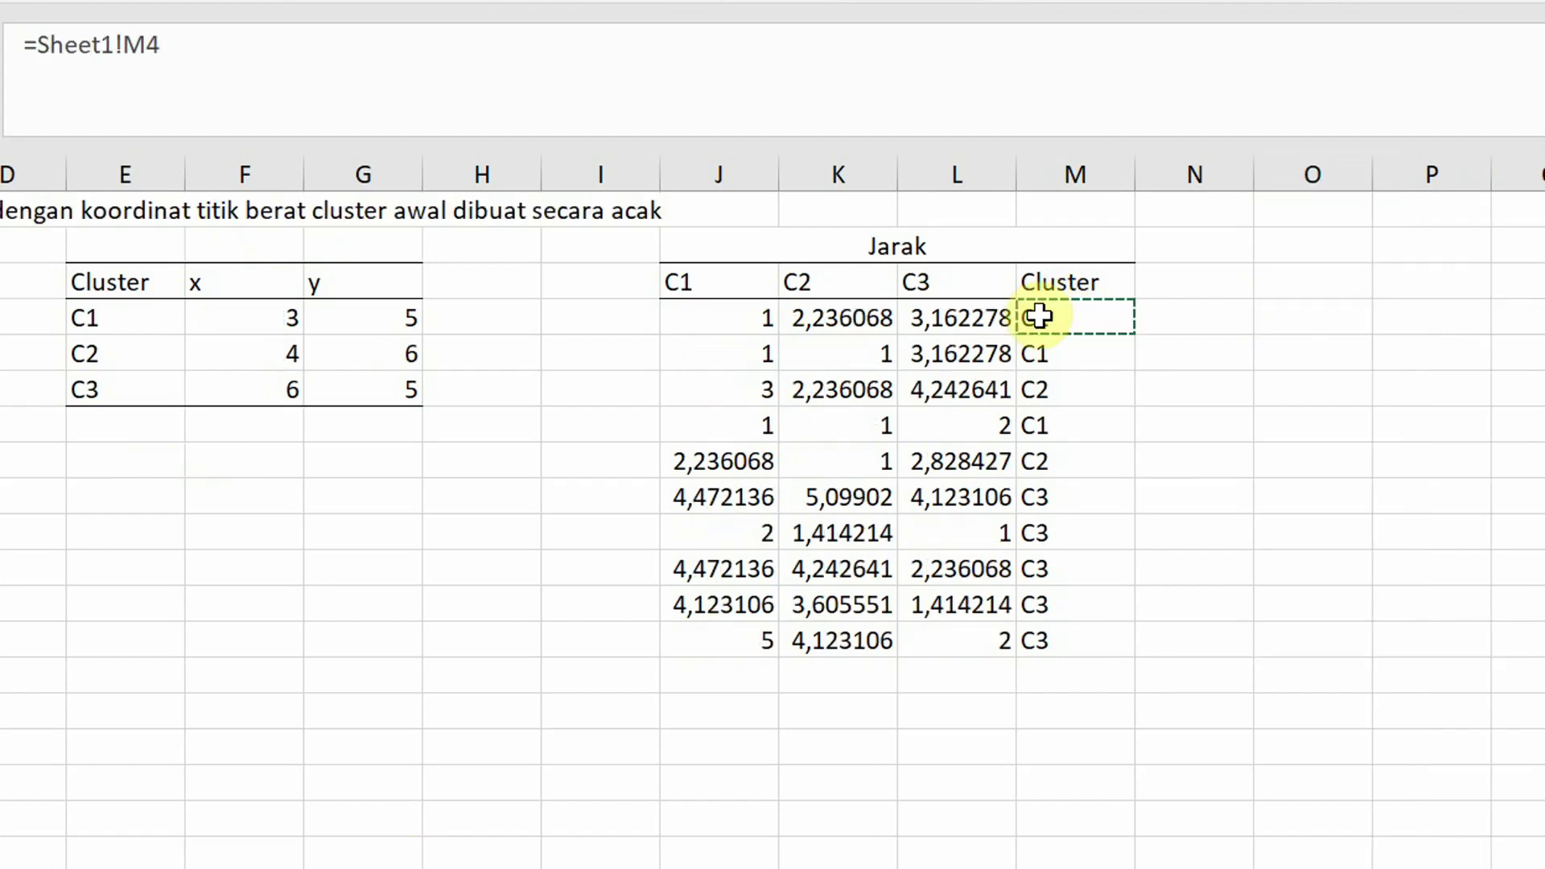
{"action": "key", "text": "Return"}
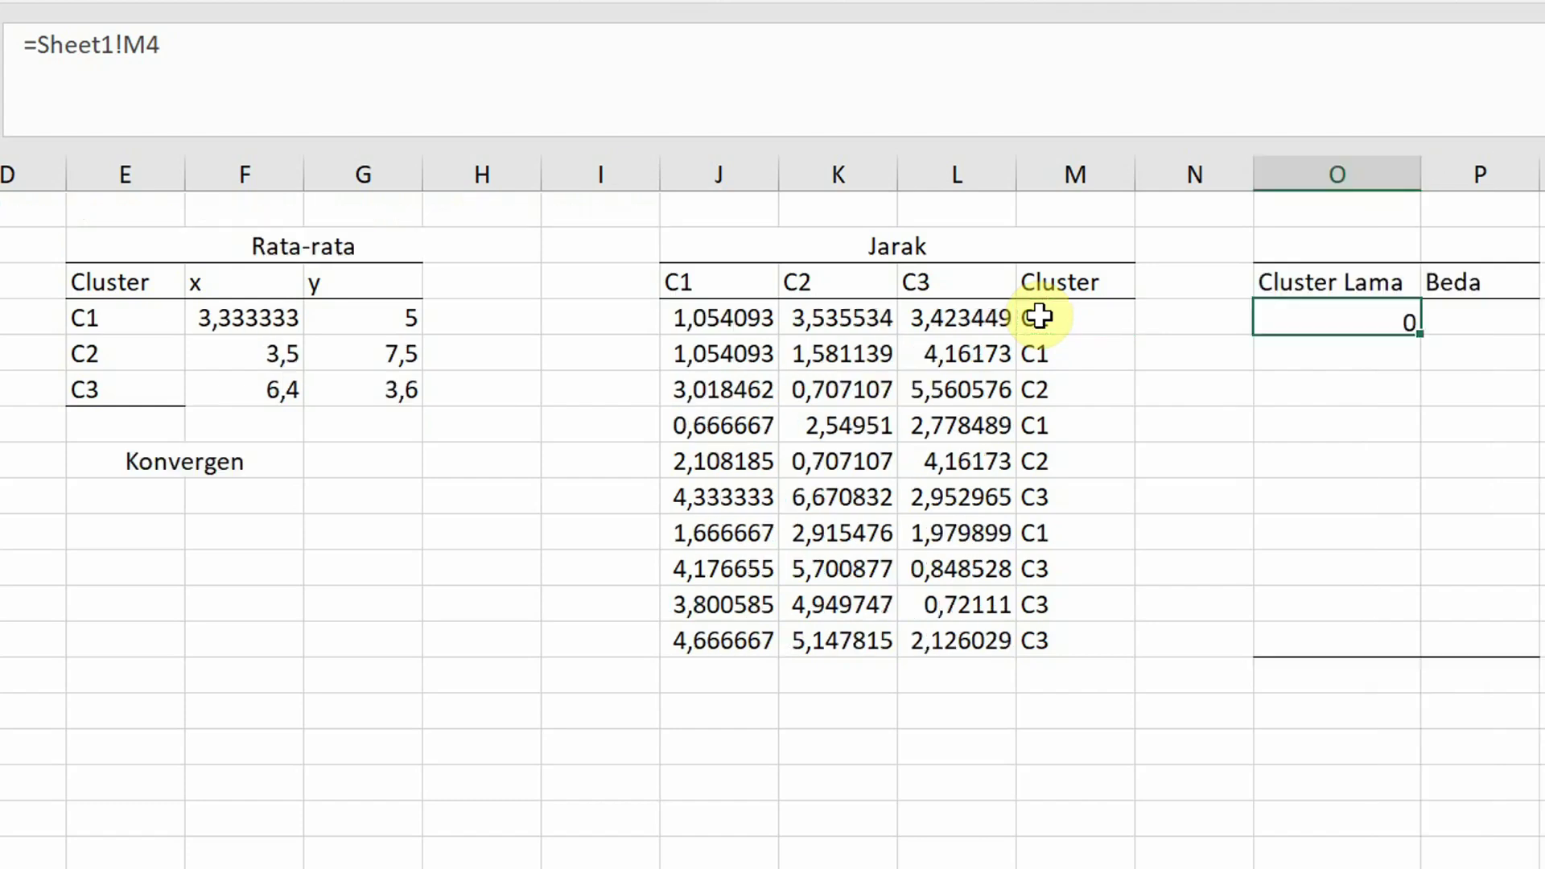
{"action": "left_click", "coordinate": [1404, 322]}
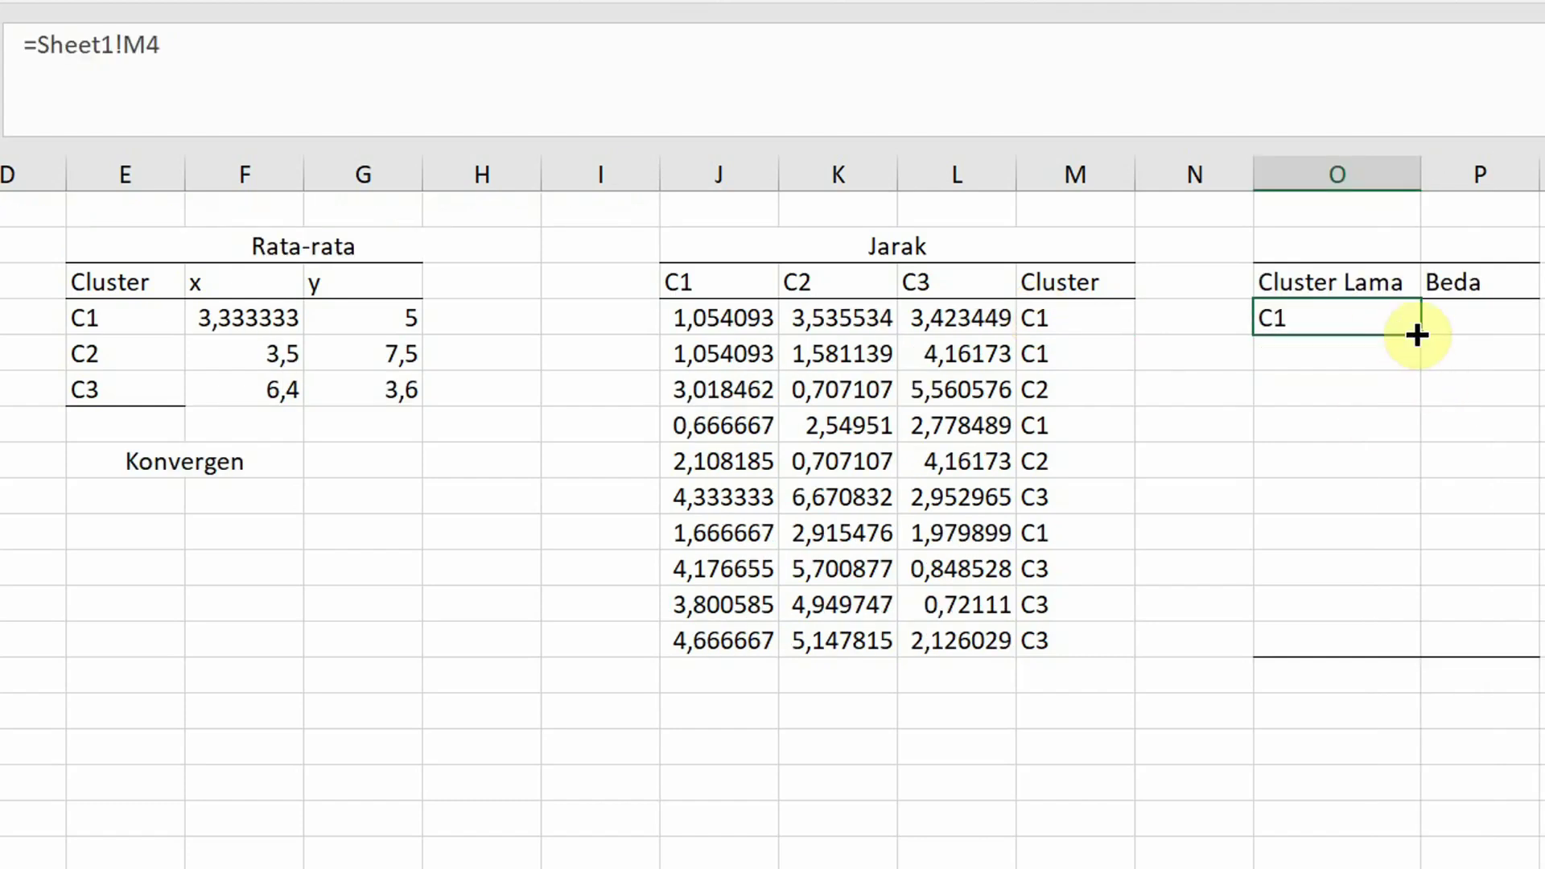
{"action": "left_click_drag", "start_coordinate": [1413, 553], "coordinate": [1416, 653]}
- Enter the Beda formula =IF(M4=O4;0;1) in cell P4 and fill it down through P13
{"action": "left_click", "coordinate": [1504, 321]}
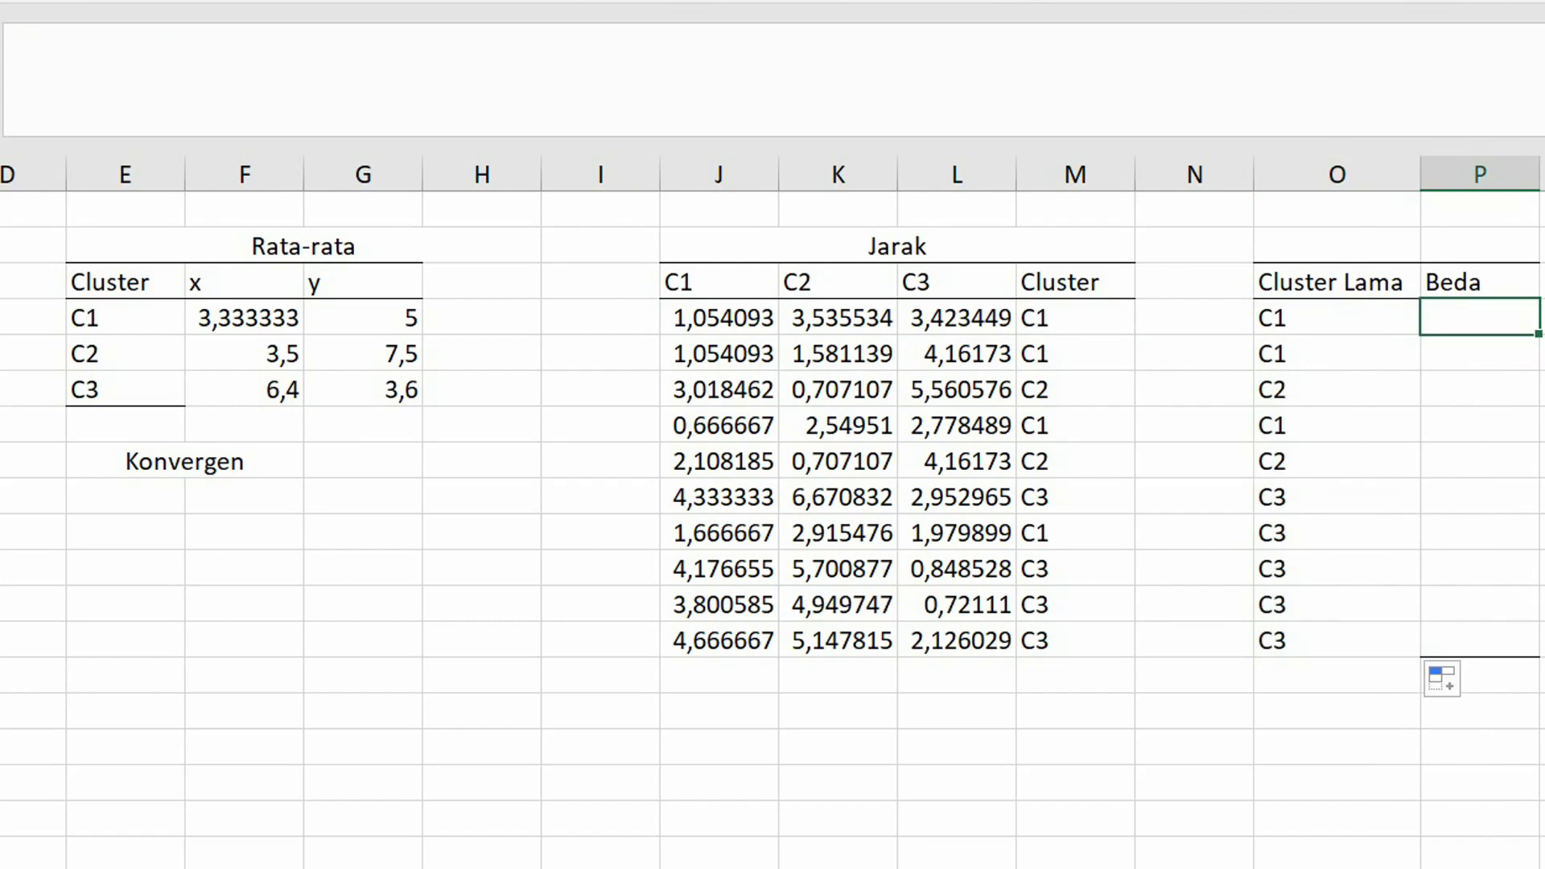
{"action": "type", "text": "=if("}
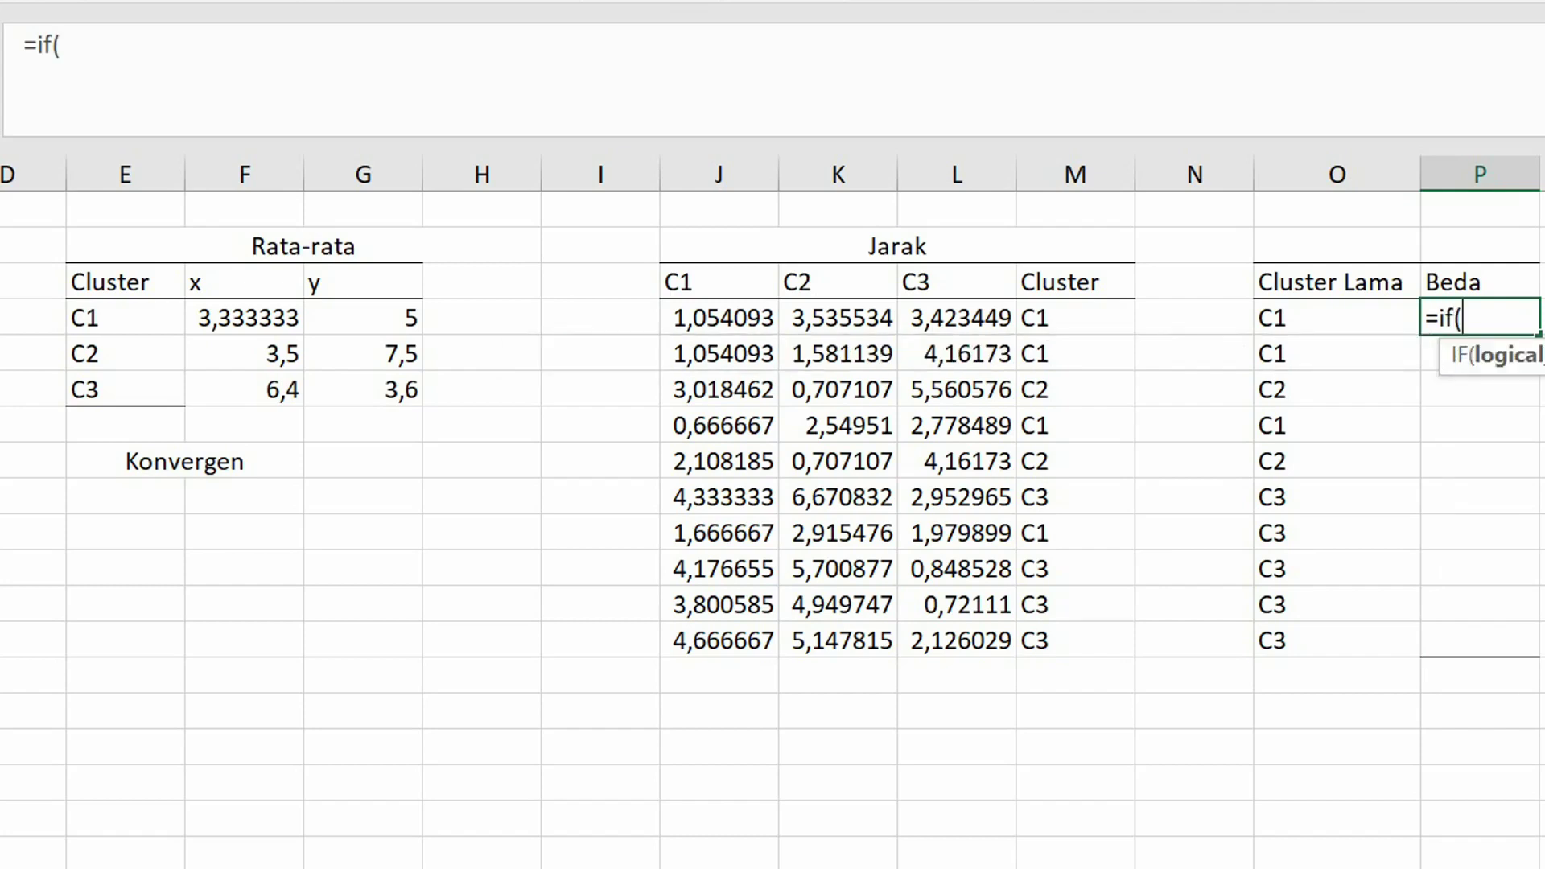
{"action": "left_click", "coordinate": [1074, 318]}
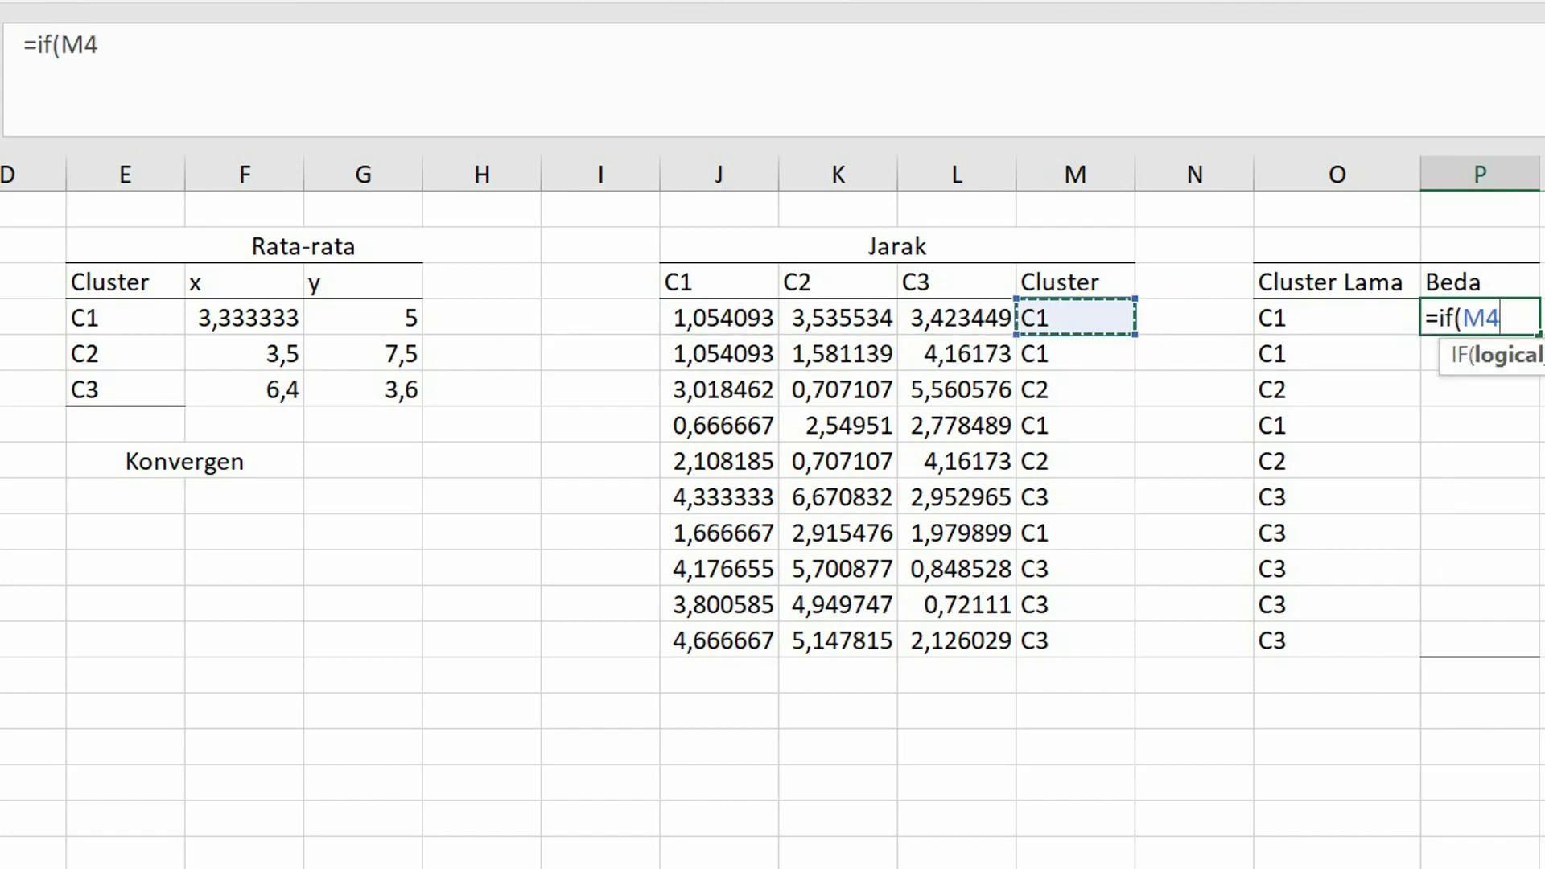
{"action": "type", "text": "="}
{"action": "left_click", "coordinate": [1314, 321]}
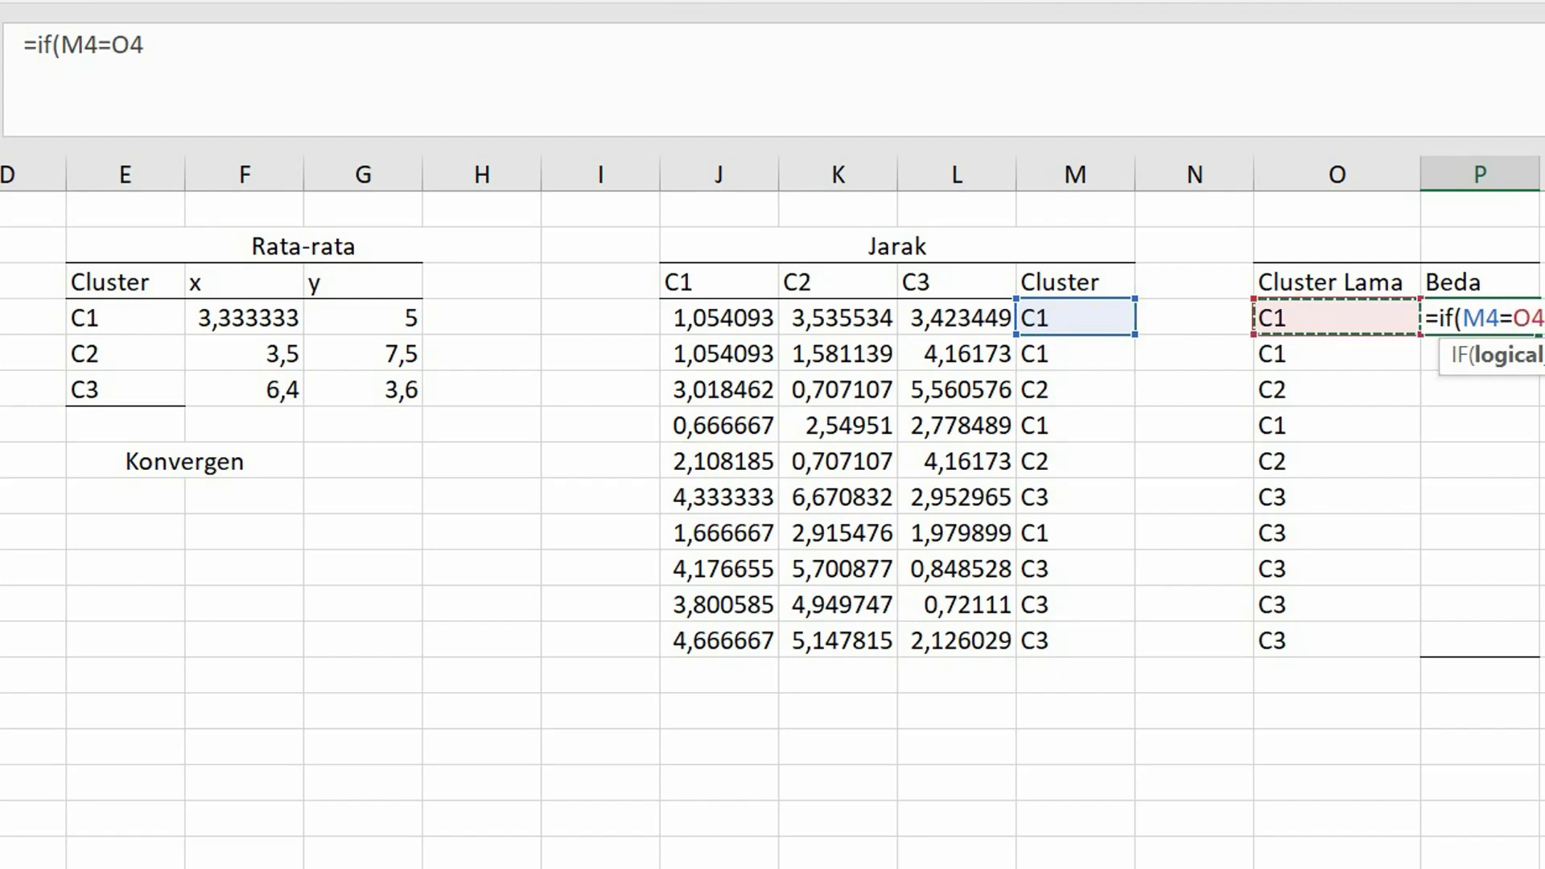
{"action": "type", "text": ";0"}
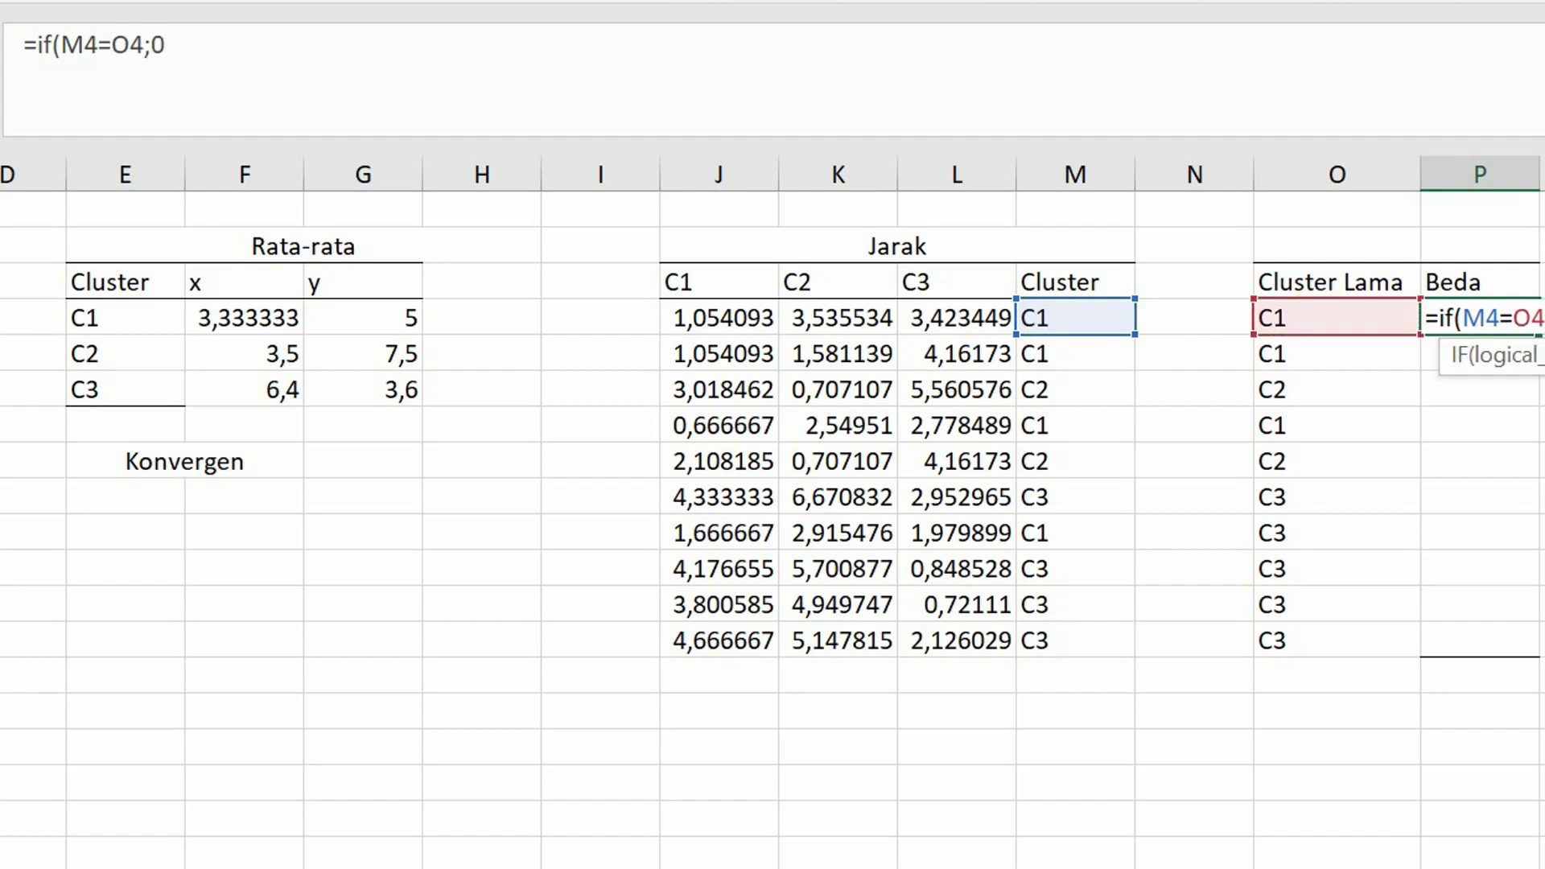
{"action": "type", "text": ";1)"}
{"action": "key", "text": "Return"}
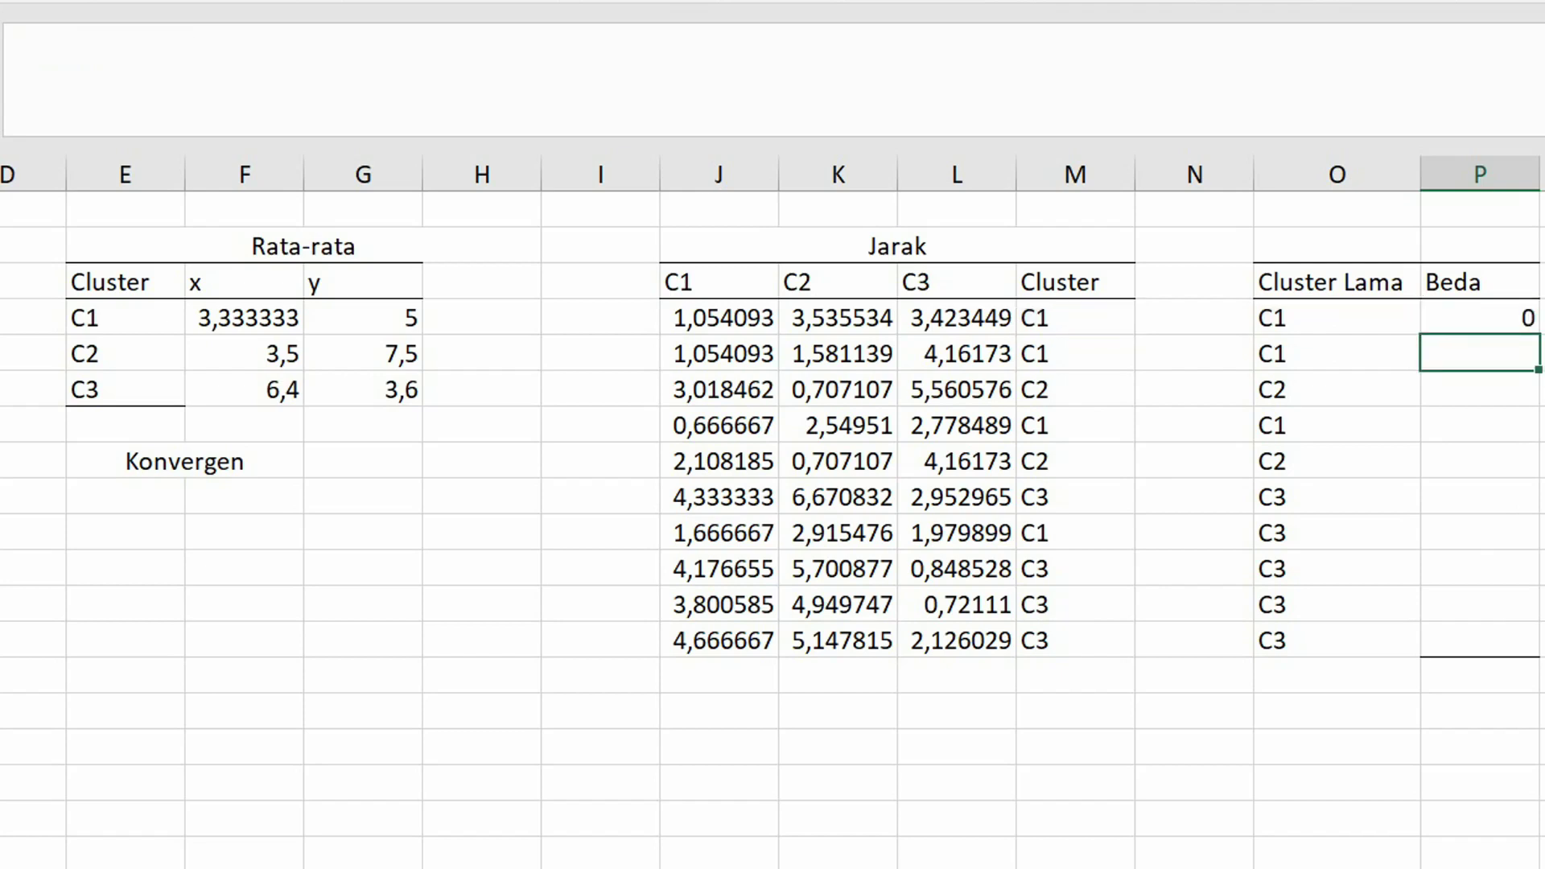
{"action": "left_click", "coordinate": [1495, 319]}
{"action": "left_click_drag", "start_coordinate": [1537, 334], "coordinate": [1531, 644]}
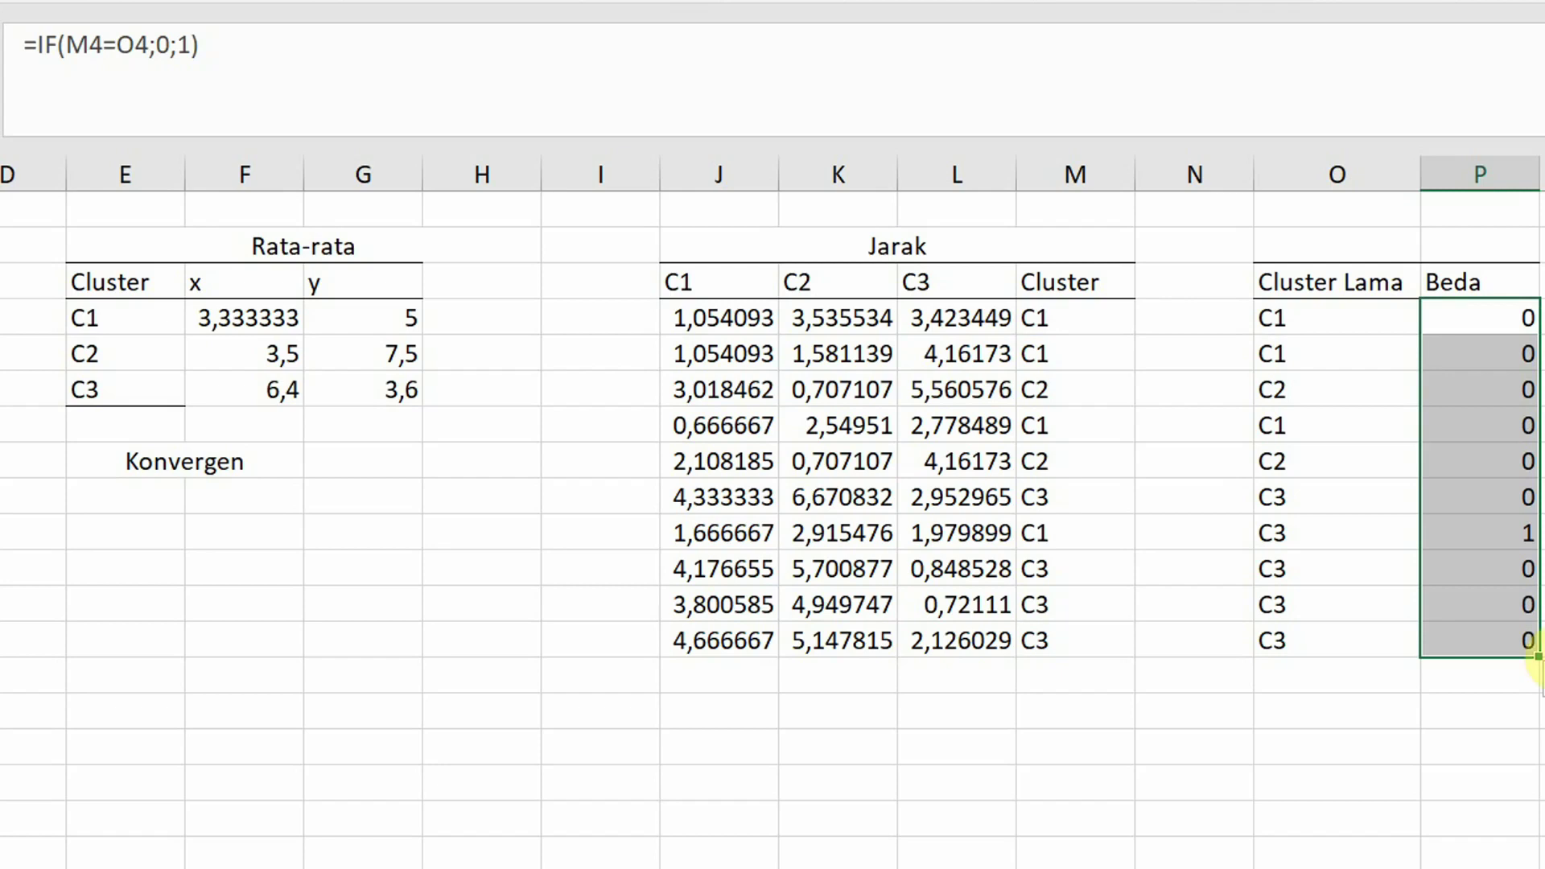
- Total the Beda column in the Konvergen cell G8 with =SUM(P4:P13)
{"action": "left_click", "coordinate": [362, 455]}
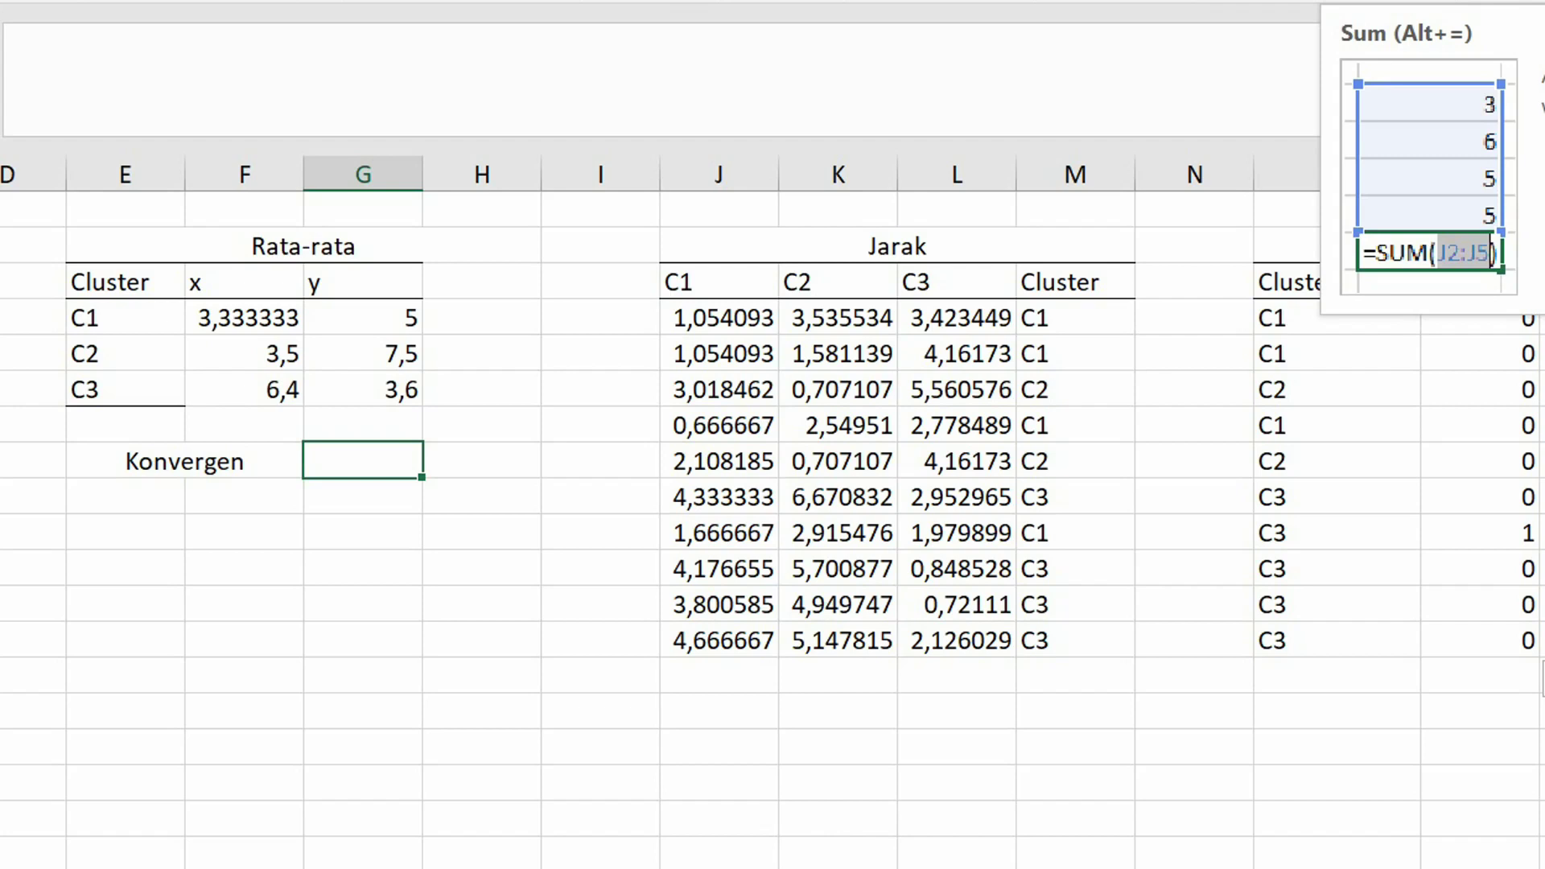
{"action": "key", "text": "alt+equal"}
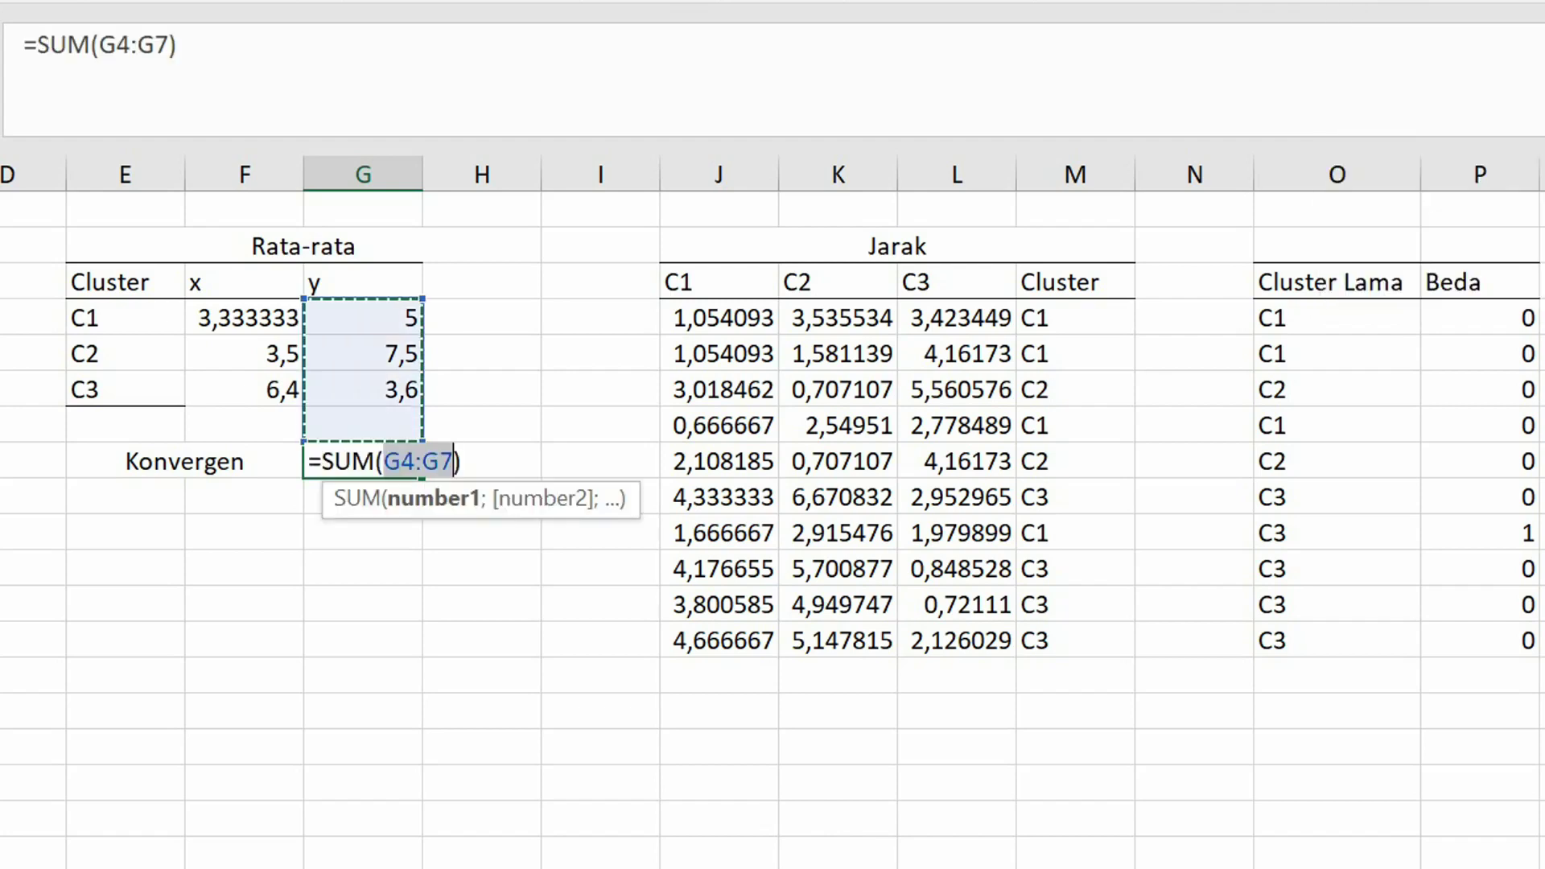
{"action": "left_click_drag", "start_coordinate": [1487, 322], "coordinate": [1479, 640]}
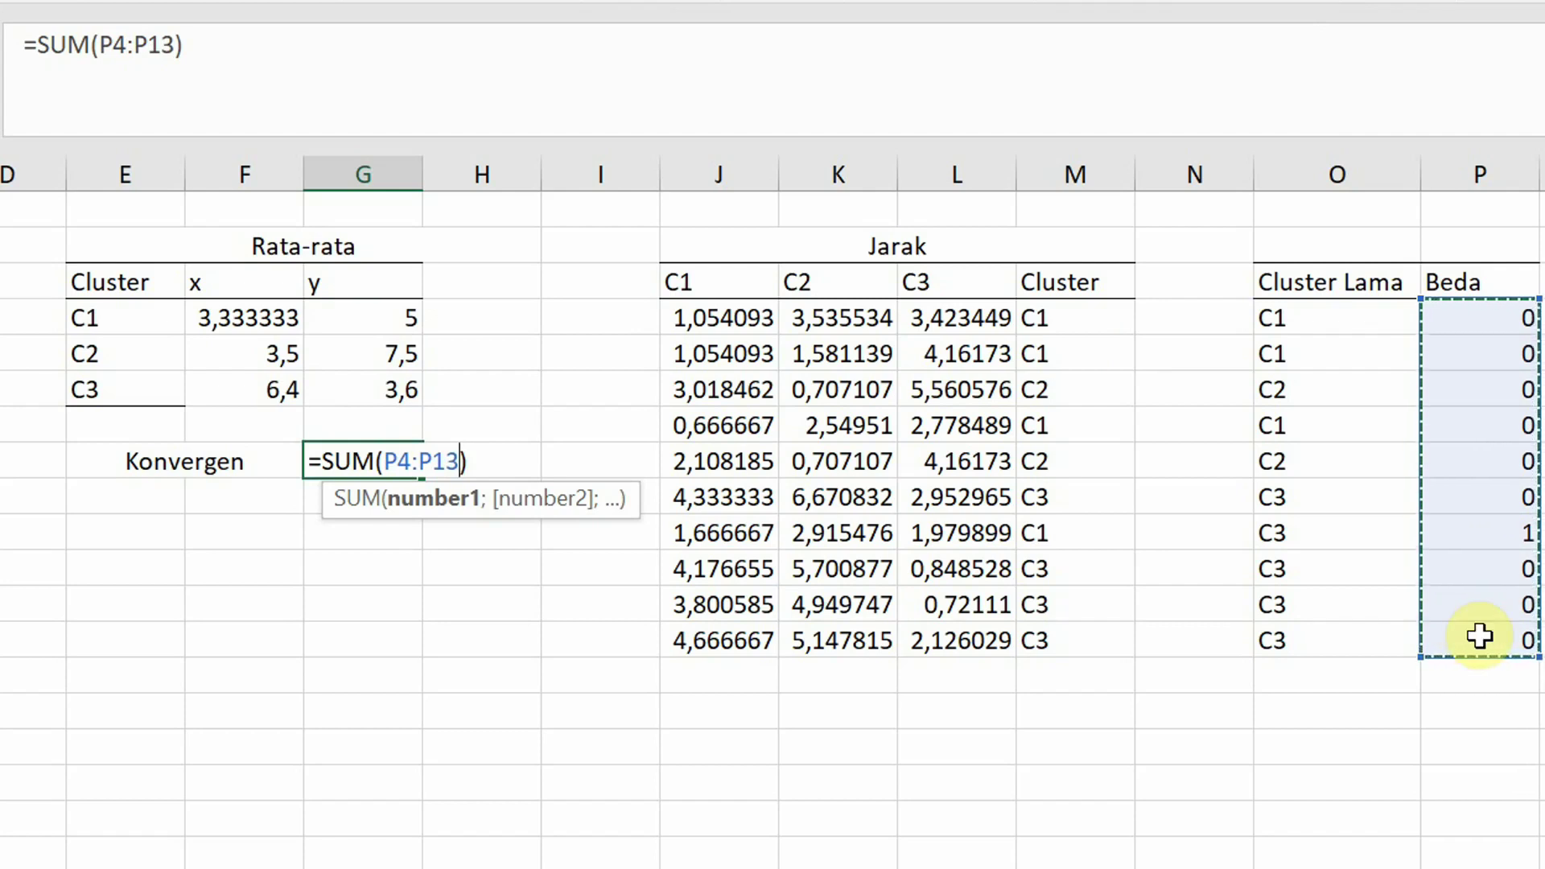
{"action": "key", "text": "Return"}
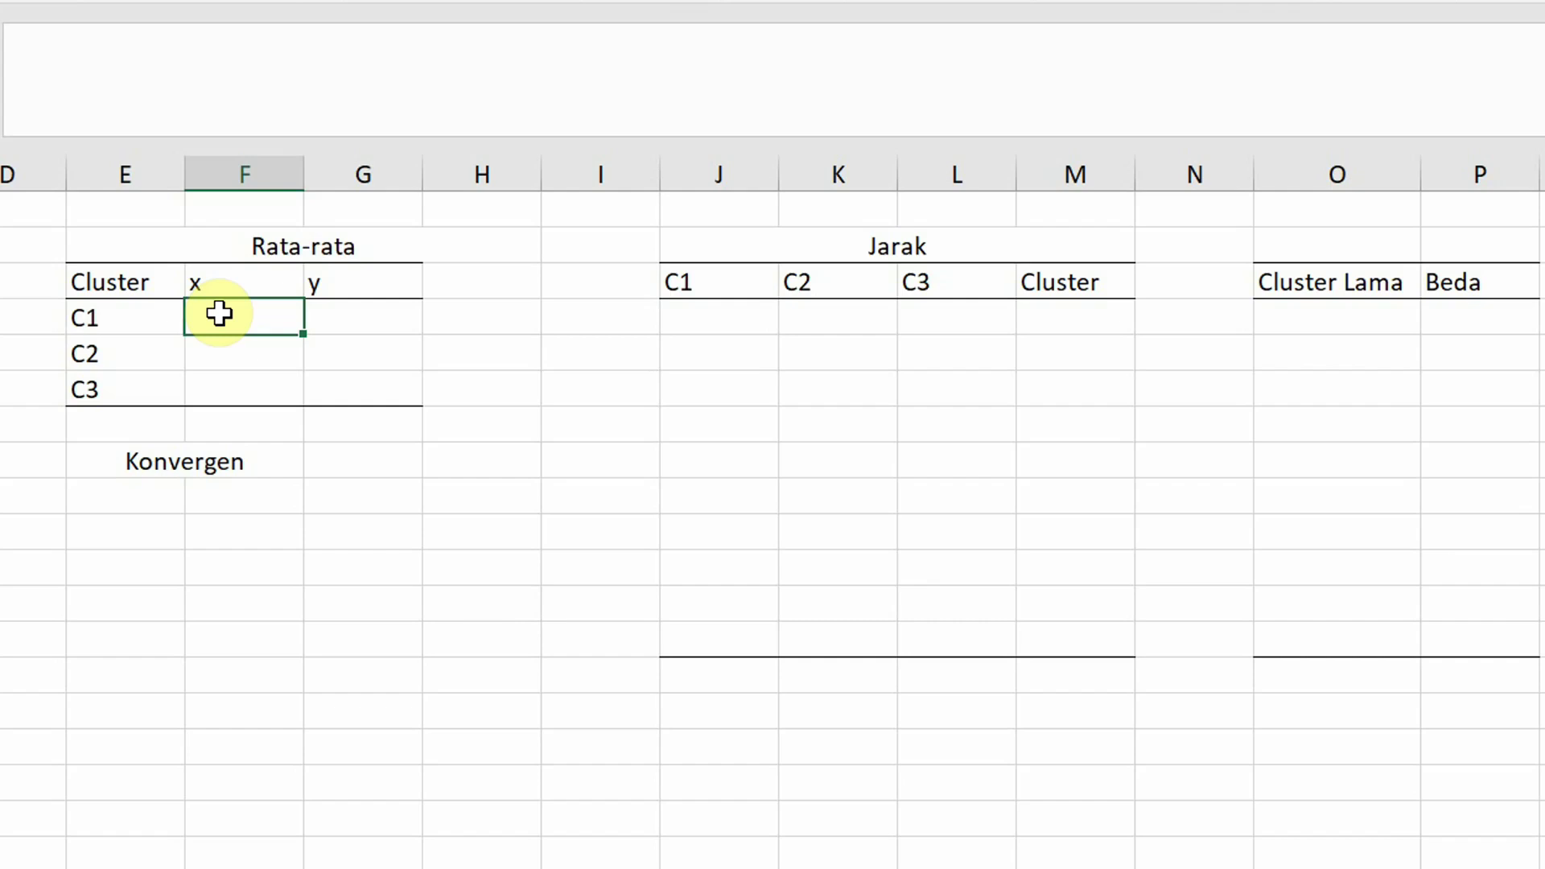
- Start an AVERAGEIF formula in F4 of the next iteration's empty sheet, with the absolute criteria range Sheet2!$M$4:$M$13
{"action": "type", "text": "=averag"}
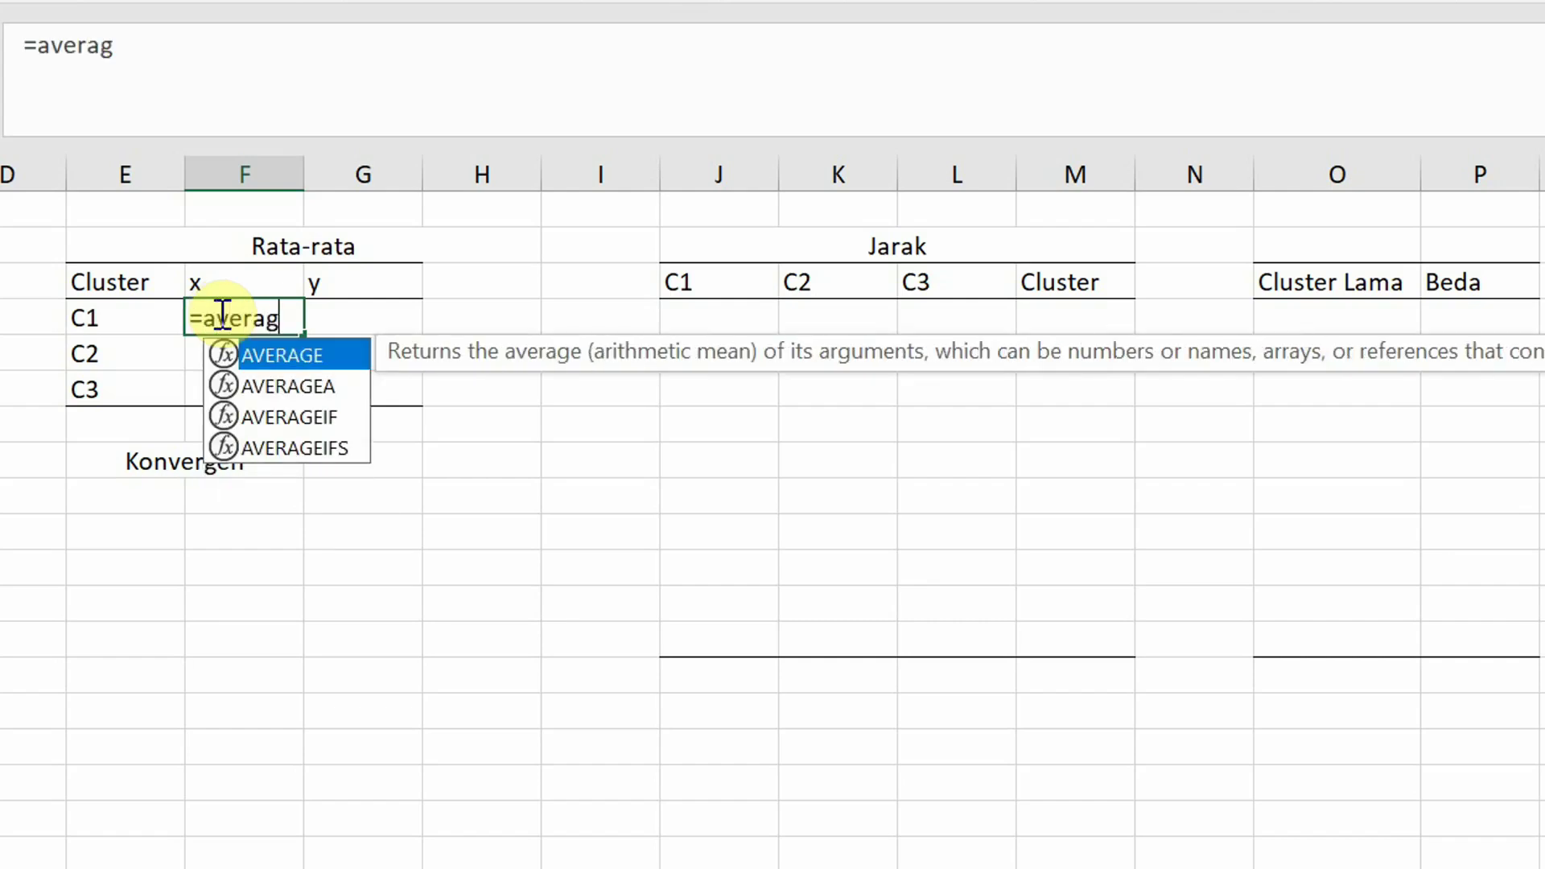
{"action": "double_click", "coordinate": [229, 417]}
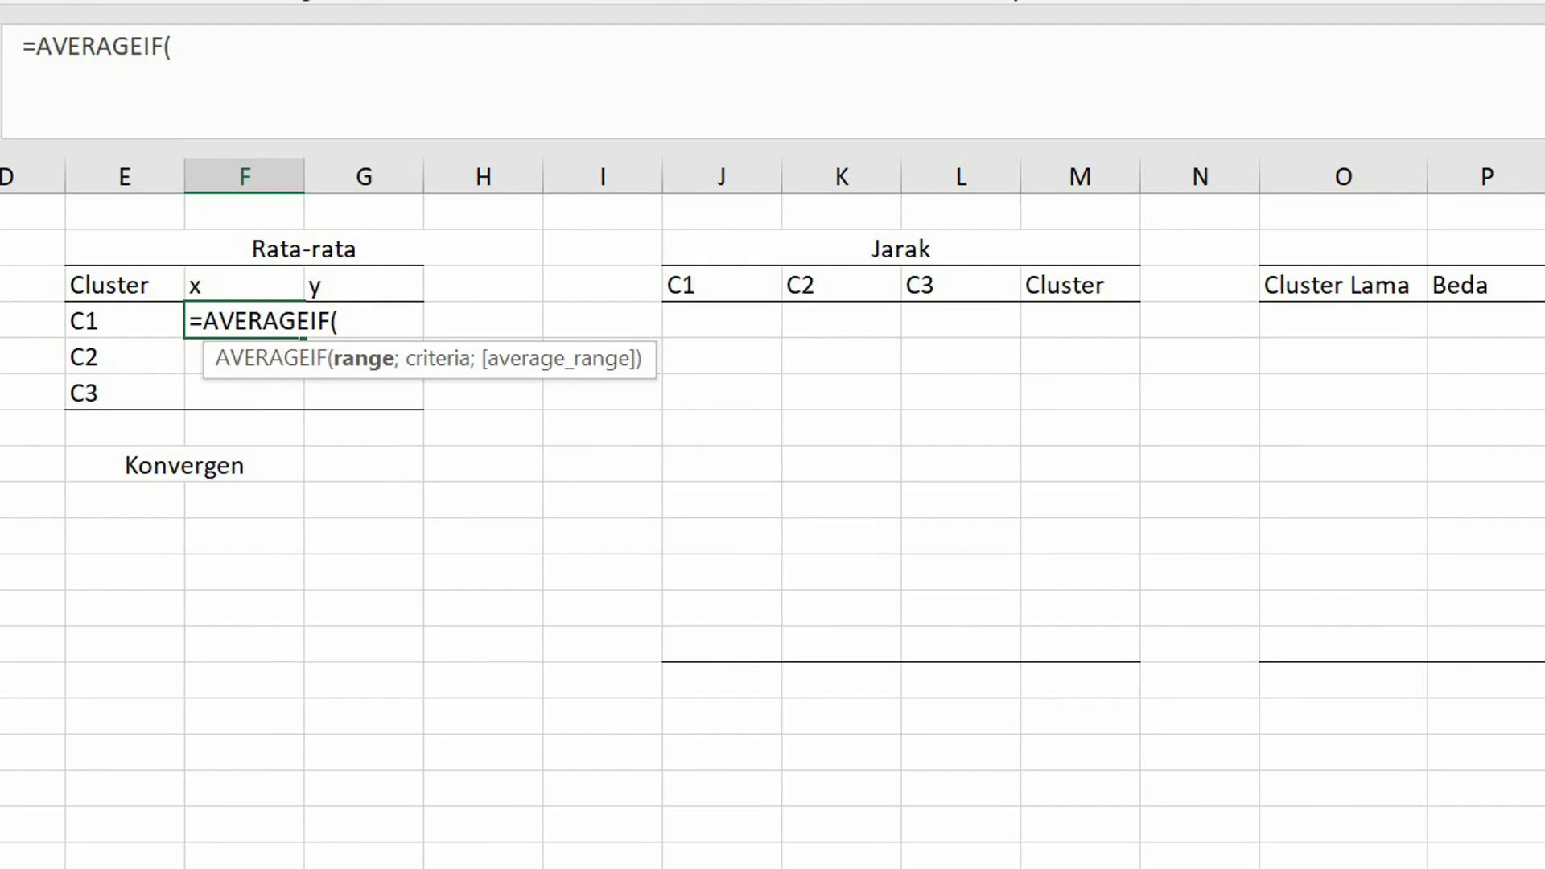
{"action": "key", "text": "ctrl+Page_Up"}
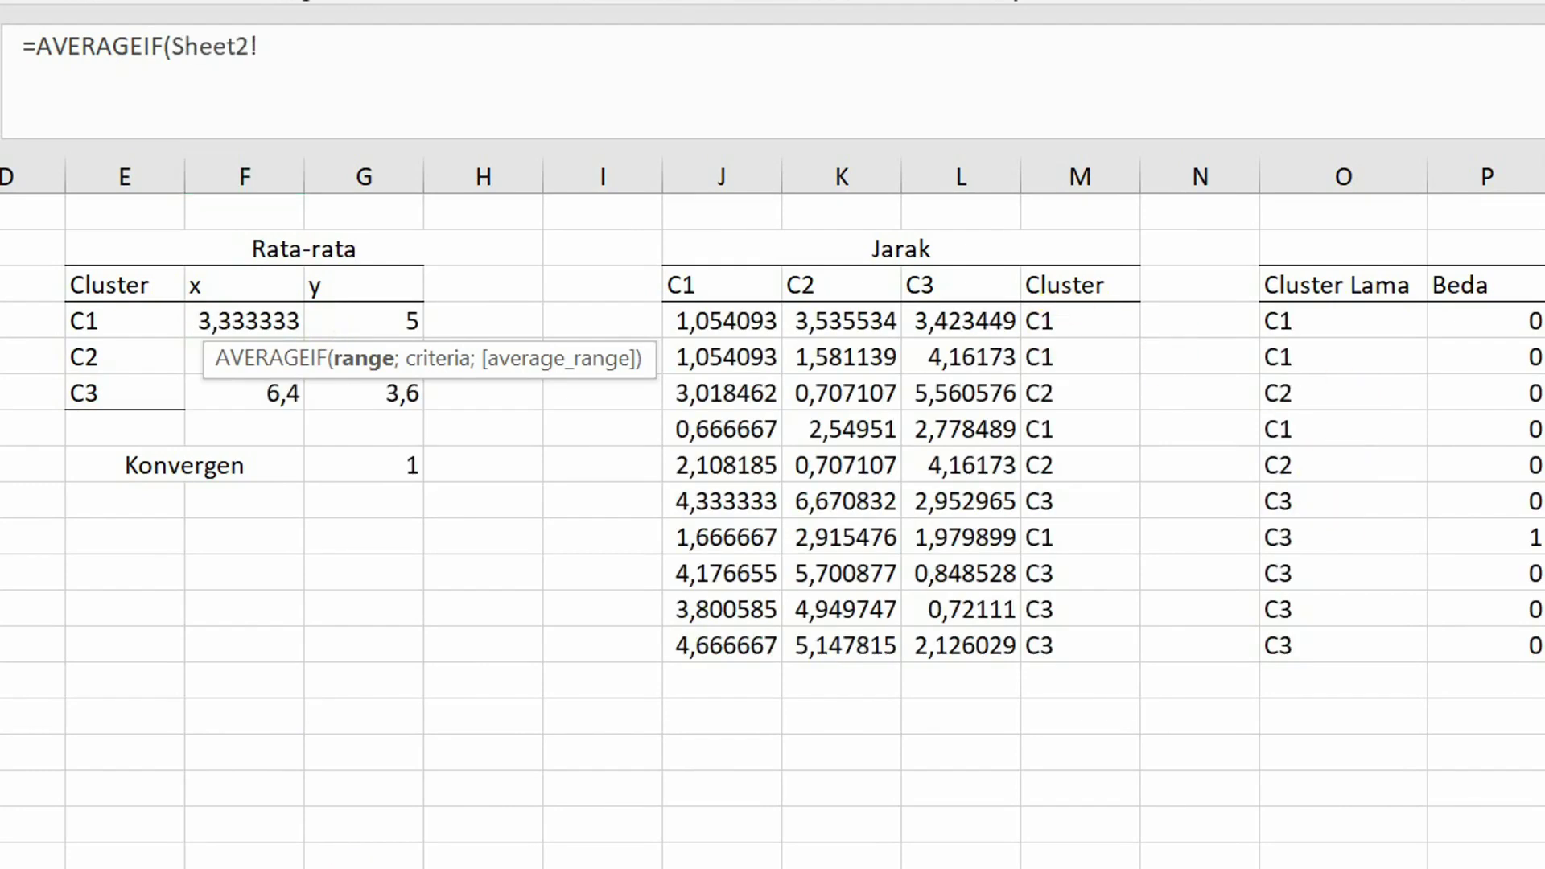
{"action": "left_click_drag", "start_coordinate": [1046, 321], "coordinate": [1059, 643]}
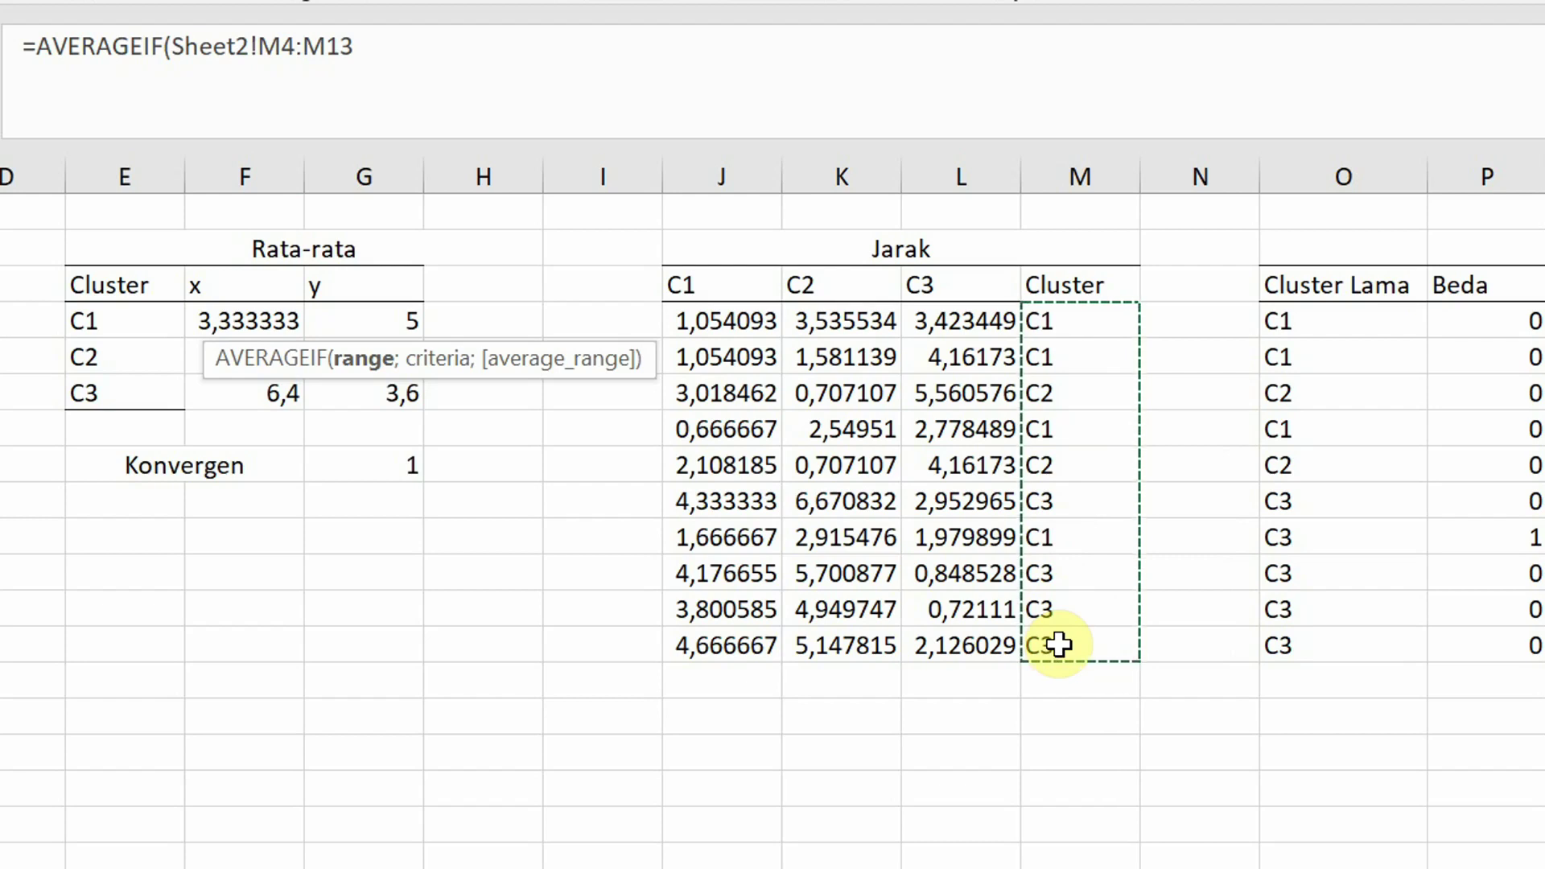
{"action": "key", "text": "F4"}
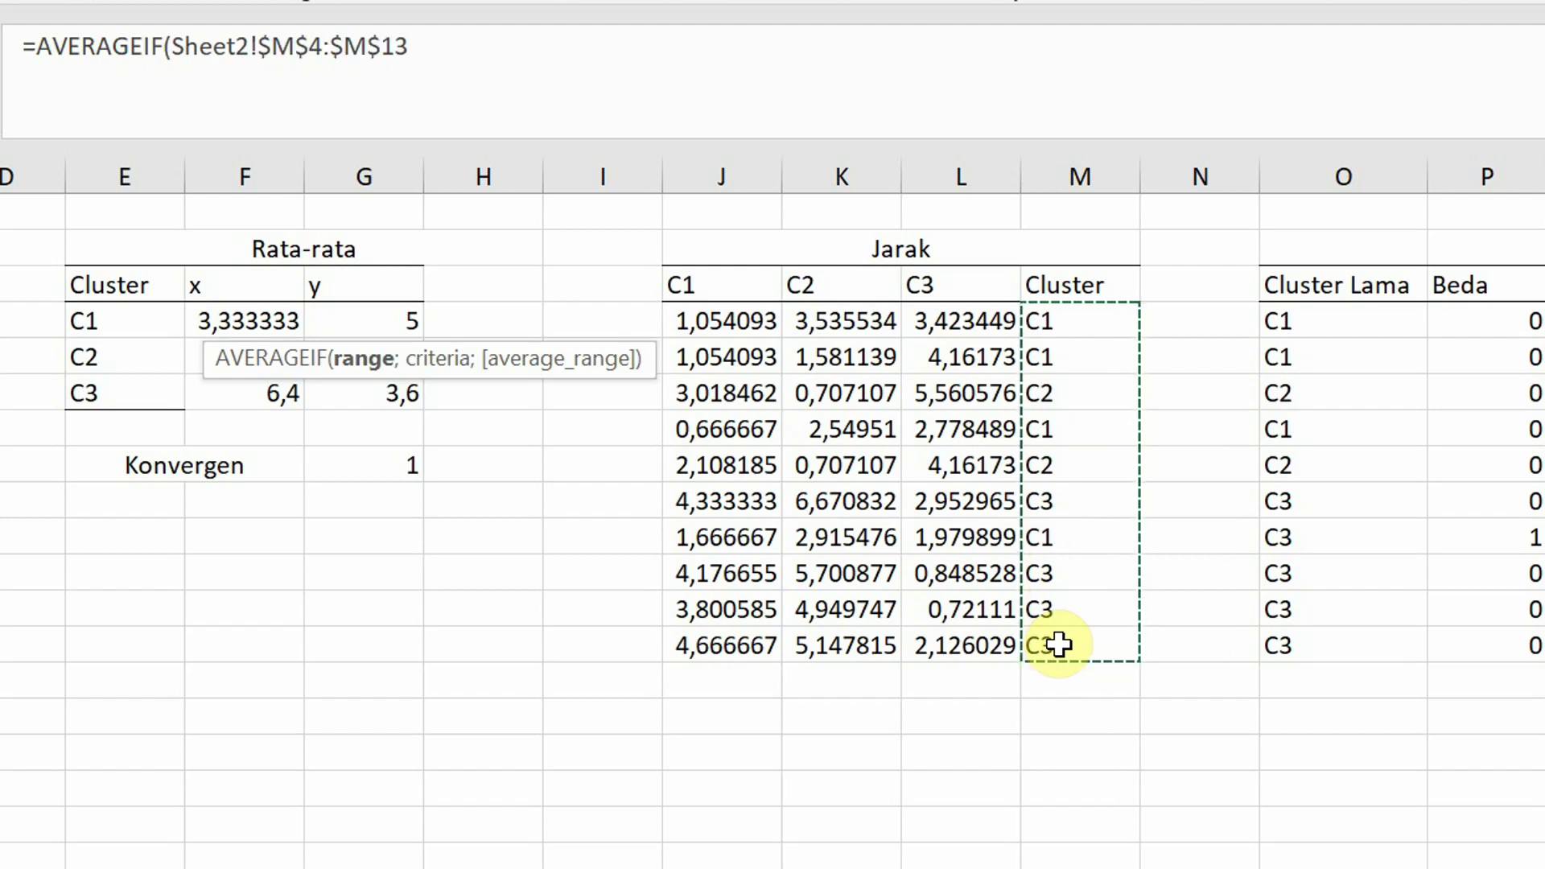
- Complete the F4 formula with criterion $E4 and average range Sheet2!B$4:B$13, and fill it across F4:G6
{"action": "type", "text": ";$"}
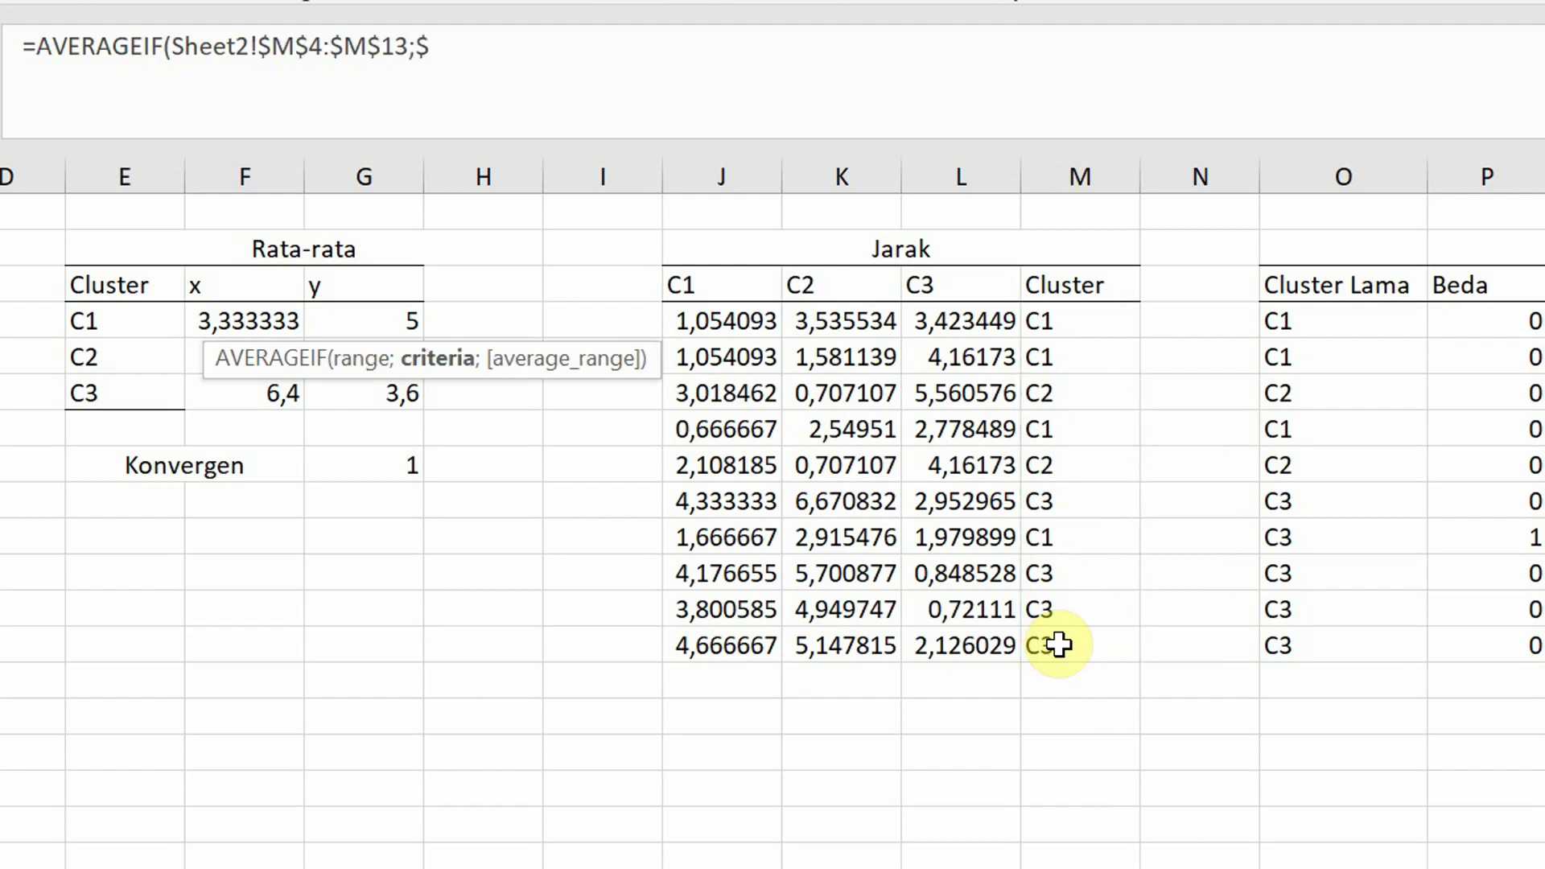
{"action": "type", "text": "e4;"}
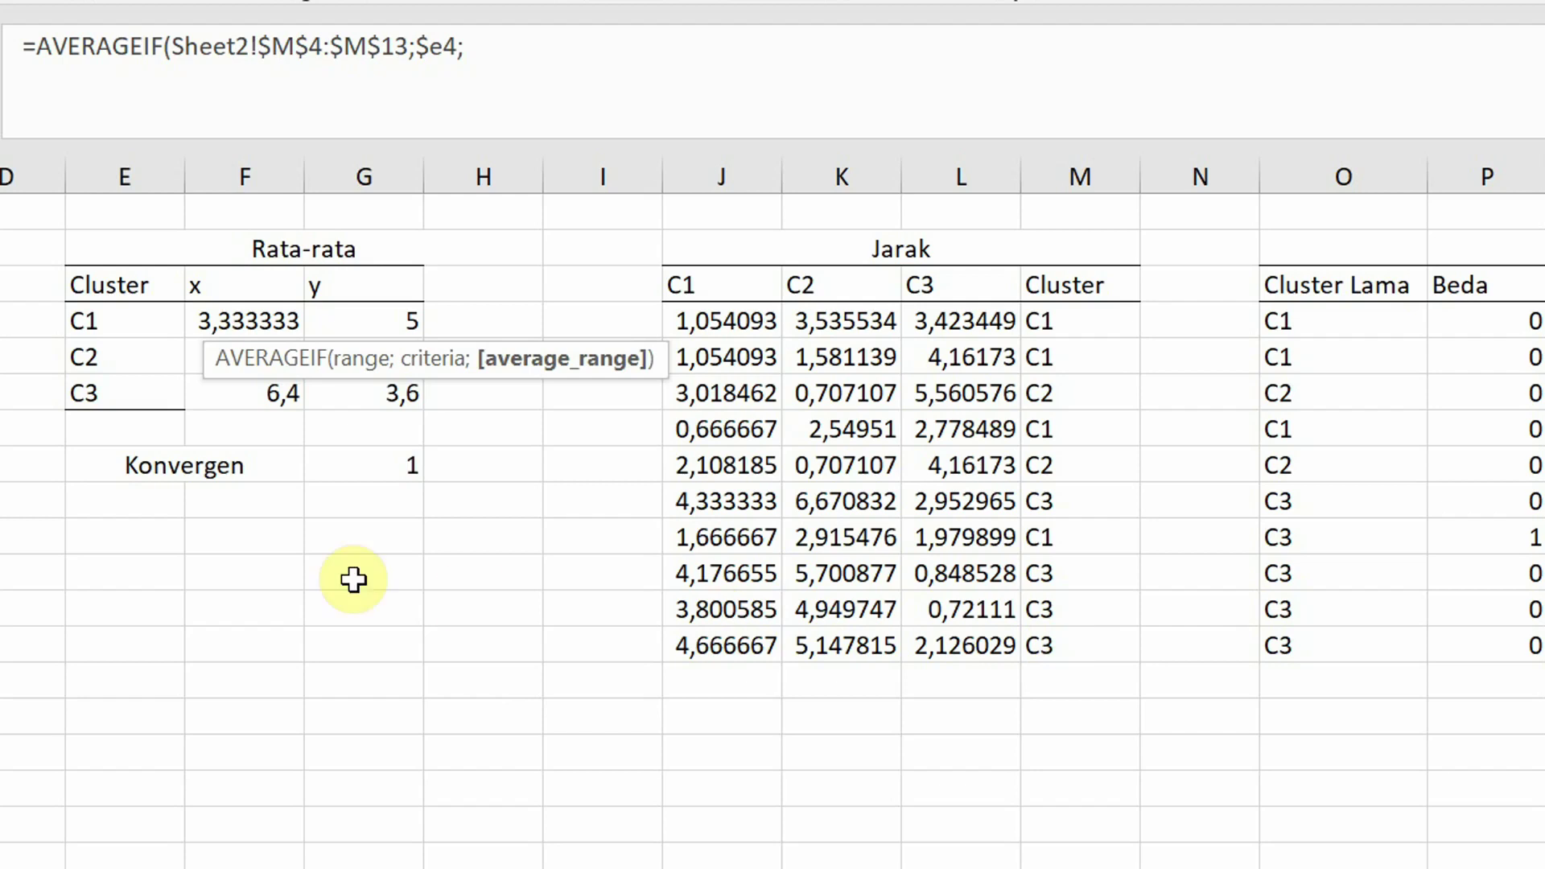
{"action": "type", "text": "Sheet2!B4:B13"}
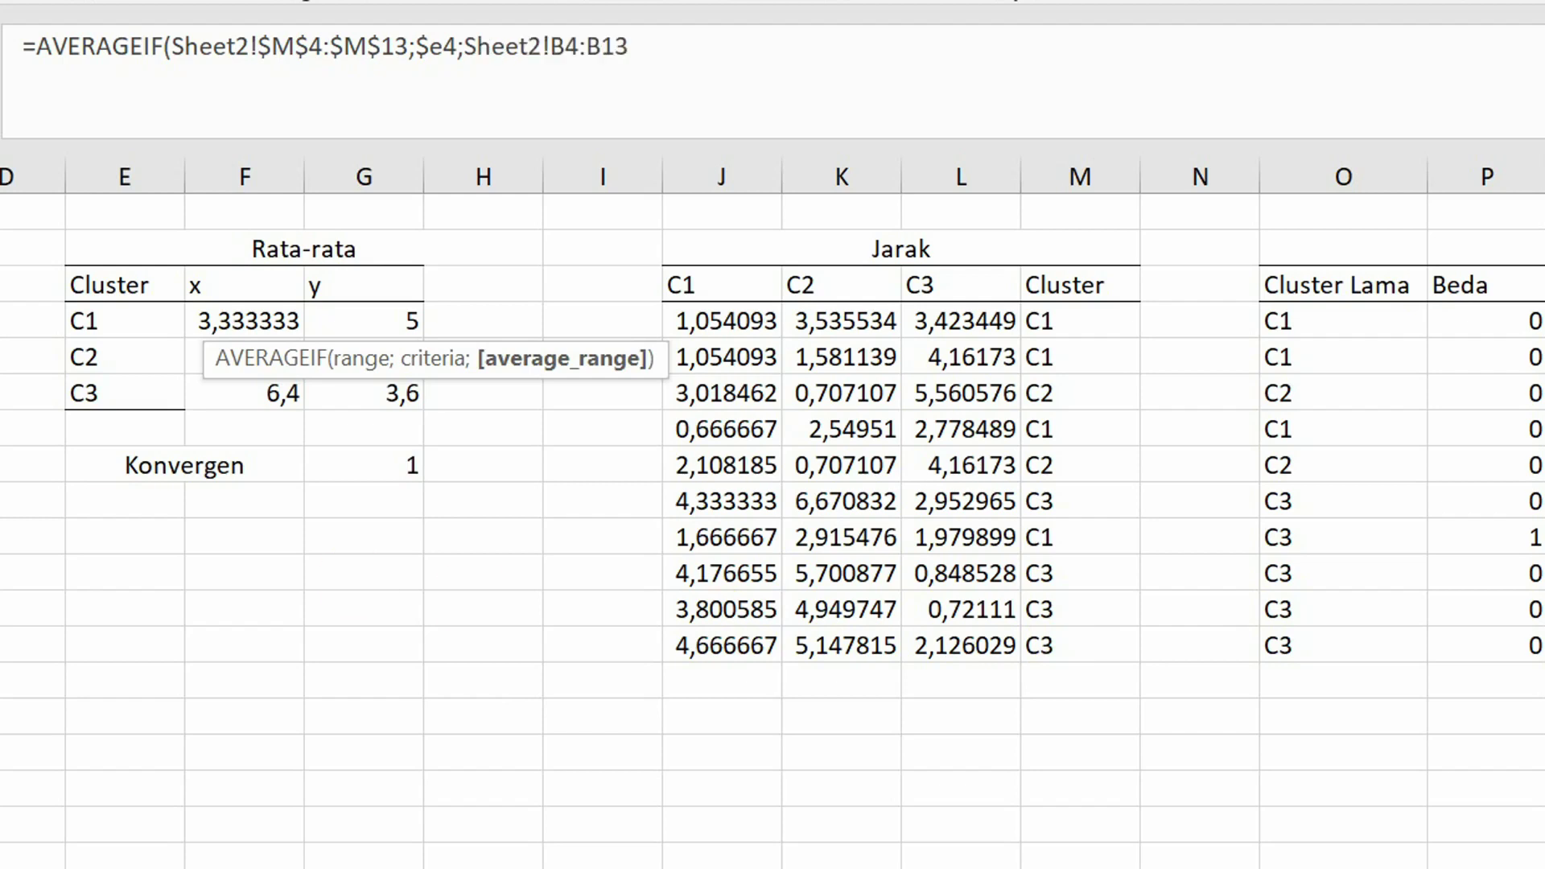
{"action": "key", "text": "F4"}
{"action": "key", "text": "F4"}
{"action": "type", "text": ")"}
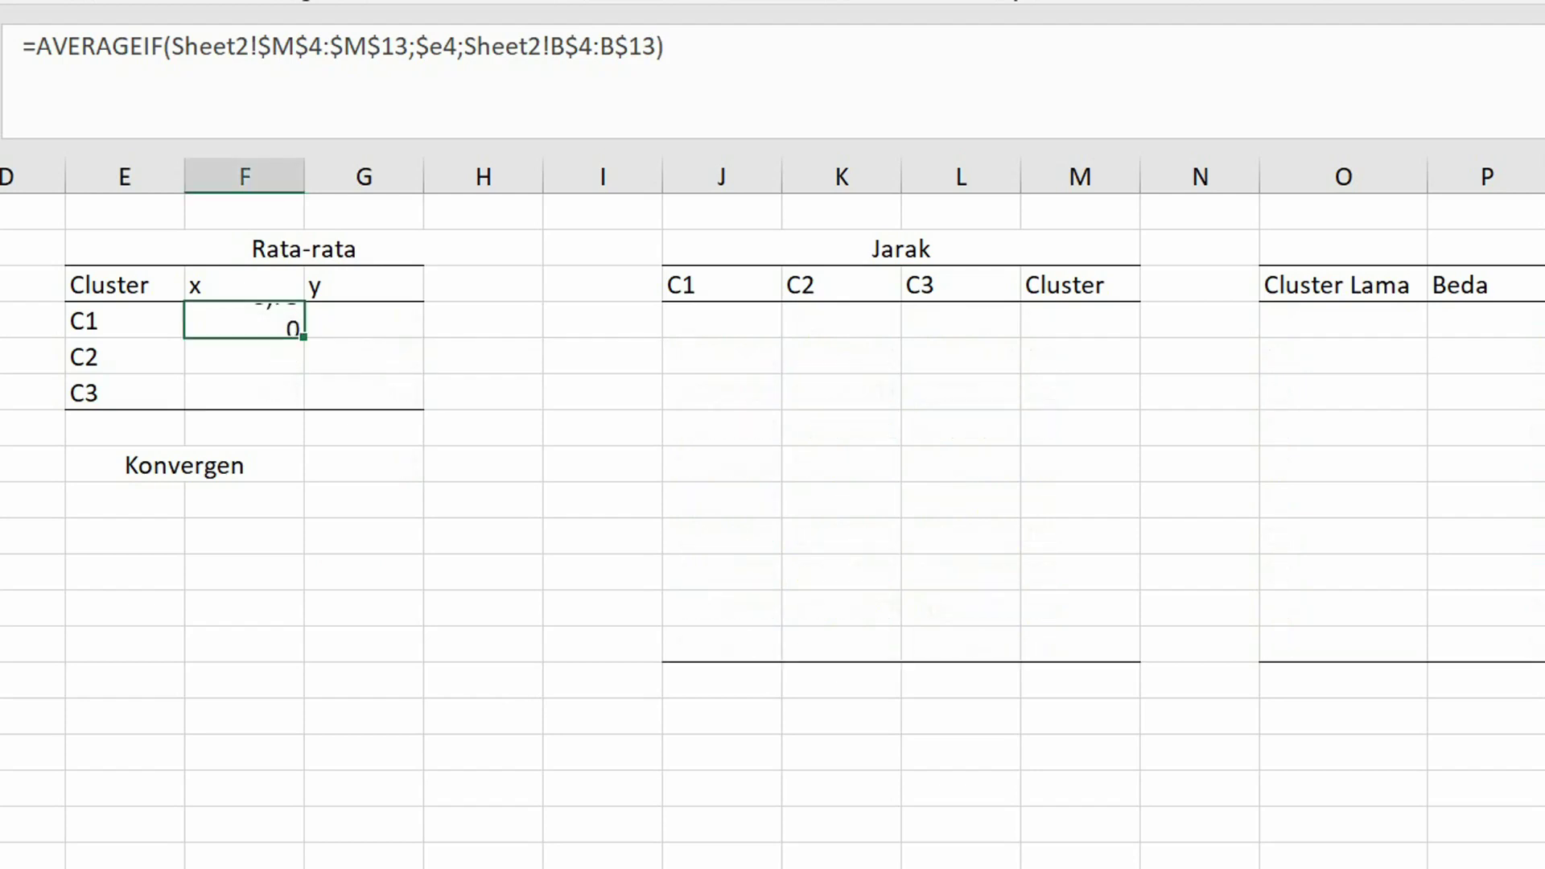
{"action": "key", "text": "Return"}
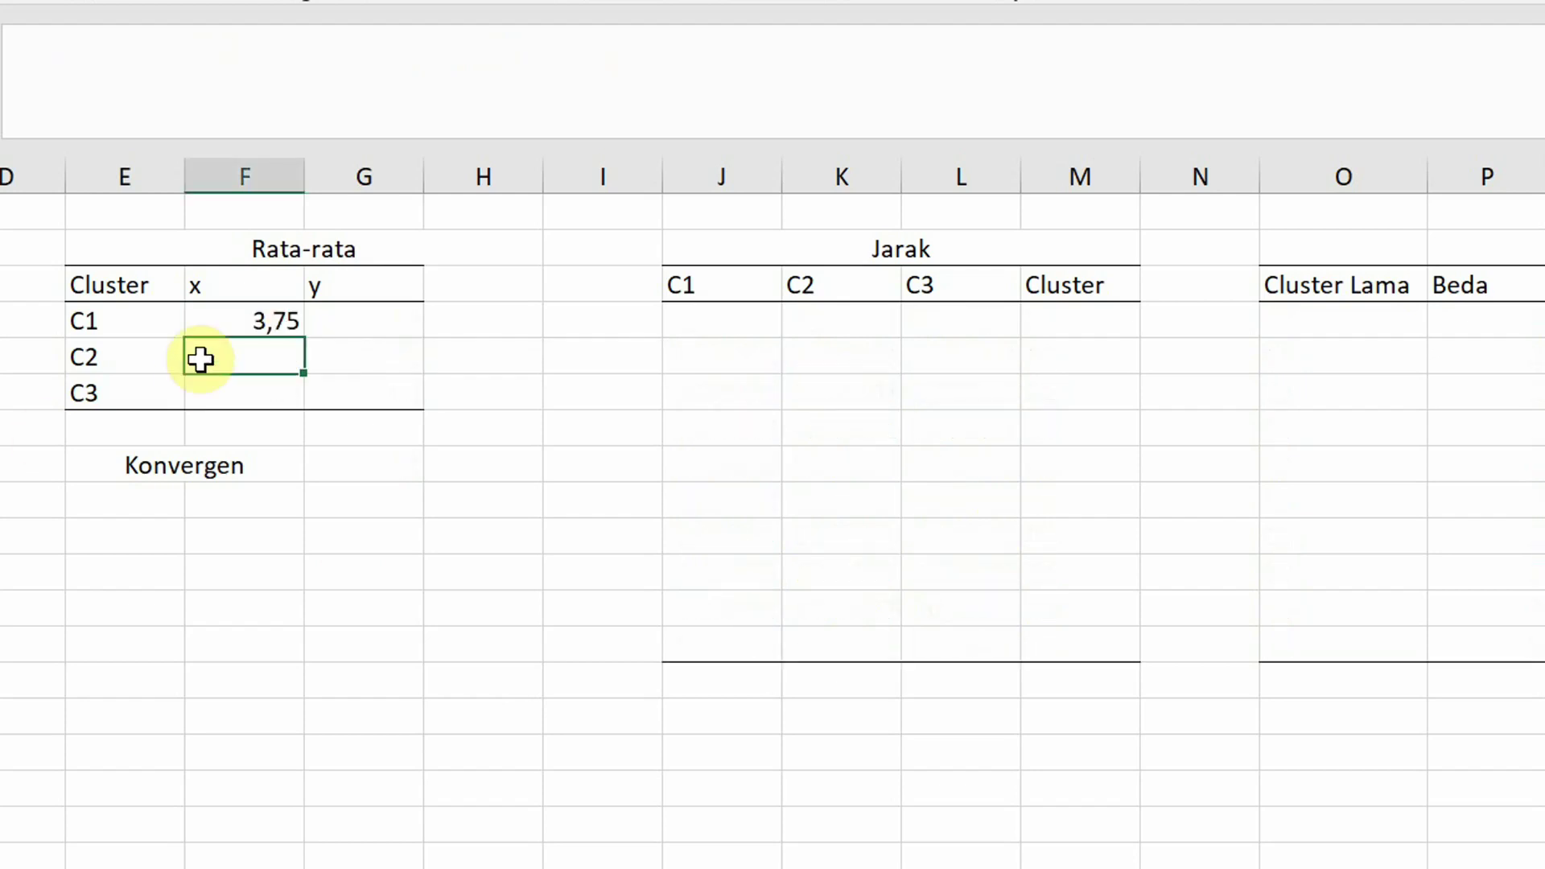
{"action": "left_click", "coordinate": [256, 321]}
{"action": "left_click_drag", "start_coordinate": [306, 336], "coordinate": [426, 407]}
- Enter the C1 distance formula =SQRT(($B4-F$4)^2+($C4-G$4)^2) in J4 and fill it down through J13
{"action": "left_click", "coordinate": [713, 318]}
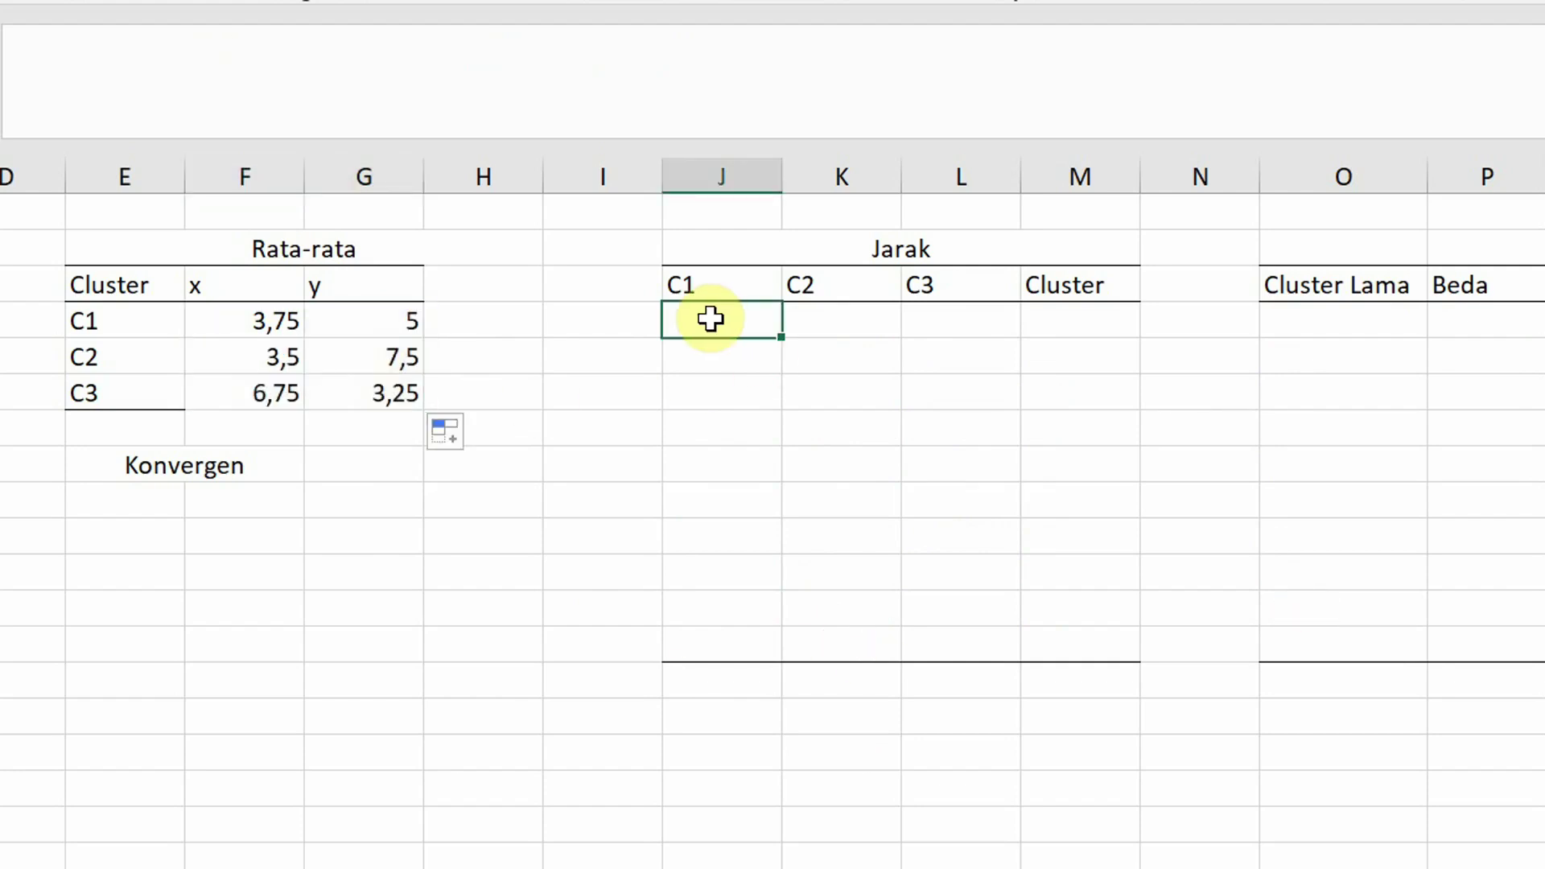
{"action": "type", "text": "=sqrt"}
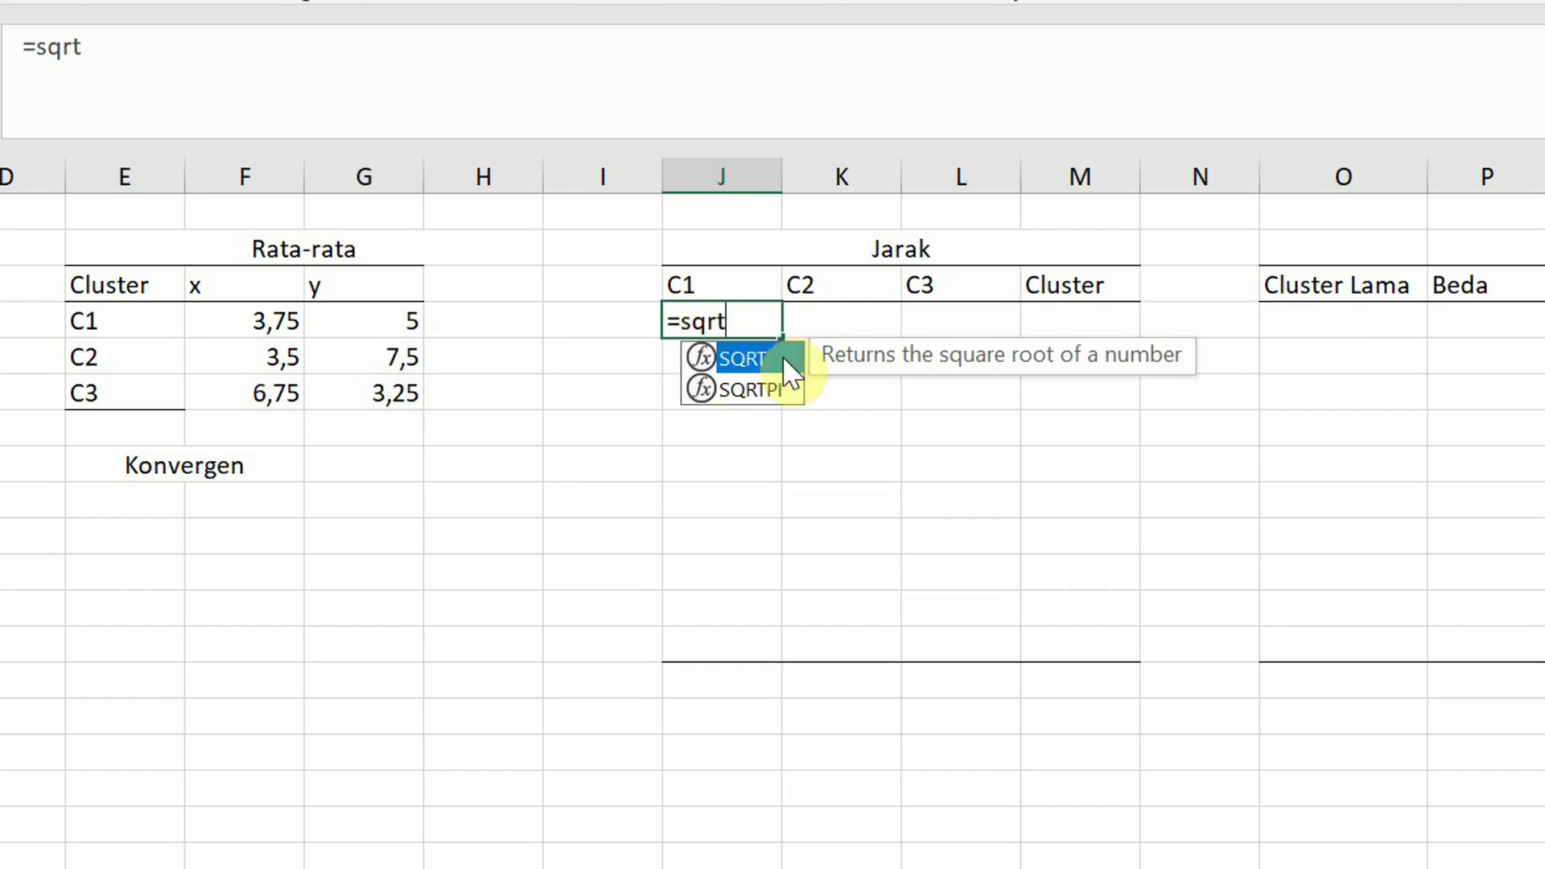
{"action": "key", "text": "Tab"}
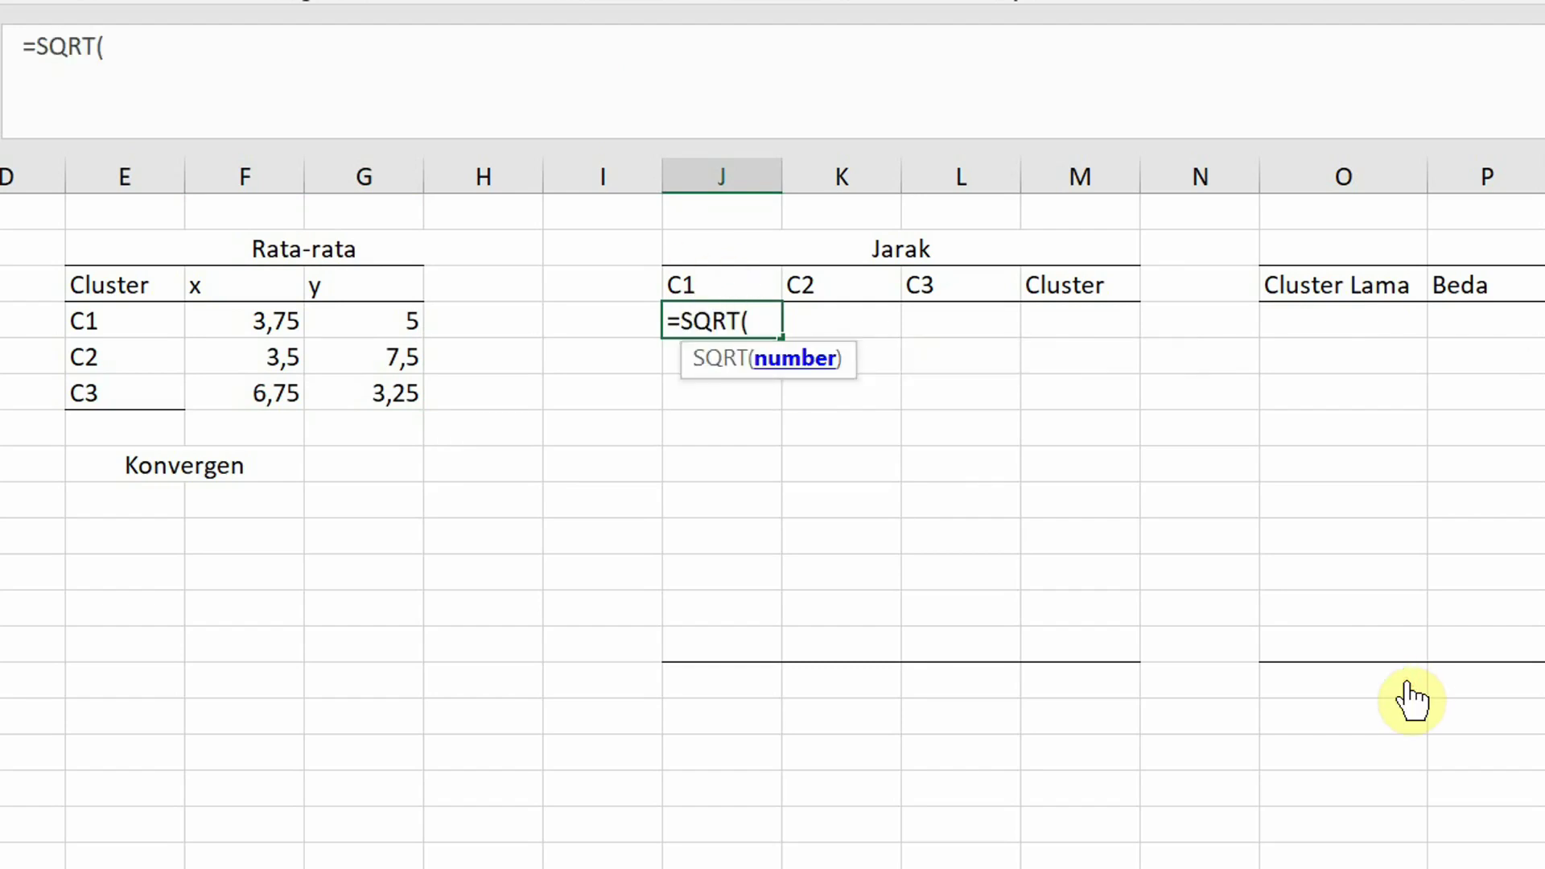
{"action": "type", "text": "("}
{"action": "type", "text": "$b"}
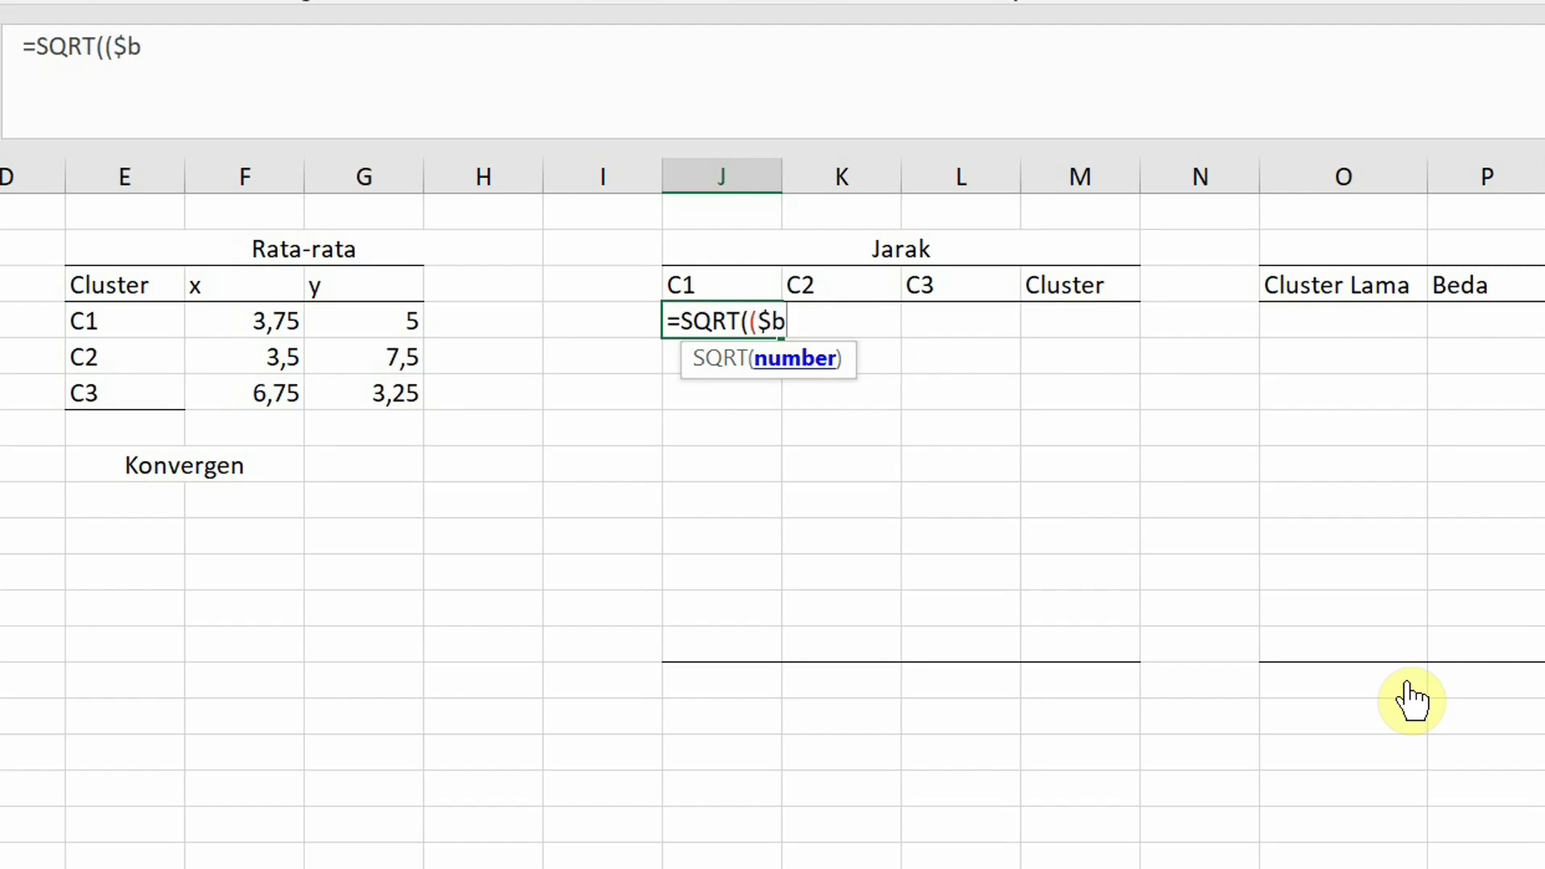
{"action": "type", "text": "4-f"}
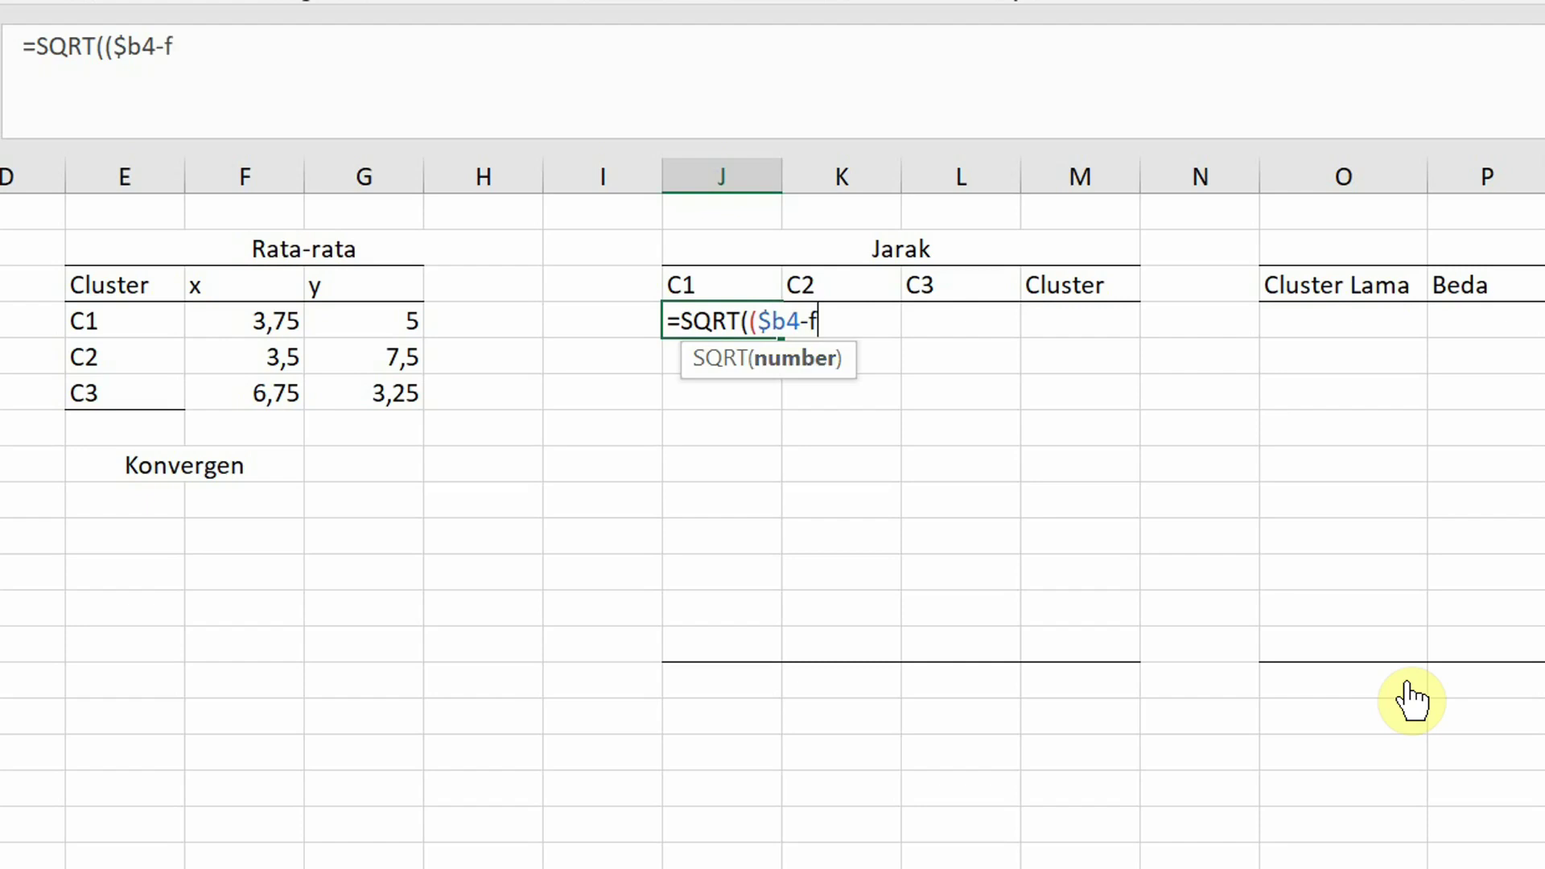
{"action": "type", "text": "$4"}
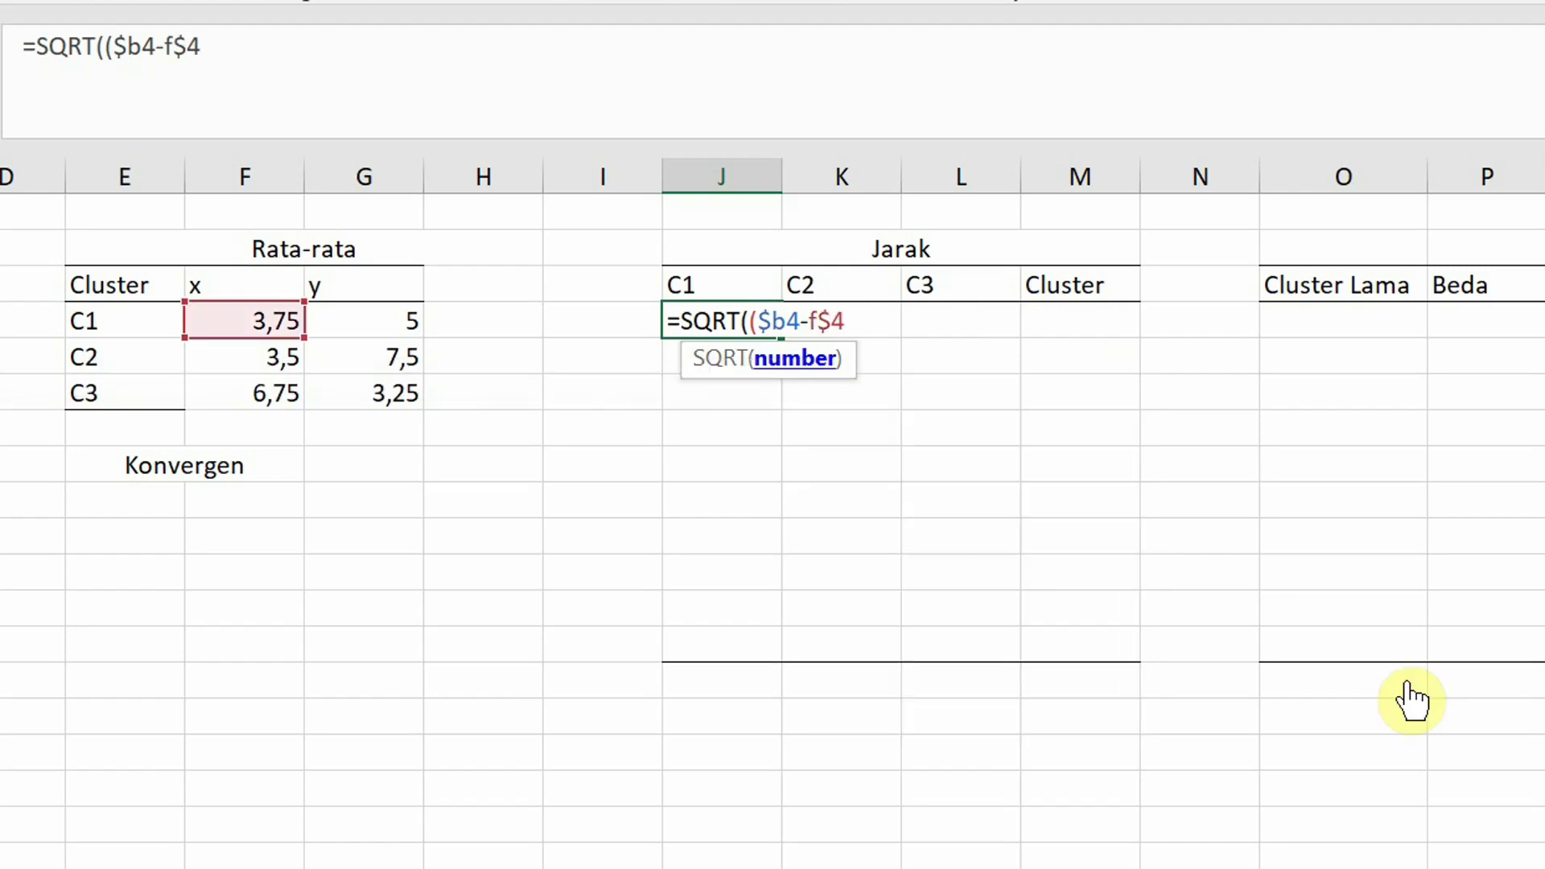
{"action": "type", "text": ")^2+($c4"}
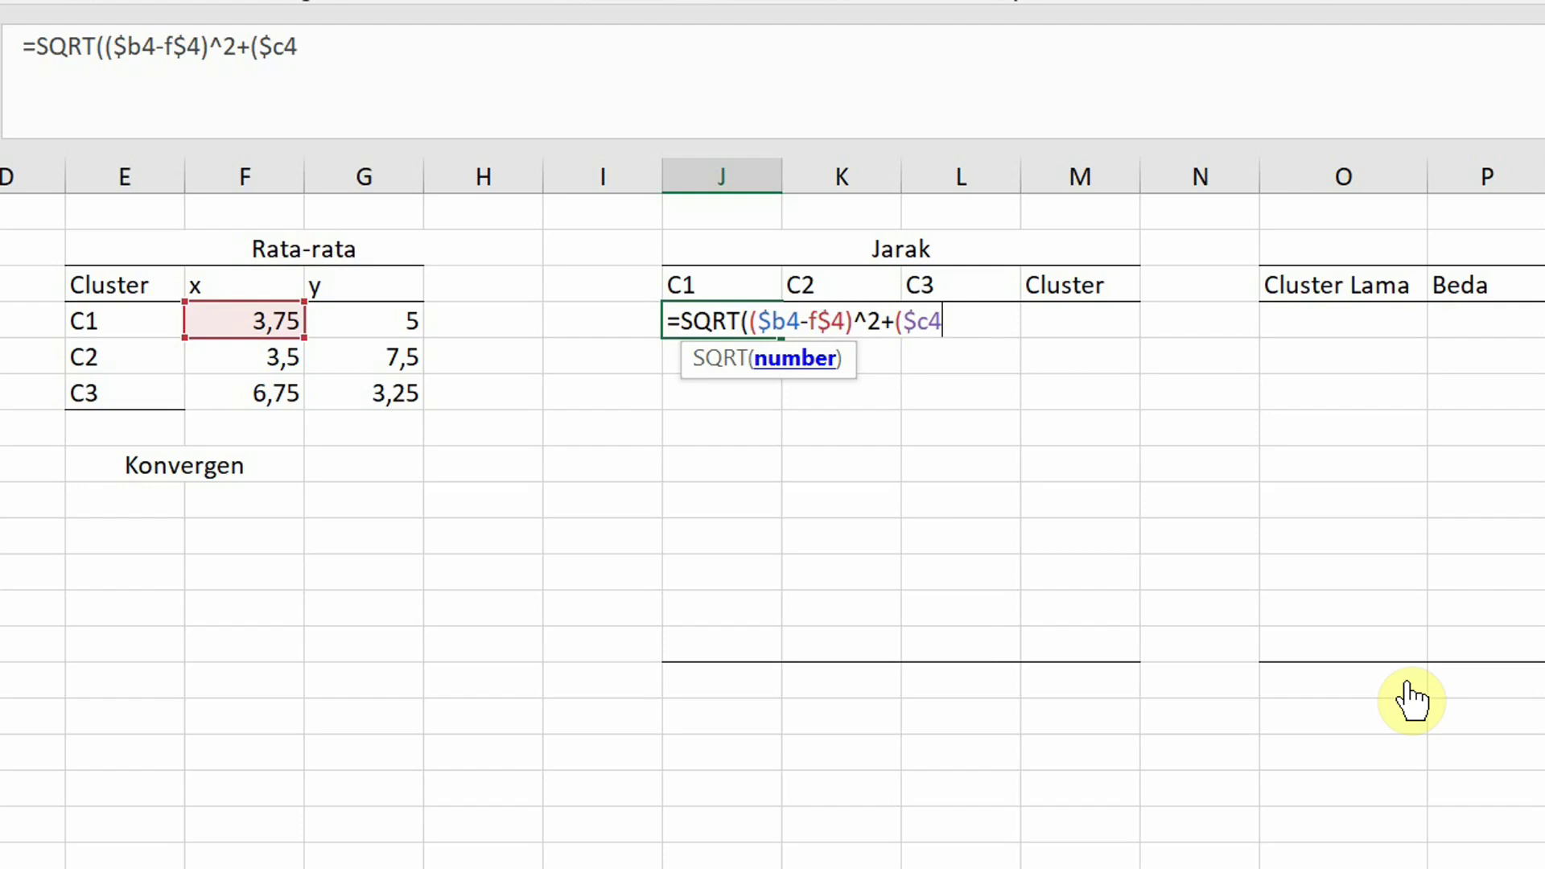
{"action": "type", "text": "-g"}
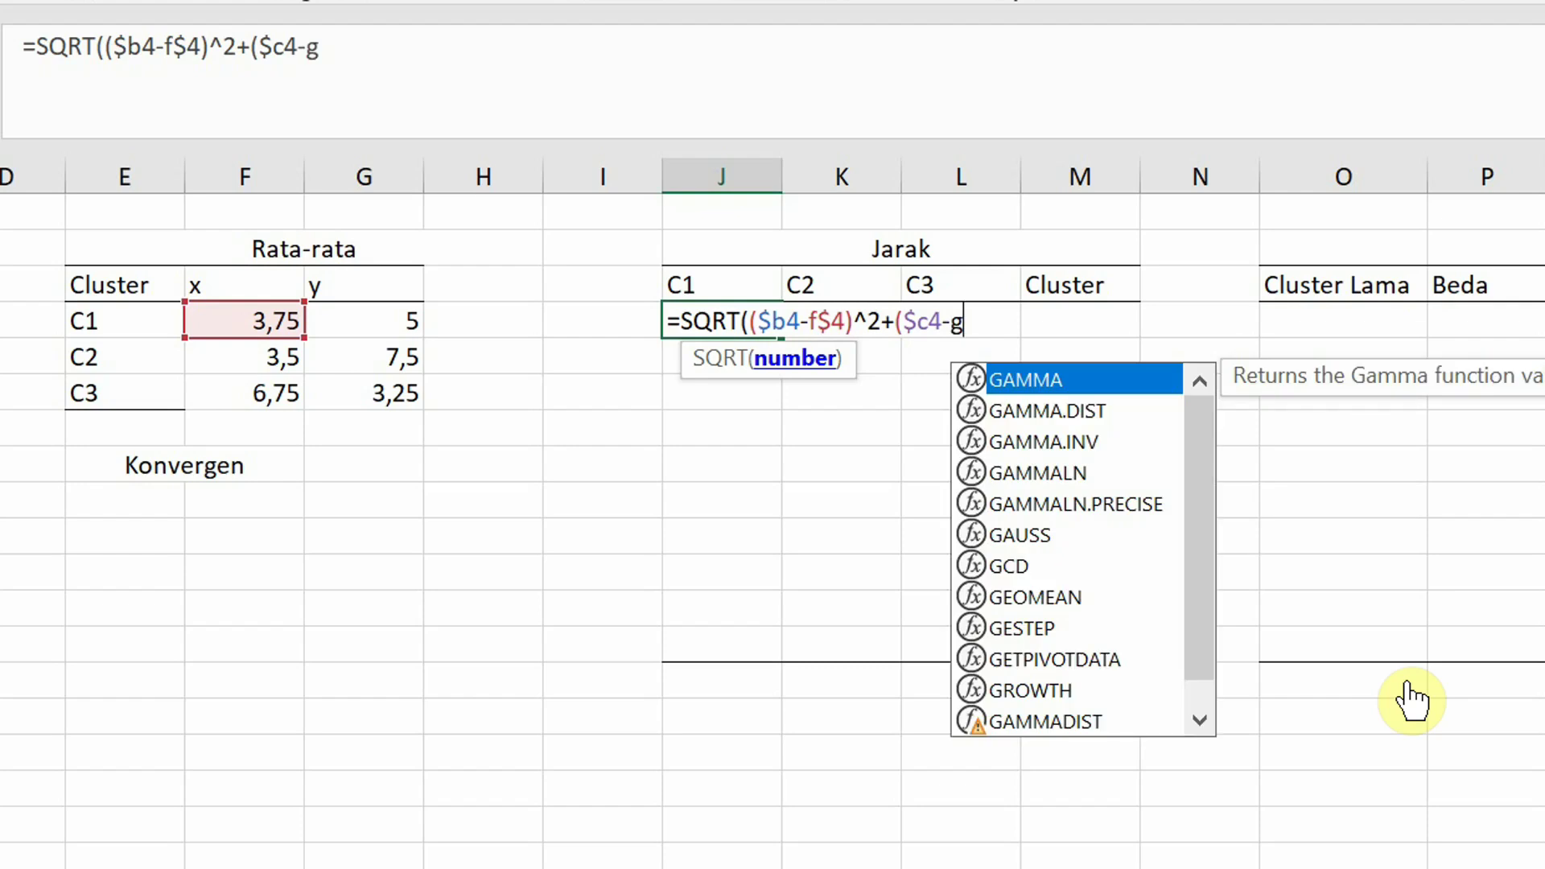
{"action": "type", "text": "$4"}
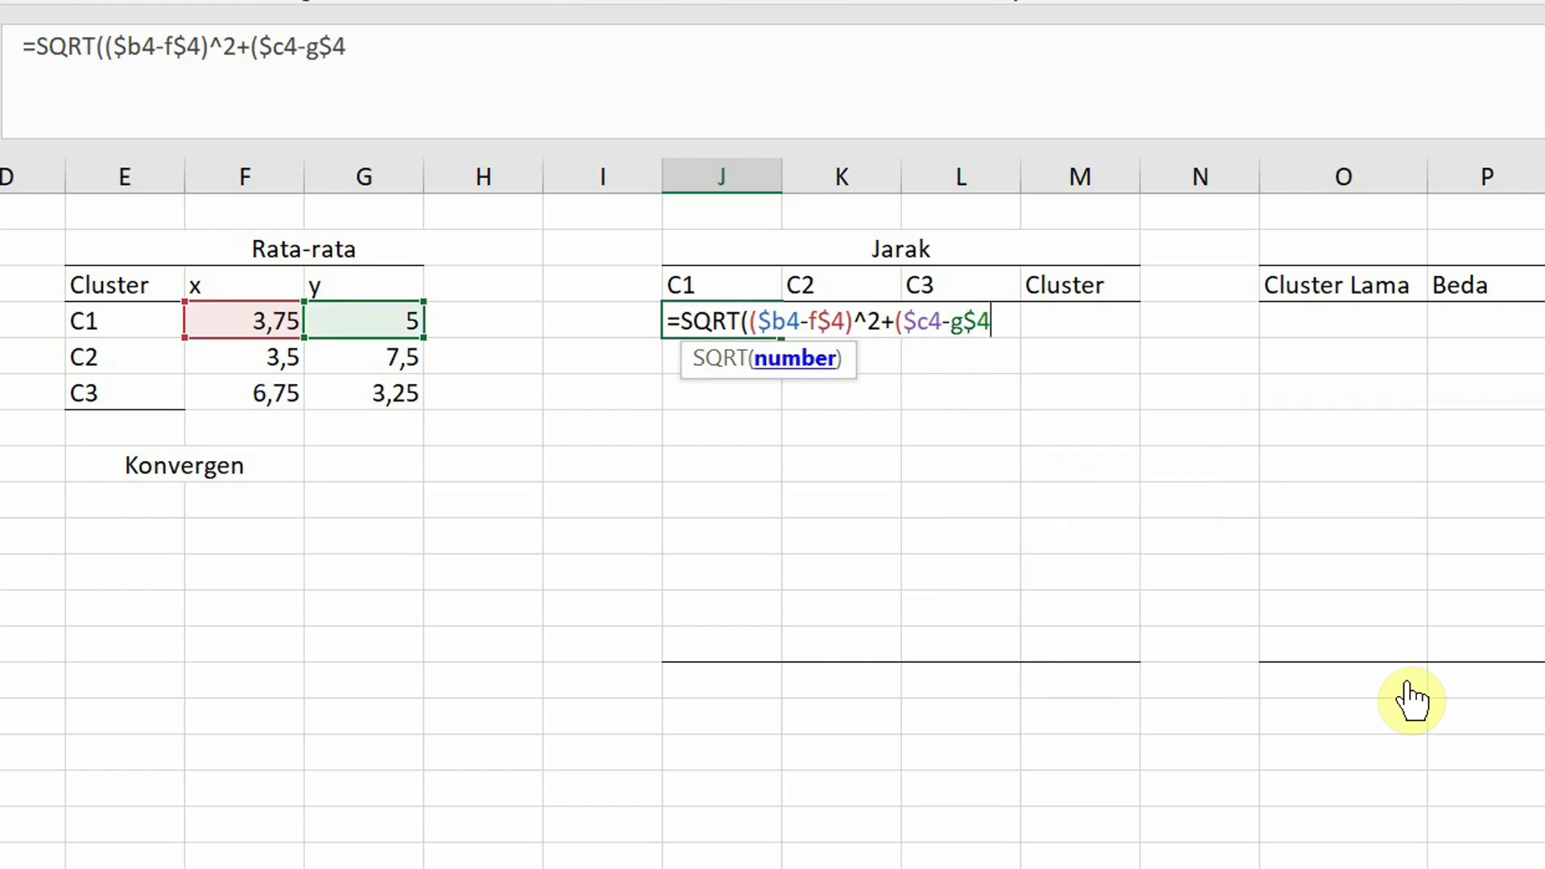
{"action": "type", "text": ")^2)"}
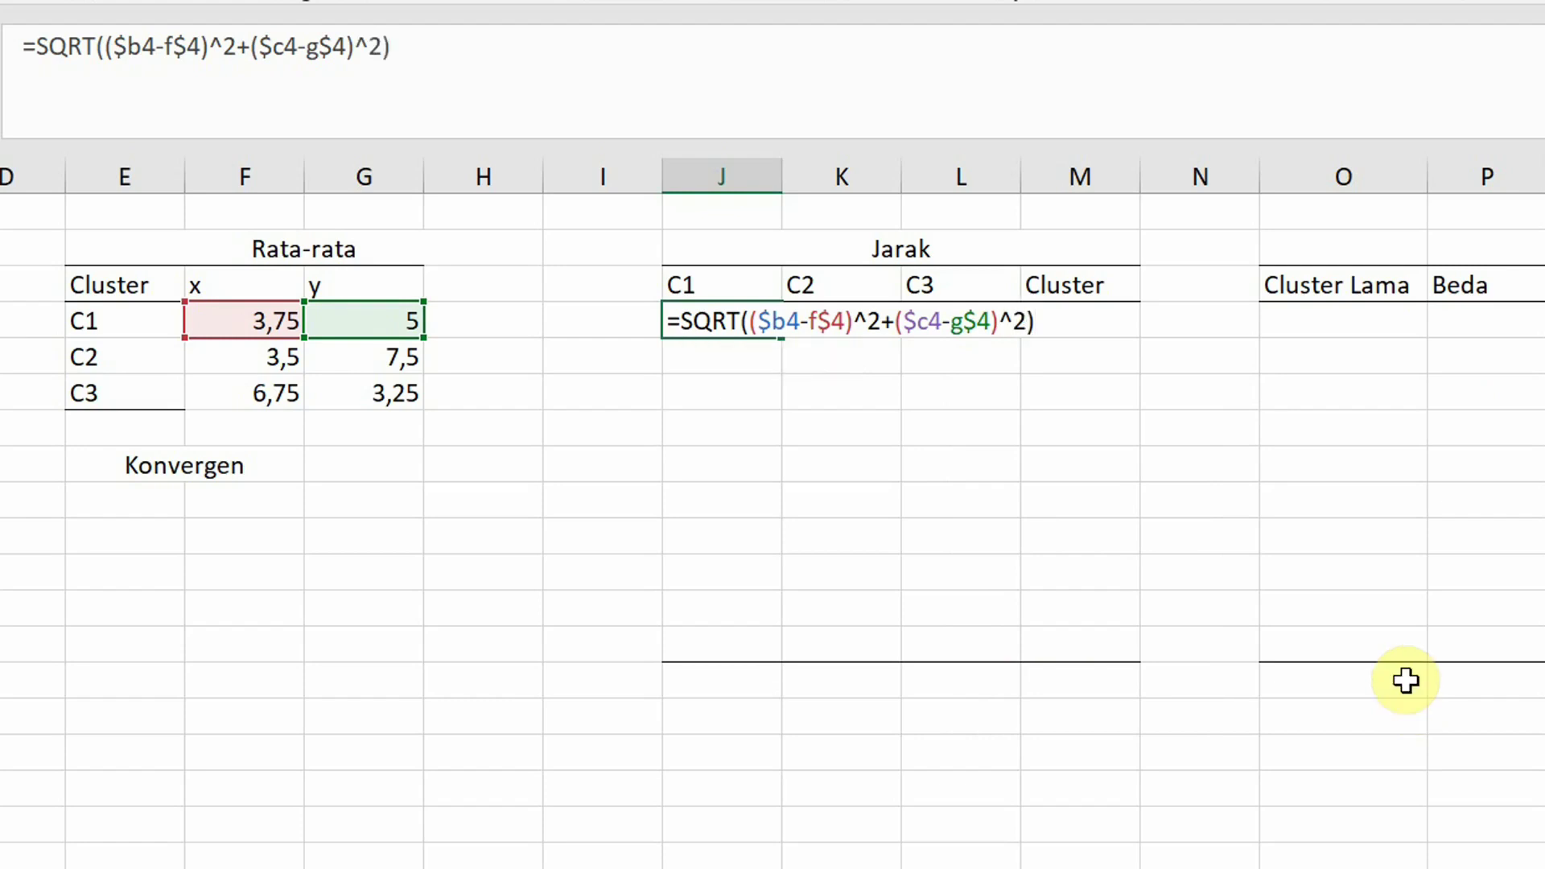
{"action": "key", "text": "Return"}
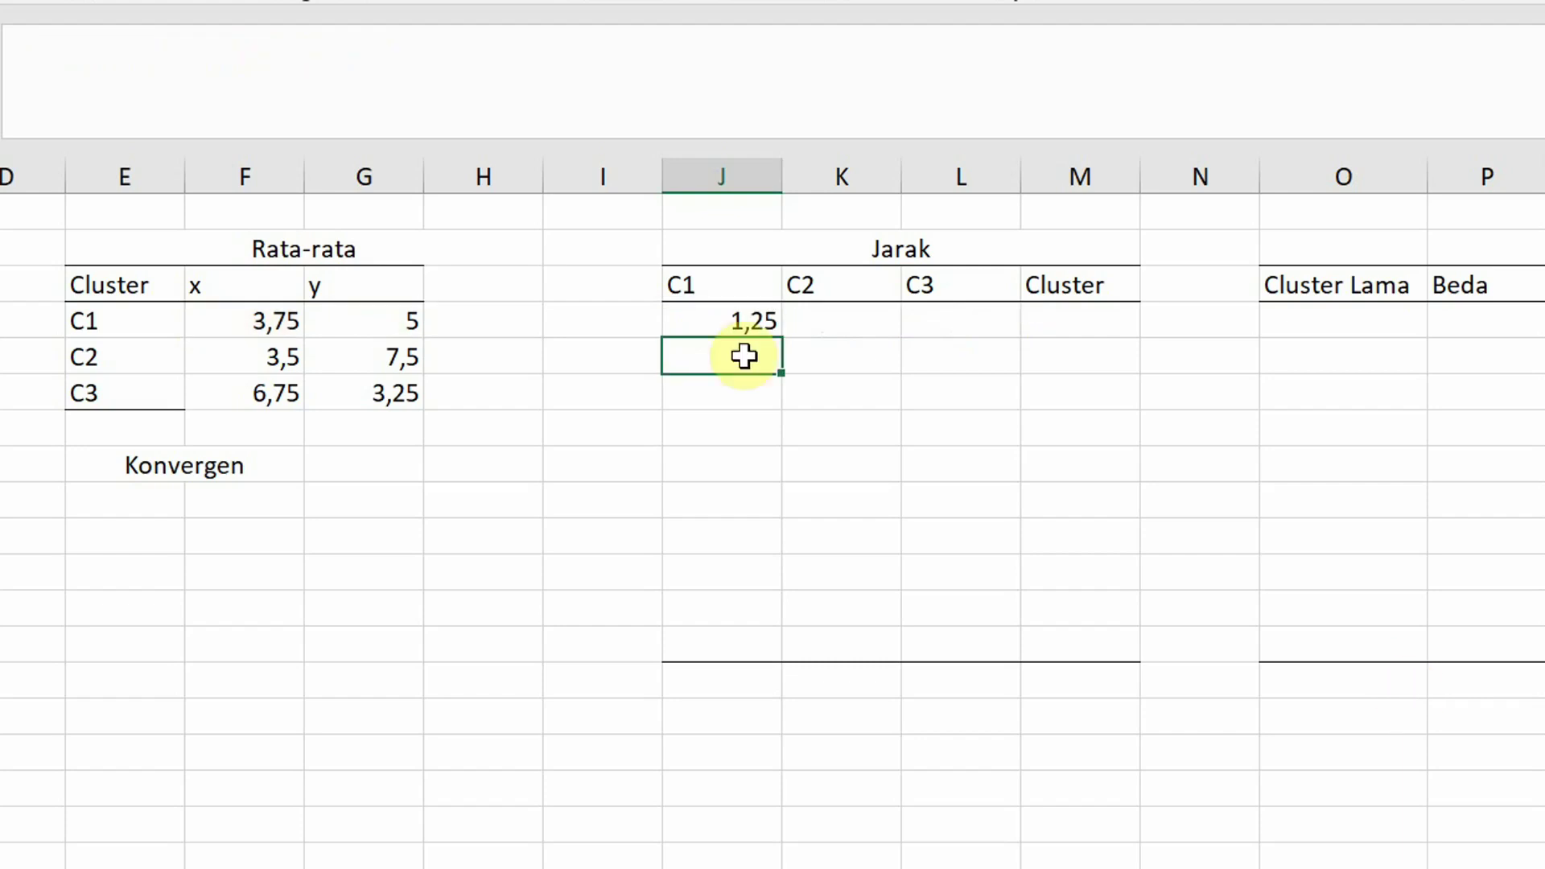
{"action": "left_click", "coordinate": [738, 328]}
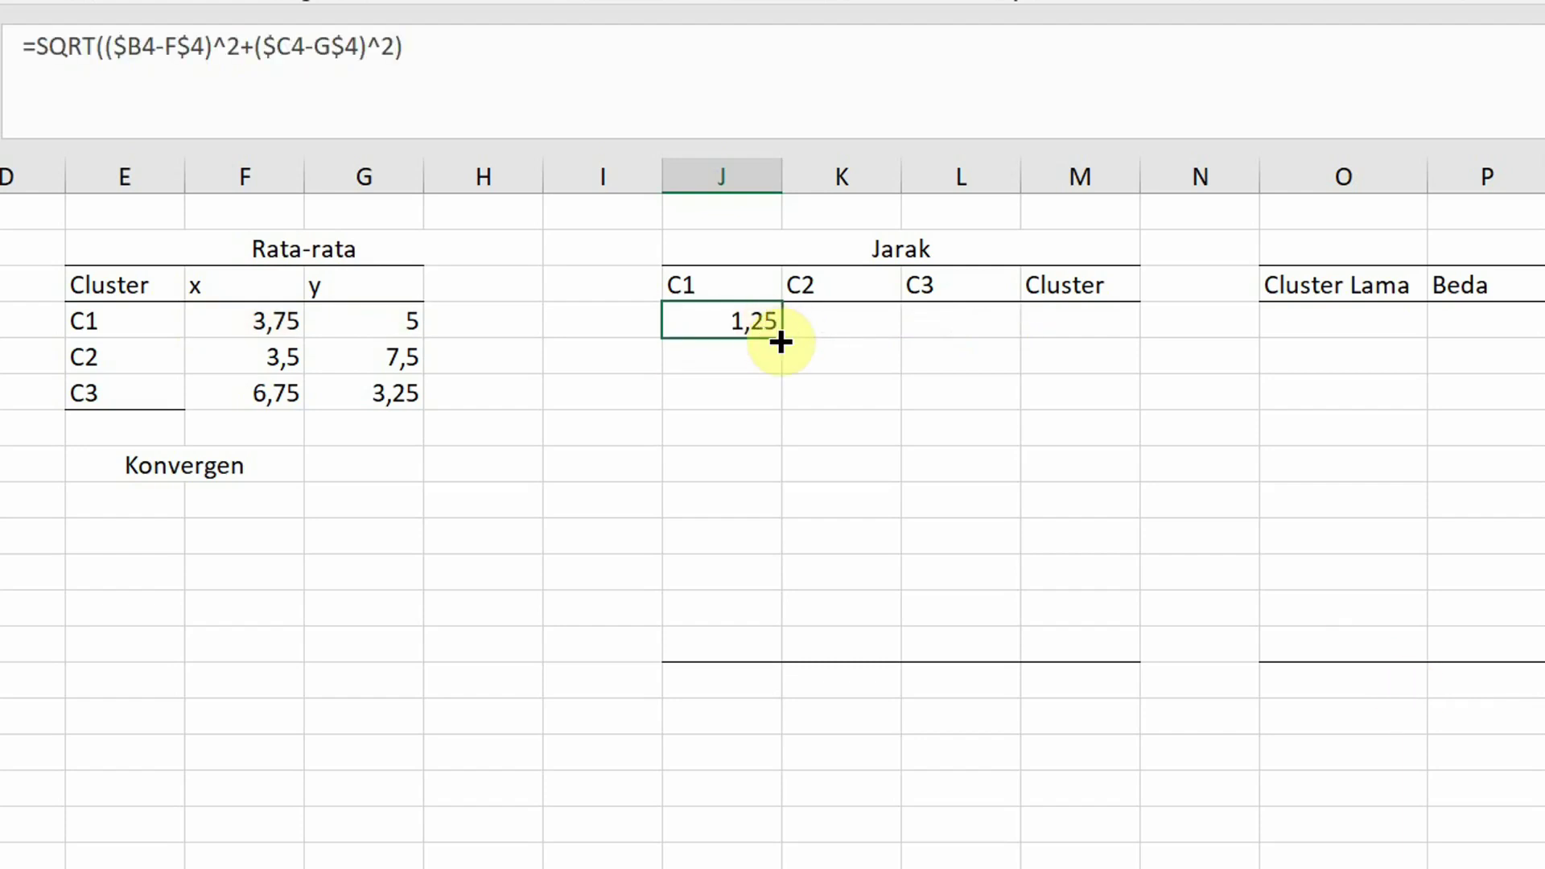
{"action": "left_click_drag", "start_coordinate": [781, 337], "coordinate": [784, 661]}
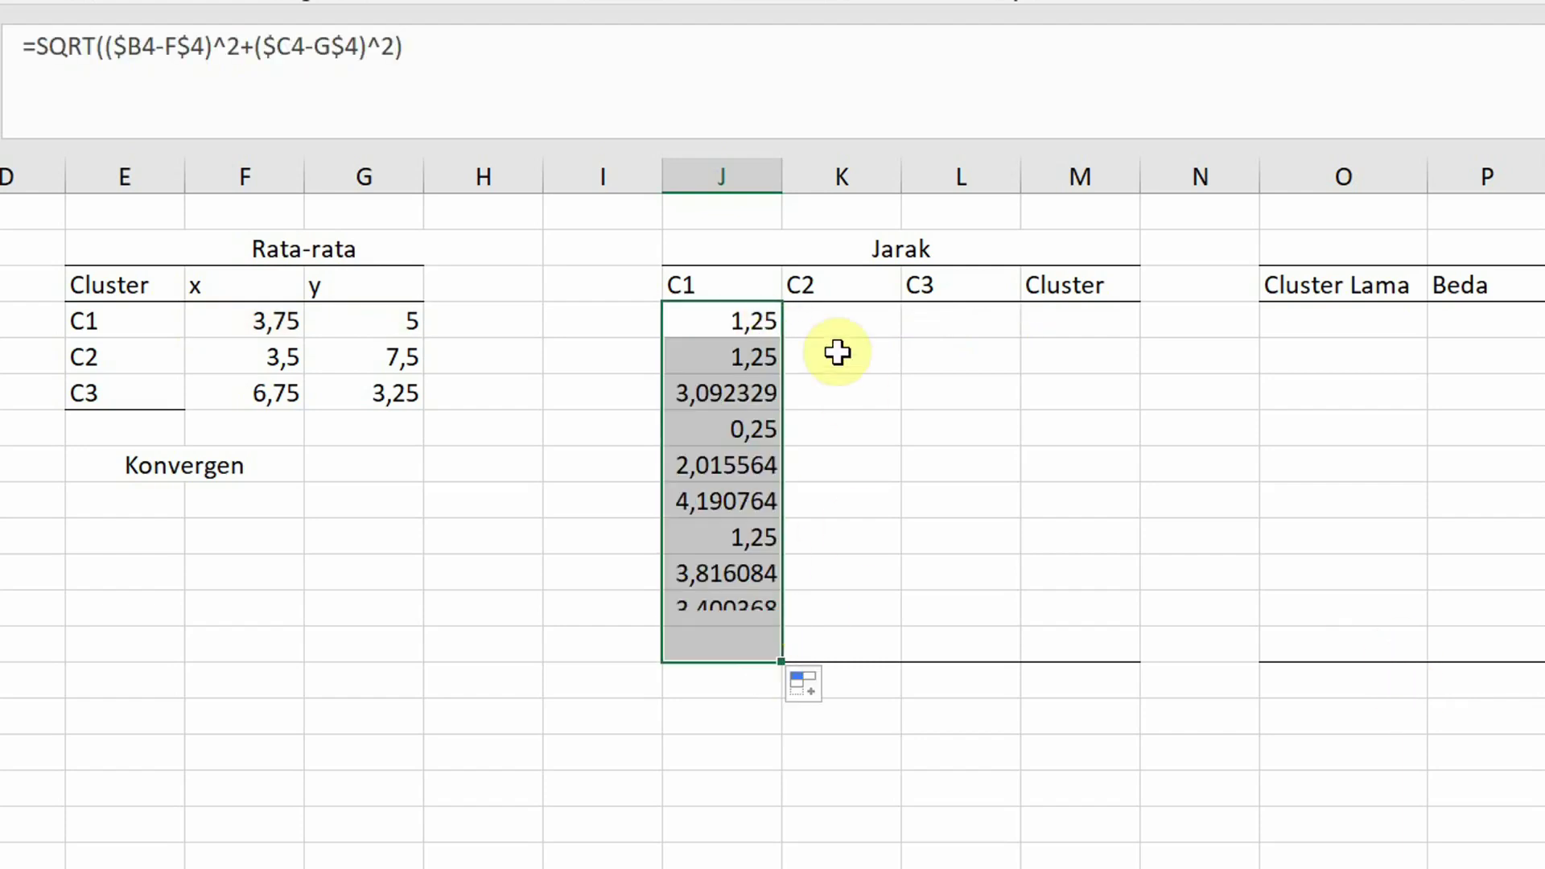
- Enter the C2 distance formula =SQRT(($B4-F$5)^2+($C4-G$5)^2) in K4 and fill it down through K13
{"action": "key", "text": "Right"}
{"action": "type", "text": "="}
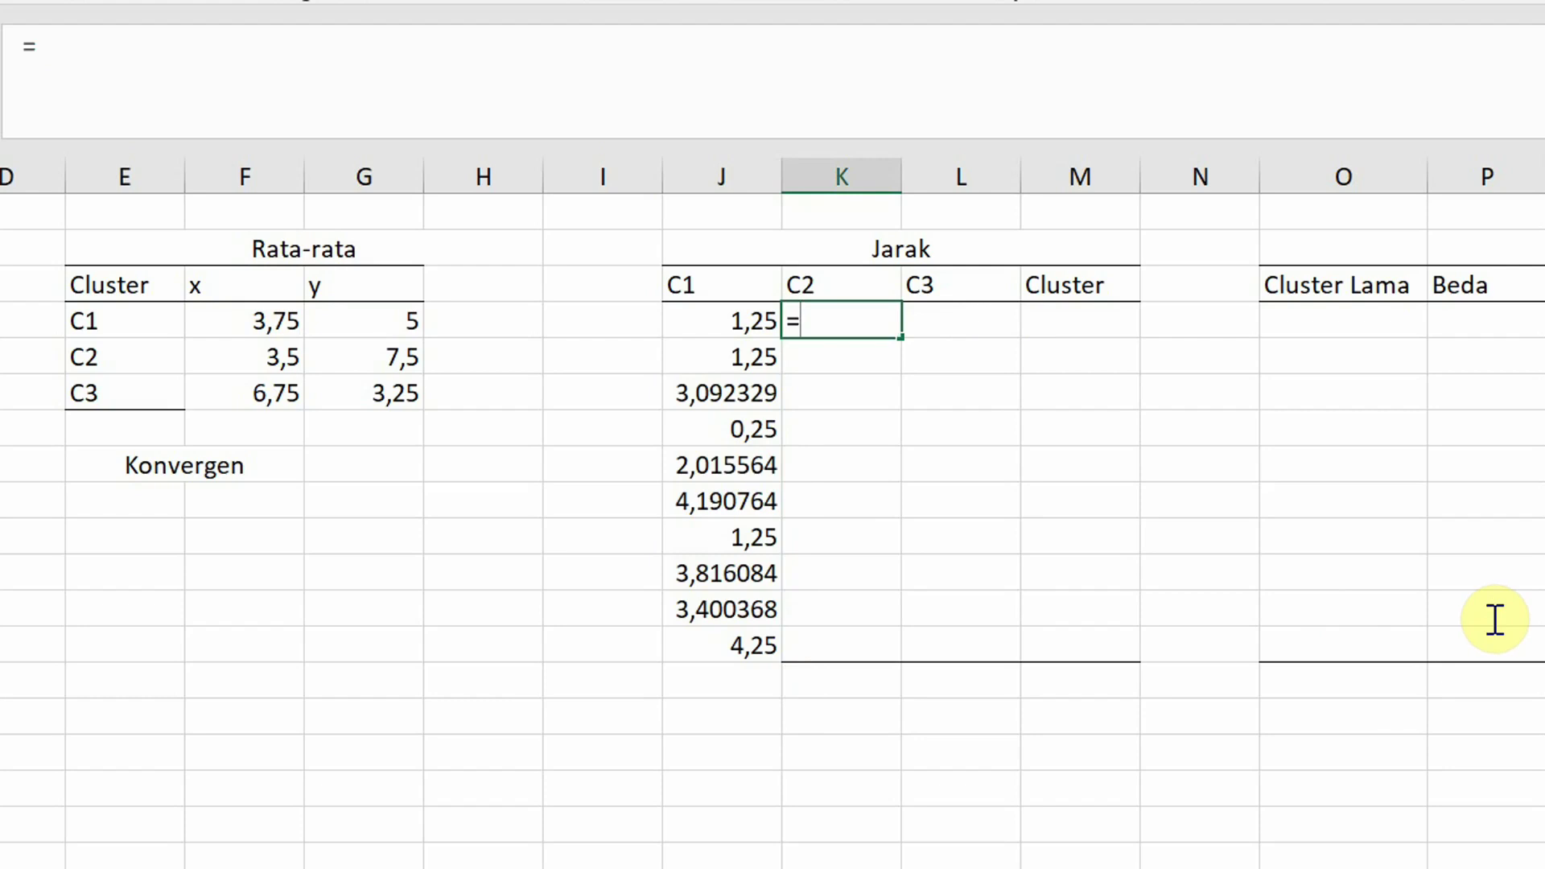
{"action": "type", "text": "sqrt"}
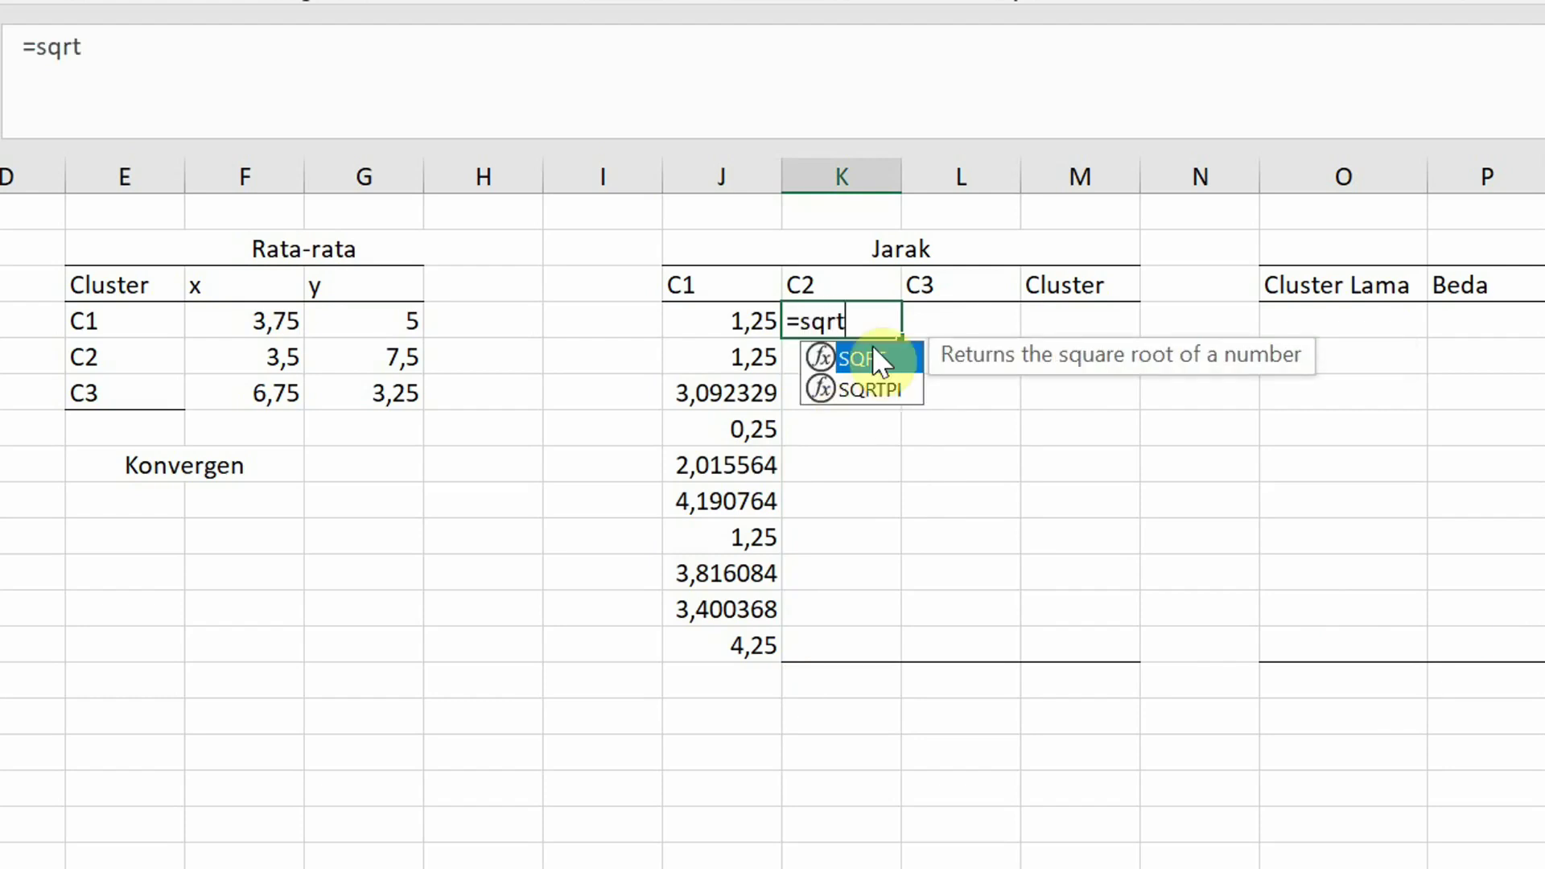
{"action": "key", "text": "Tab"}
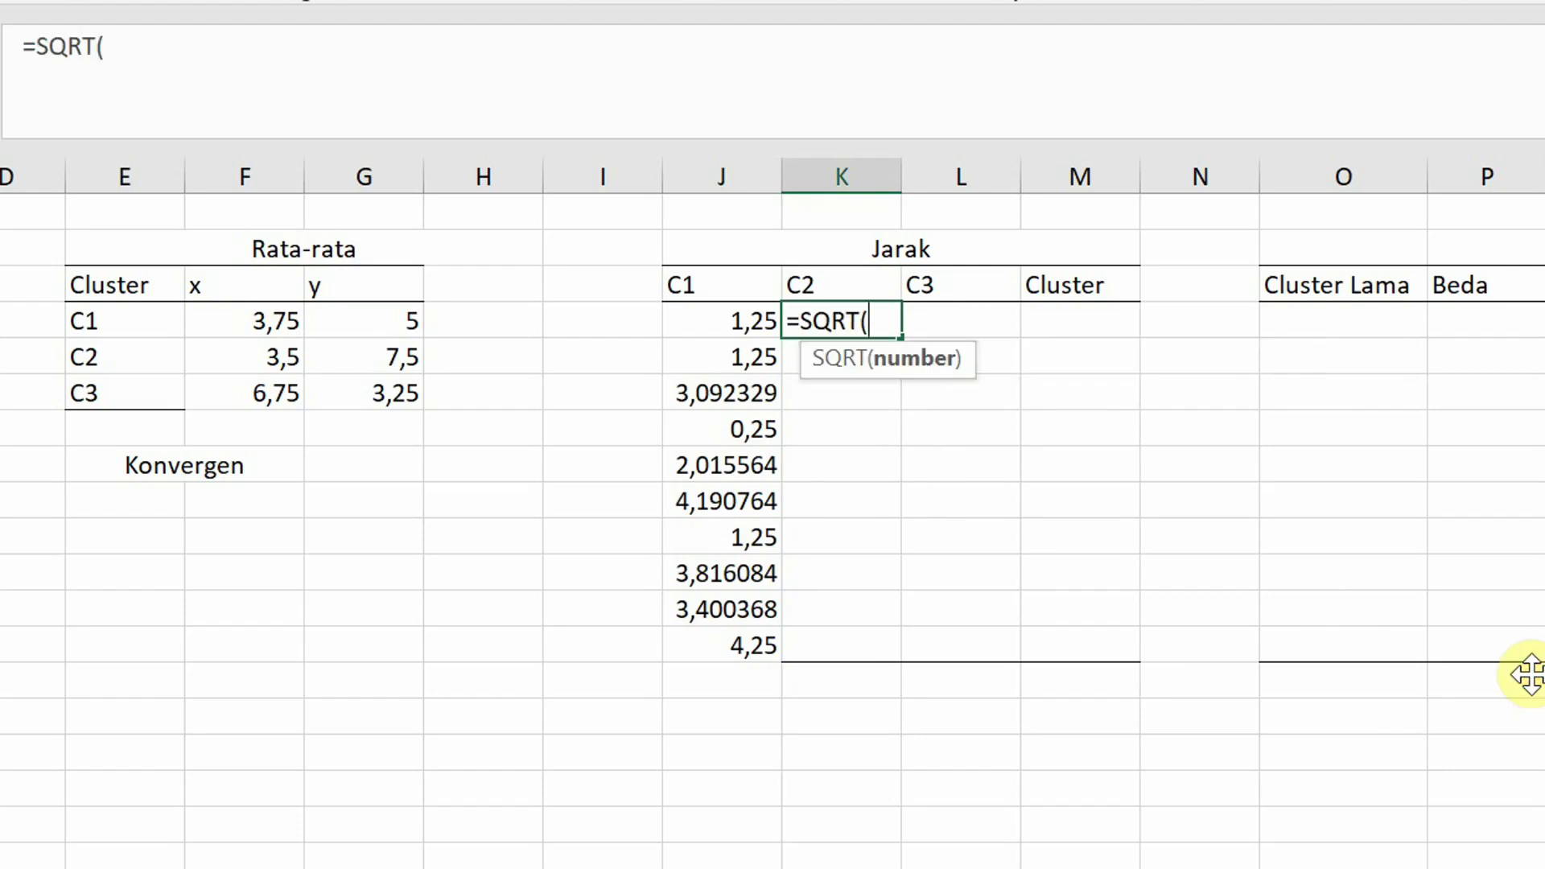
{"action": "type", "text": "($b4-f"}
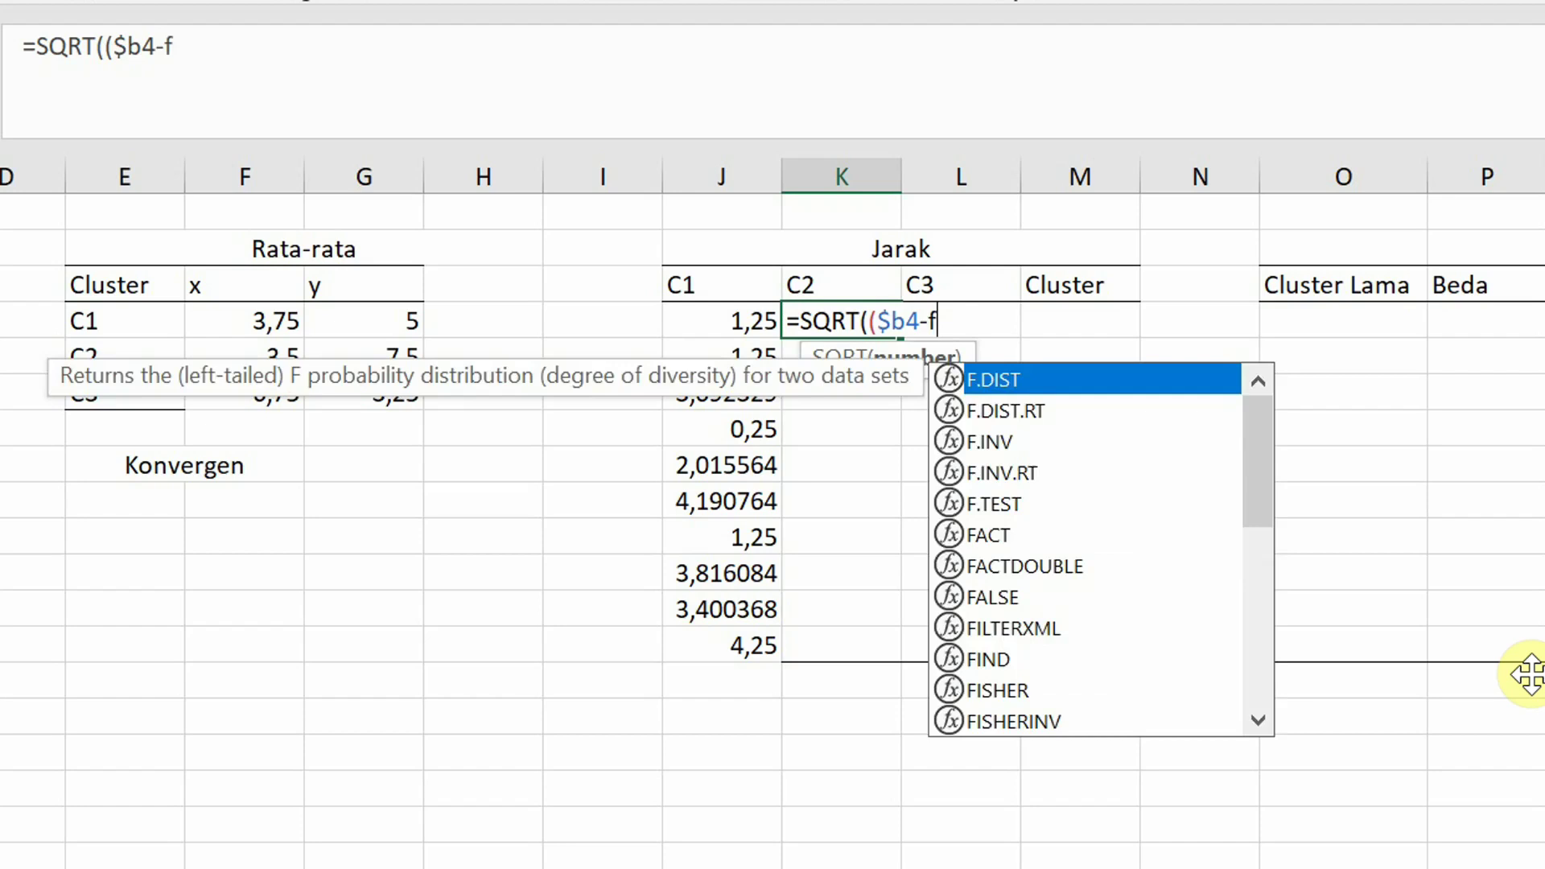
{"action": "type", "text": "$5)^"}
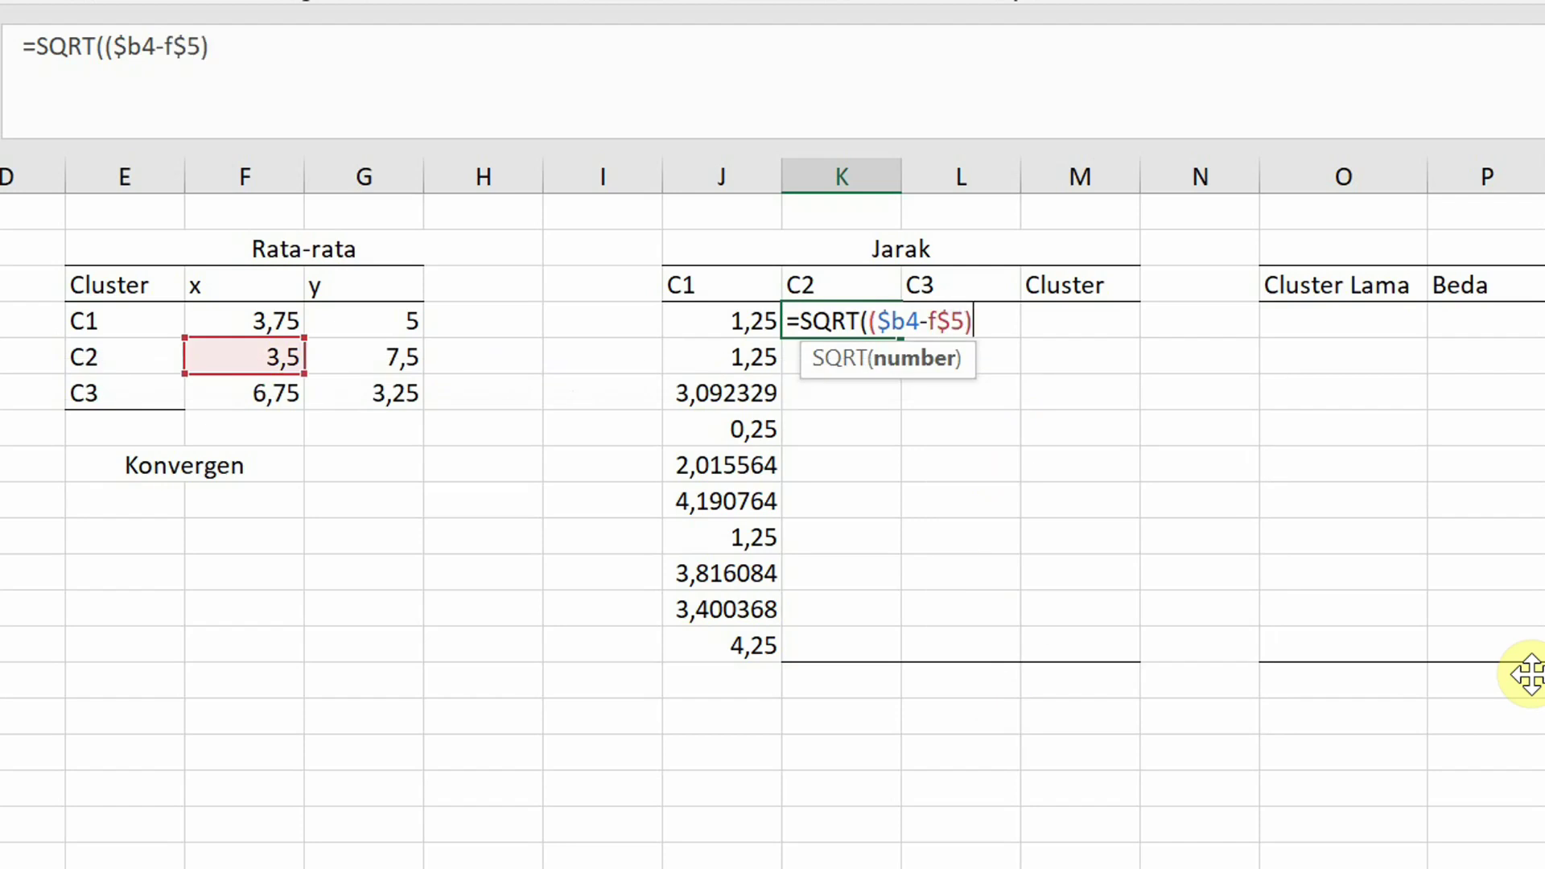
{"action": "type", "text": "2+($c"}
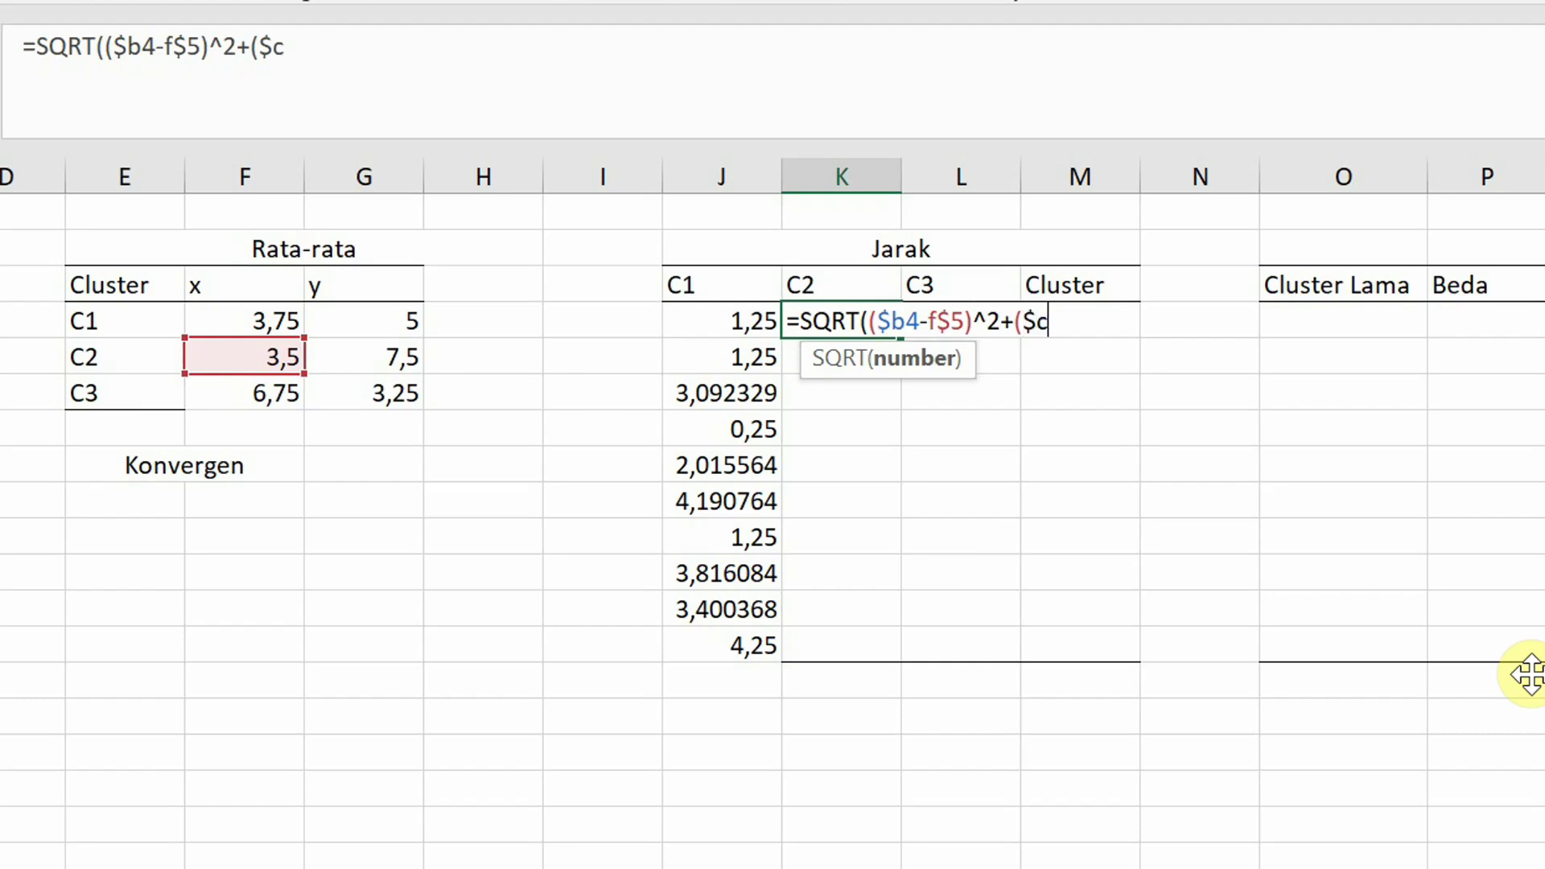
{"action": "type", "text": "4-g$5"}
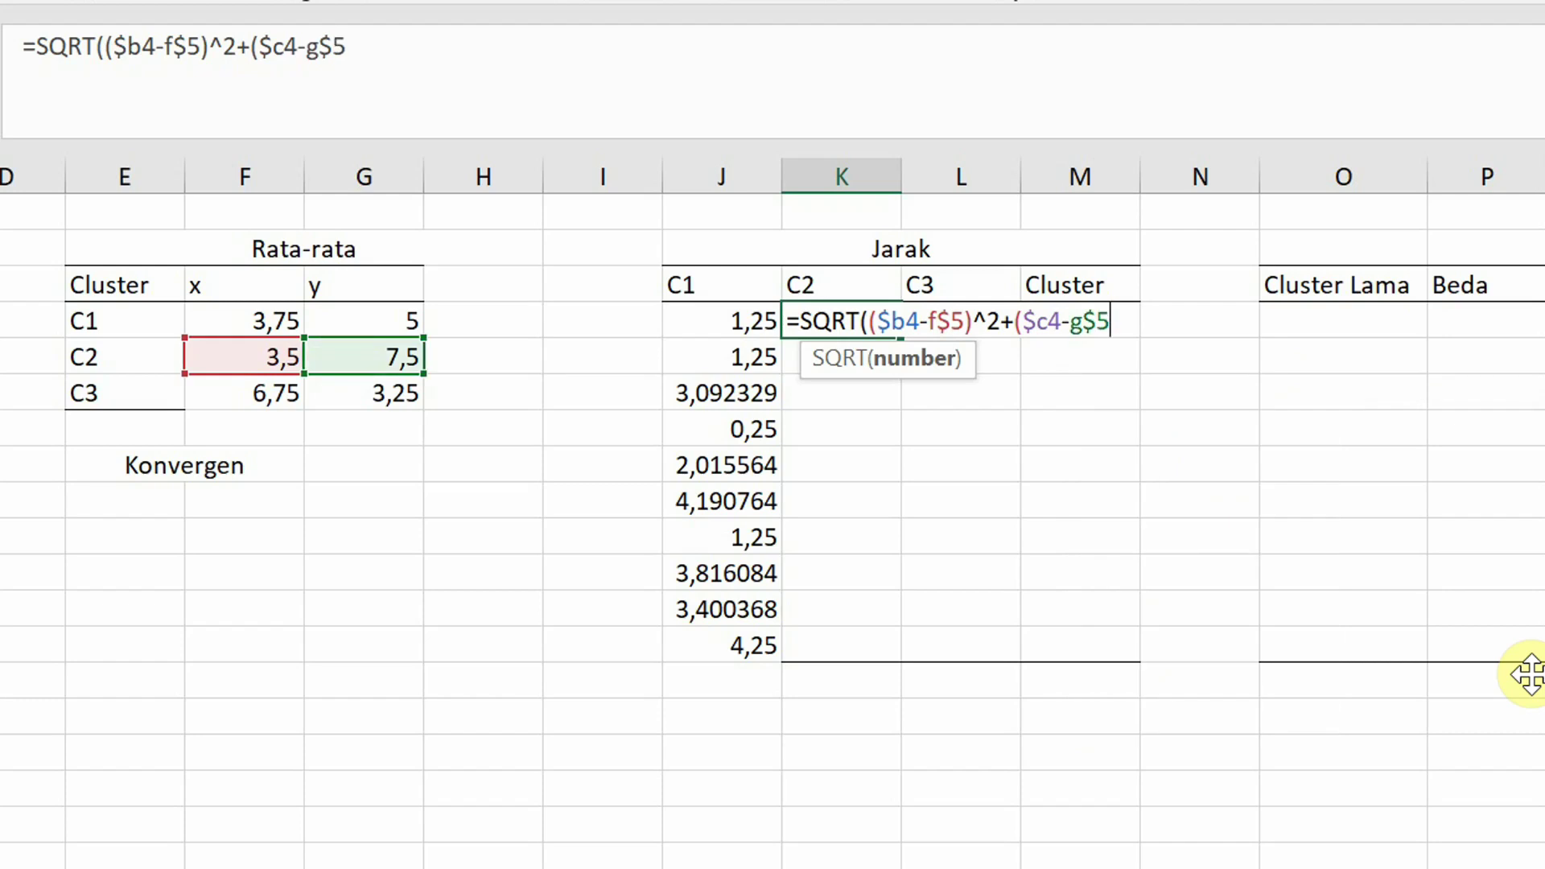
{"action": "type", "text": ")^2)"}
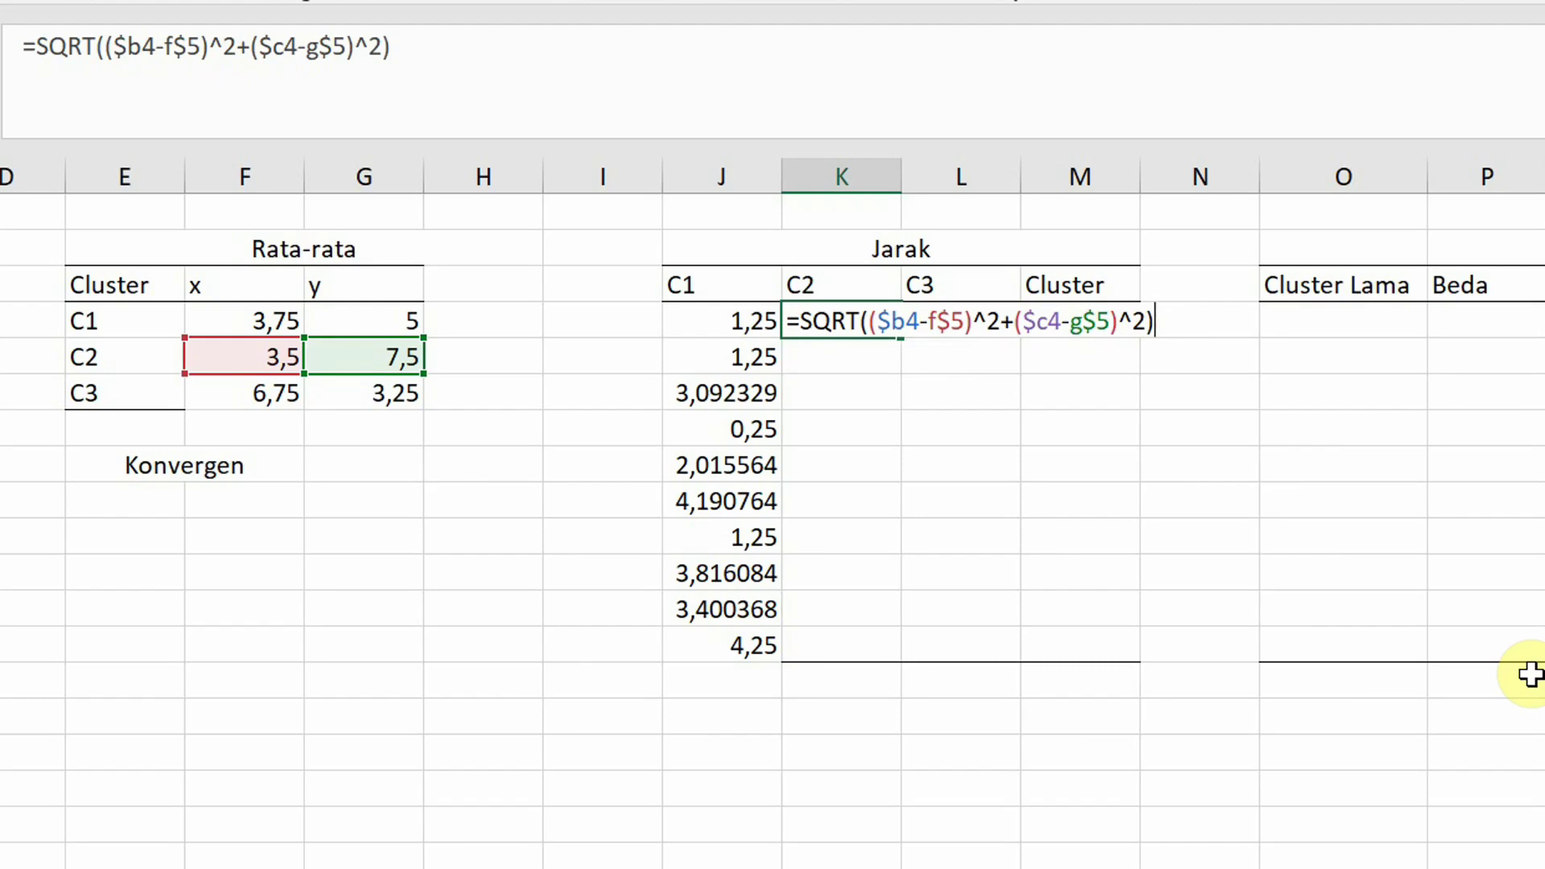
{"action": "key", "text": "Return"}
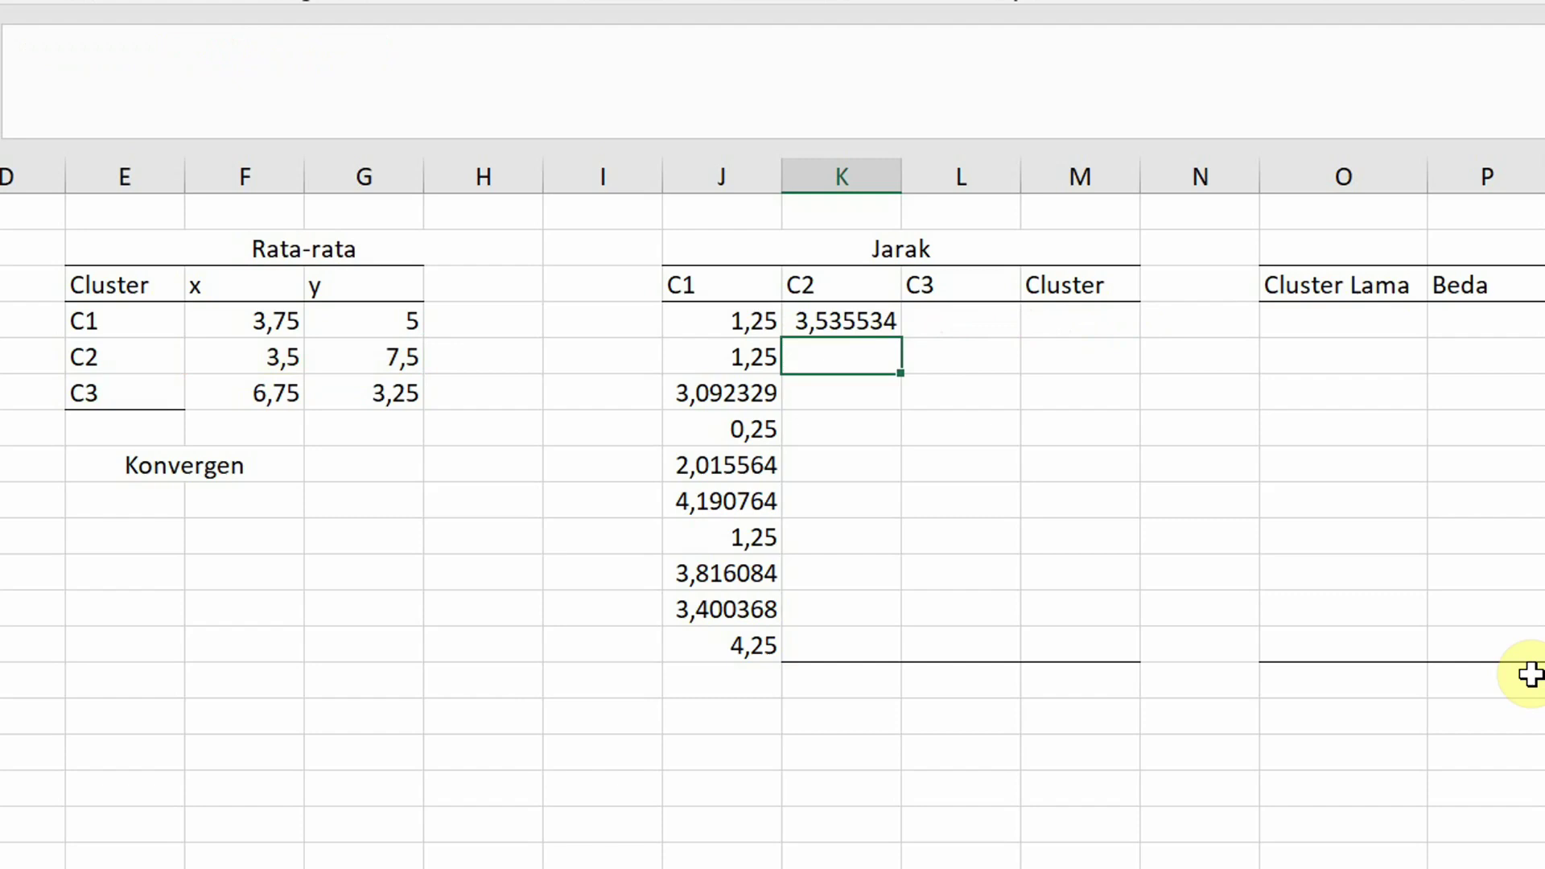
{"action": "left_click", "coordinate": [860, 321]}
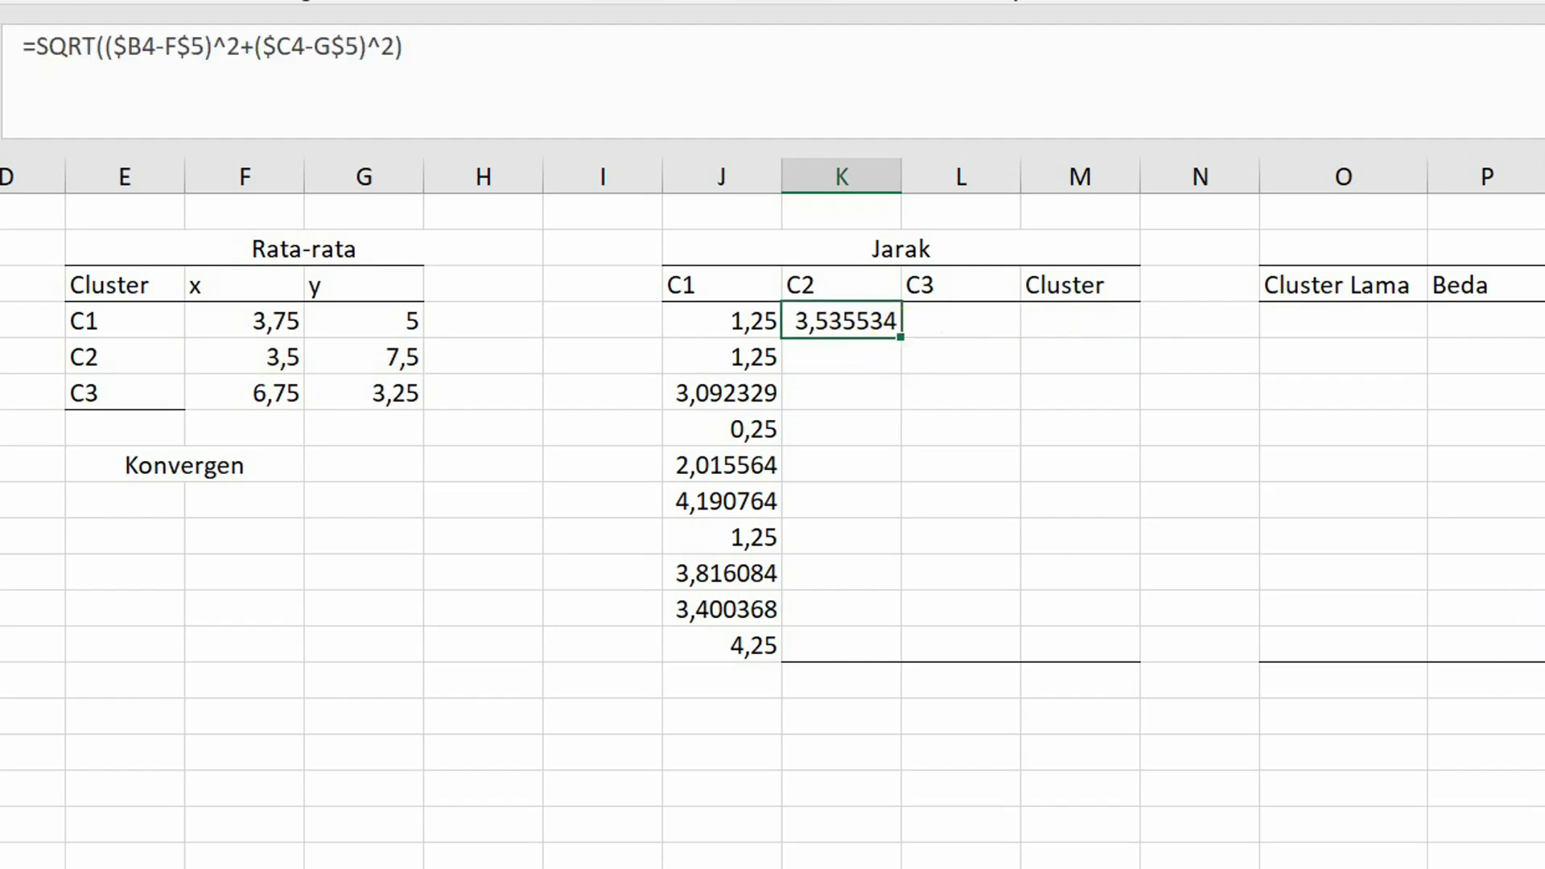
{"action": "double_click", "coordinate": [901, 339]}
- Enter the C3 distance formula =SQRT(($B4-F$6)^2+($C4-G$6)^2) in L4 and fill it down through L13
{"action": "left_click", "coordinate": [918, 330]}
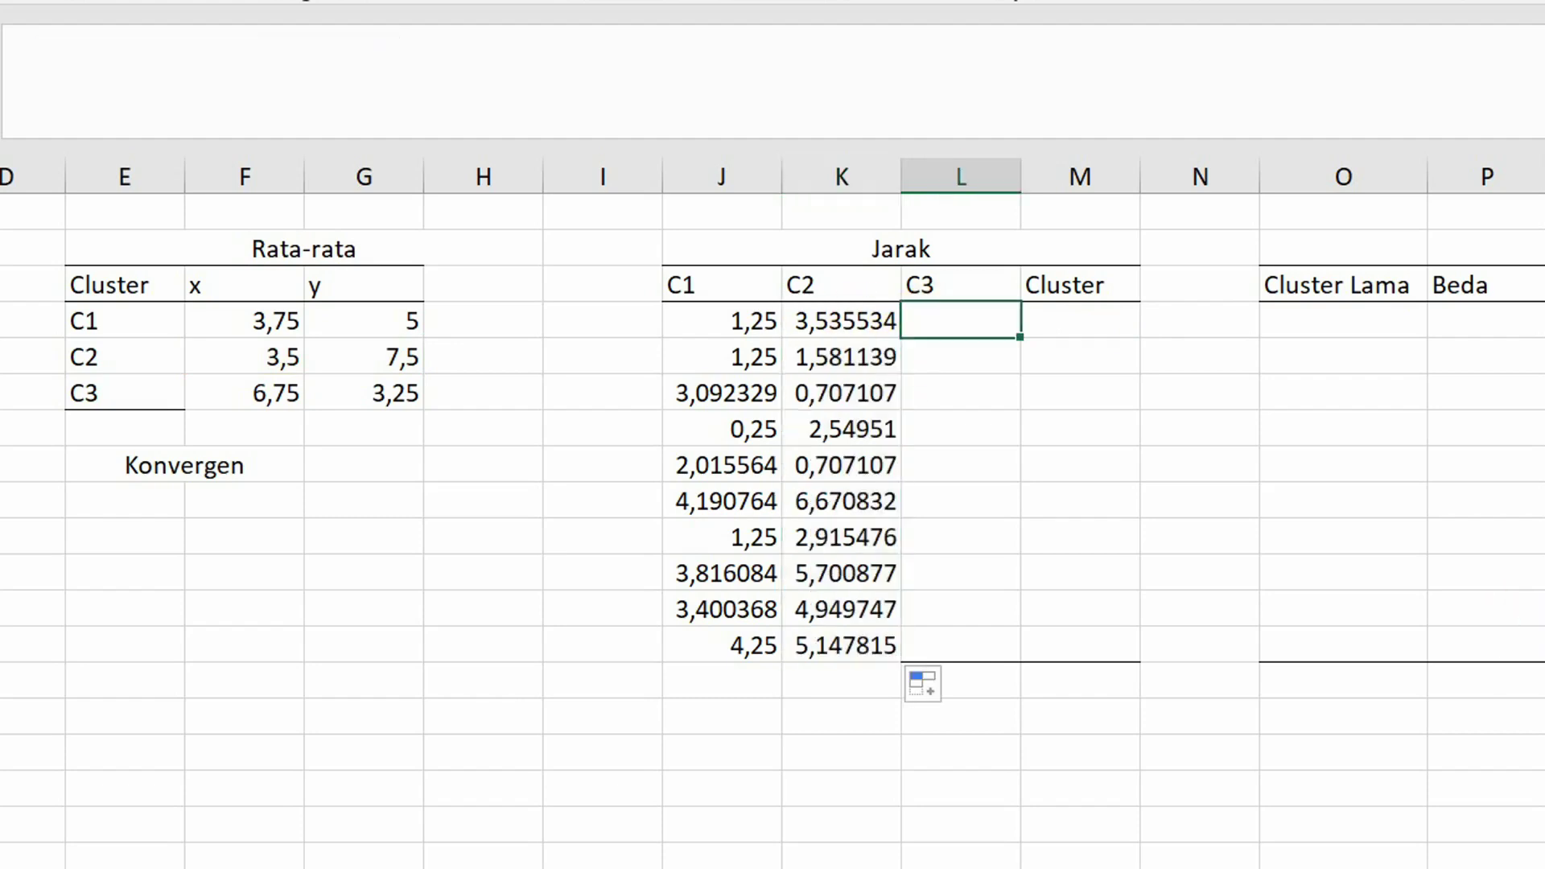
{"action": "type", "text": "=sqrt"}
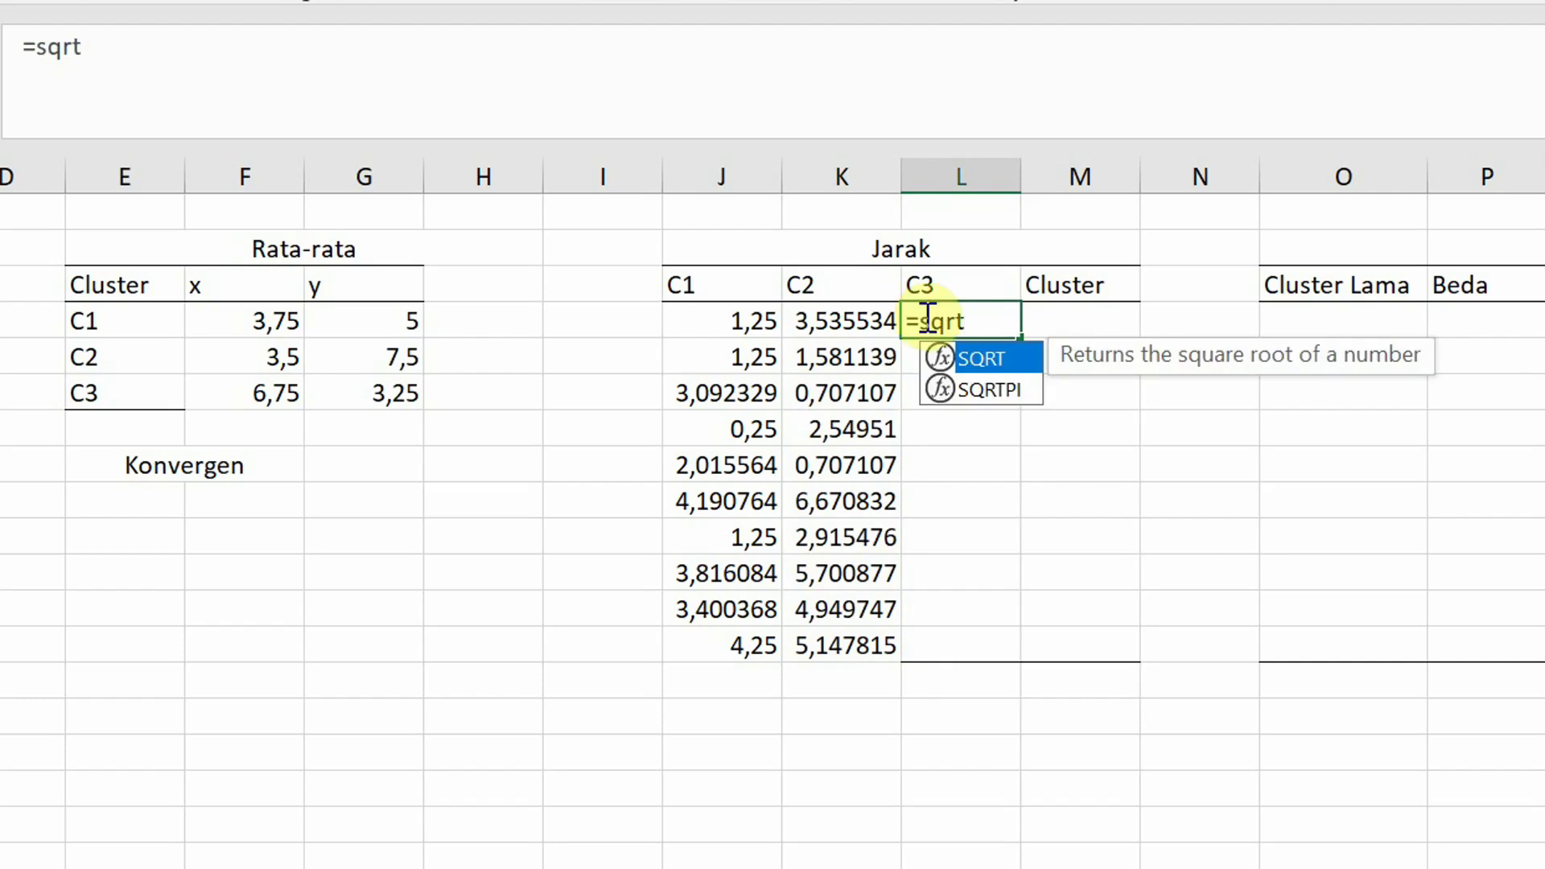
{"action": "double_click", "coordinate": [1000, 367]}
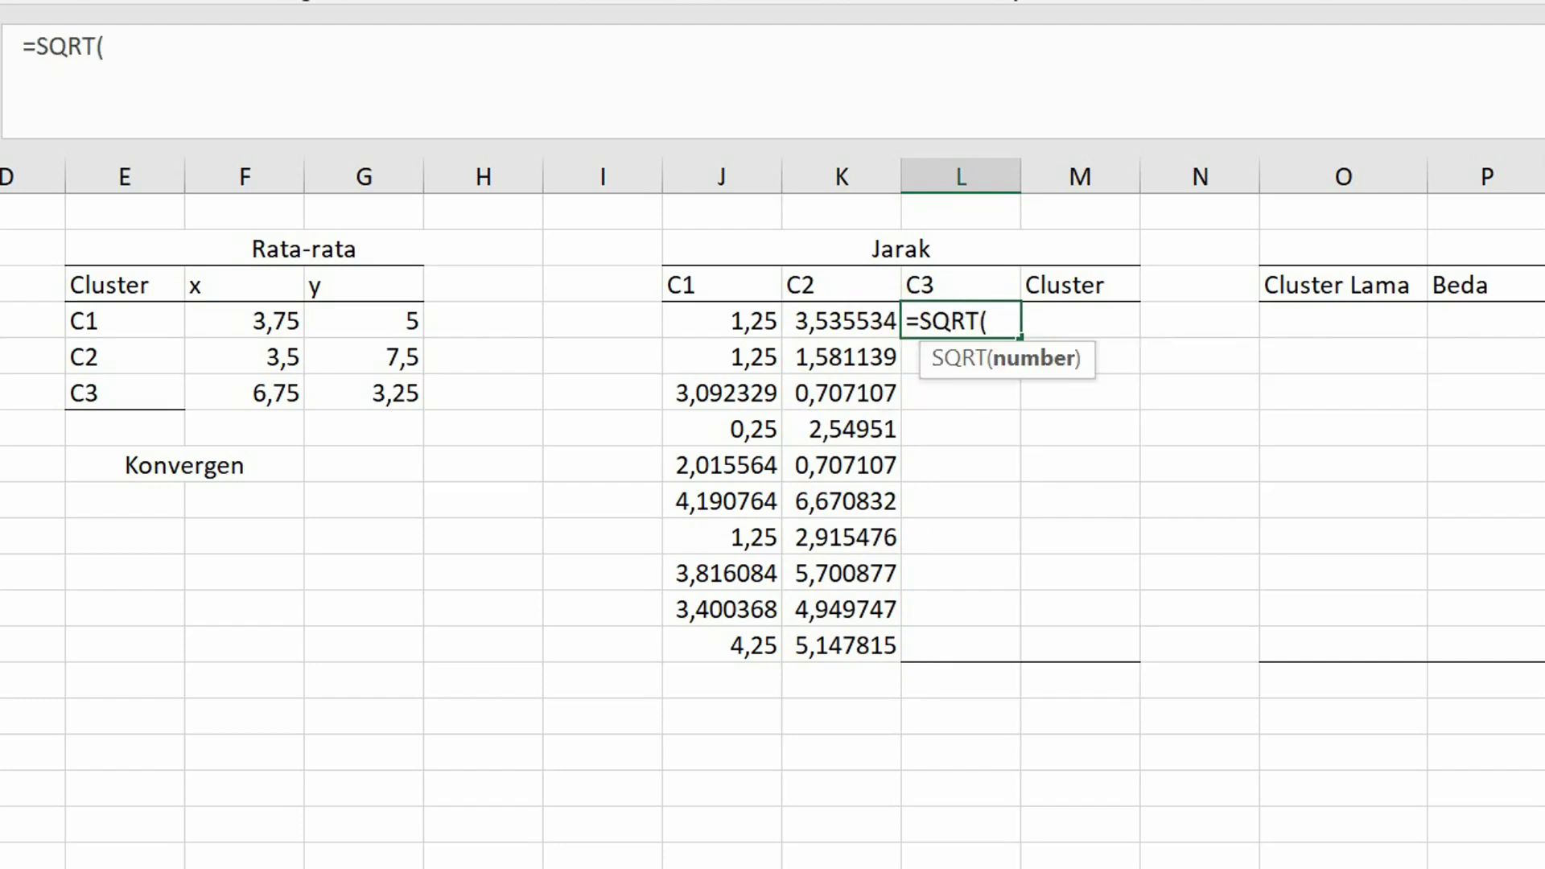
{"action": "type", "text": "($b4-f$6)"}
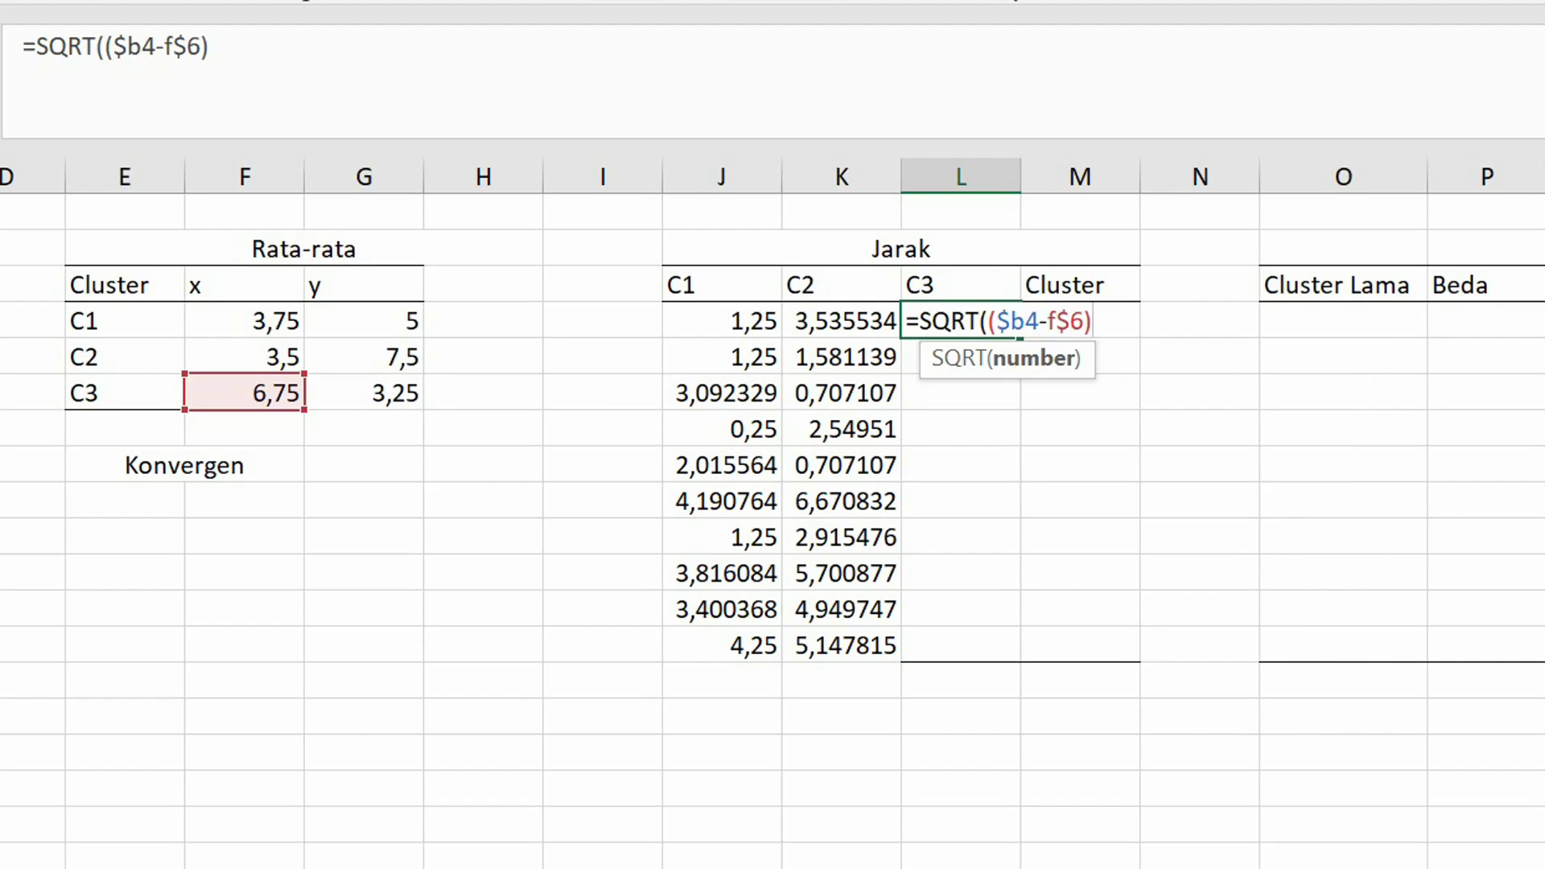
{"action": "type", "text": "^2+($c4"}
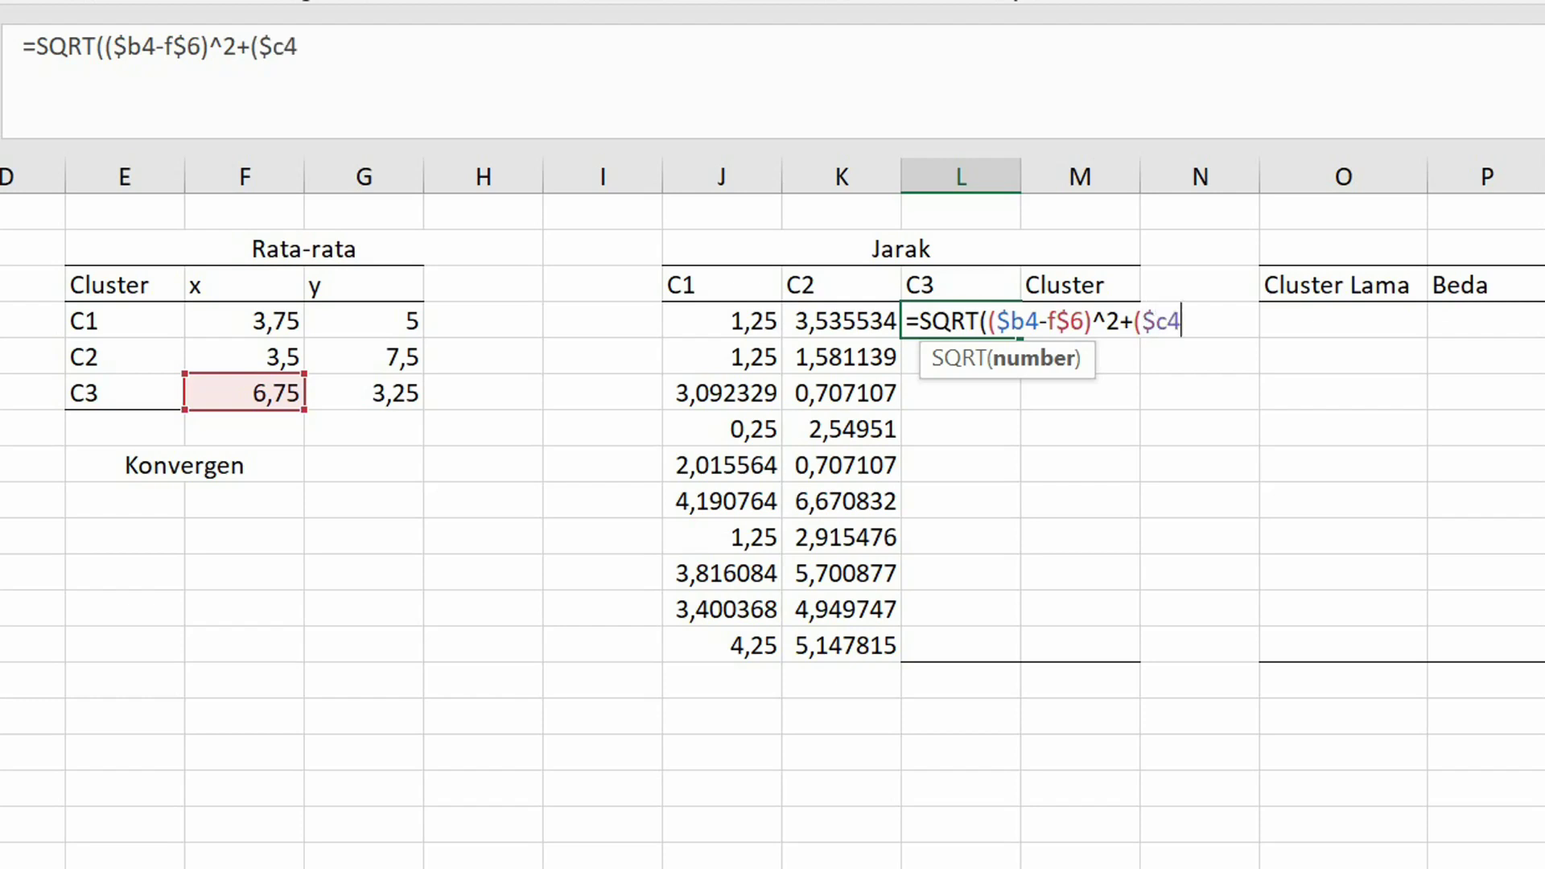
{"action": "type", "text": "-g"}
{"action": "type", "text": "$6"}
{"action": "type", "text": ")^2"}
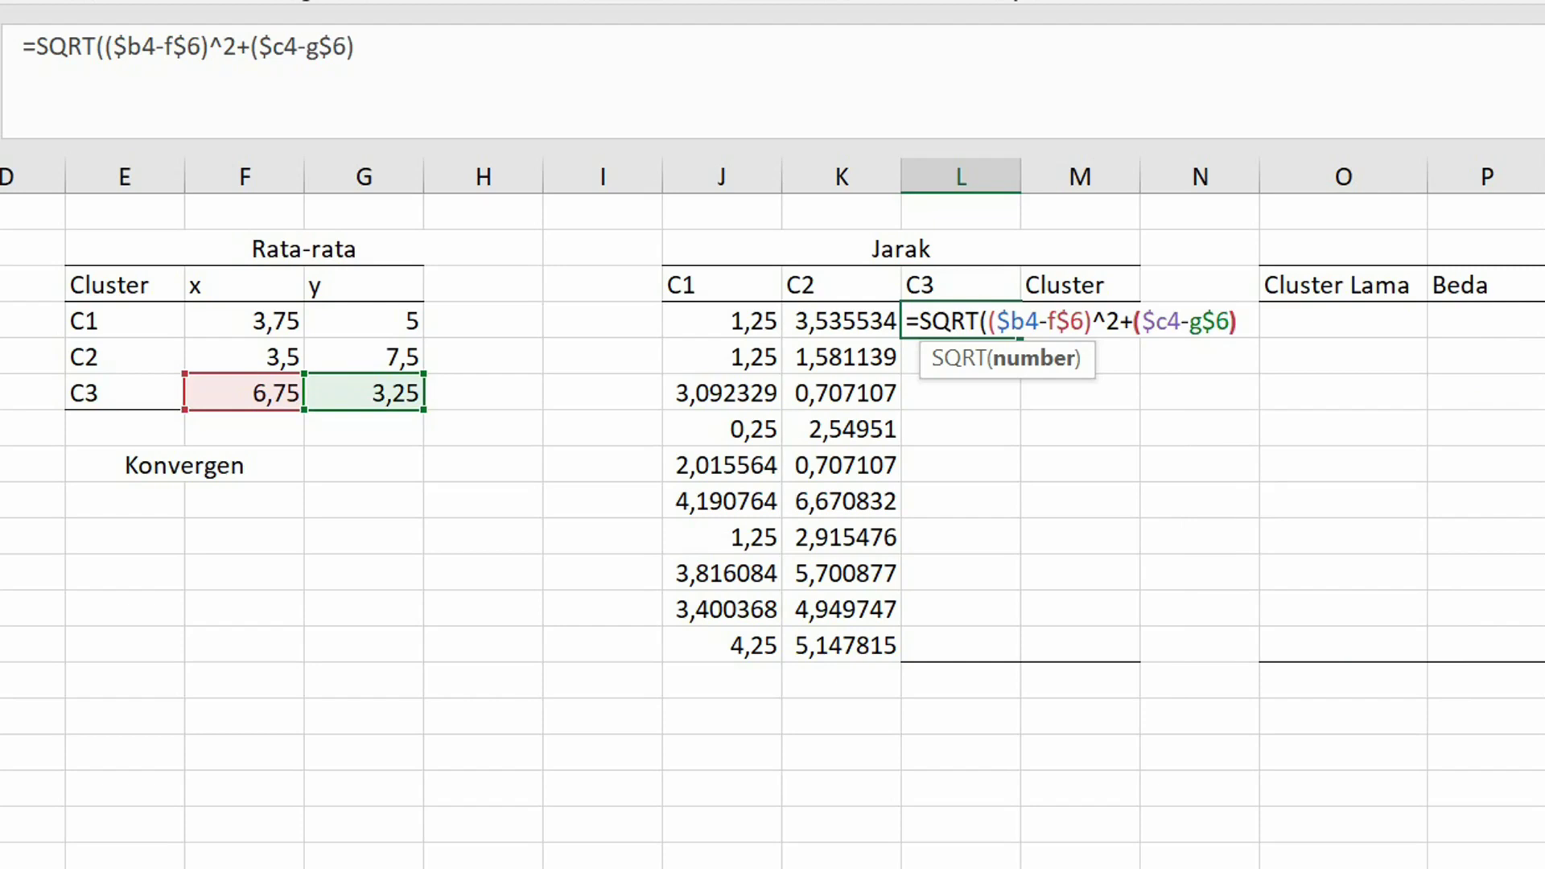
{"action": "type", "text": ")"}
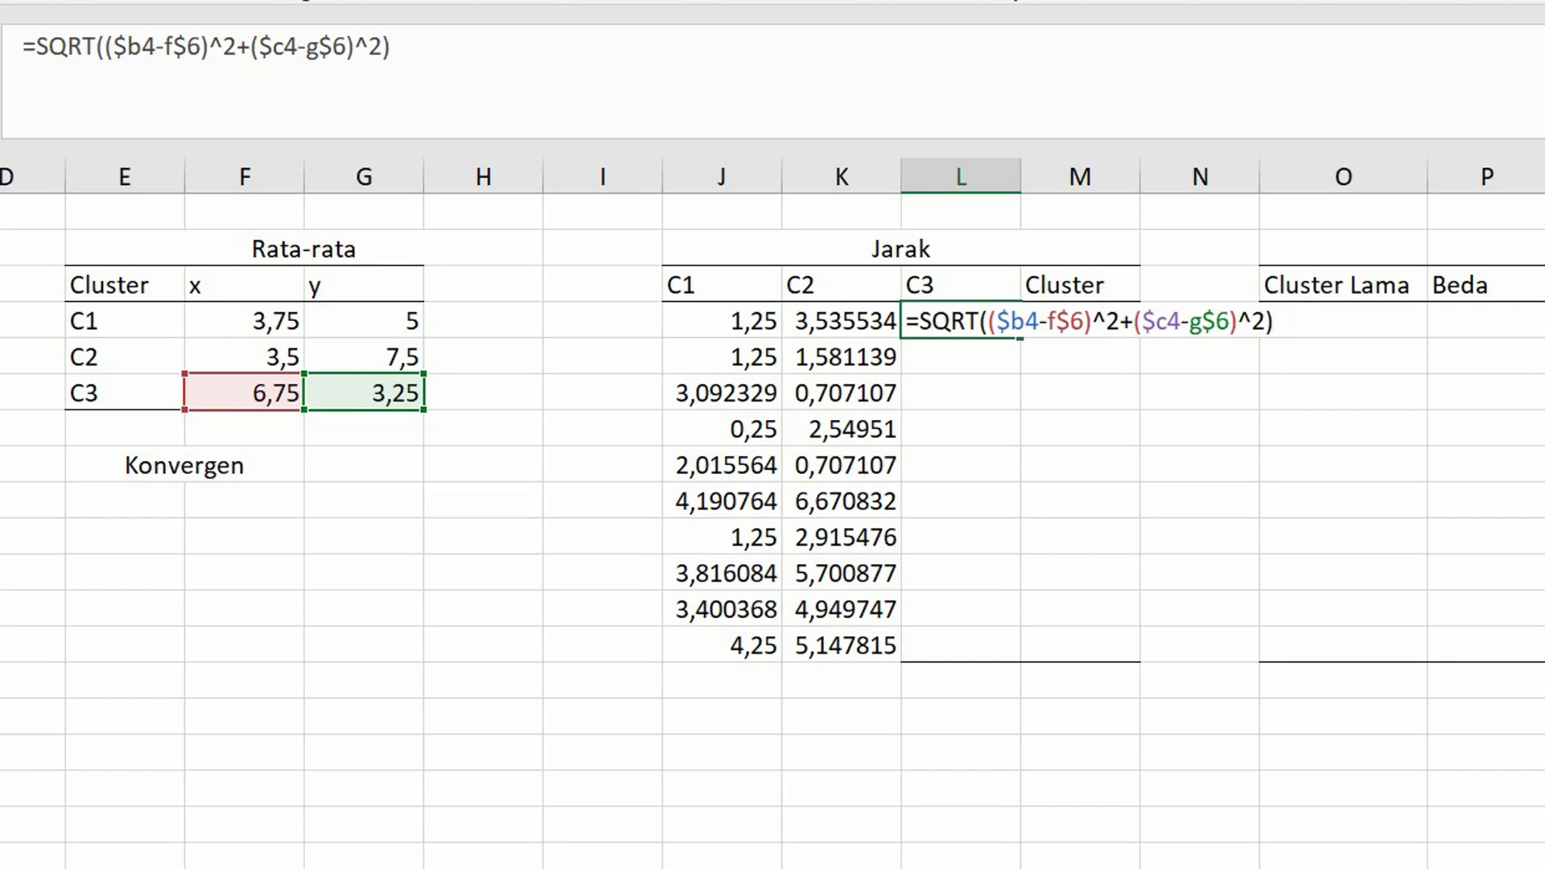
{"action": "key", "text": "Return"}
{"action": "left_click", "coordinate": [986, 319]}
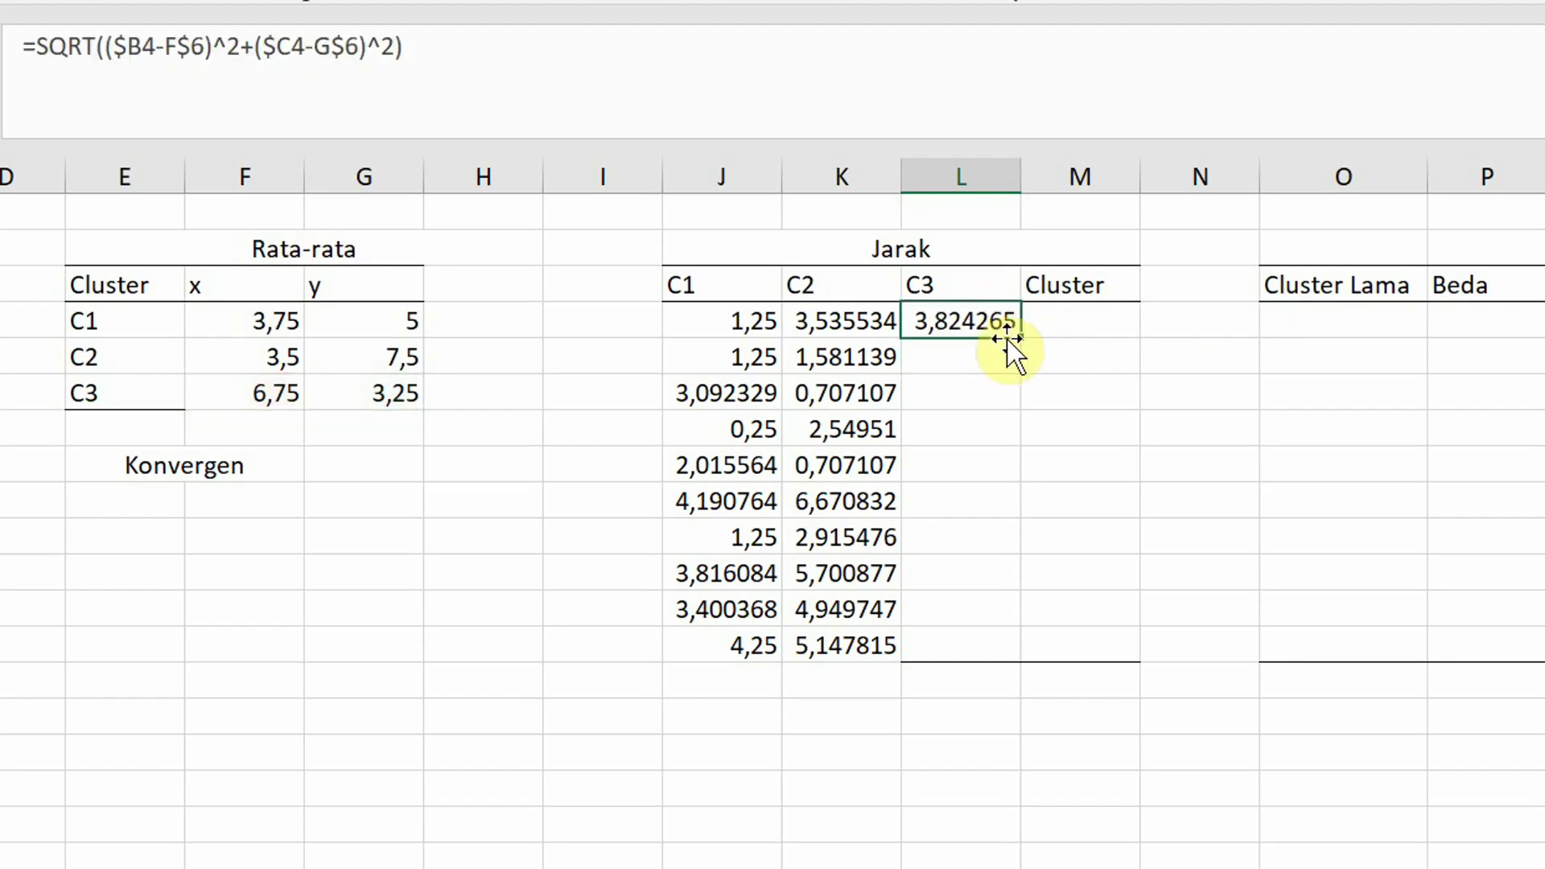
{"action": "double_click", "coordinate": [1019, 336]}
- Start an INDEX formula in the Cluster cell M4 with the absolute header range $J$3:$L$3 and row number 1
{"action": "left_click", "coordinate": [1048, 318]}
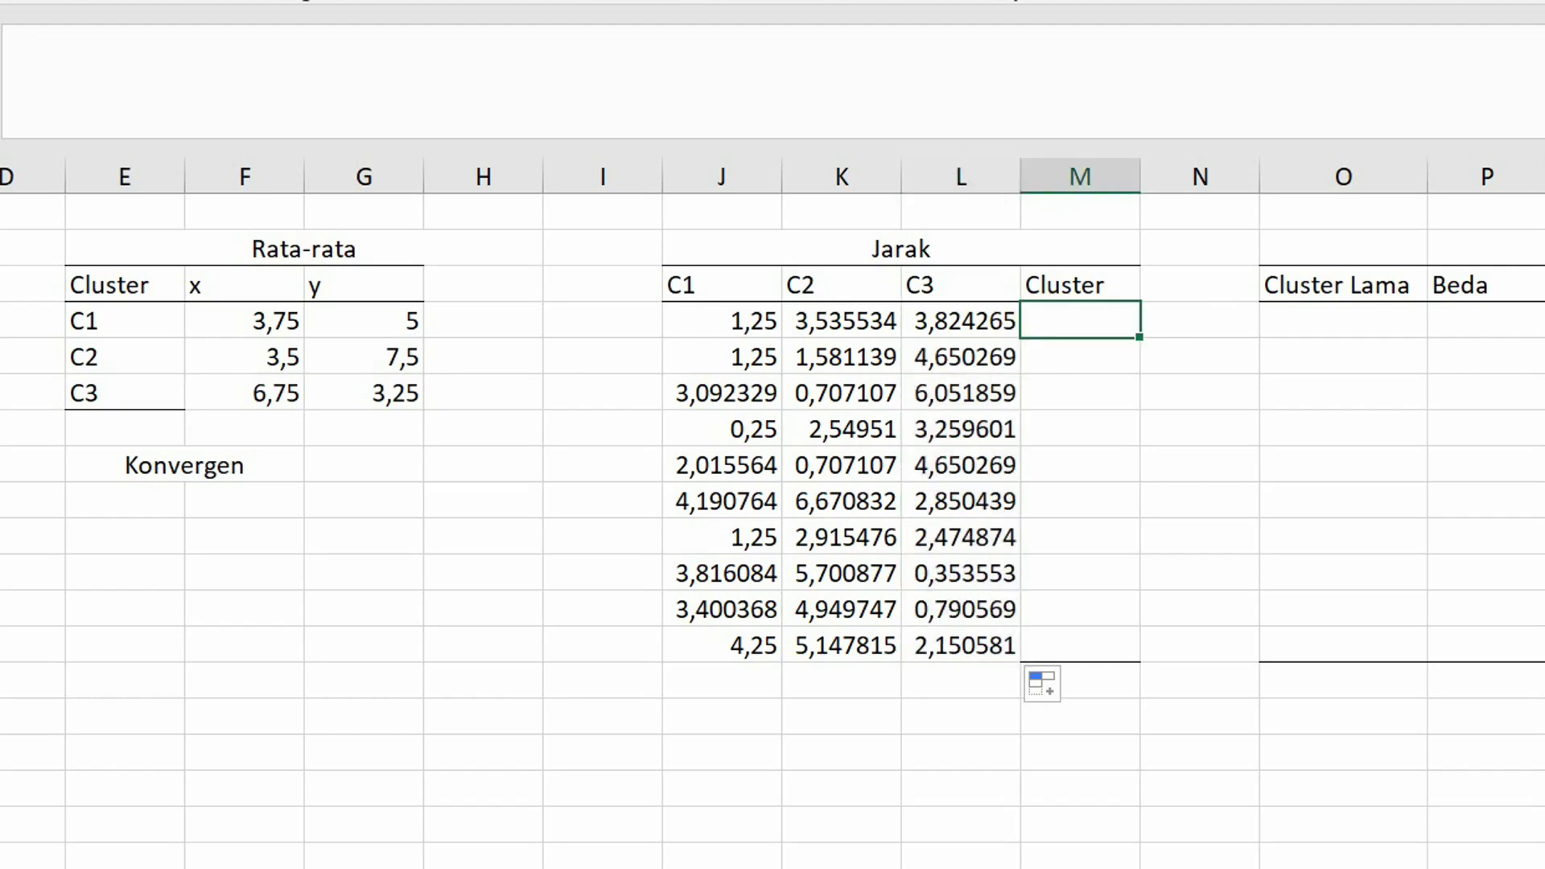
{"action": "type", "text": "=index"}
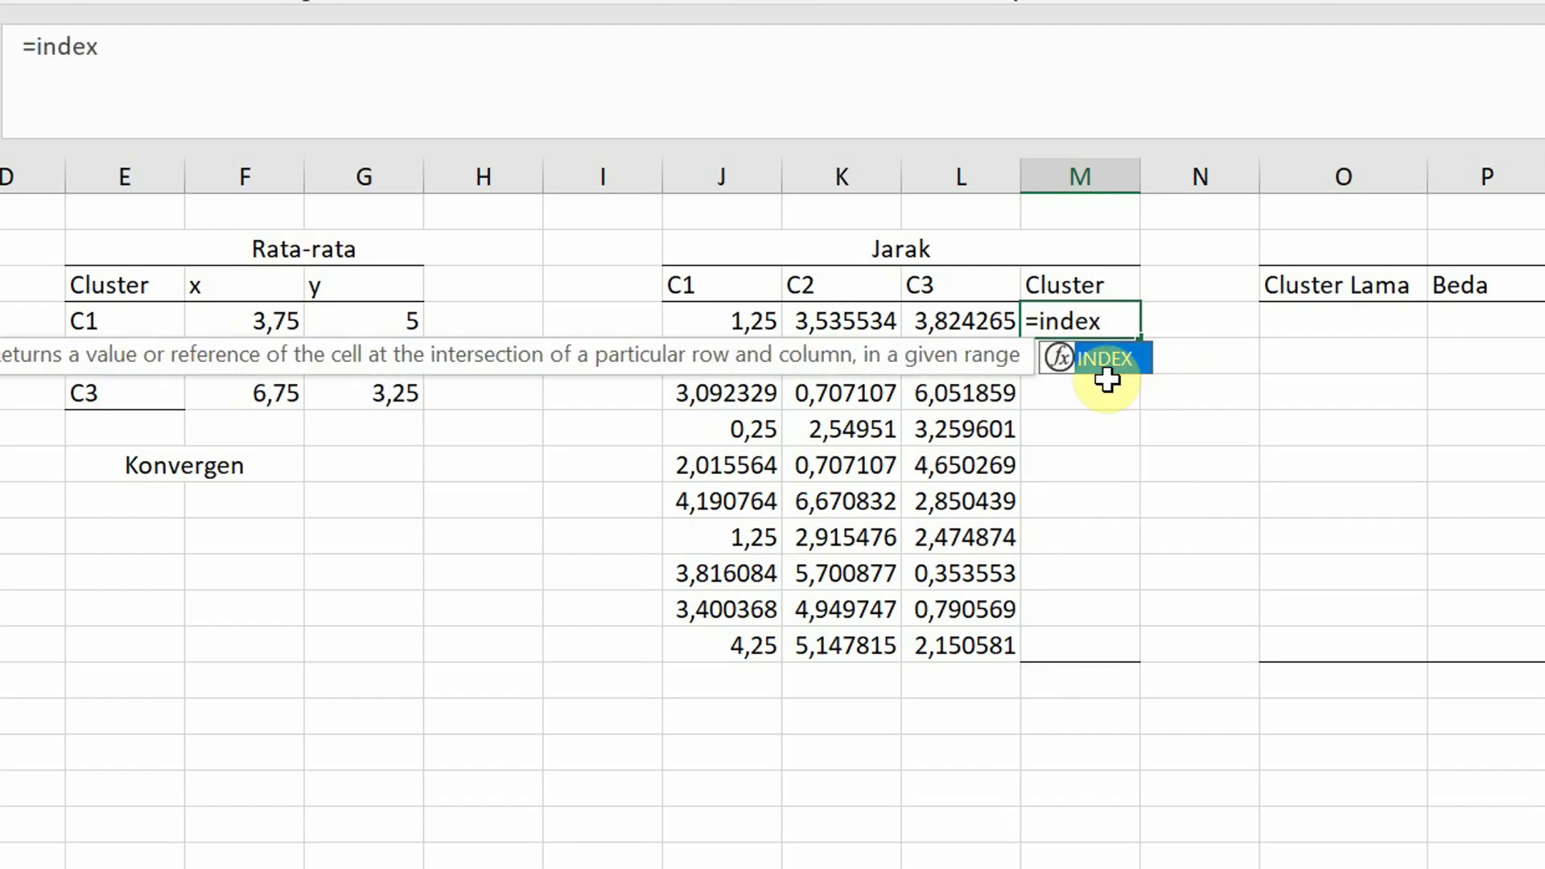
{"action": "key", "text": "Return"}
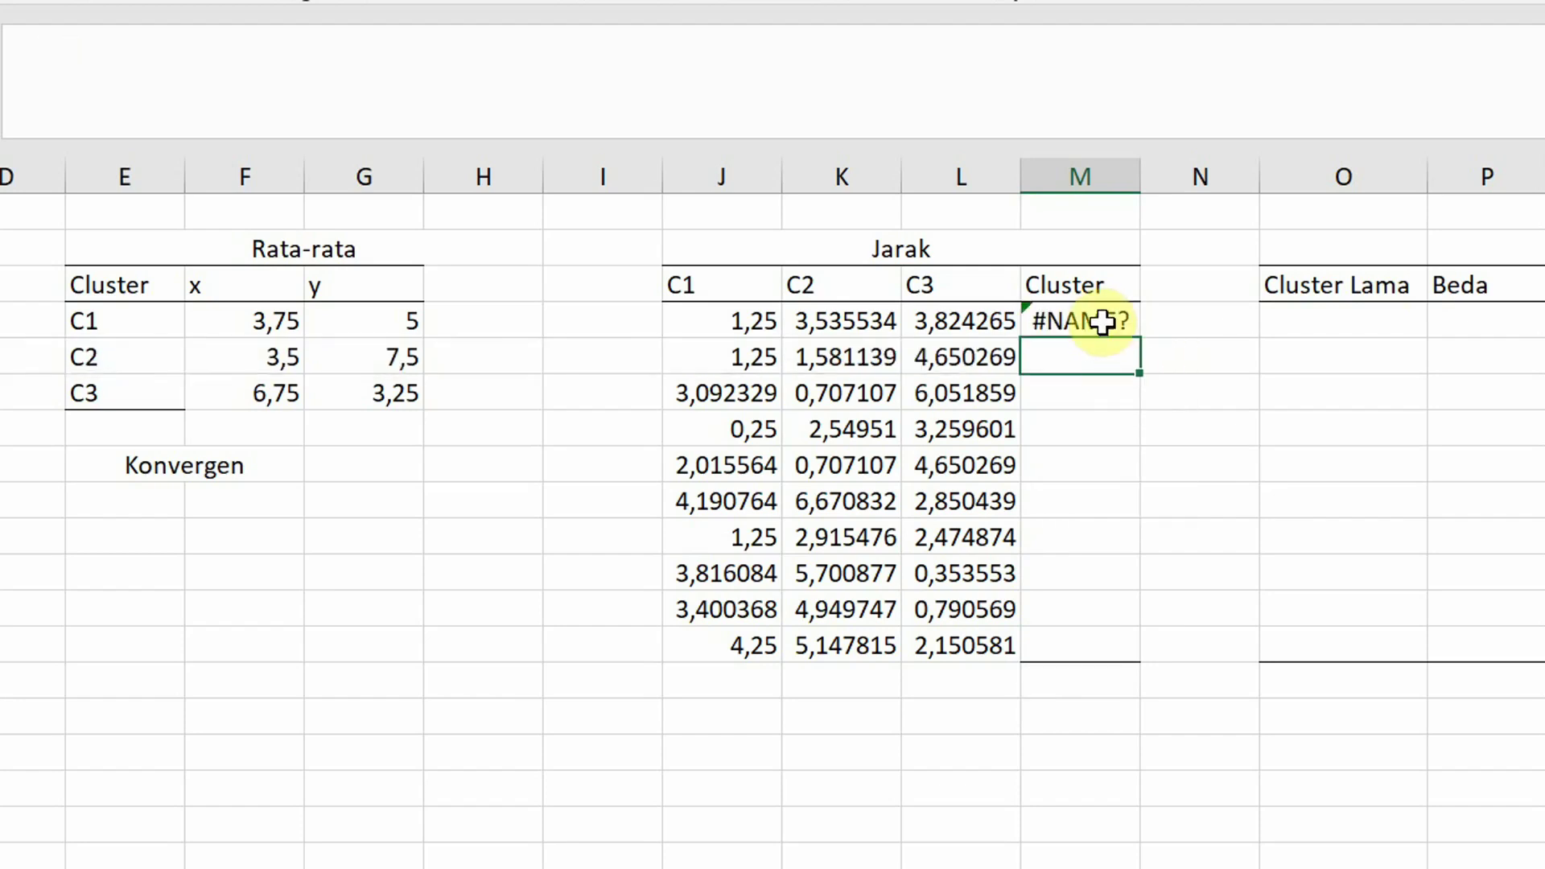
{"action": "left_click", "coordinate": [1075, 309]}
{"action": "key", "text": "F2"}
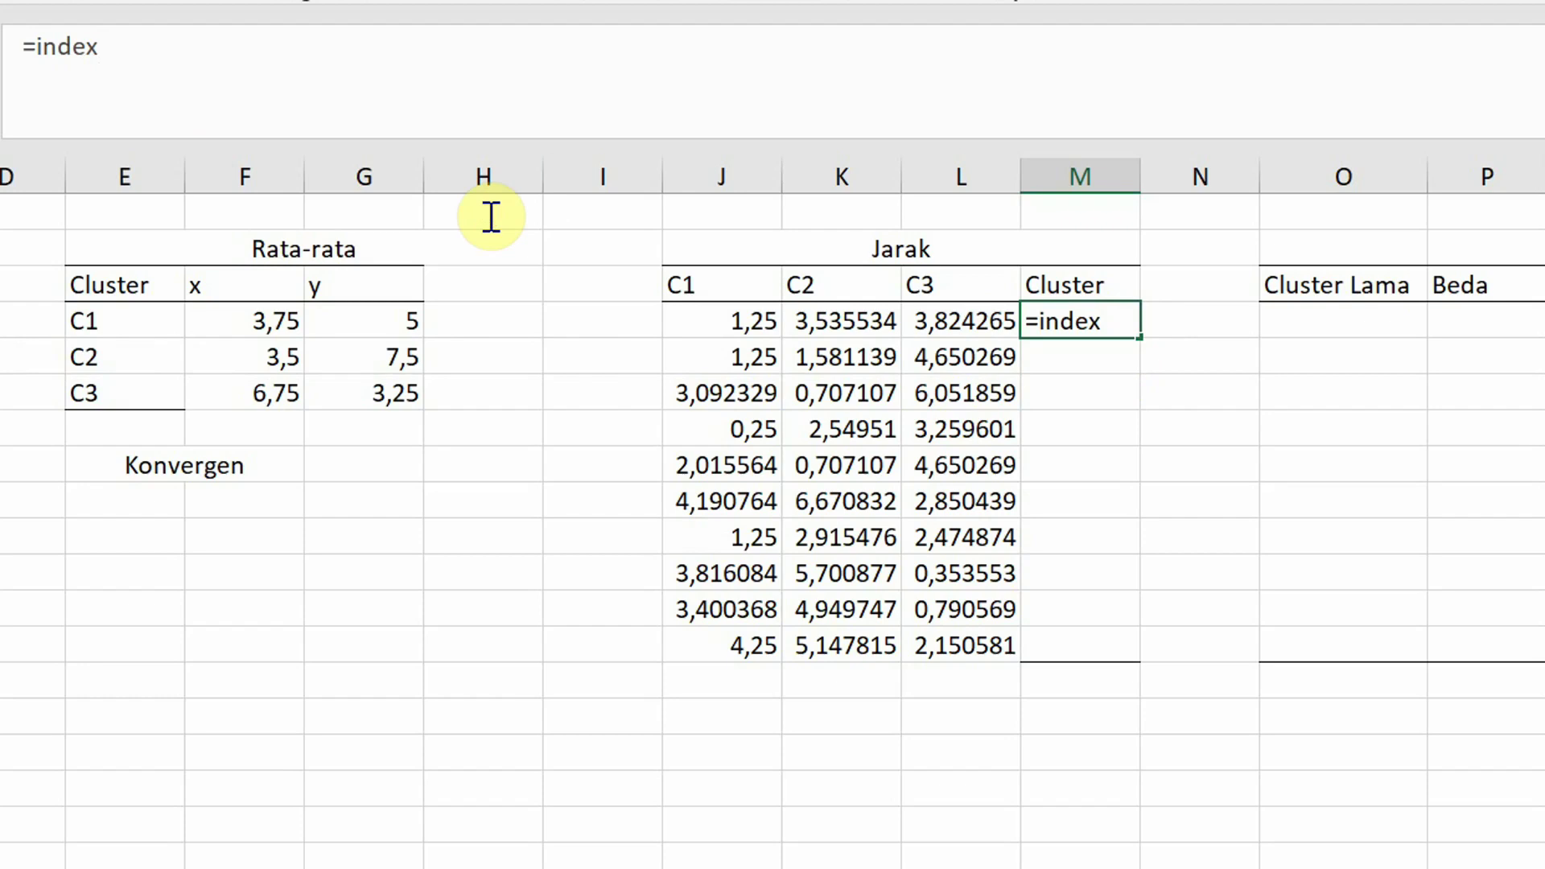
{"action": "type", "text": "("}
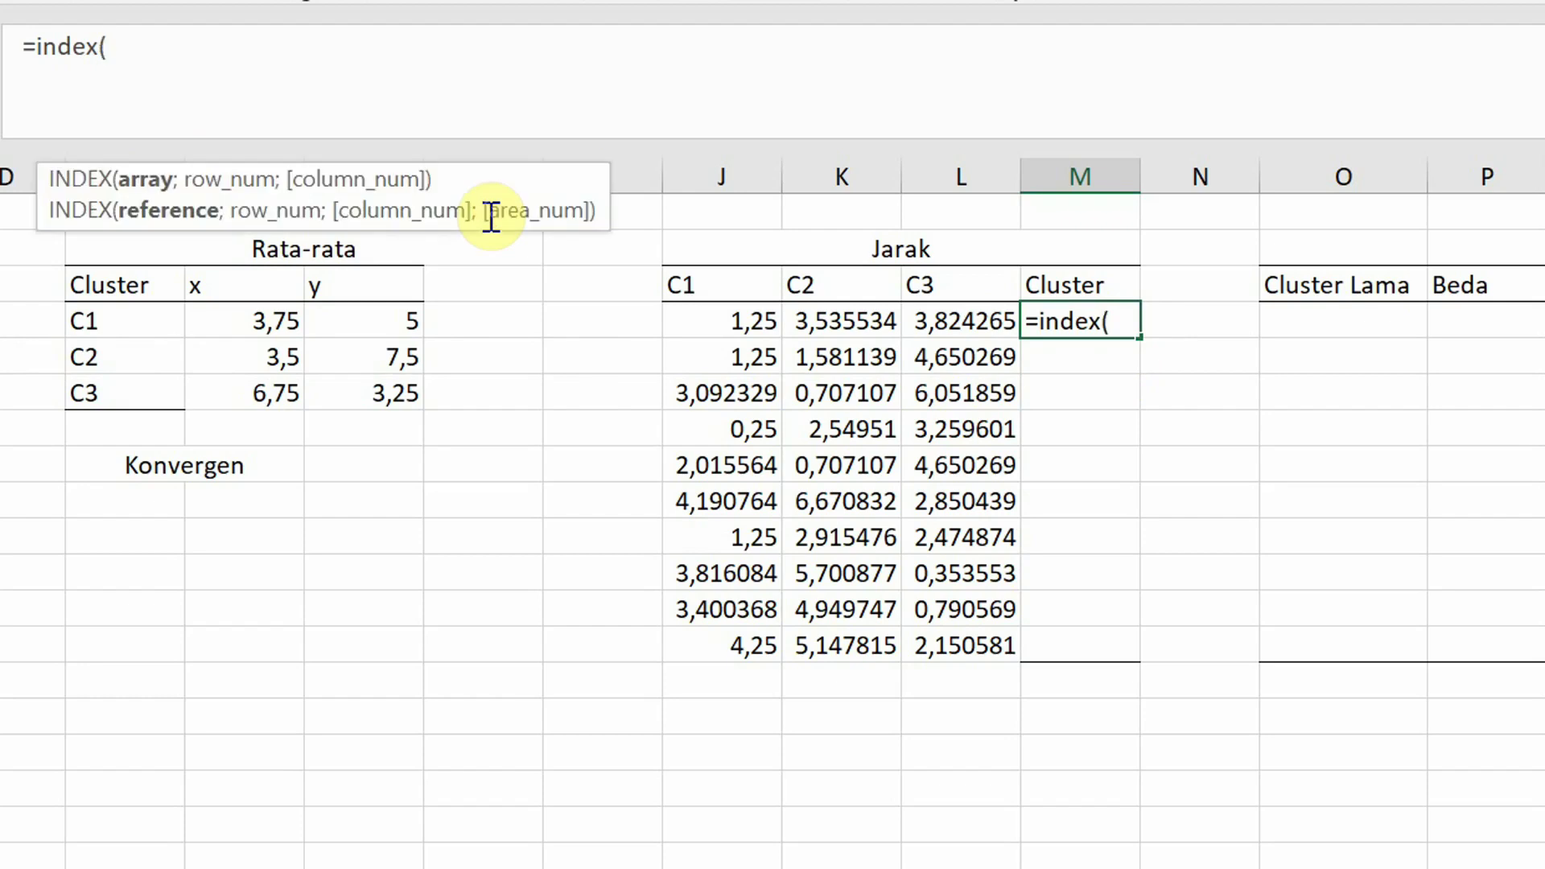
{"action": "type", "text": "$j$"}
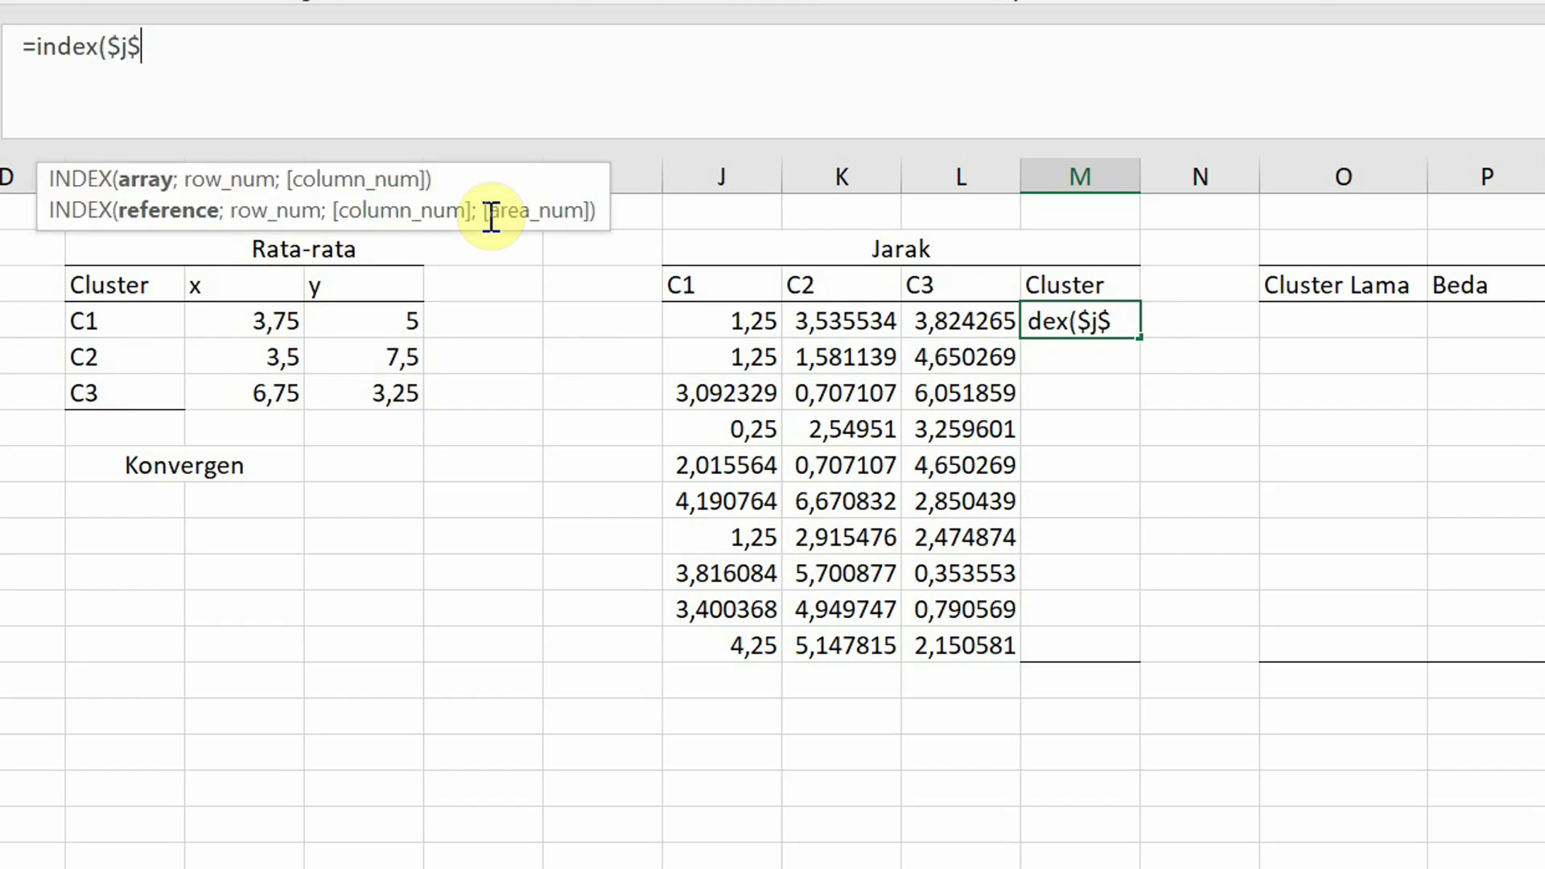
{"action": "type", "text": "3:"}
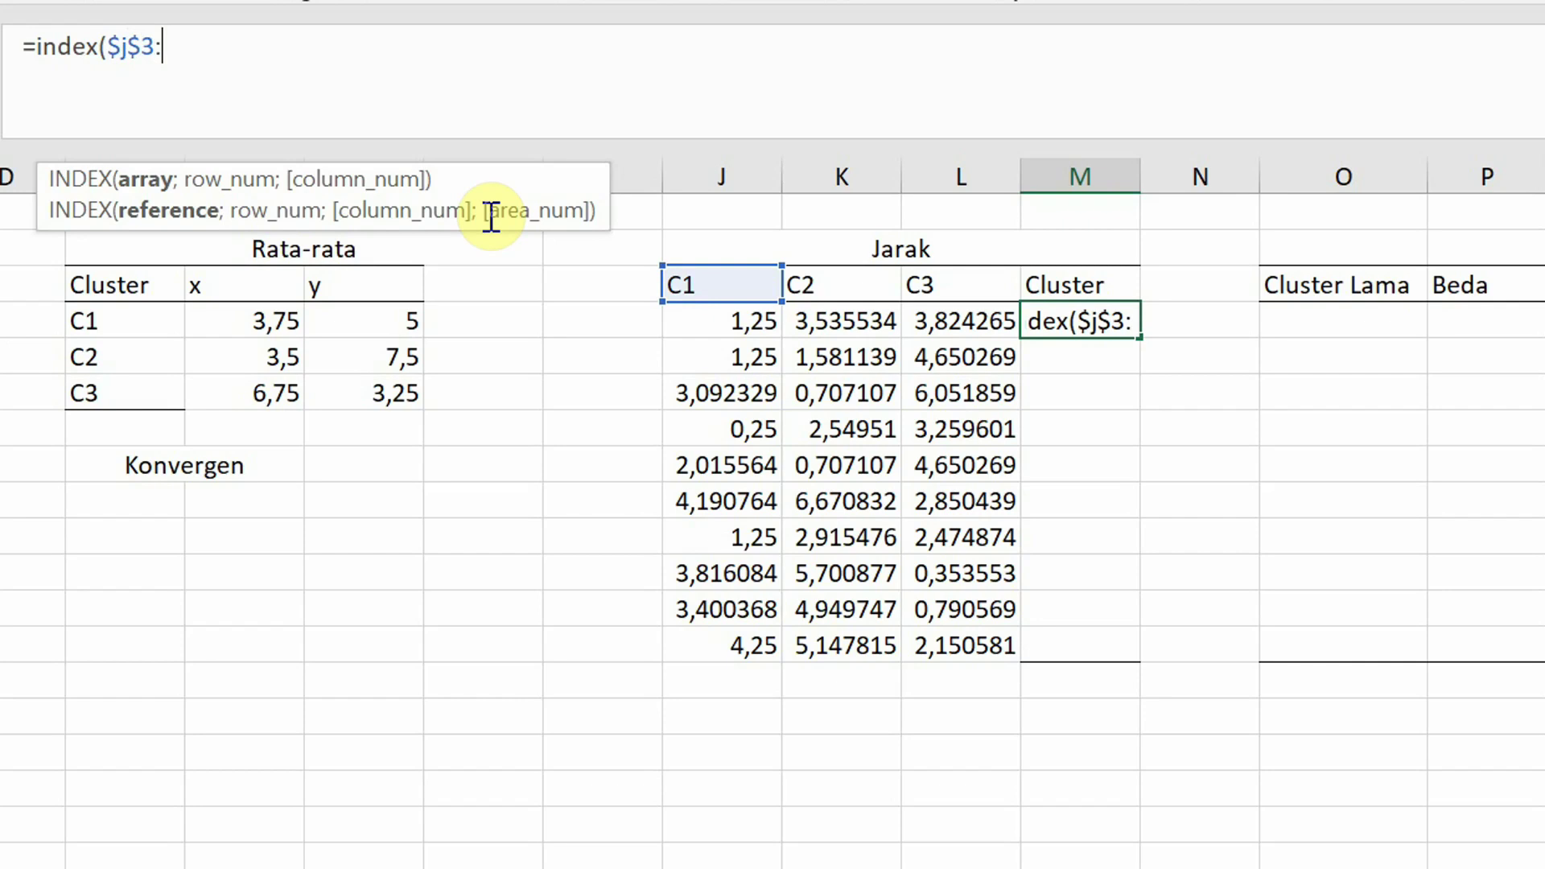
{"action": "type", "text": "$l"}
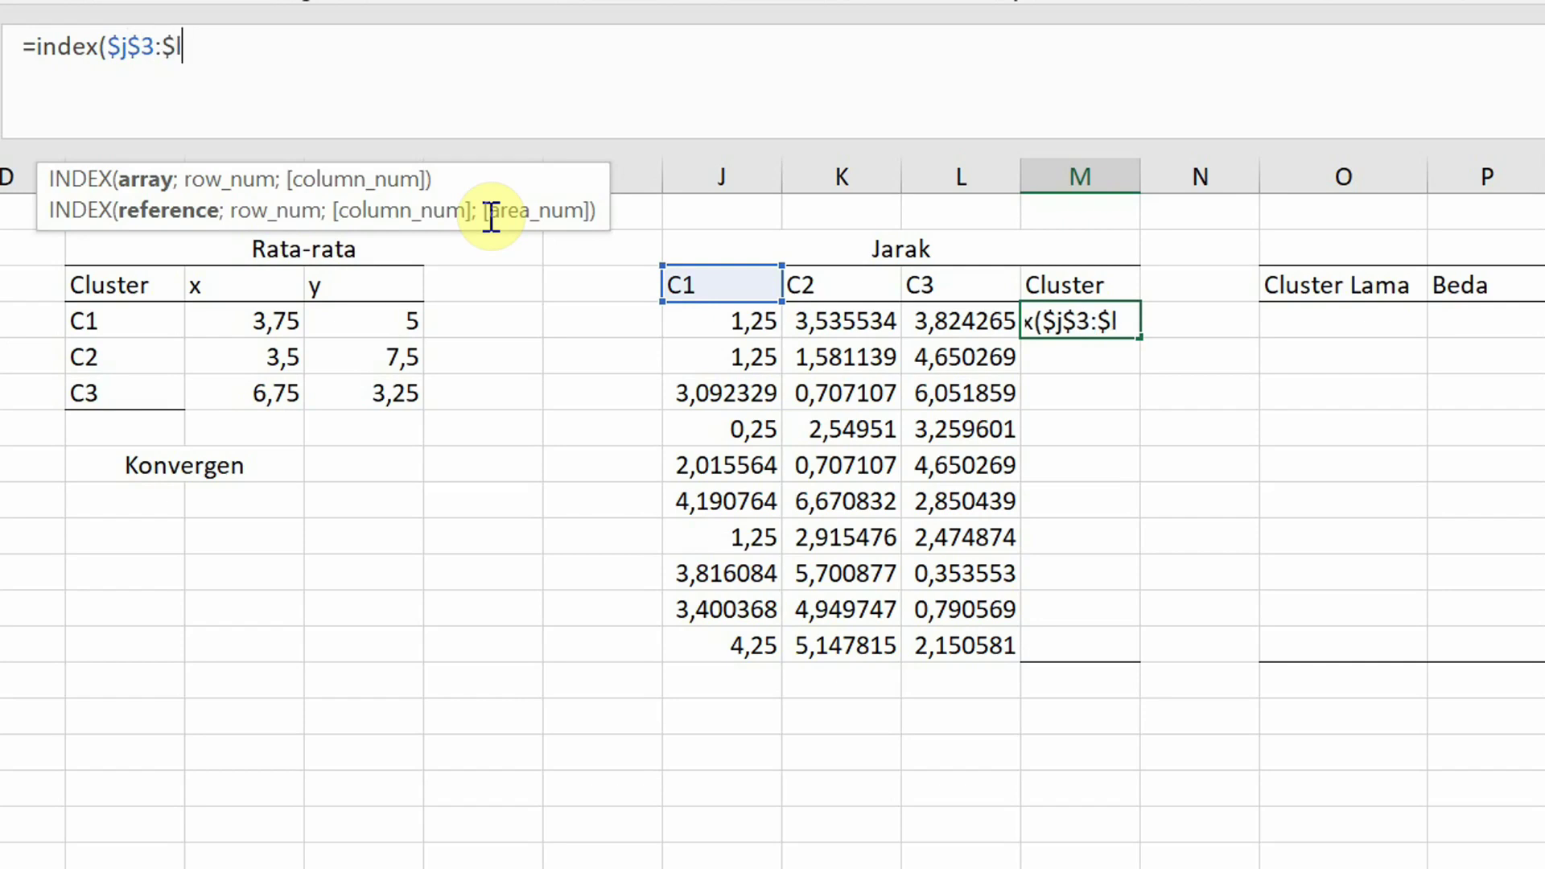
{"action": "type", "text": "$3"}
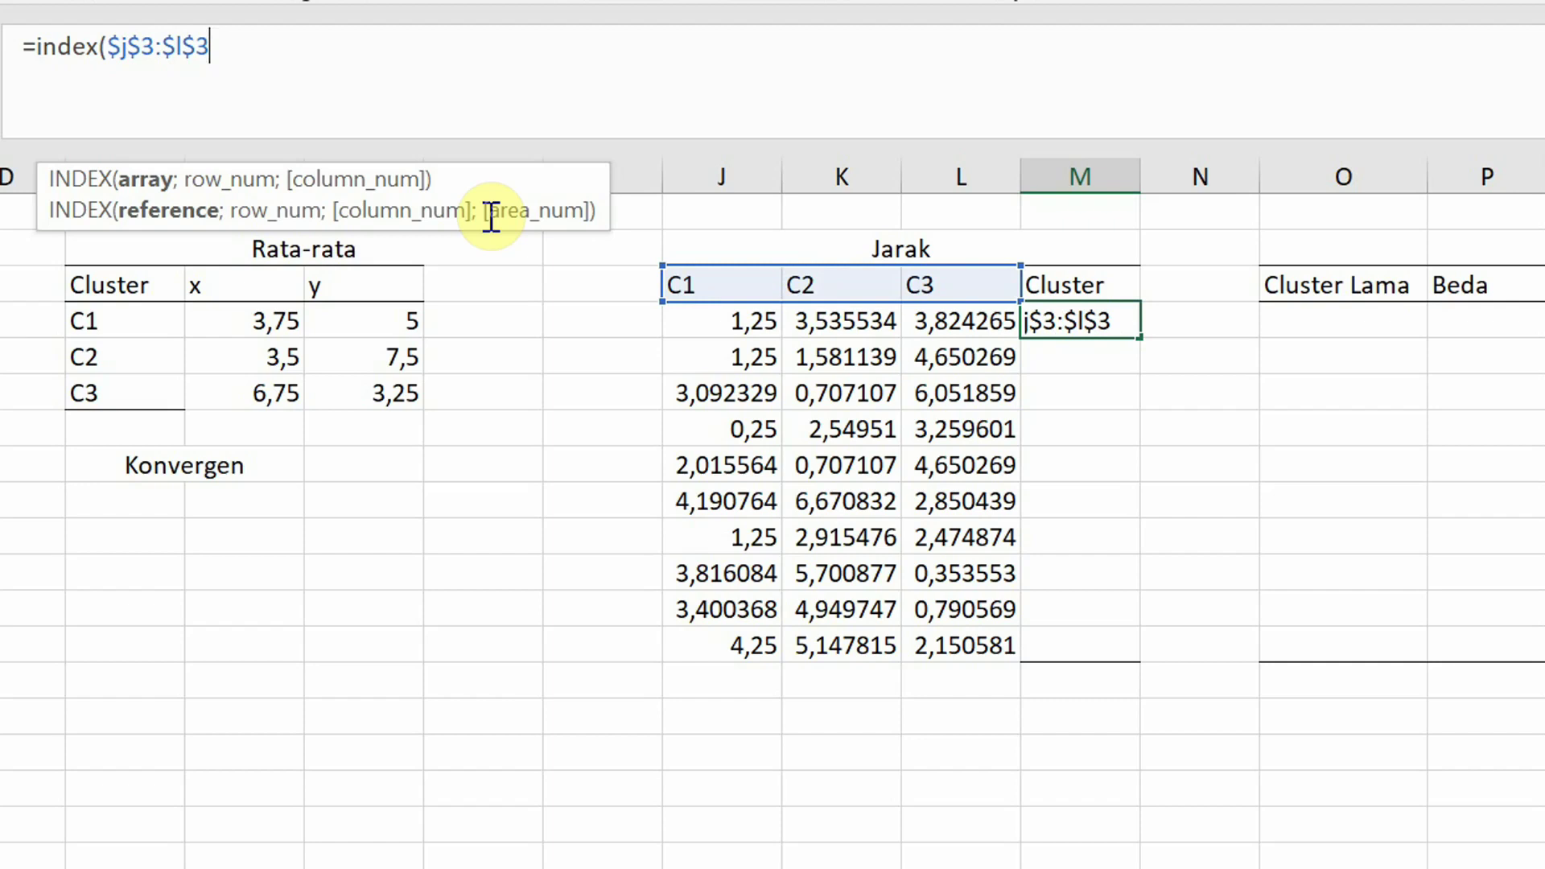
{"action": "type", "text": ";1;"}
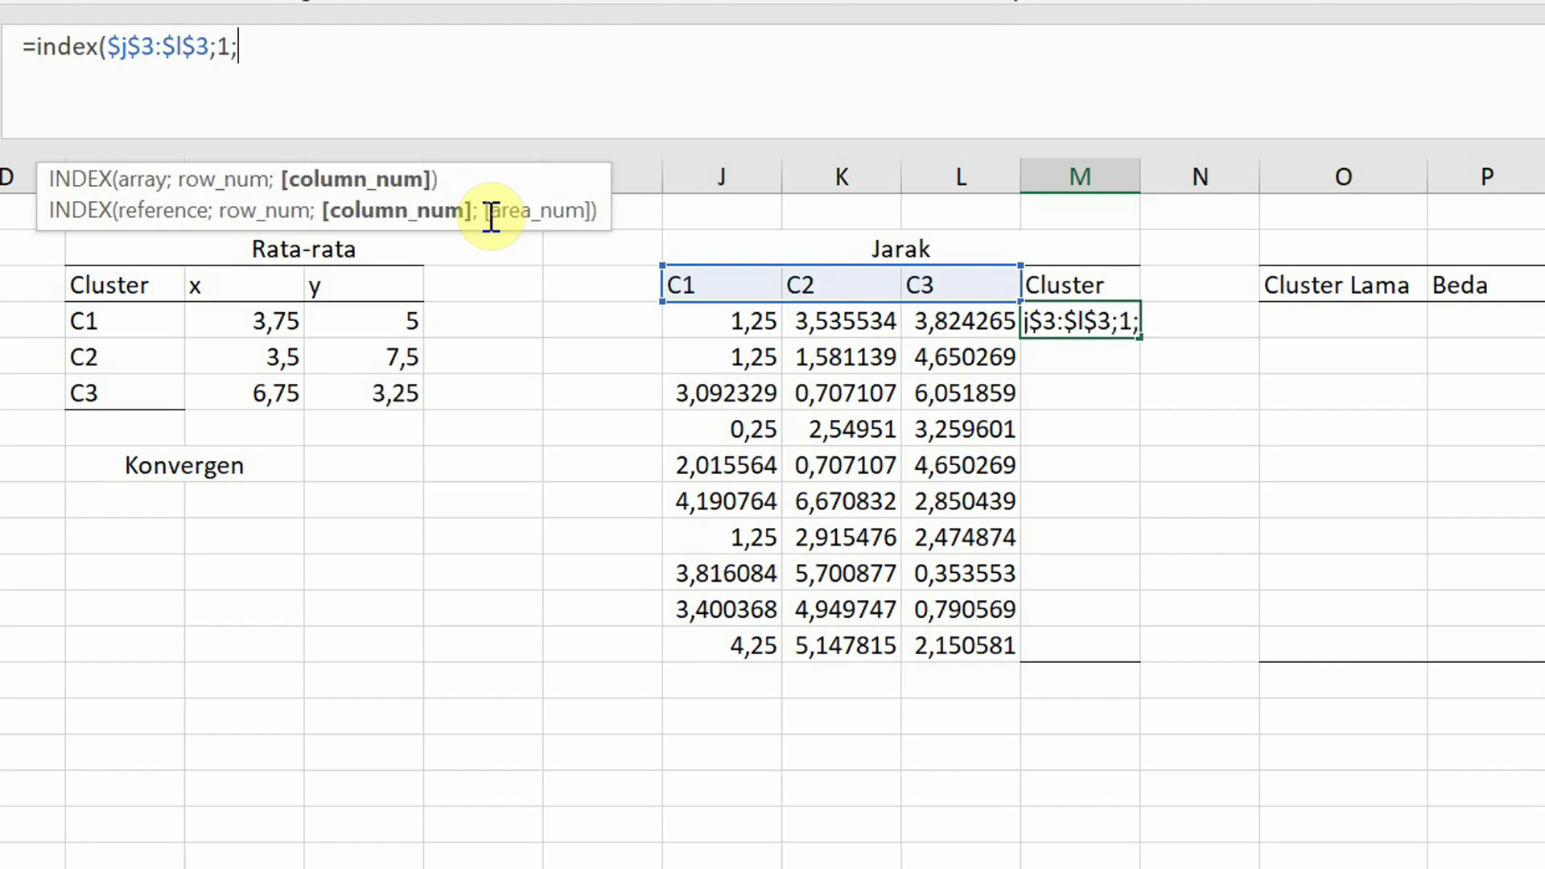
- Complete the Cluster formula in M4 with MATCH(MIN(J4:L4);J4:L4;0) as the column number and fill it down through M13
{"action": "type", "text": "mat"}
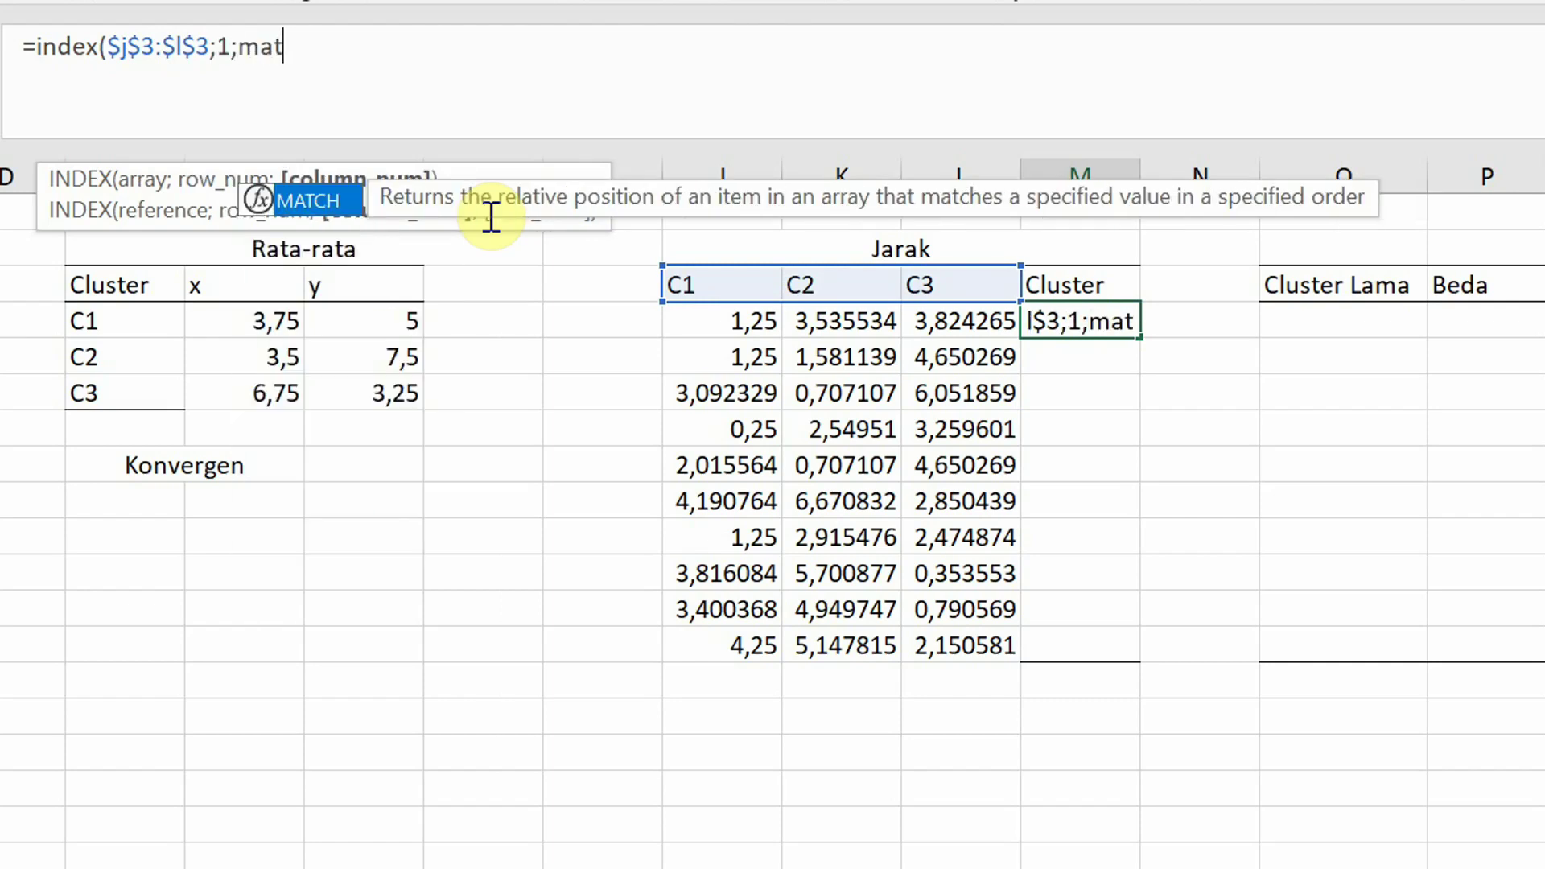
{"action": "double_click", "coordinate": [311, 197]}
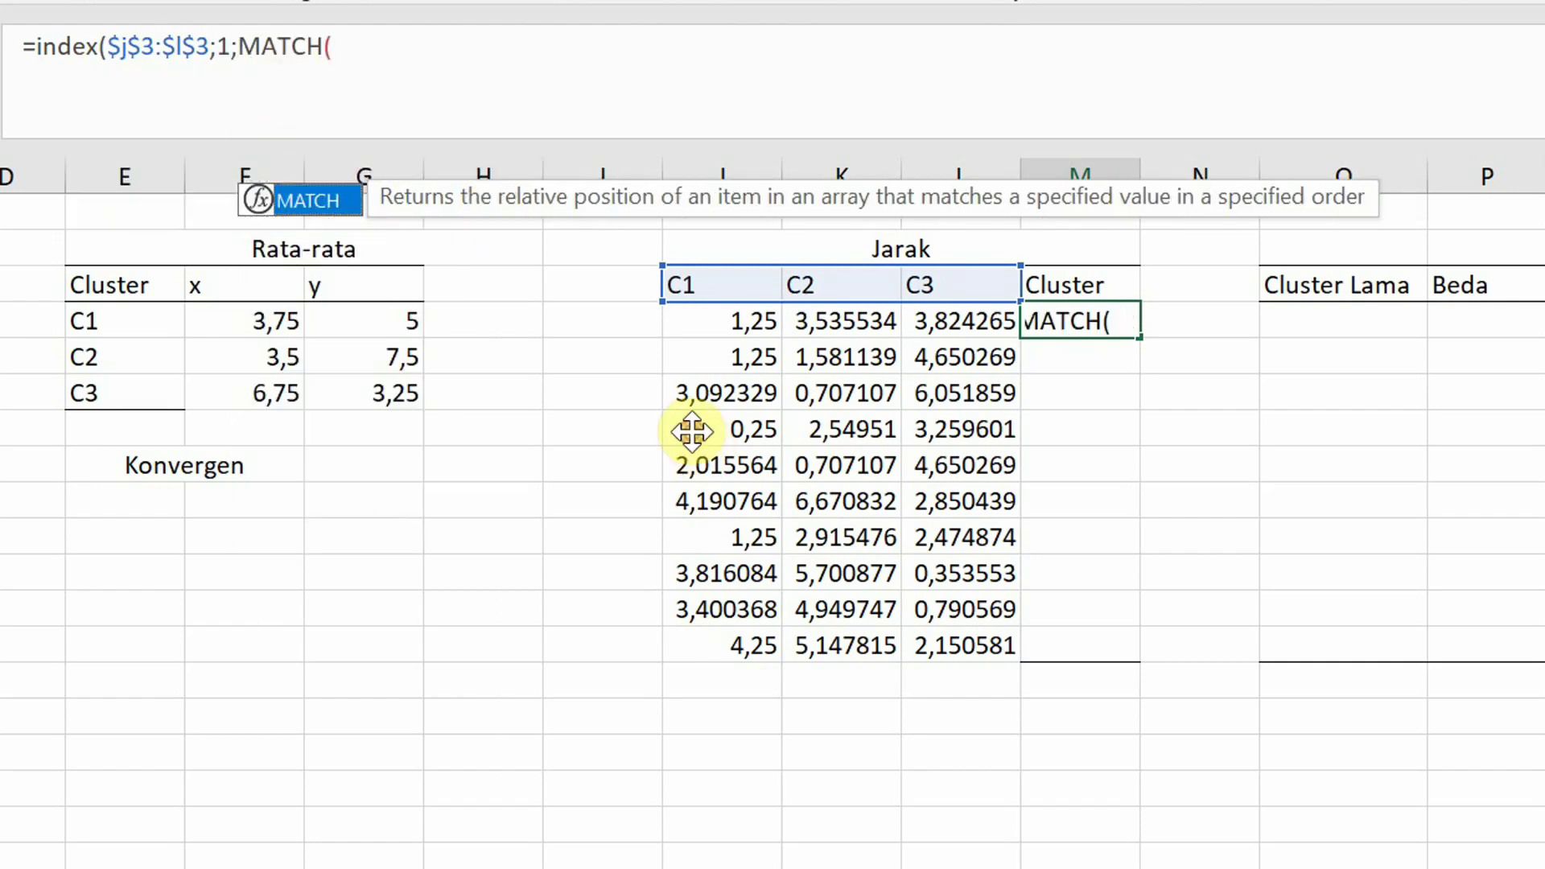
{"action": "type", "text": "min"}
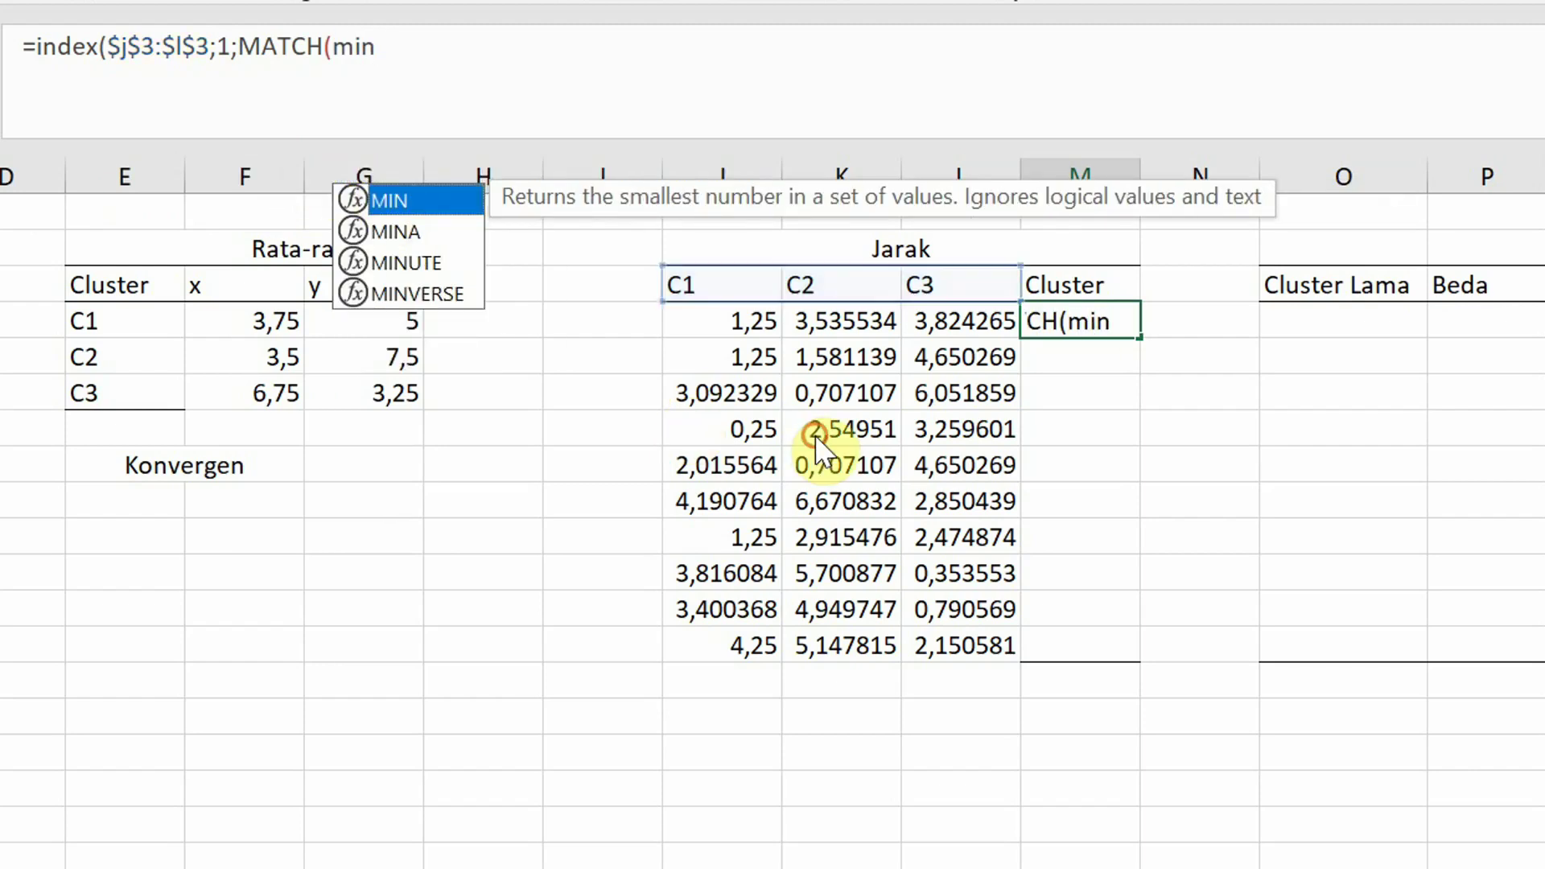
{"action": "key", "text": "Tab"}
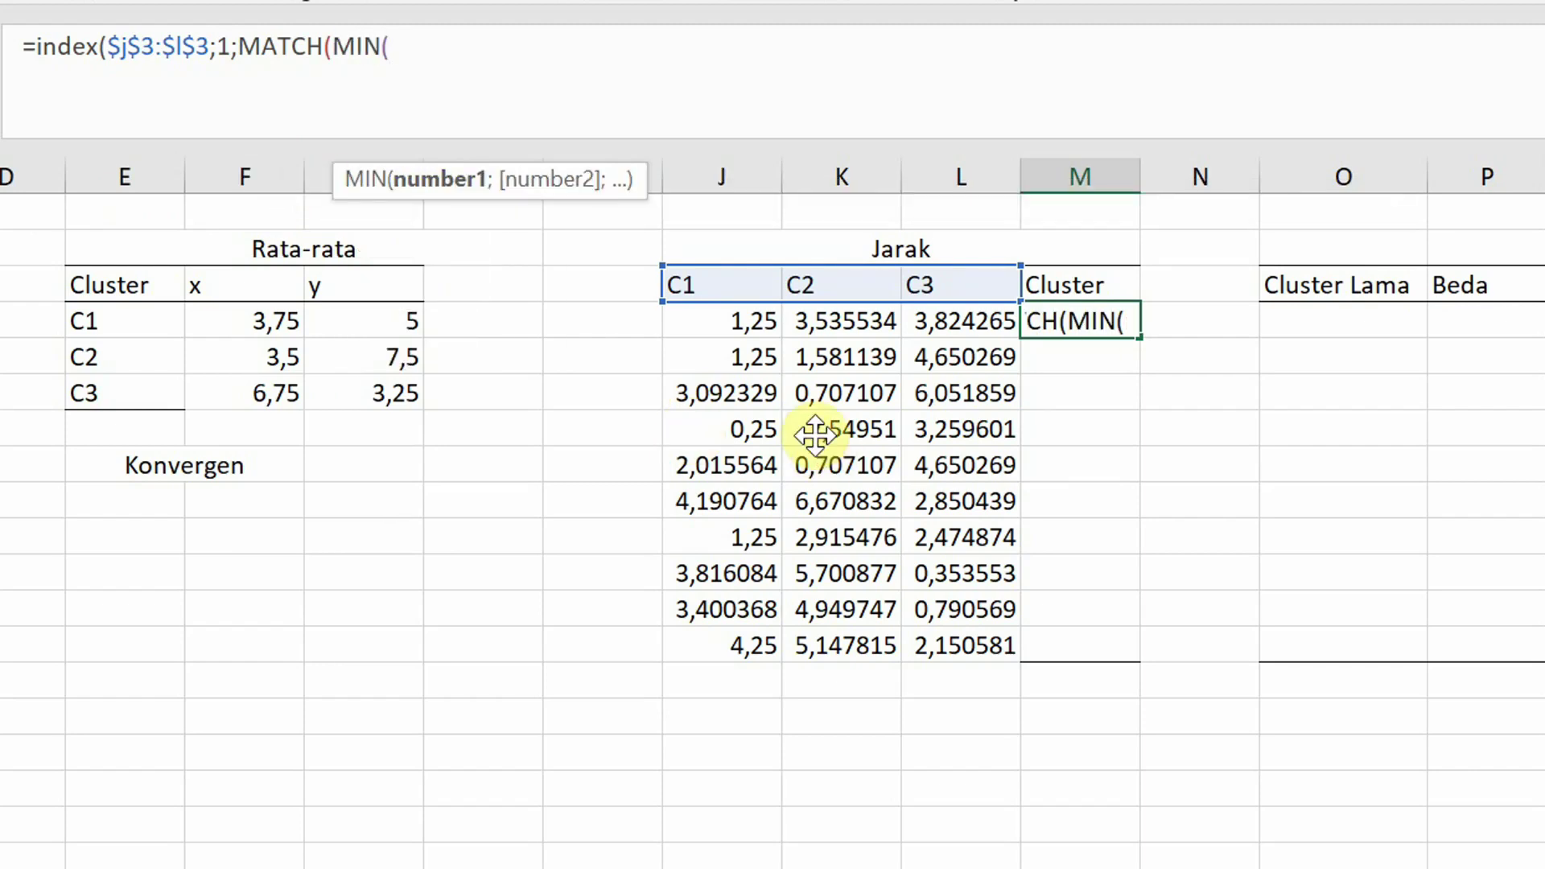
{"action": "type", "text": "j4"}
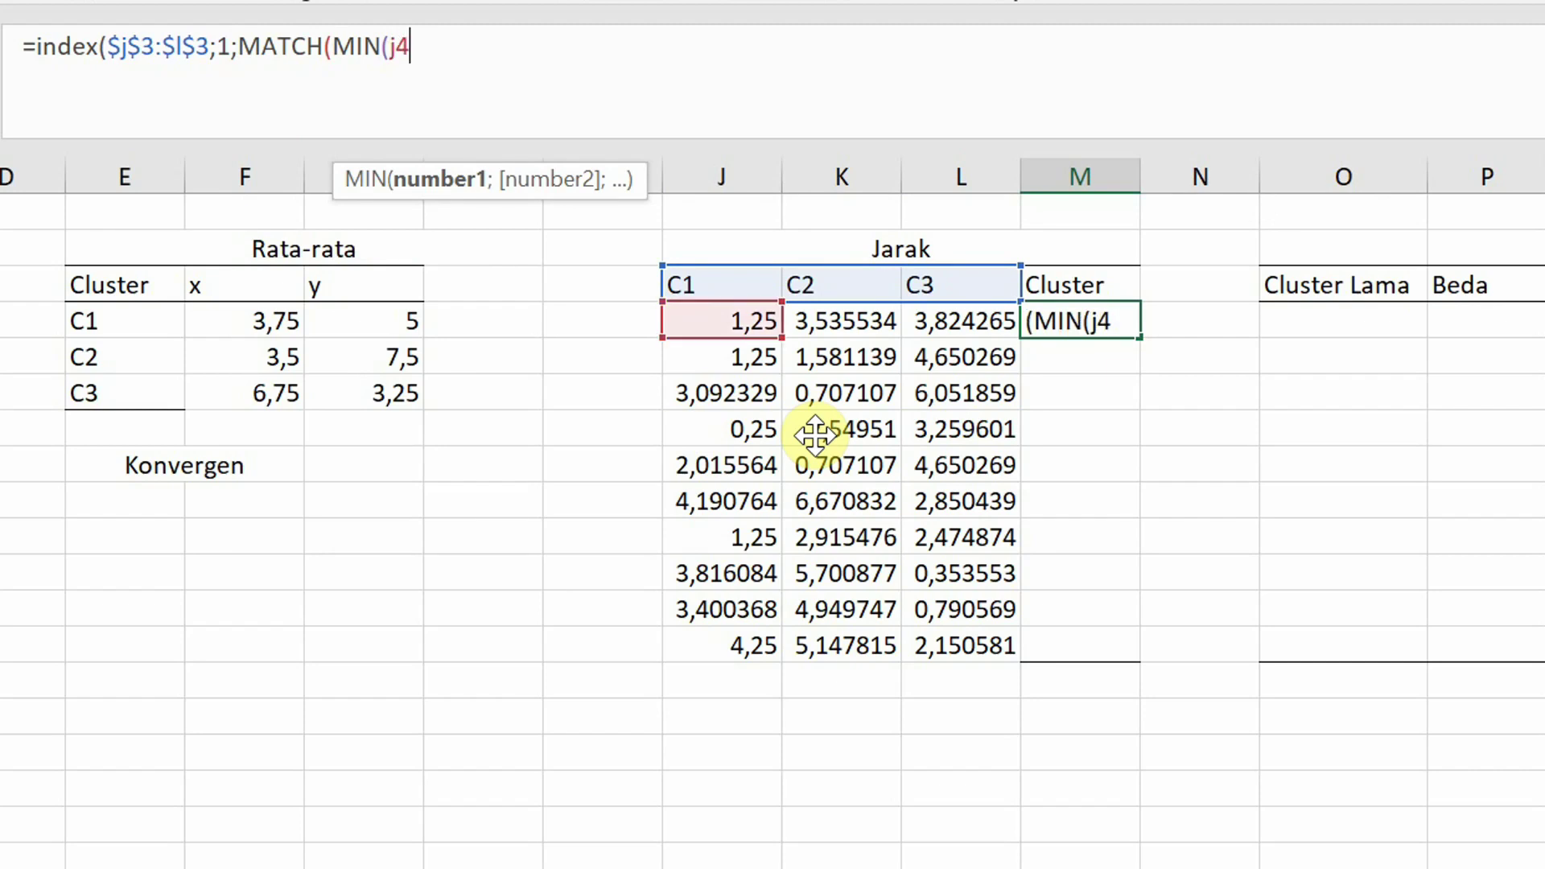
{"action": "type", "text": ":l4"}
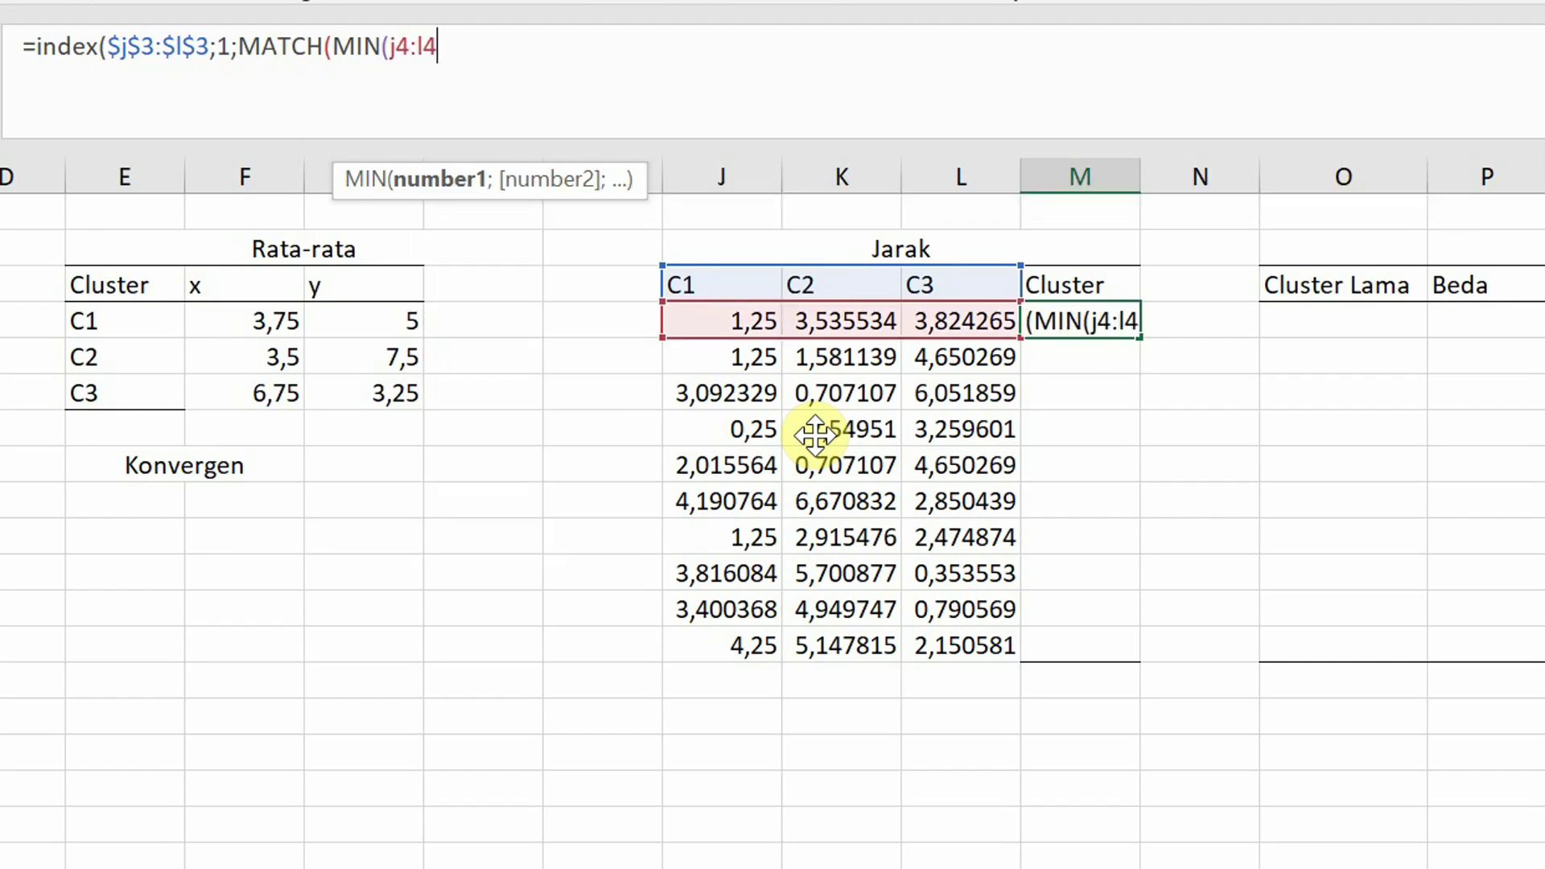
{"action": "type", "text": ");"}
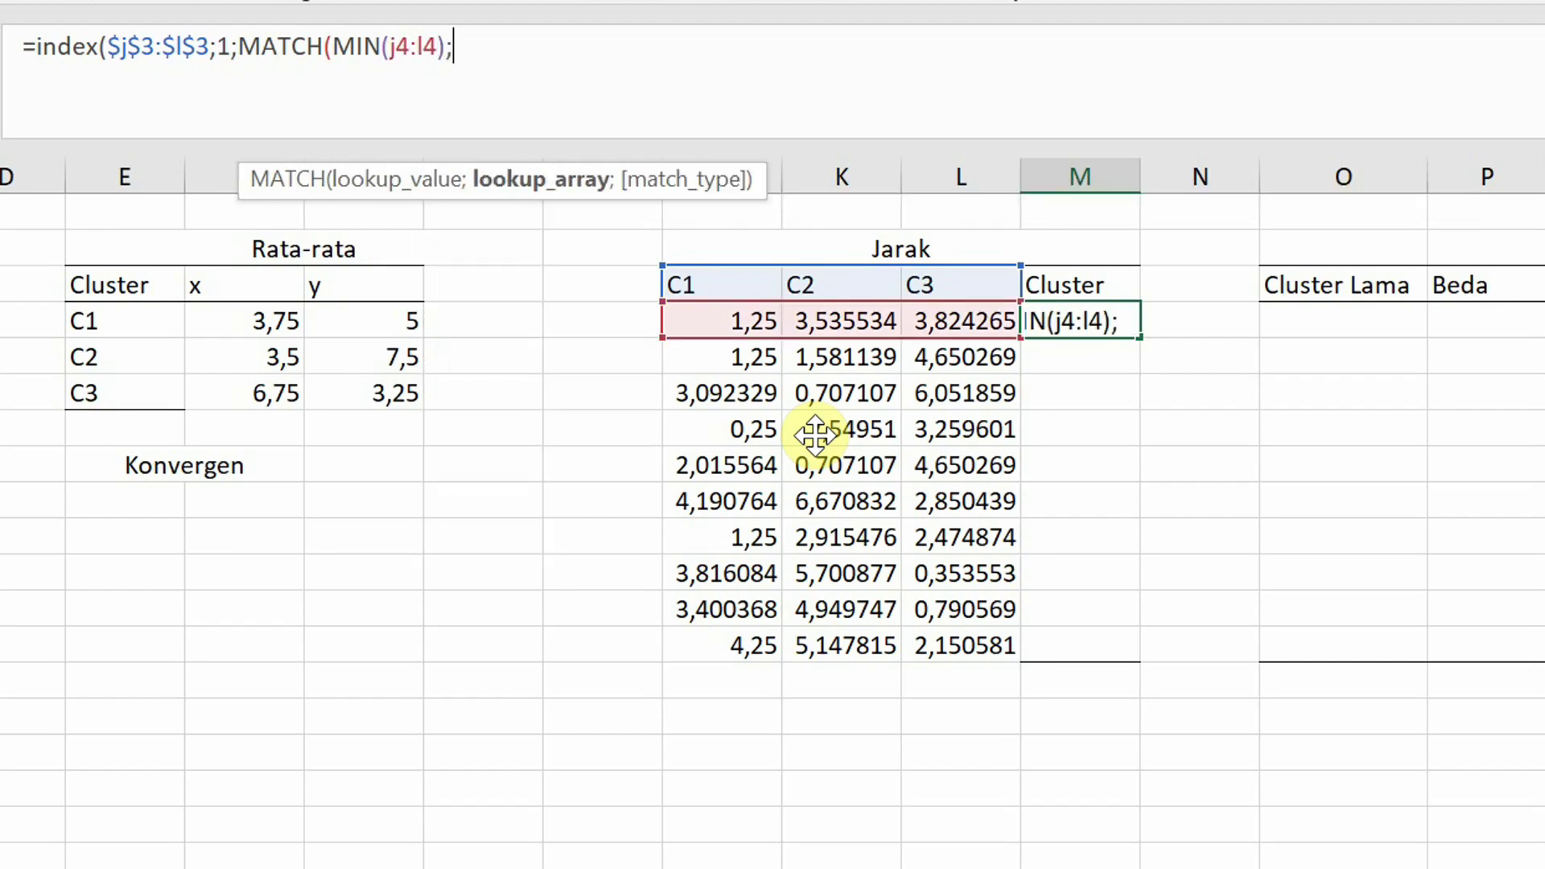
{"action": "type", "text": "j4:l"}
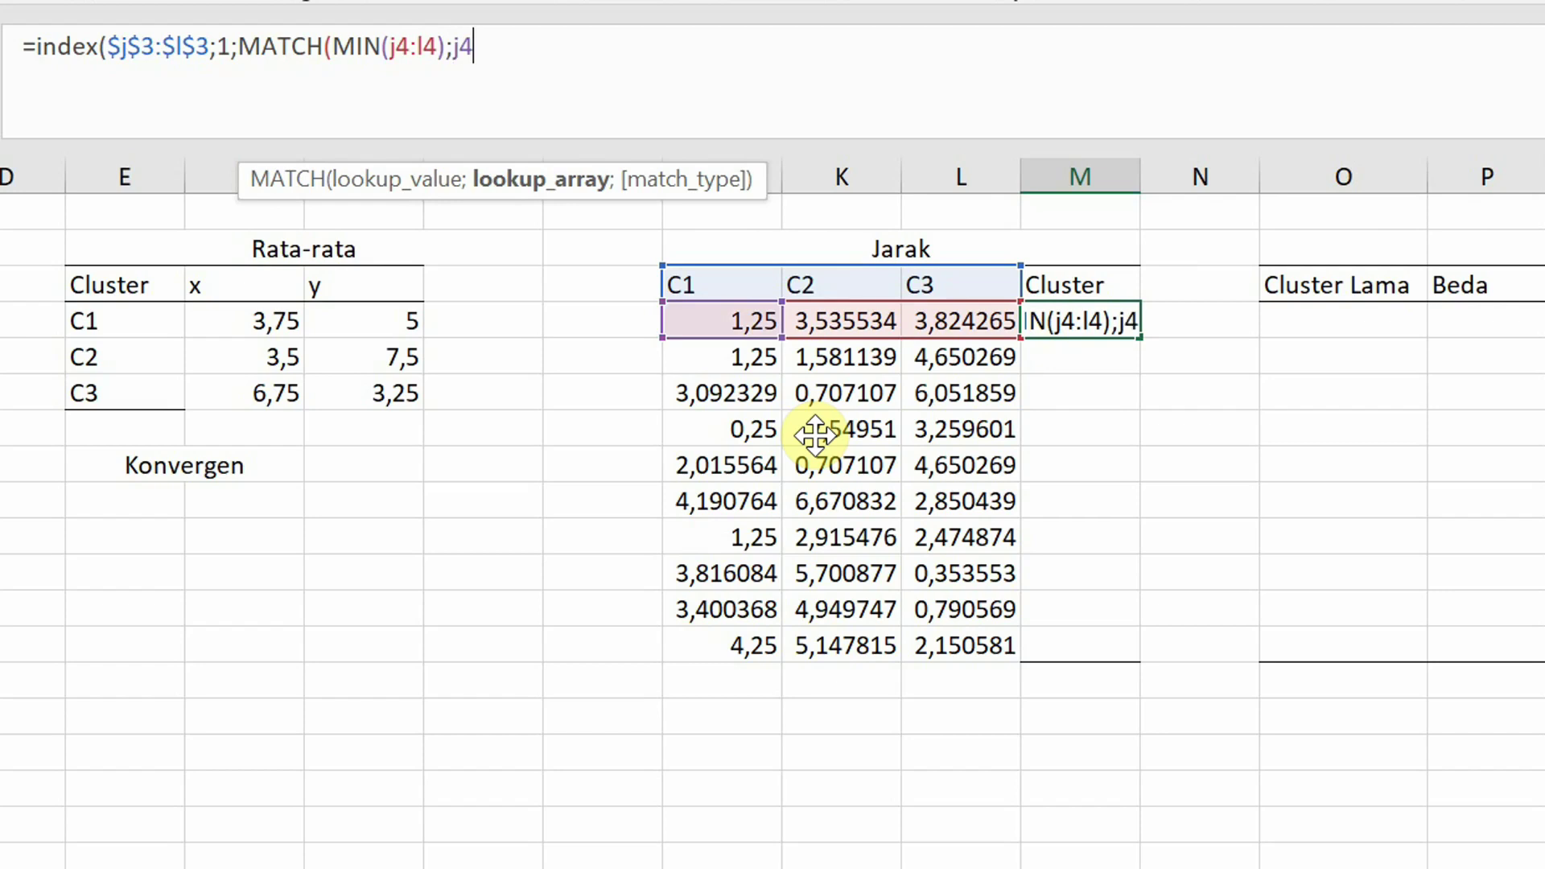
{"action": "type", "text": "4"}
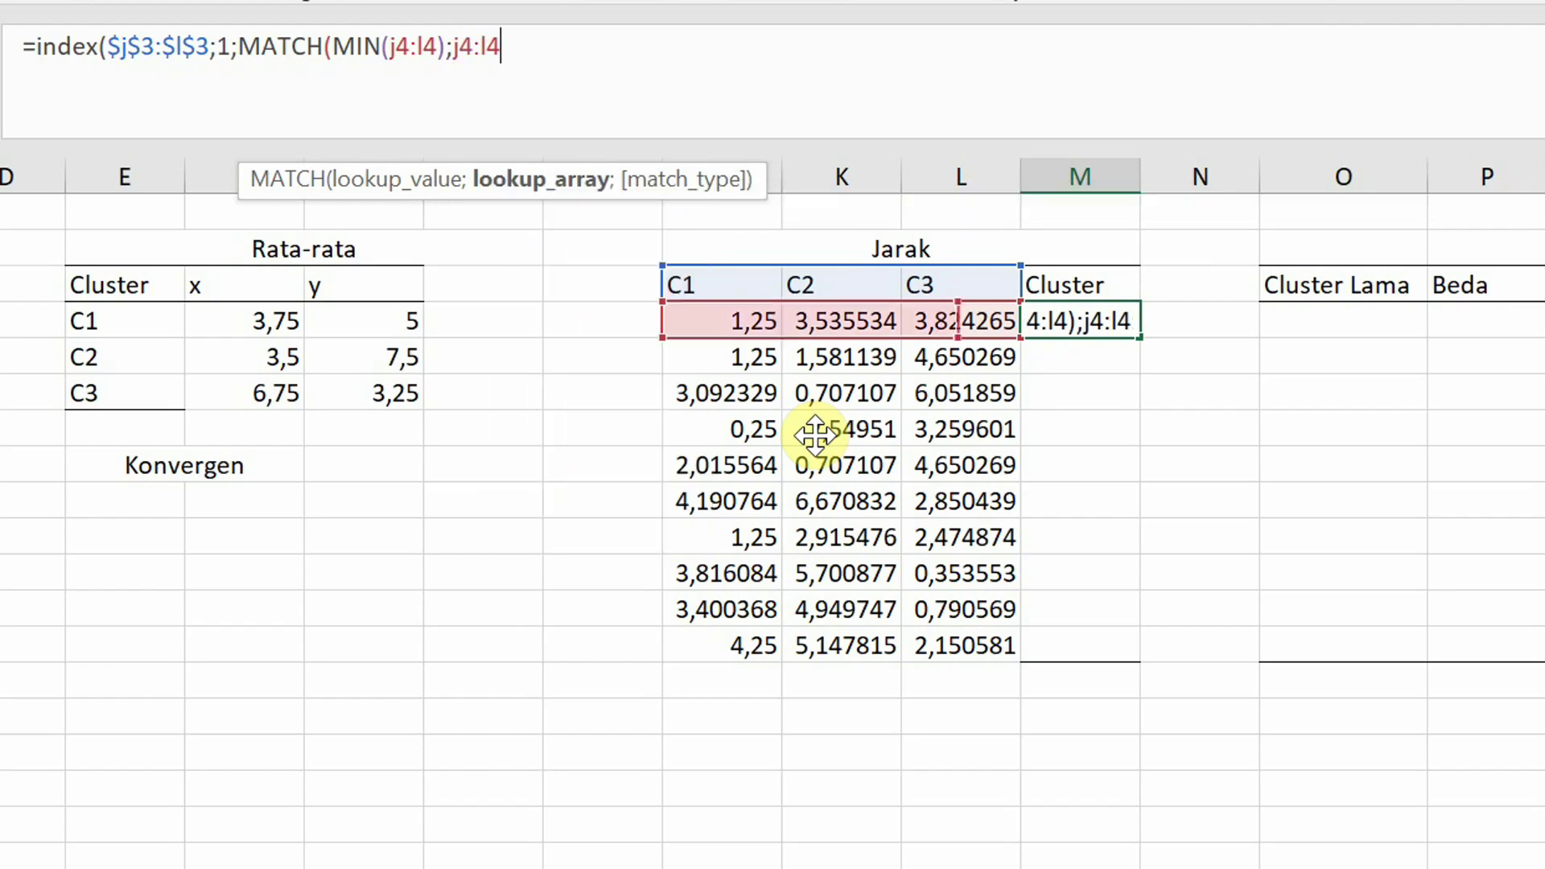
{"action": "type", "text": ";0))"}
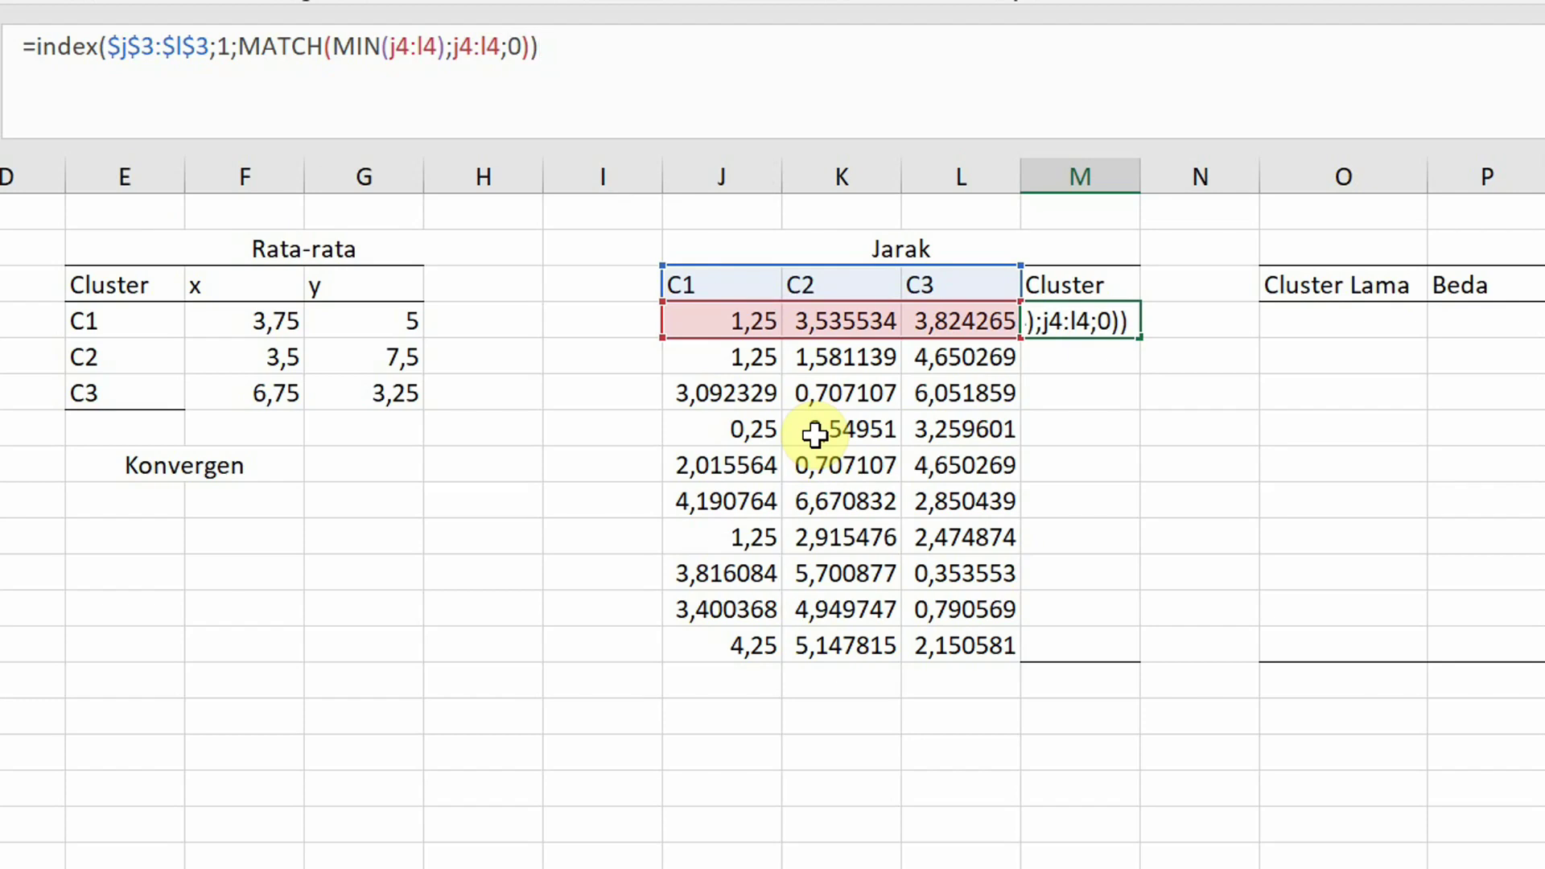
{"action": "key", "text": "Return"}
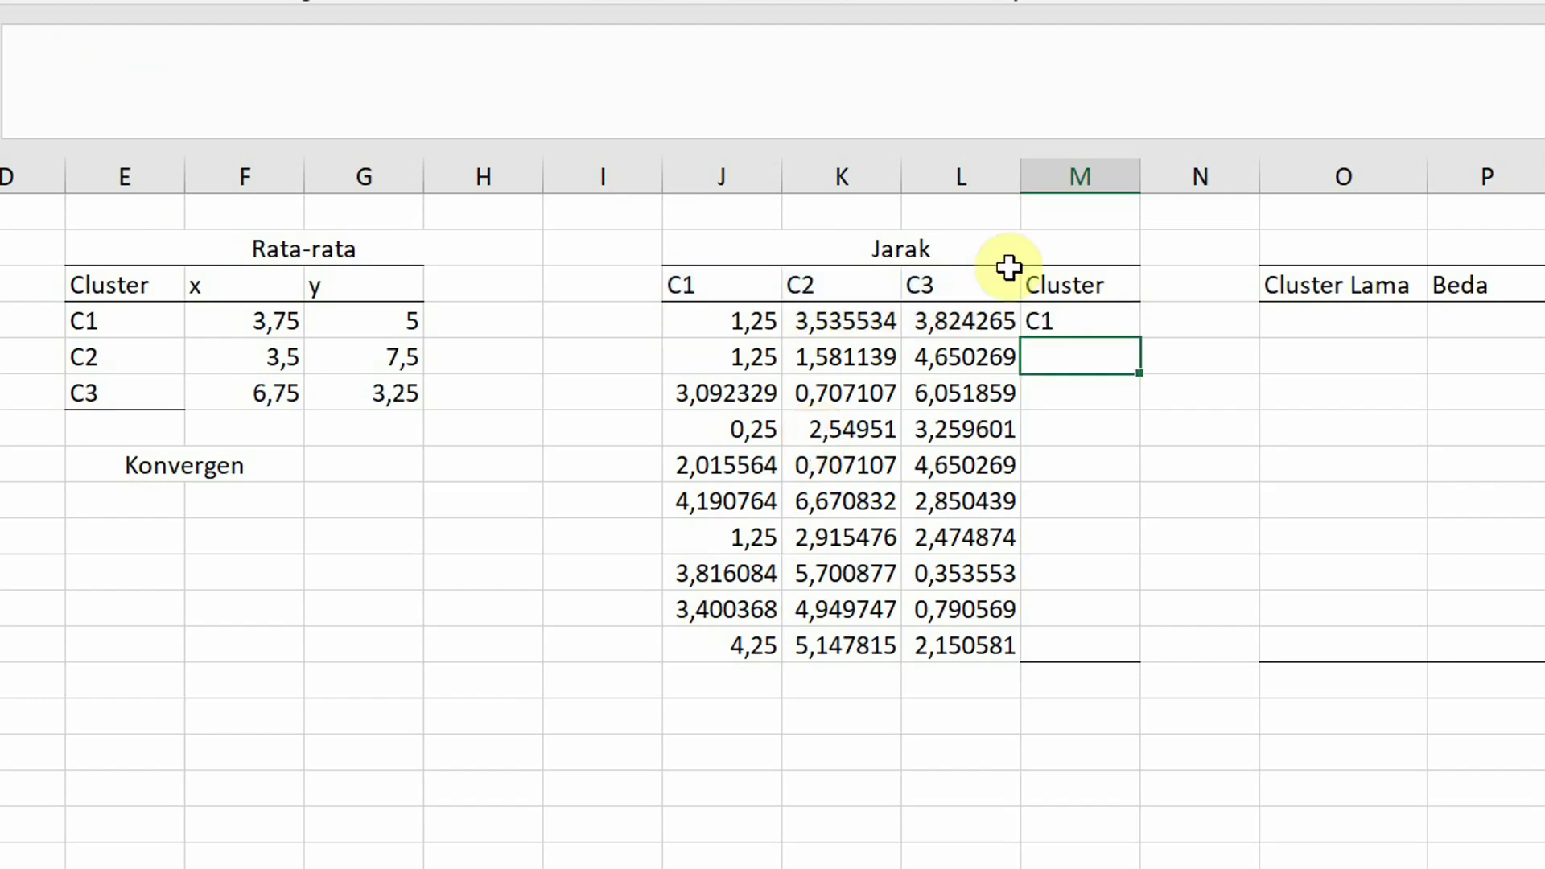
{"action": "left_click", "coordinate": [1078, 318]}
{"action": "double_click", "coordinate": [1138, 336]}
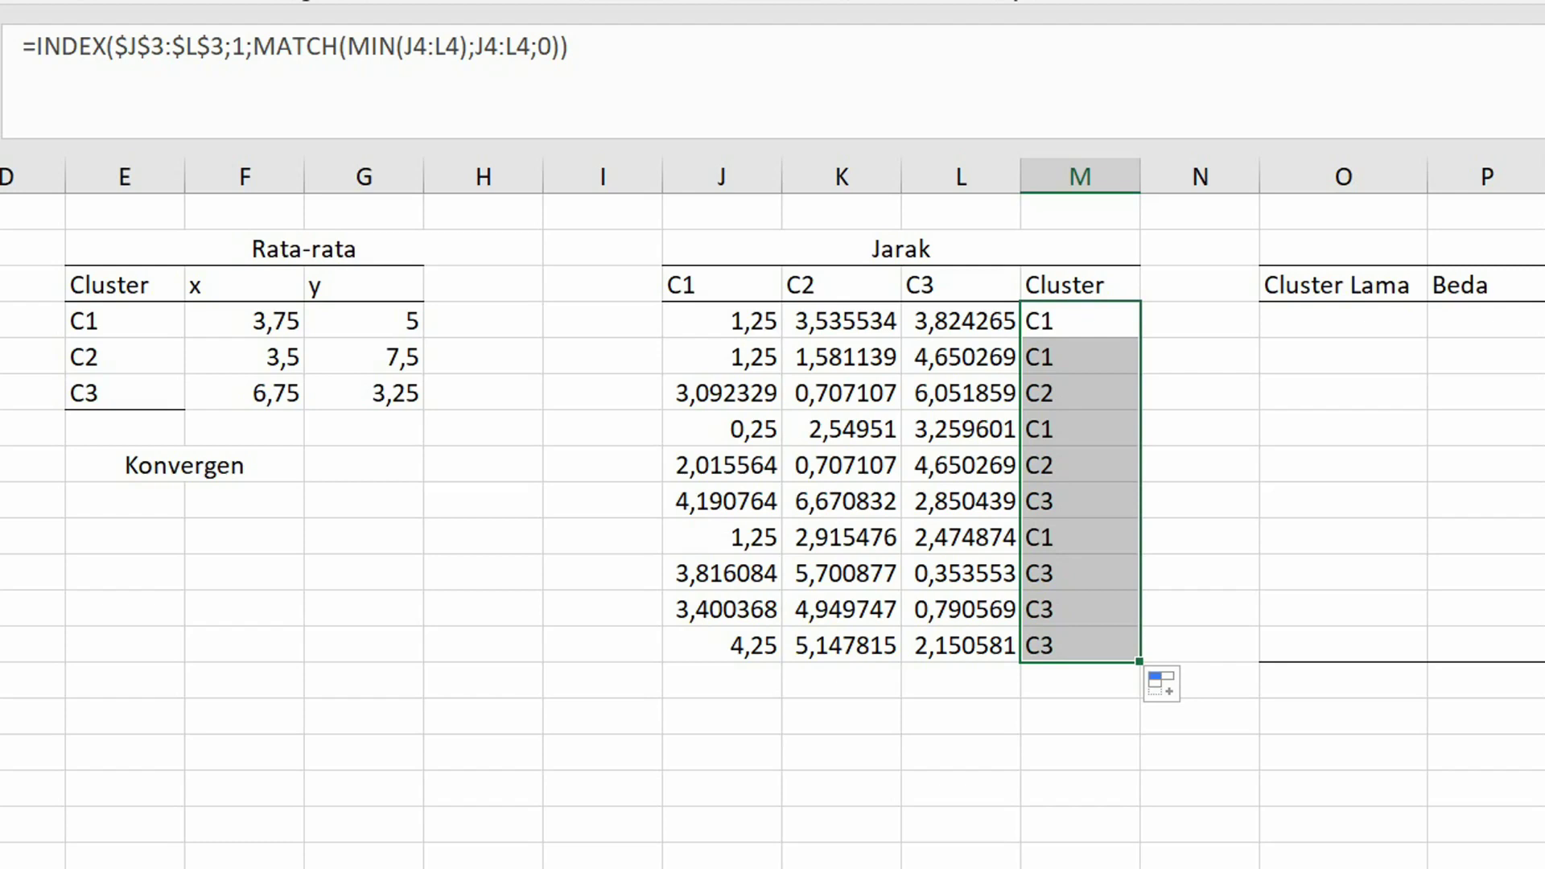
- Link the Cluster Lama cell O4 to the previous assignments with =Sheet2!M4 and fill it down through O13
{"action": "left_click", "coordinate": [1307, 318]}
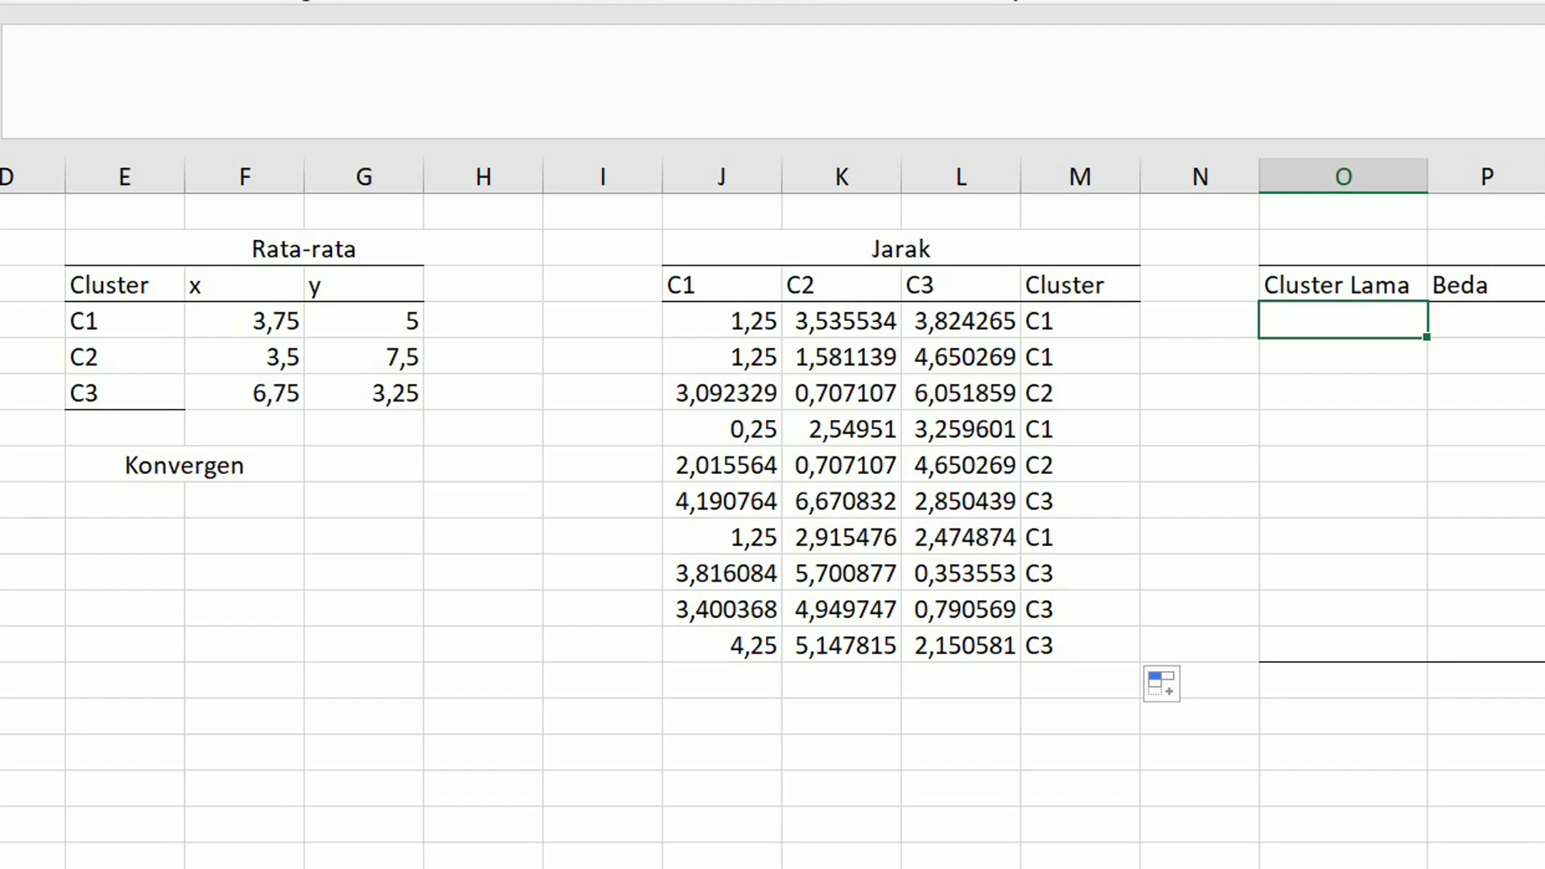
{"action": "type", "text": "="}
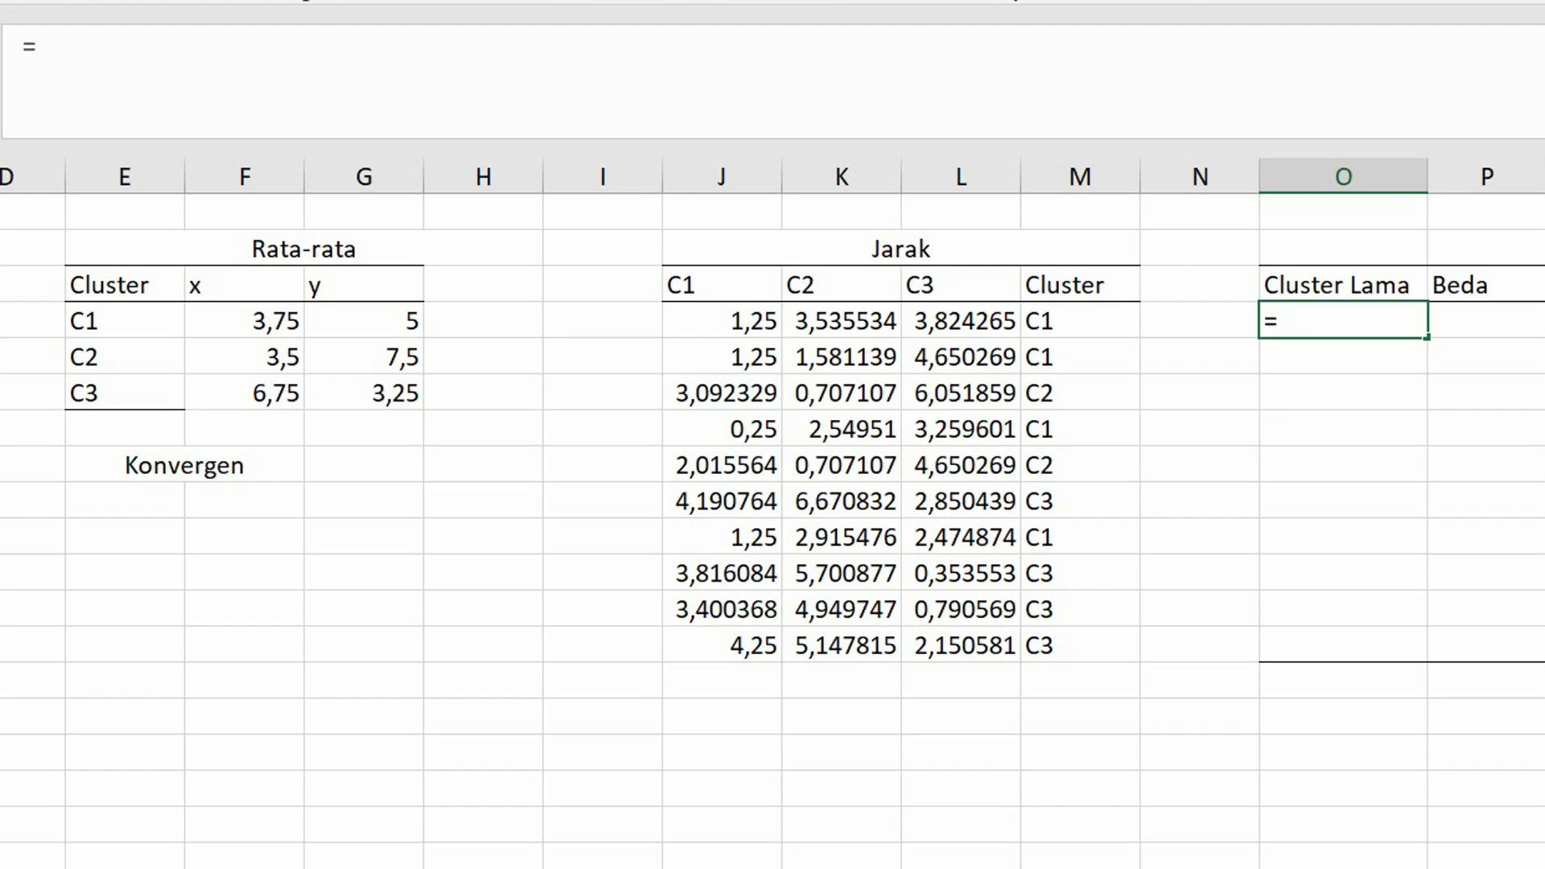
{"action": "key", "text": "ctrl+Page_Up"}
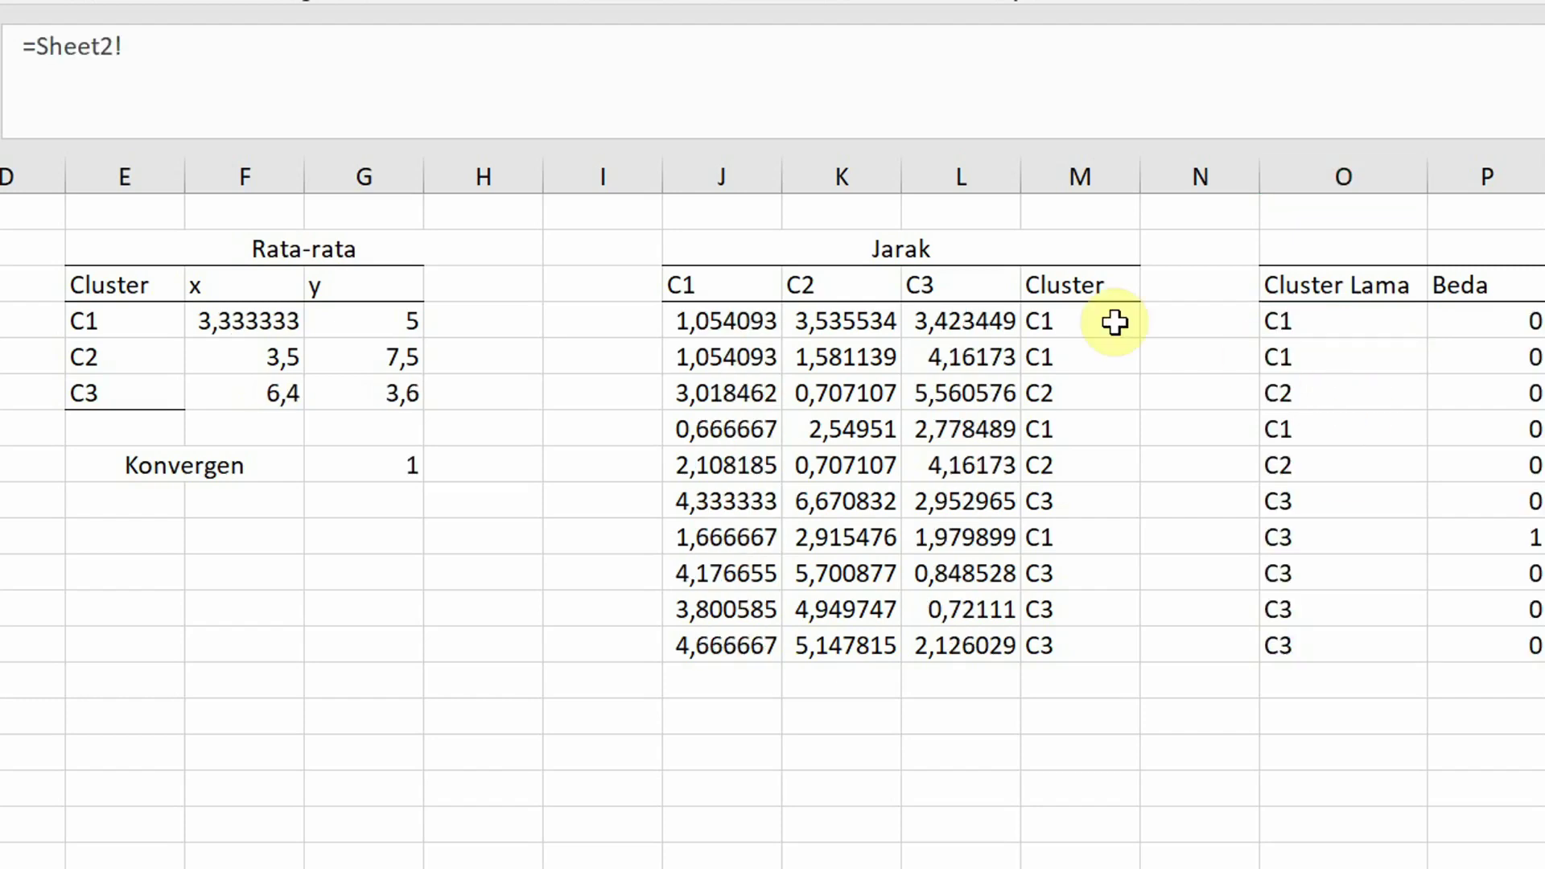
{"action": "left_click", "coordinate": [1073, 319]}
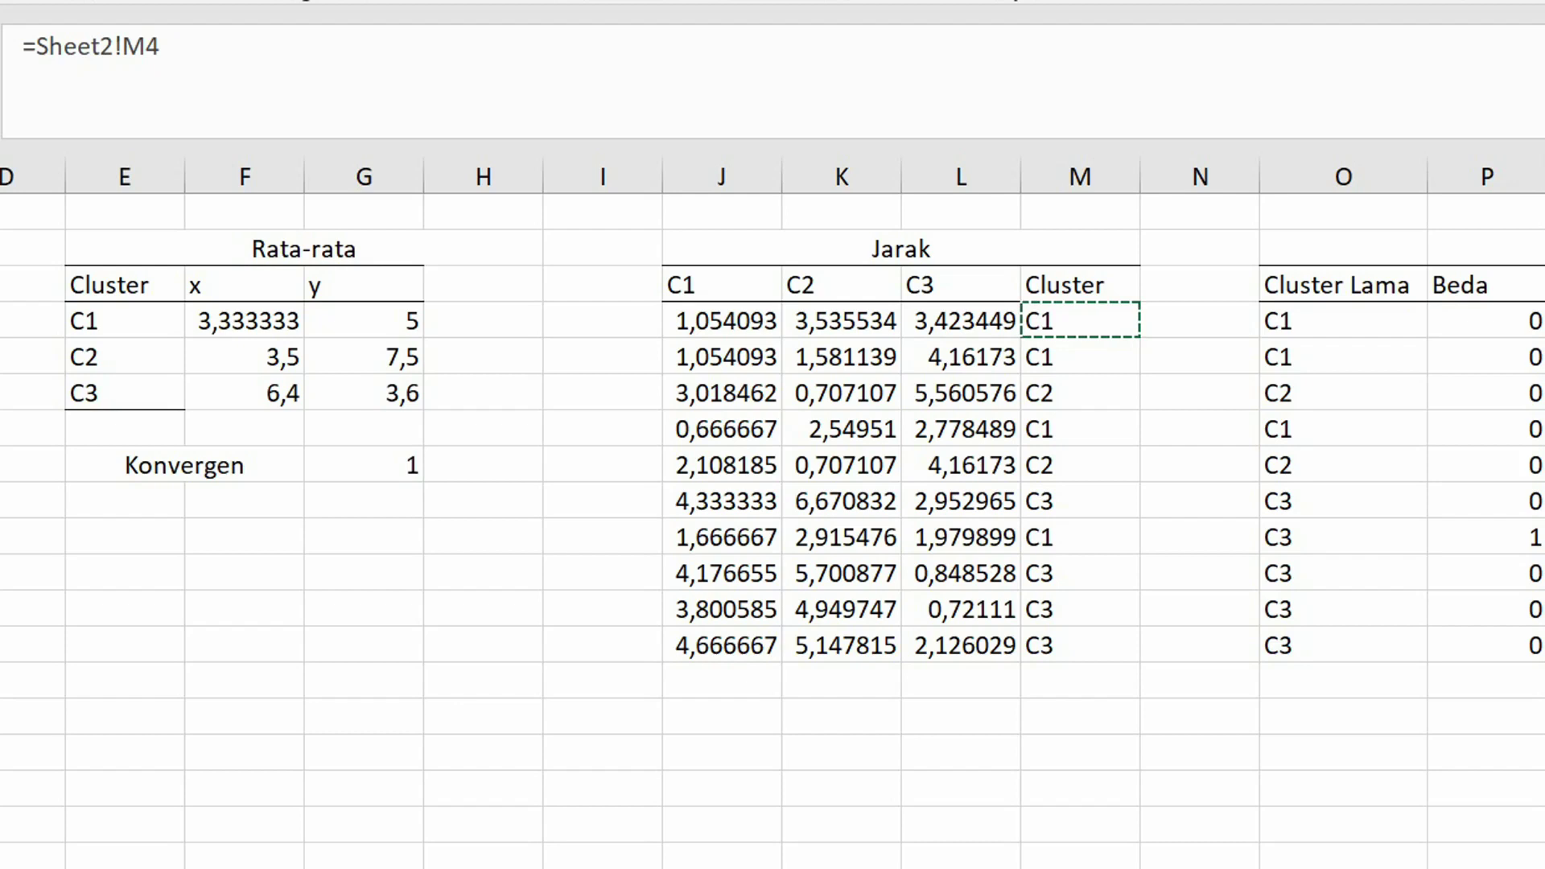
{"action": "key", "text": "Return"}
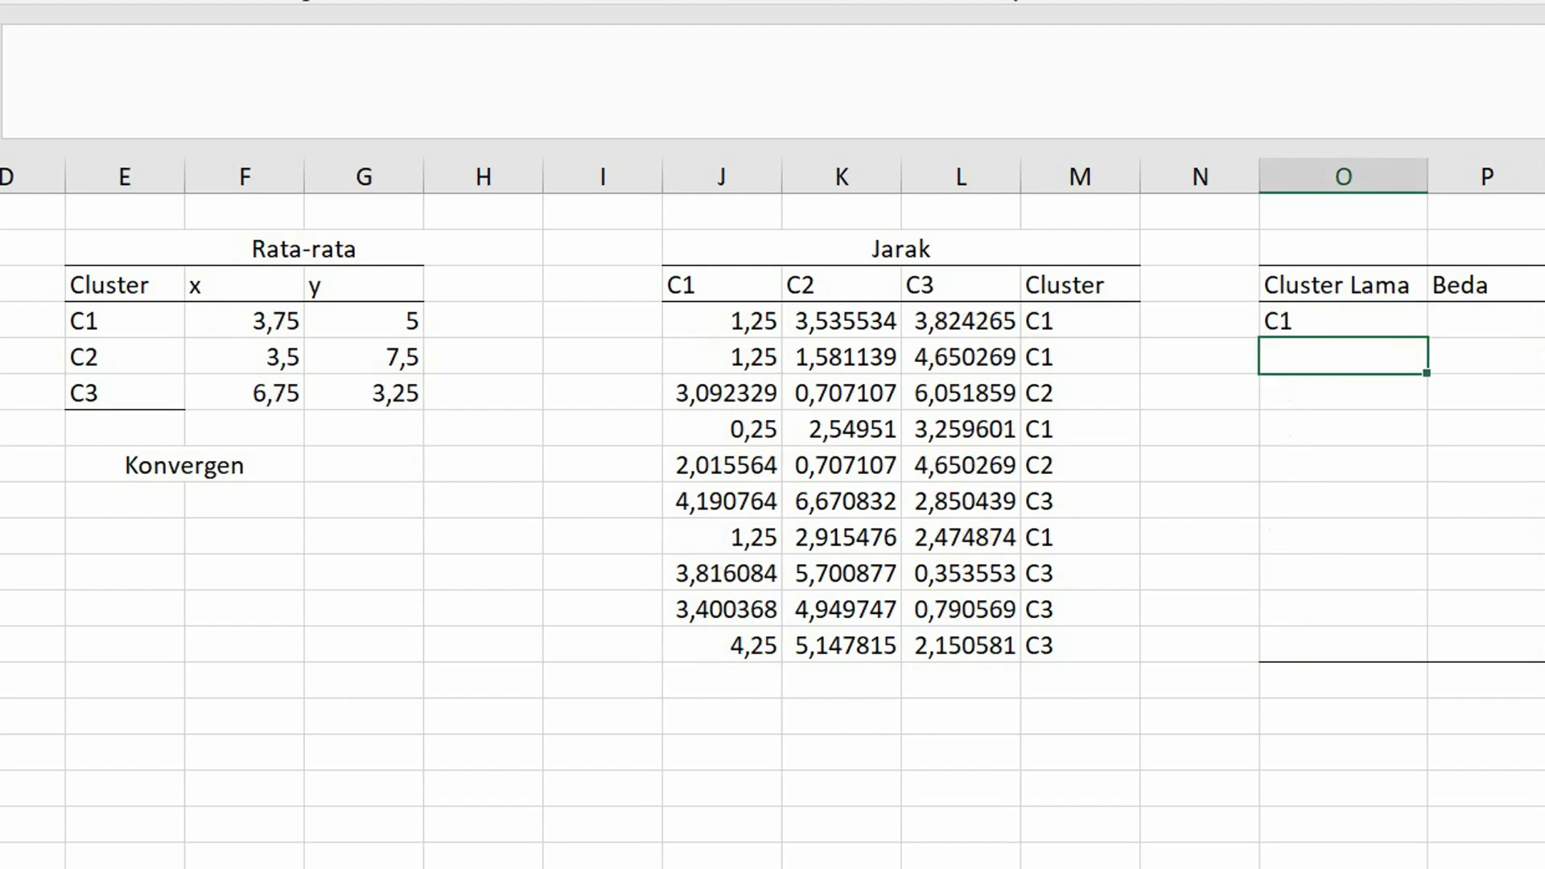
{"action": "left_click", "coordinate": [1384, 326]}
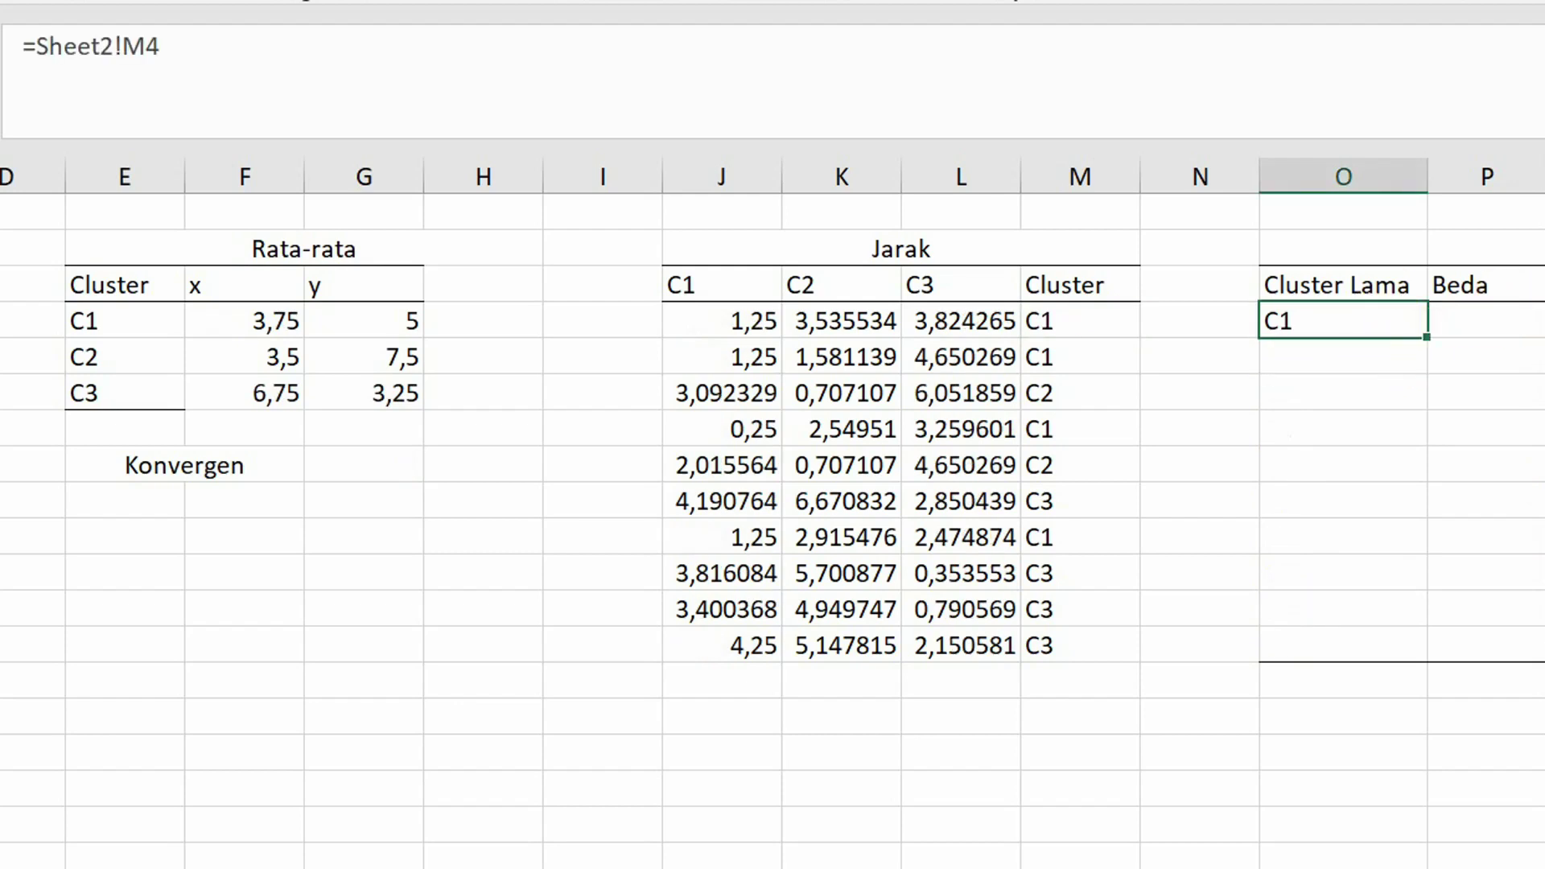
{"action": "left_click_drag", "start_coordinate": [1426, 336], "coordinate": [1456, 654]}
- Enter the Beda comparison formula =IF(M4=O4;0;1) in P4 and fill it down through P13
{"action": "left_click", "coordinate": [1488, 321]}
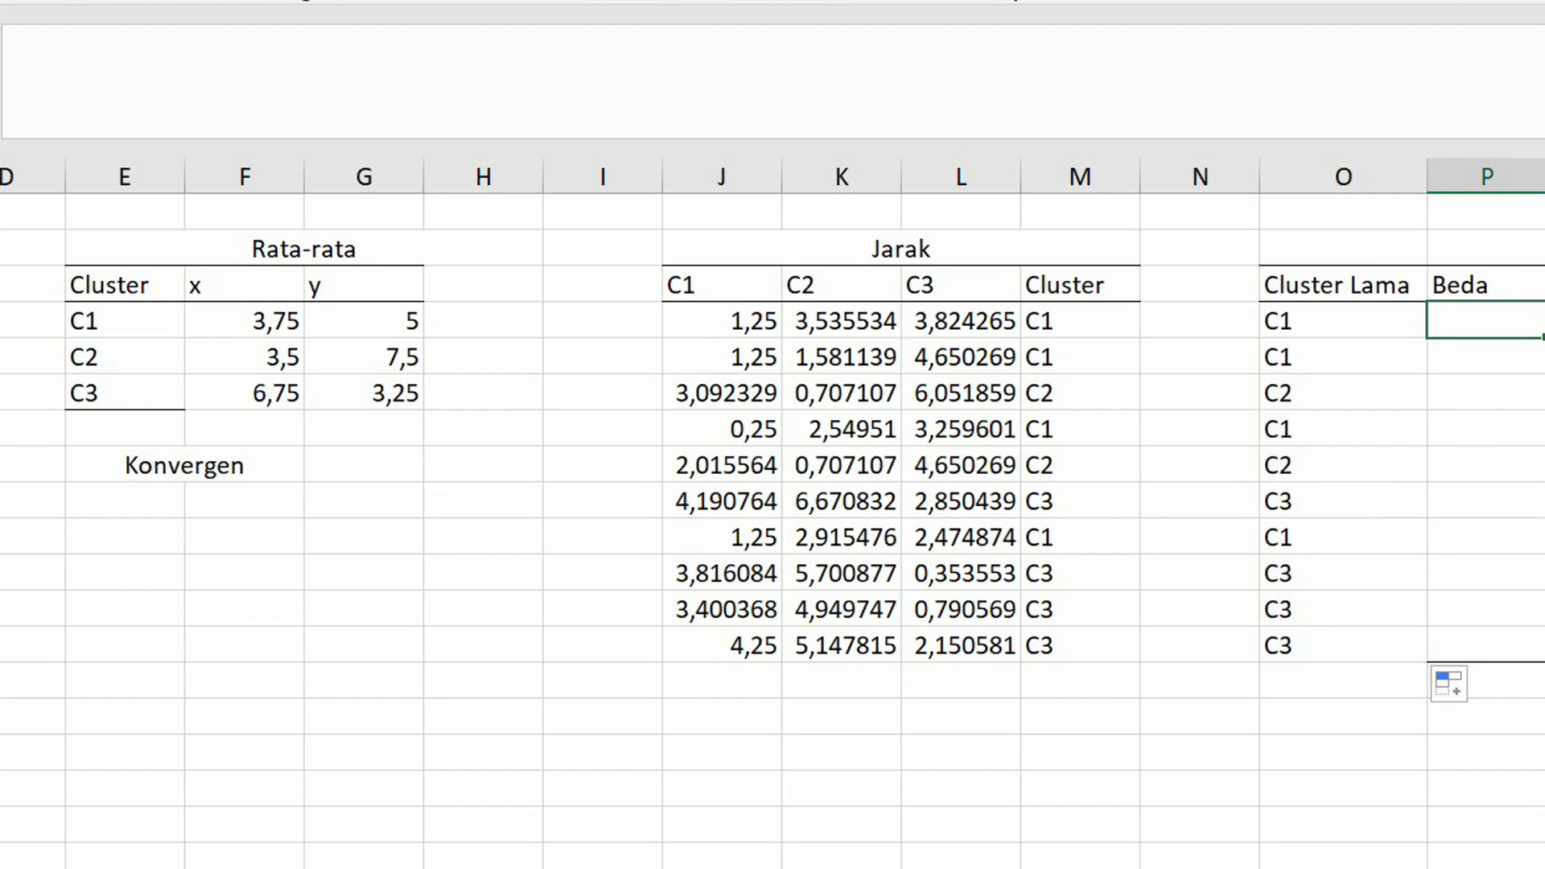
{"action": "type", "text": "=if"}
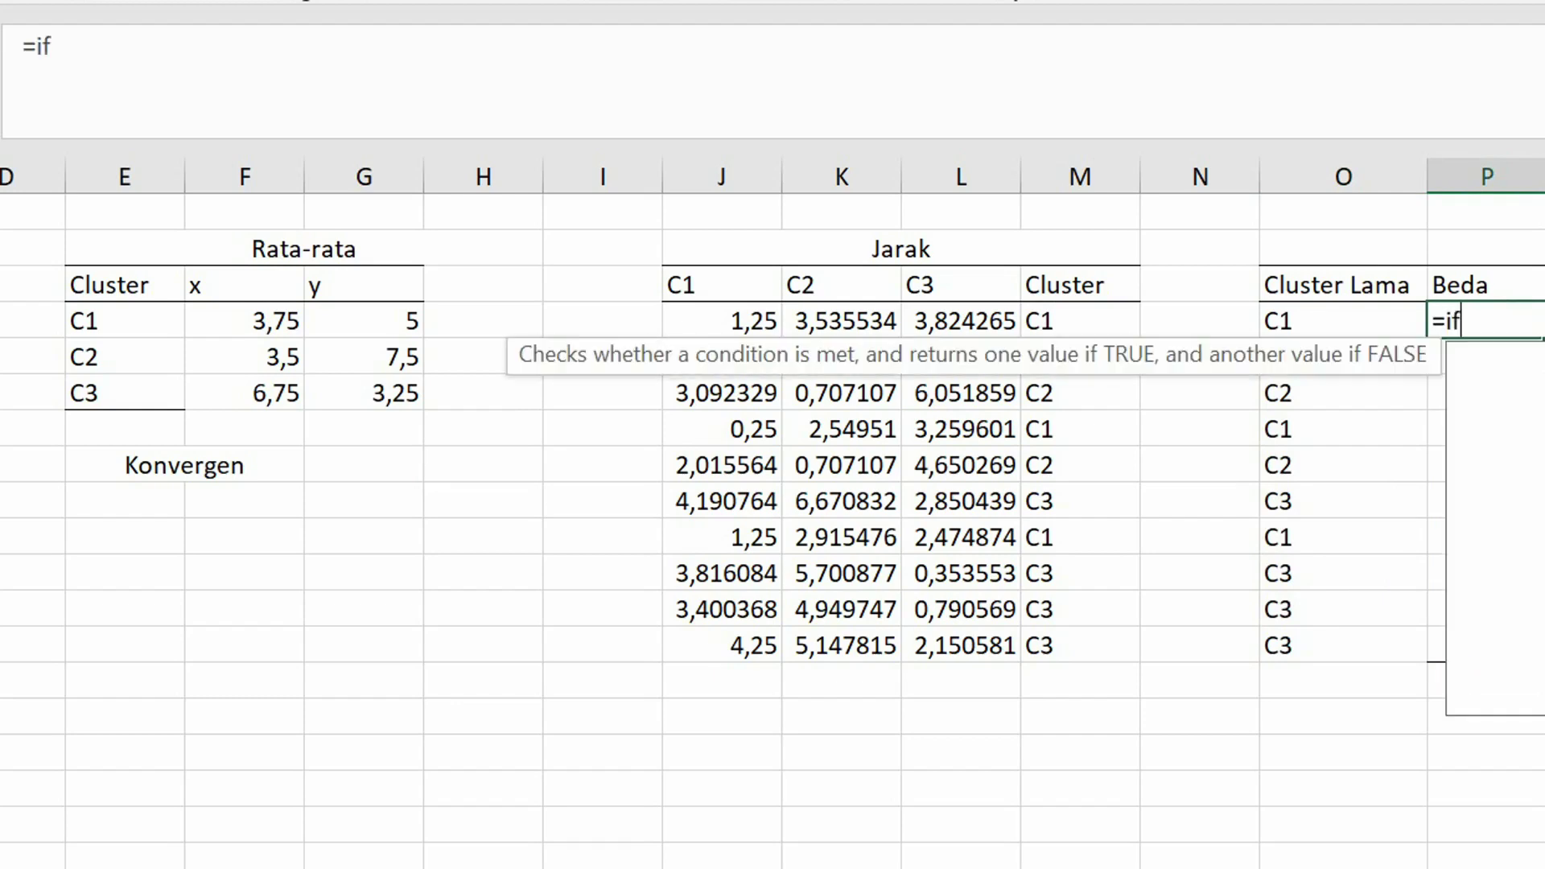
{"action": "double_click", "coordinate": [1488, 363]}
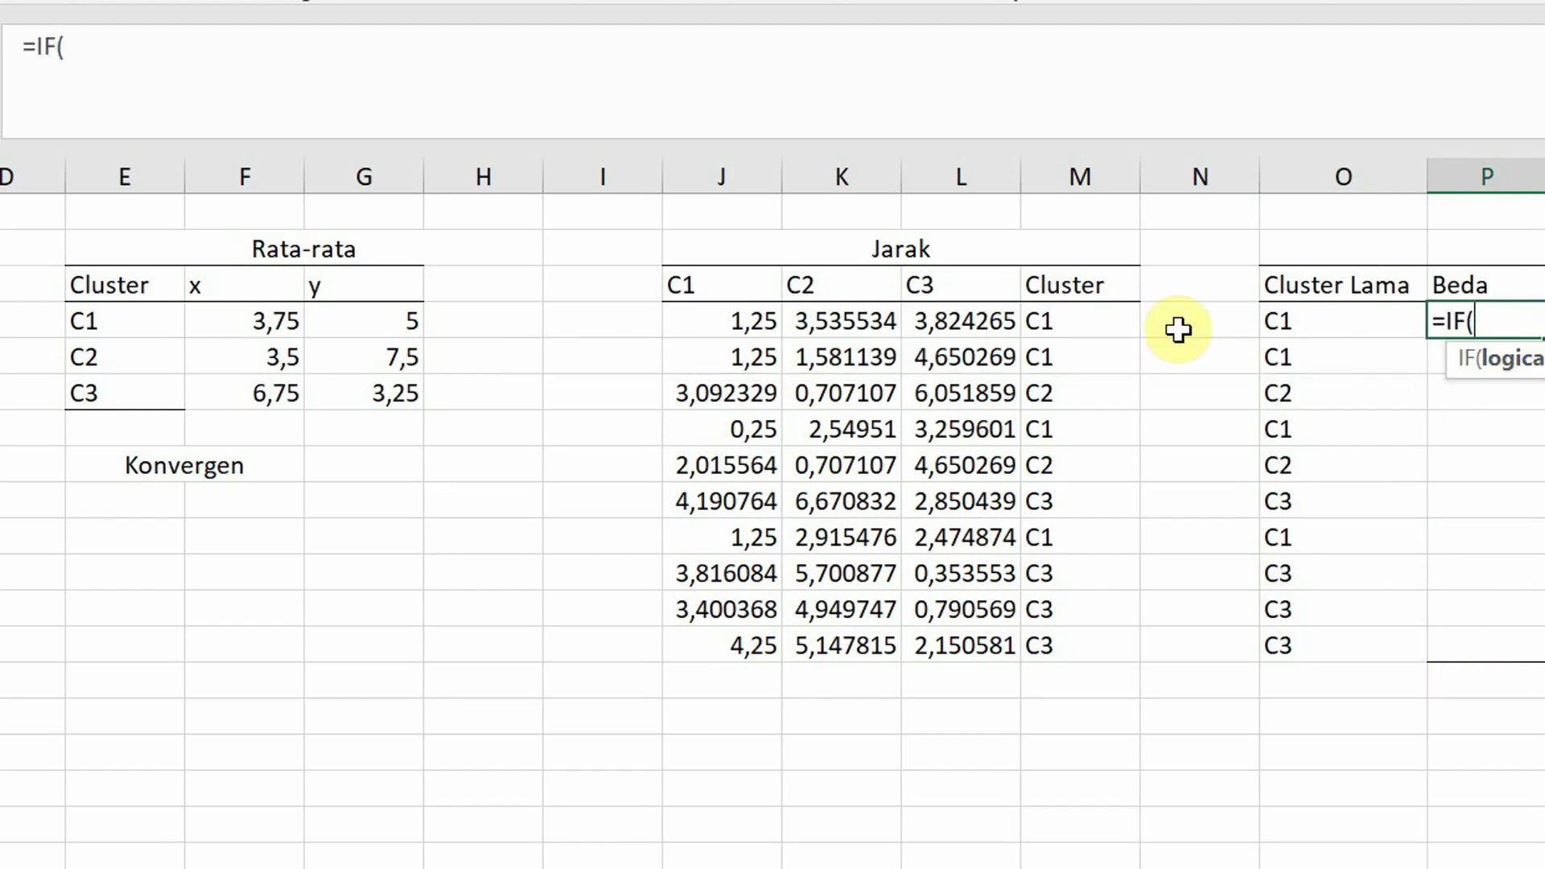
{"action": "left_click", "coordinate": [1080, 322]}
{"action": "type", "text": "="}
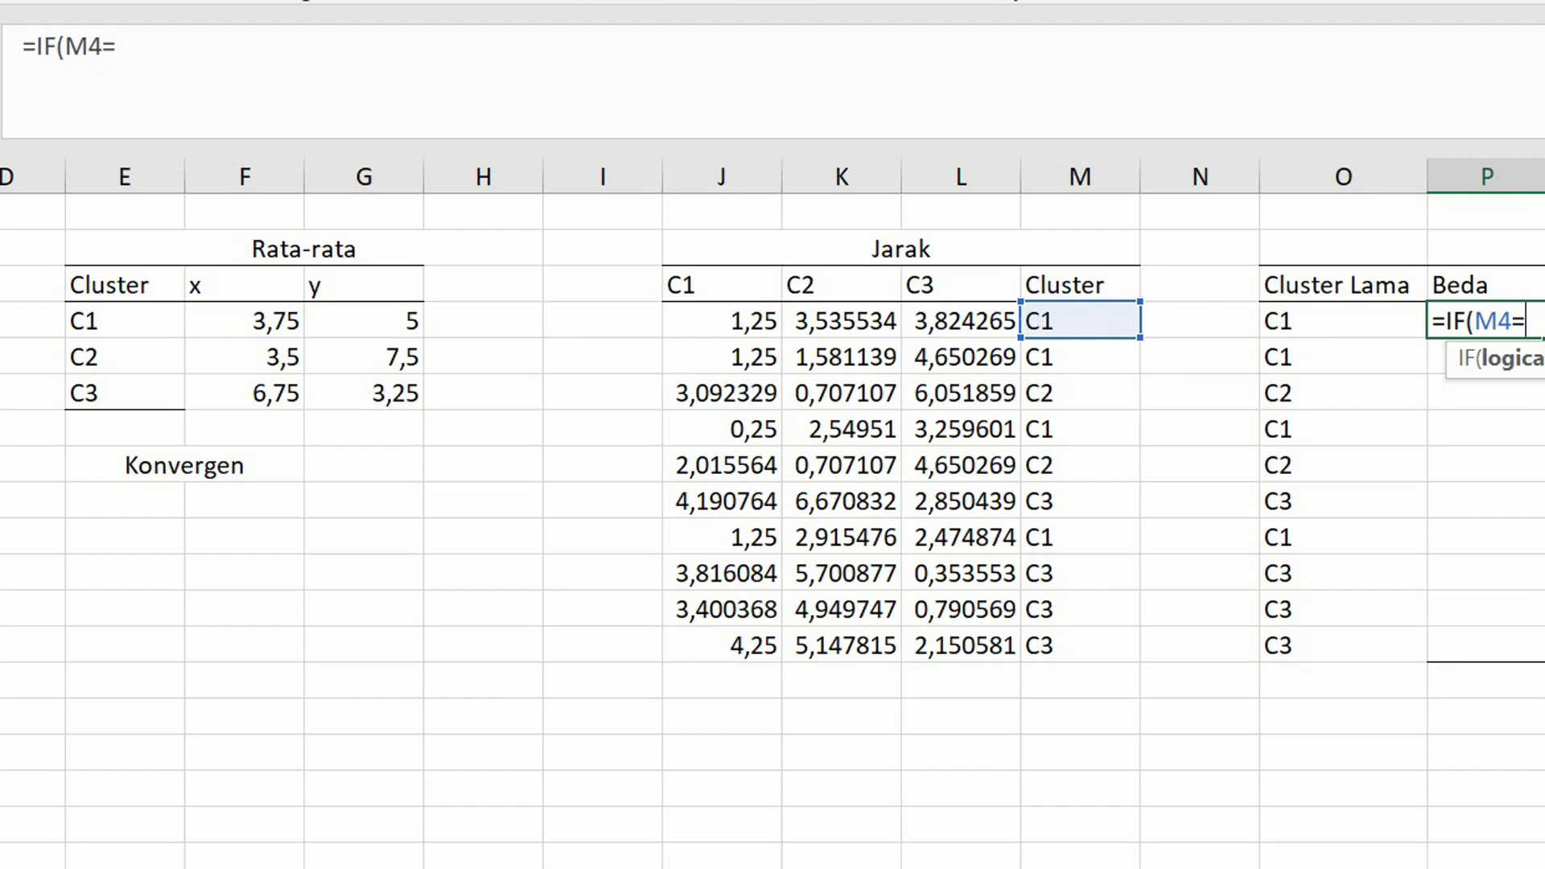
{"action": "left_click", "coordinate": [1304, 333]}
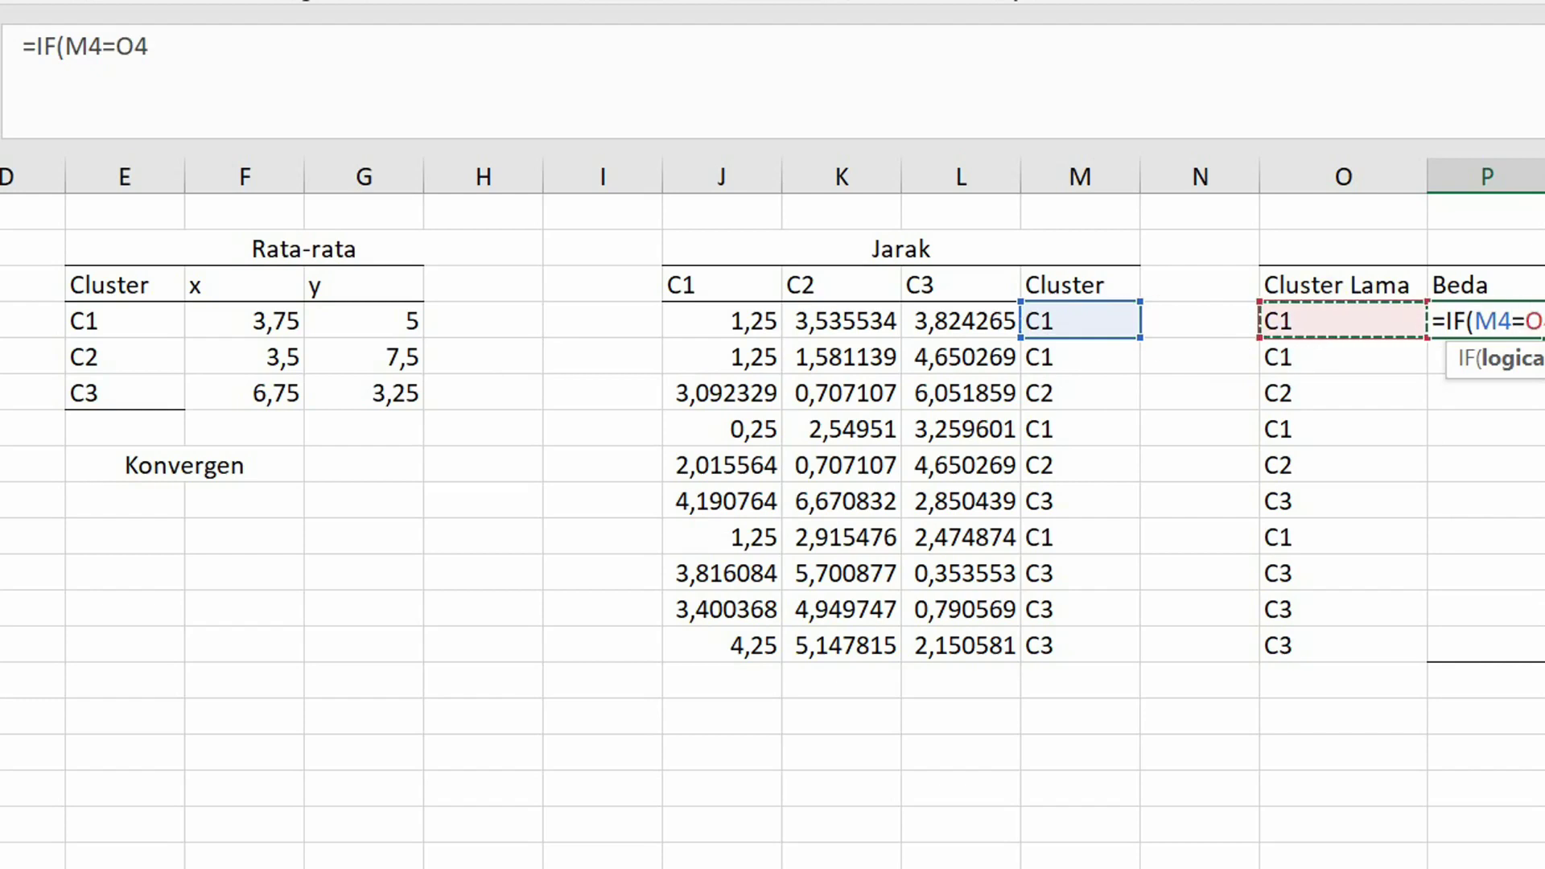
{"action": "type", "text": ";"}
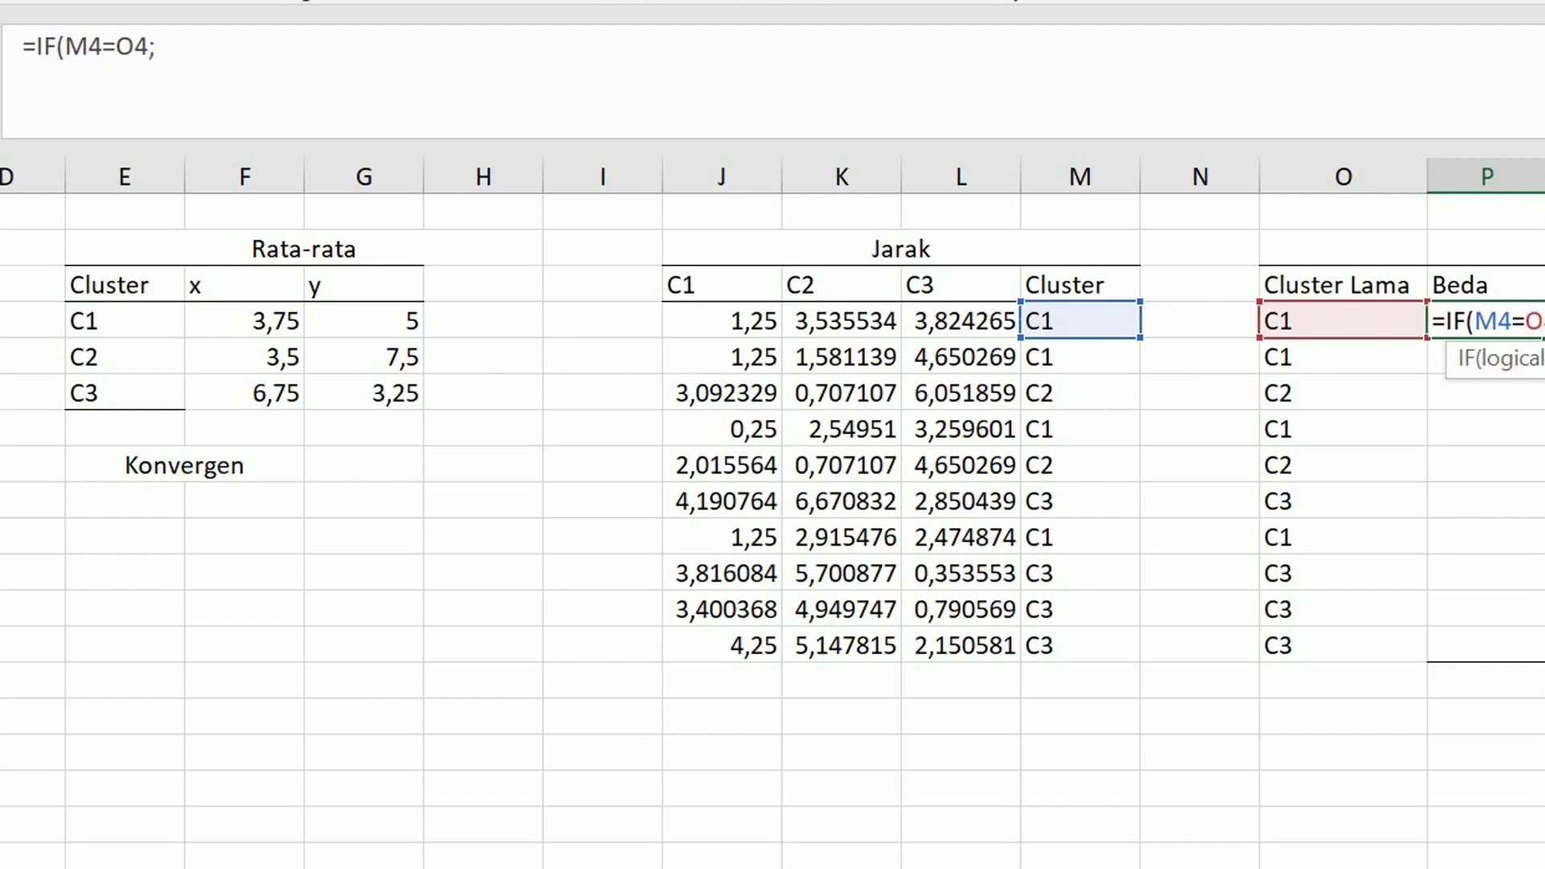
{"action": "type", "text": "0;1)"}
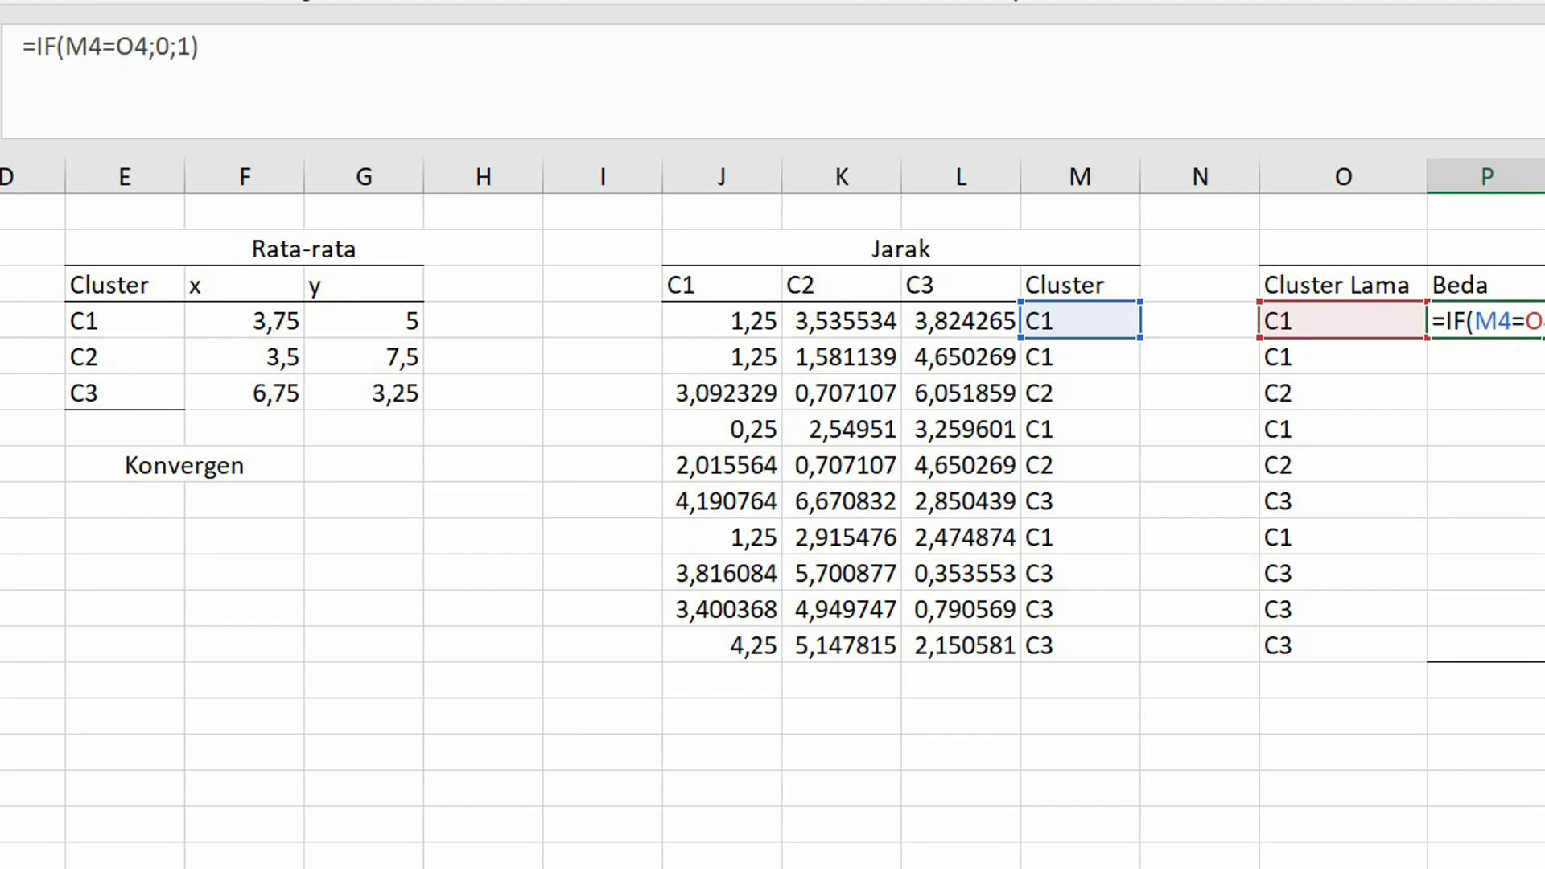
{"action": "key", "text": "Return"}
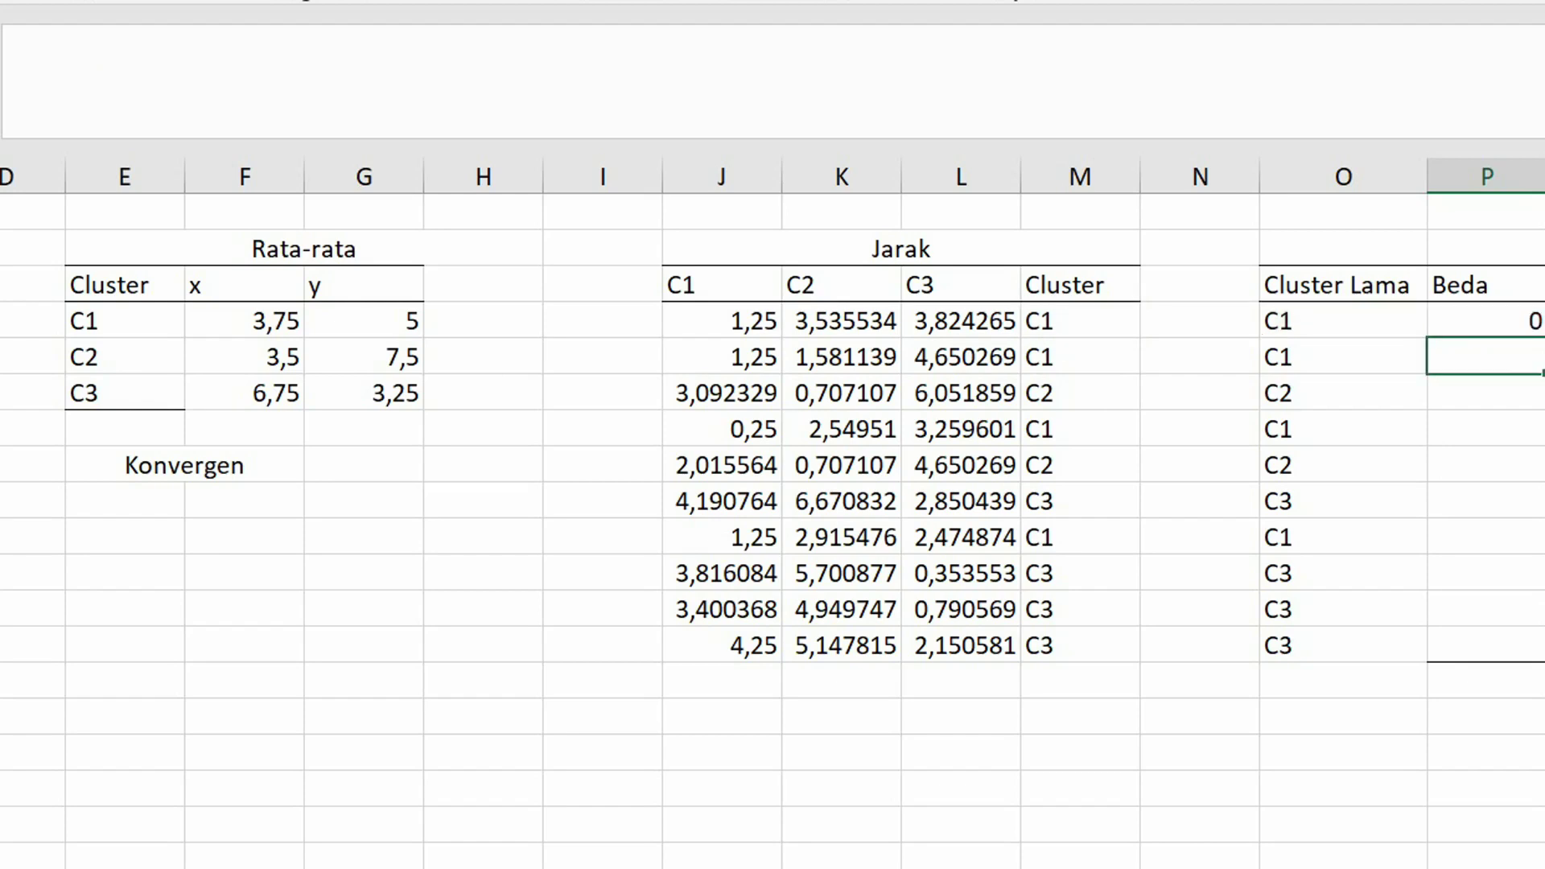
{"action": "left_click", "coordinate": [1516, 330]}
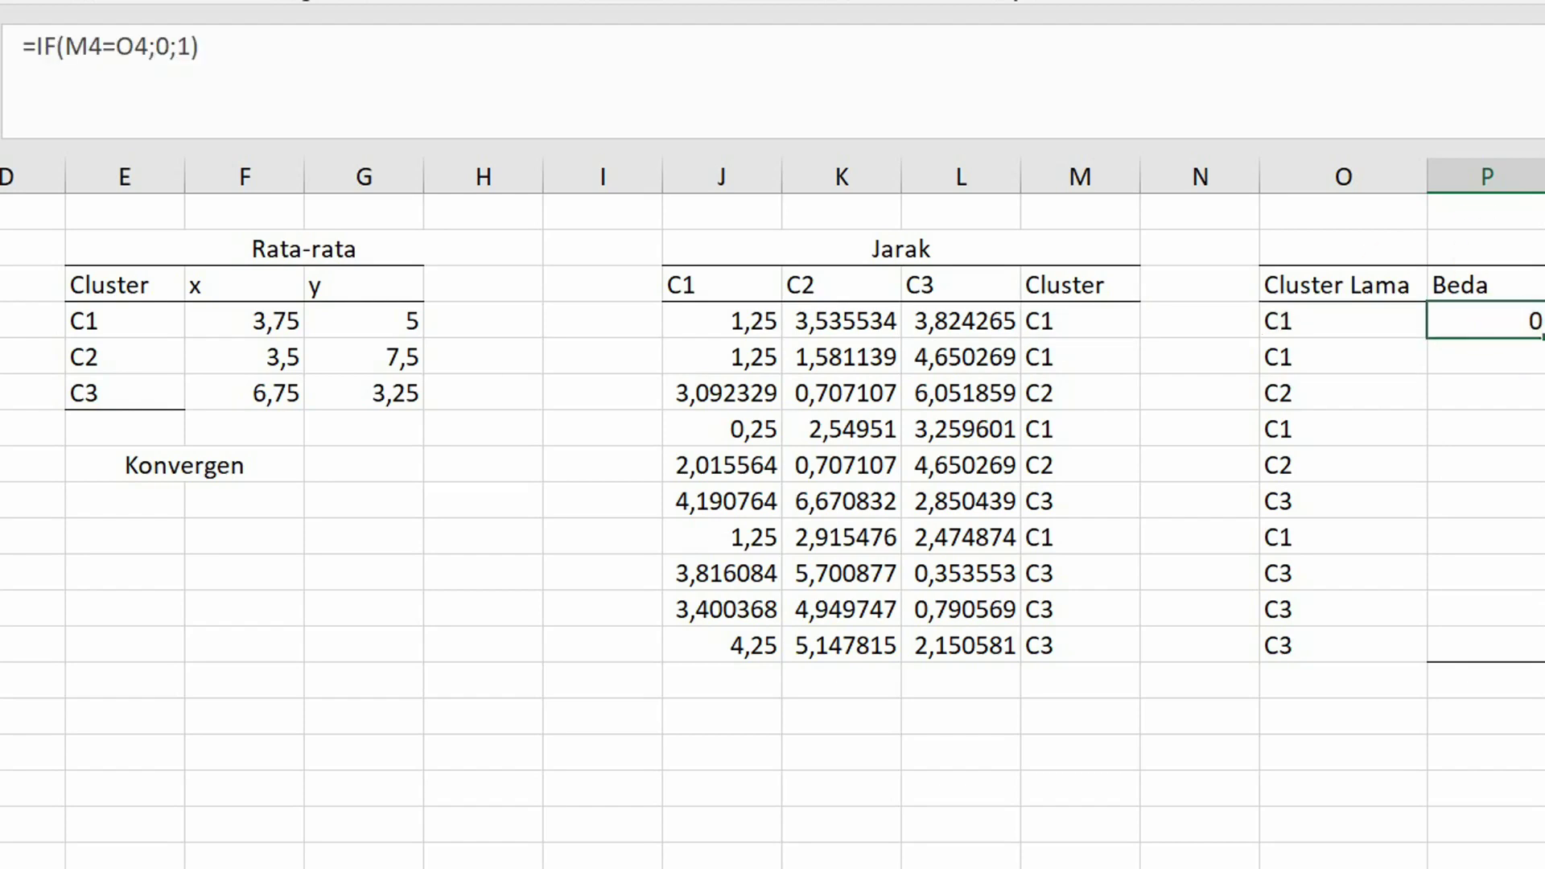
{"action": "double_click", "coordinate": [1530, 333]}
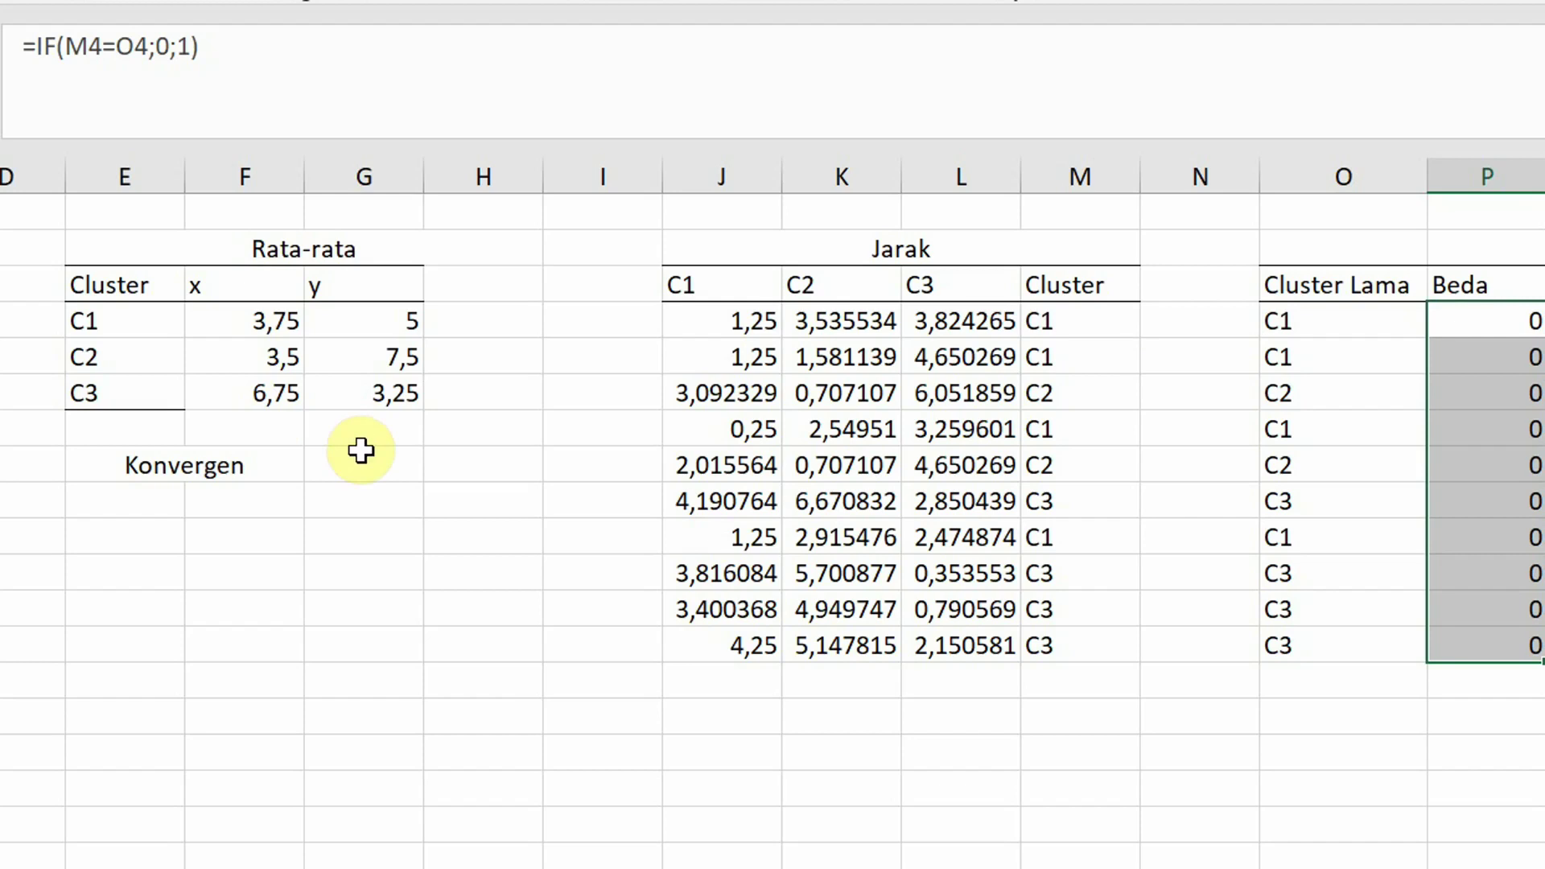
- Sum the Beda column beside Konvergen in G8 with =SUM(P4:P13)
{"action": "left_click", "coordinate": [345, 469]}
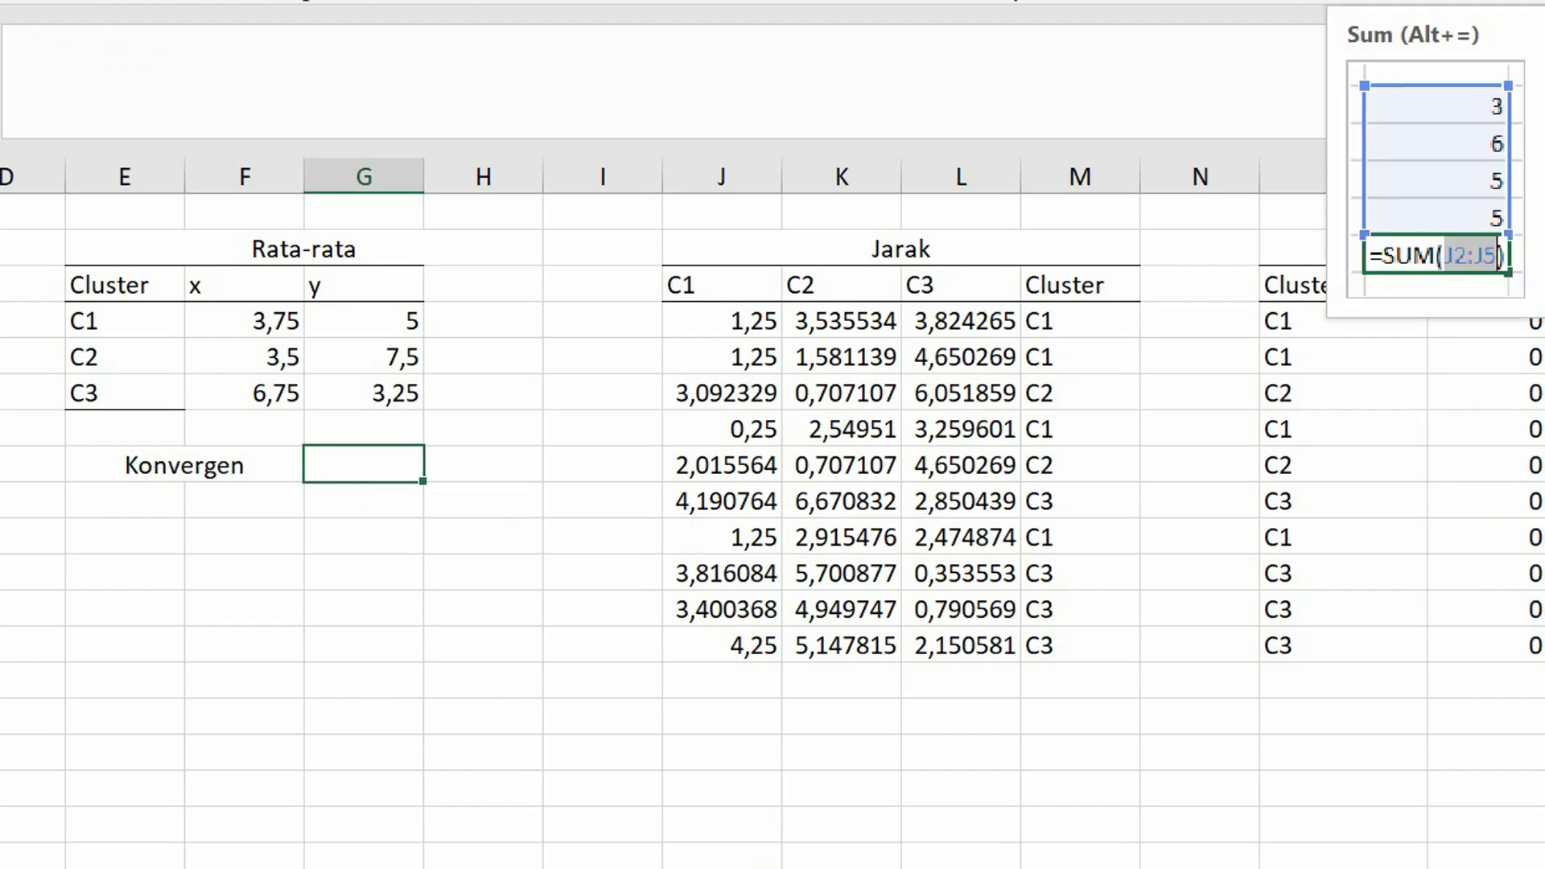
{"action": "key", "text": "alt+equal"}
{"action": "left_click_drag", "start_coordinate": [1494, 317], "coordinate": [1490, 426]}
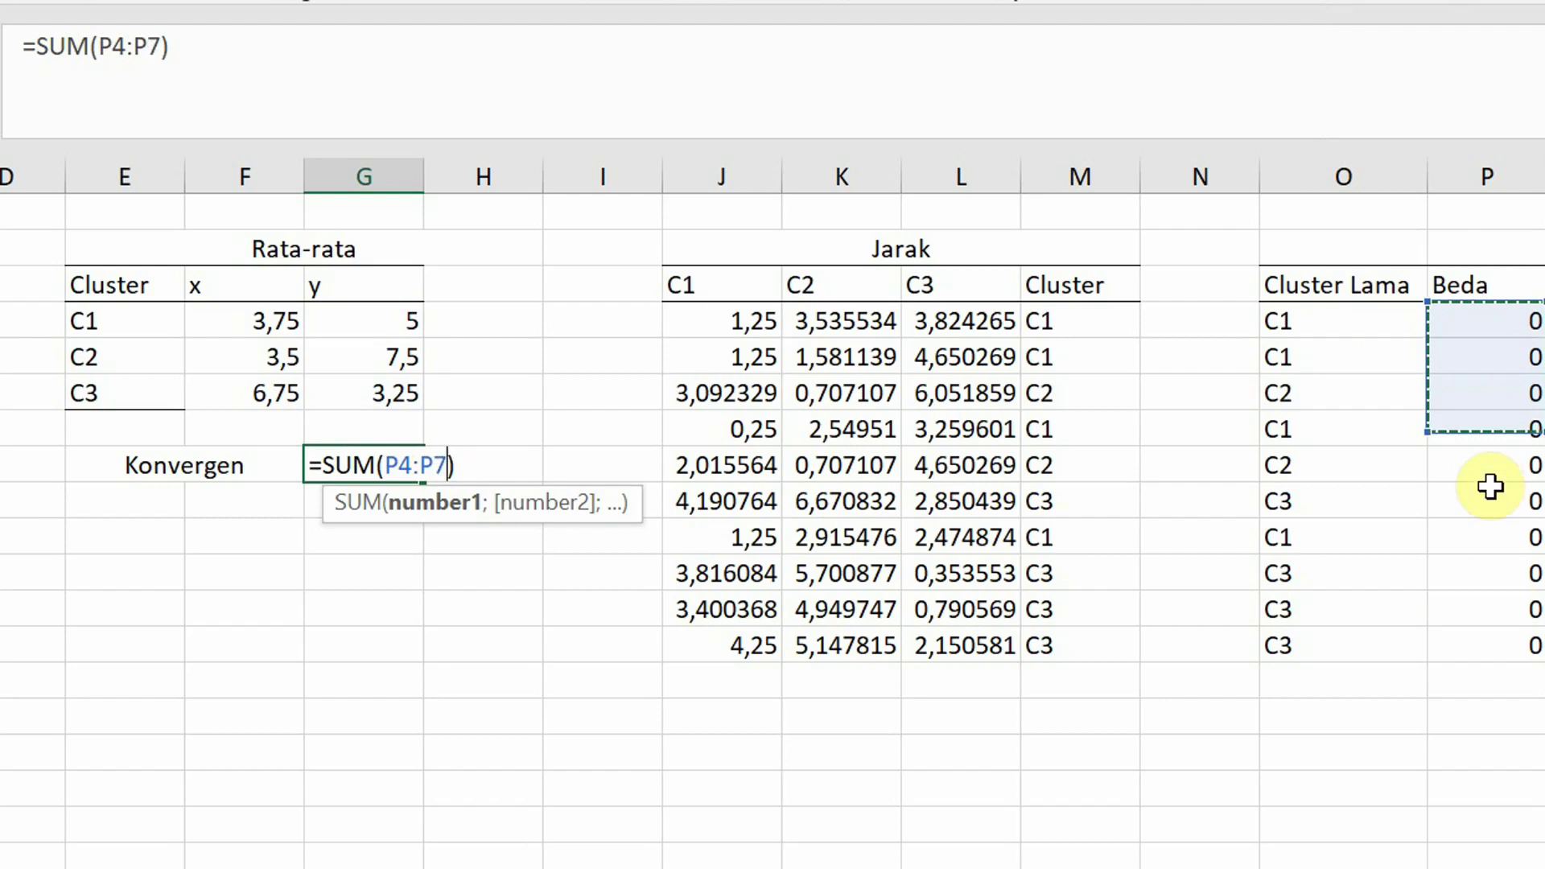
{"action": "left_click_drag", "start_coordinate": [1490, 486], "coordinate": [1492, 644]}
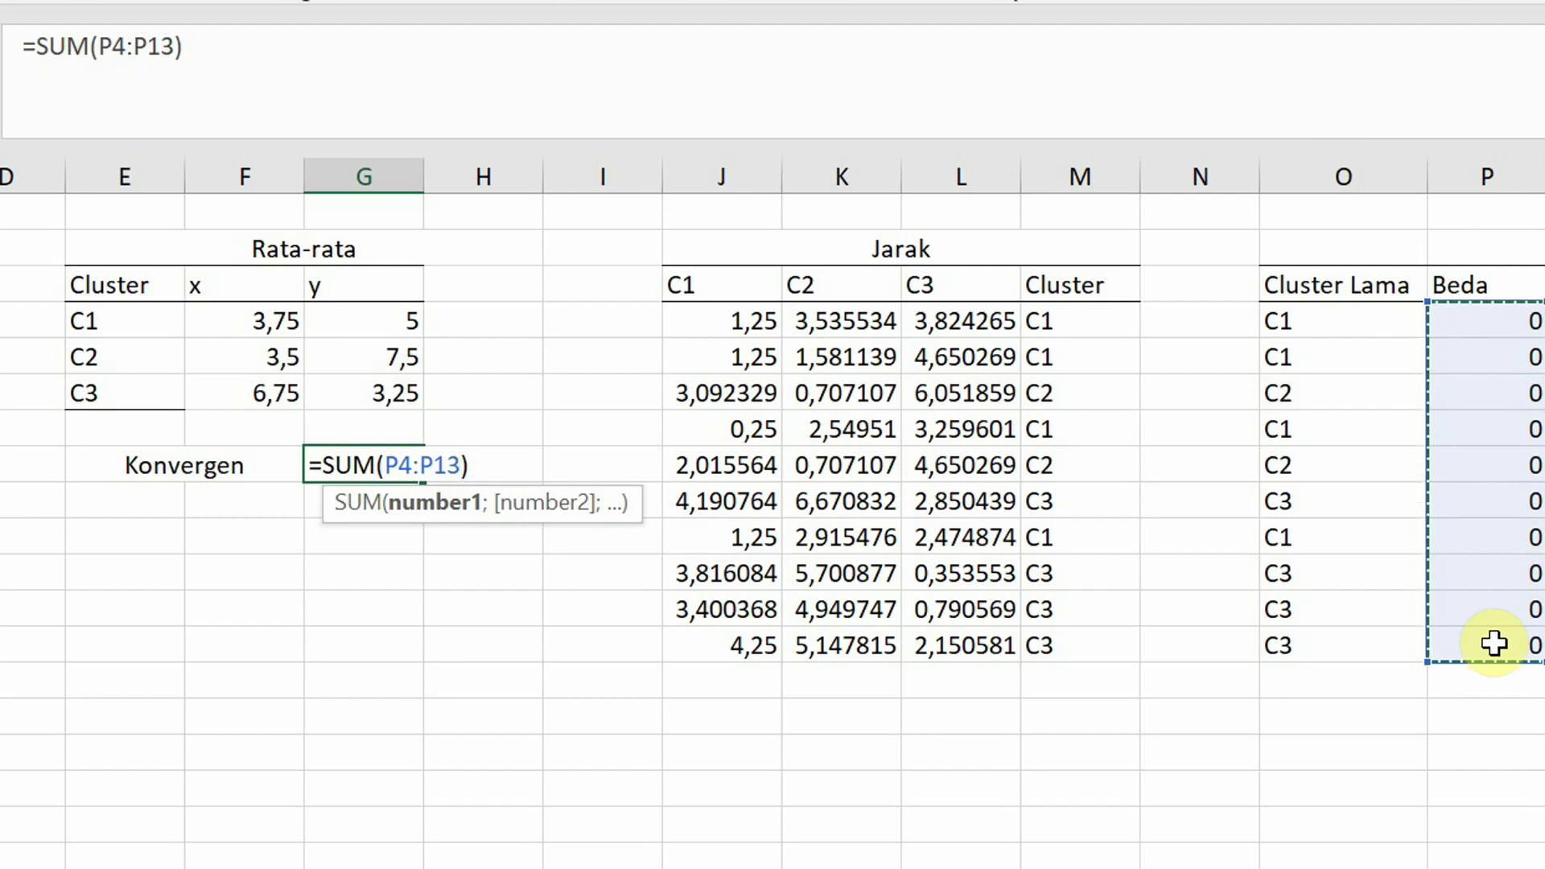
{"action": "key", "text": "Return"}
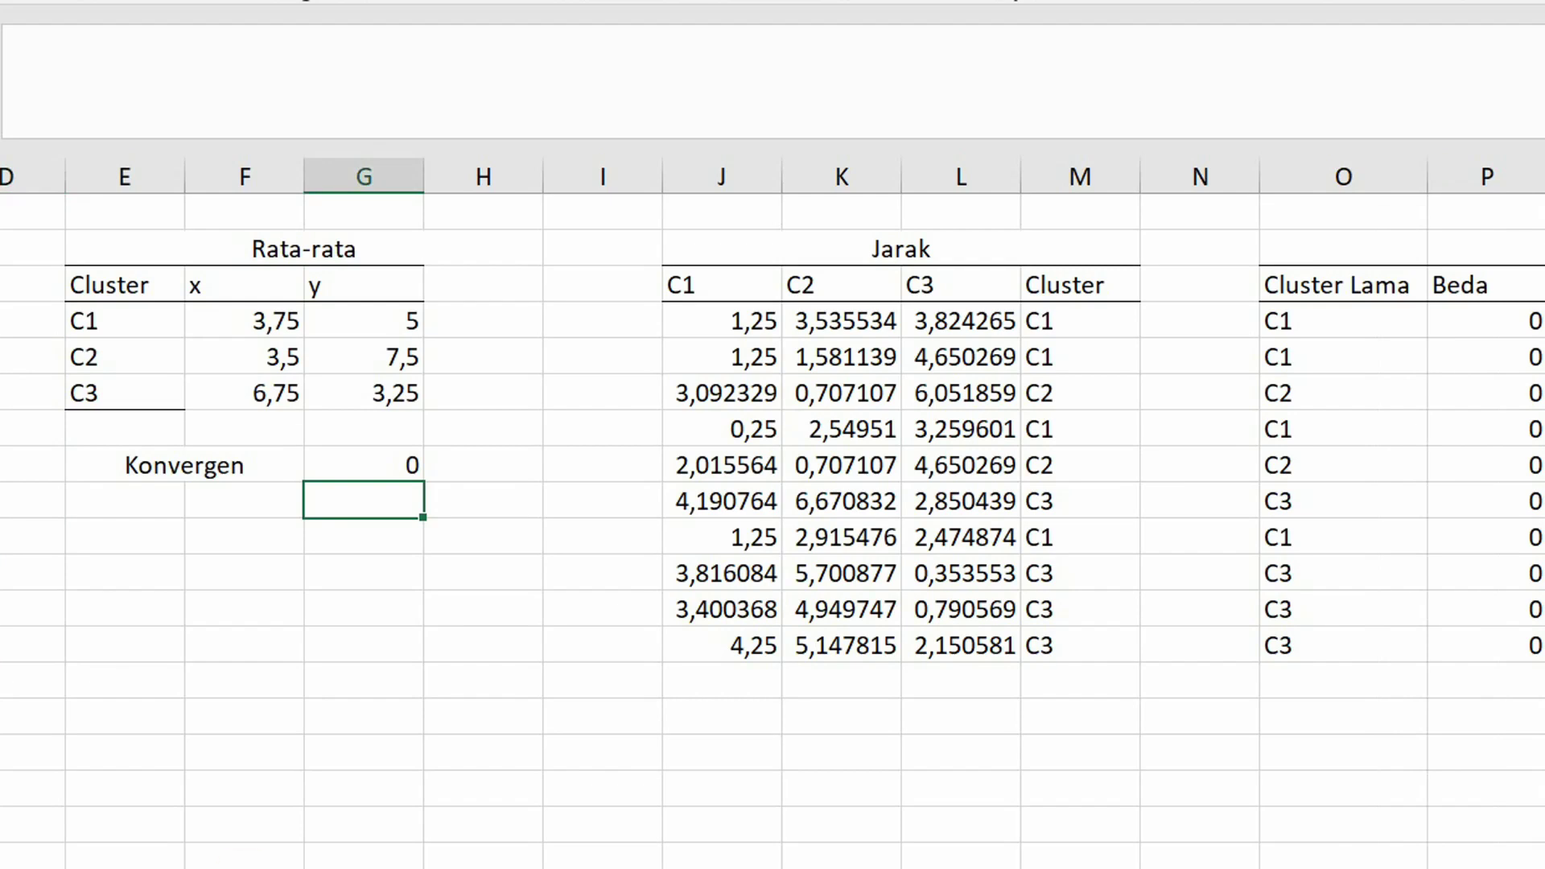
- Copy the x and y data in B4:C13 of Sheet3 into the x and y columns of Sheet4, starting at B4
{"action": "left_click", "coordinate": [1, 321]}
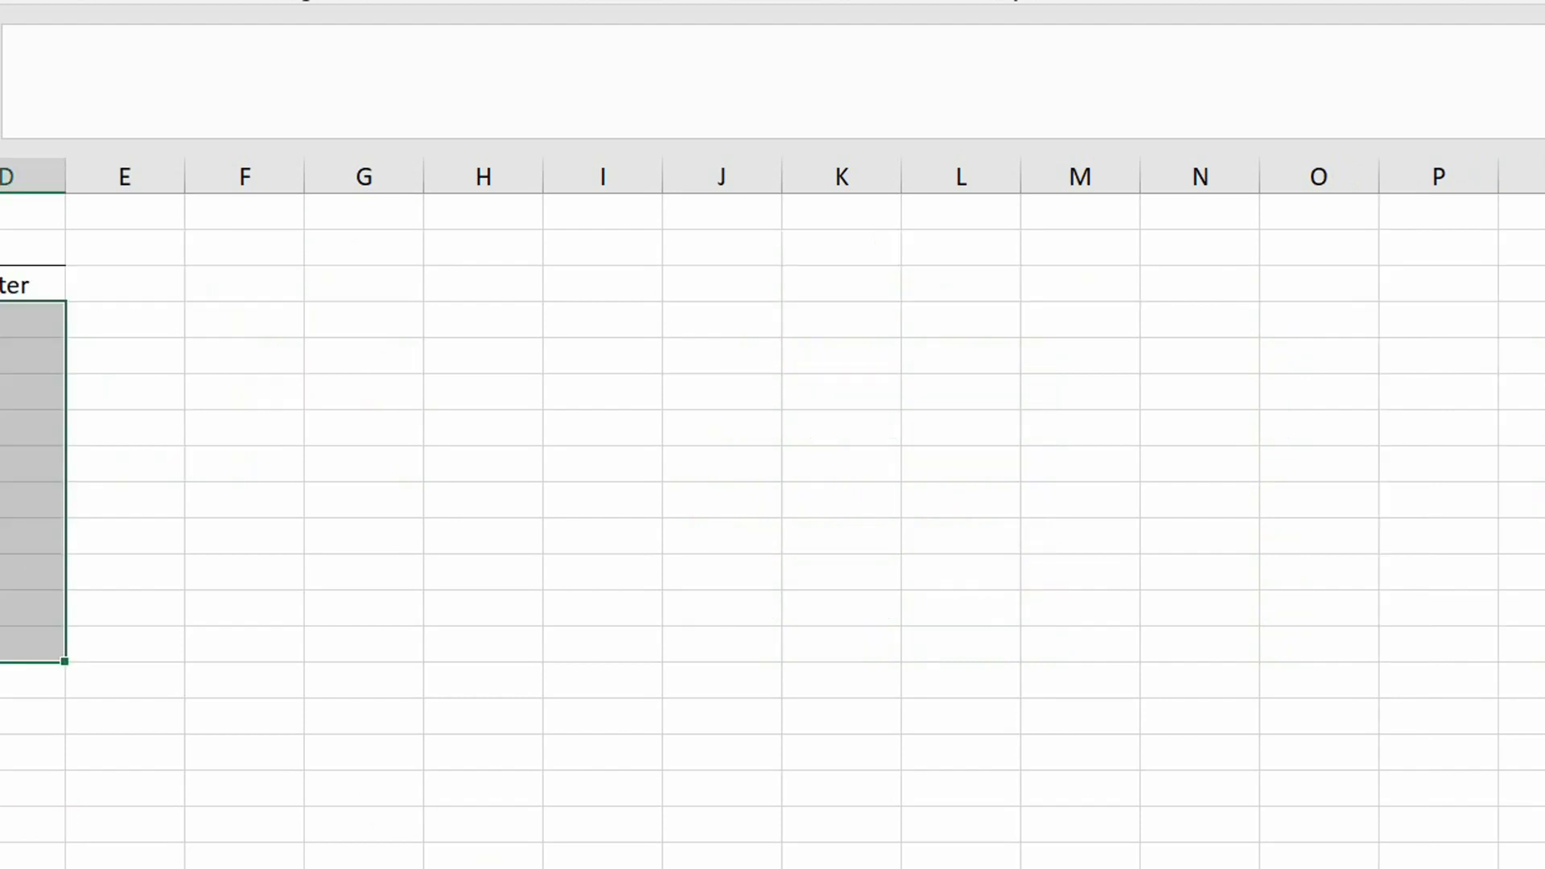
{"action": "left_click", "coordinate": [0, 320]}
{"action": "key", "text": "ctrl+v"}
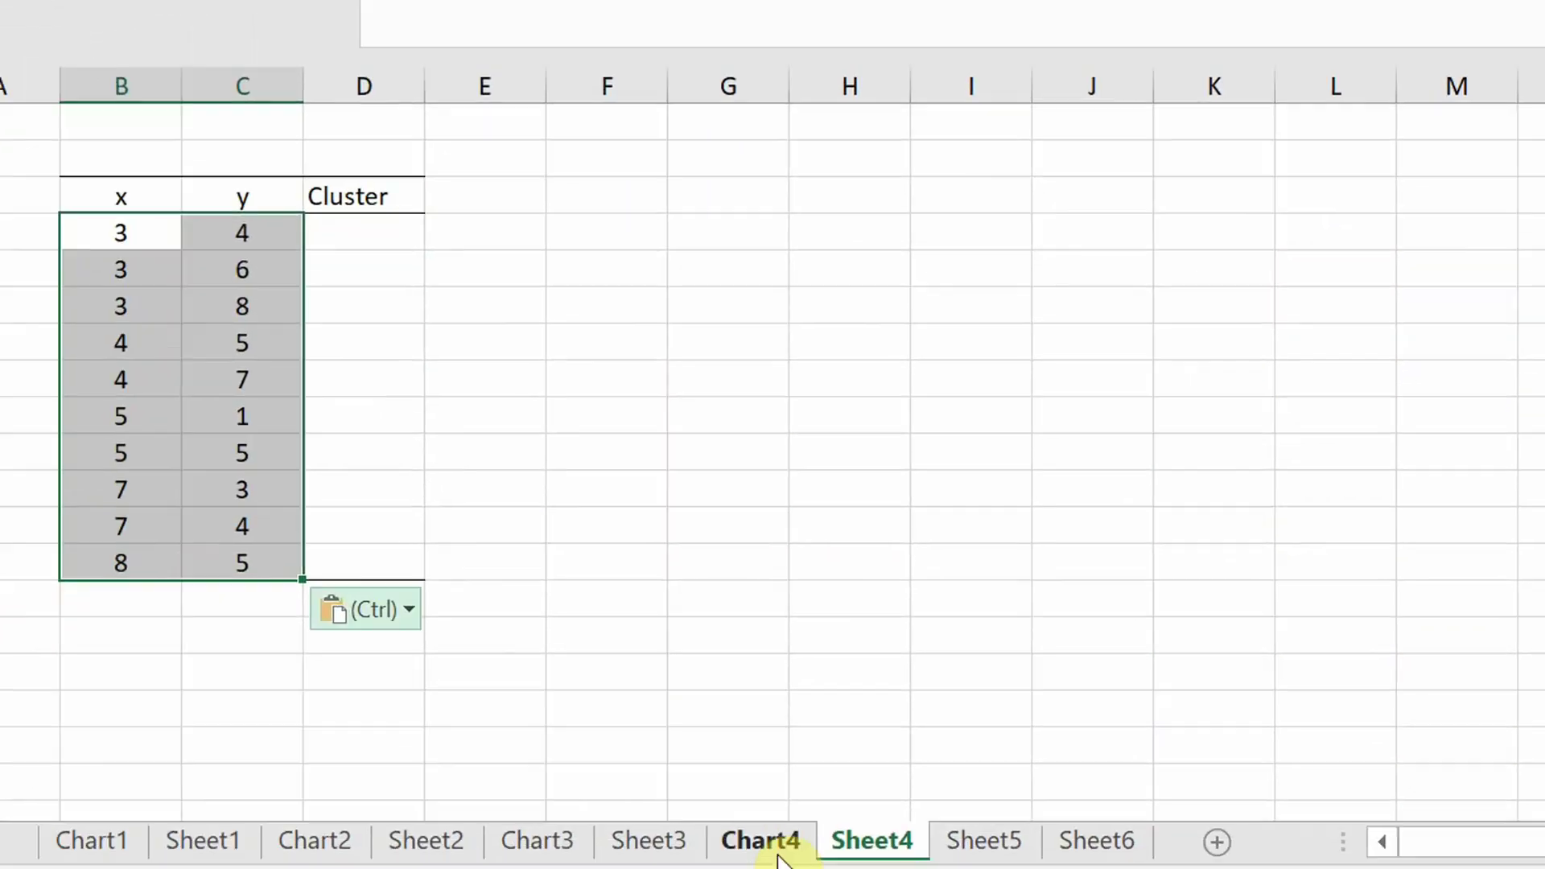
{"action": "key", "text": "ctrl"}
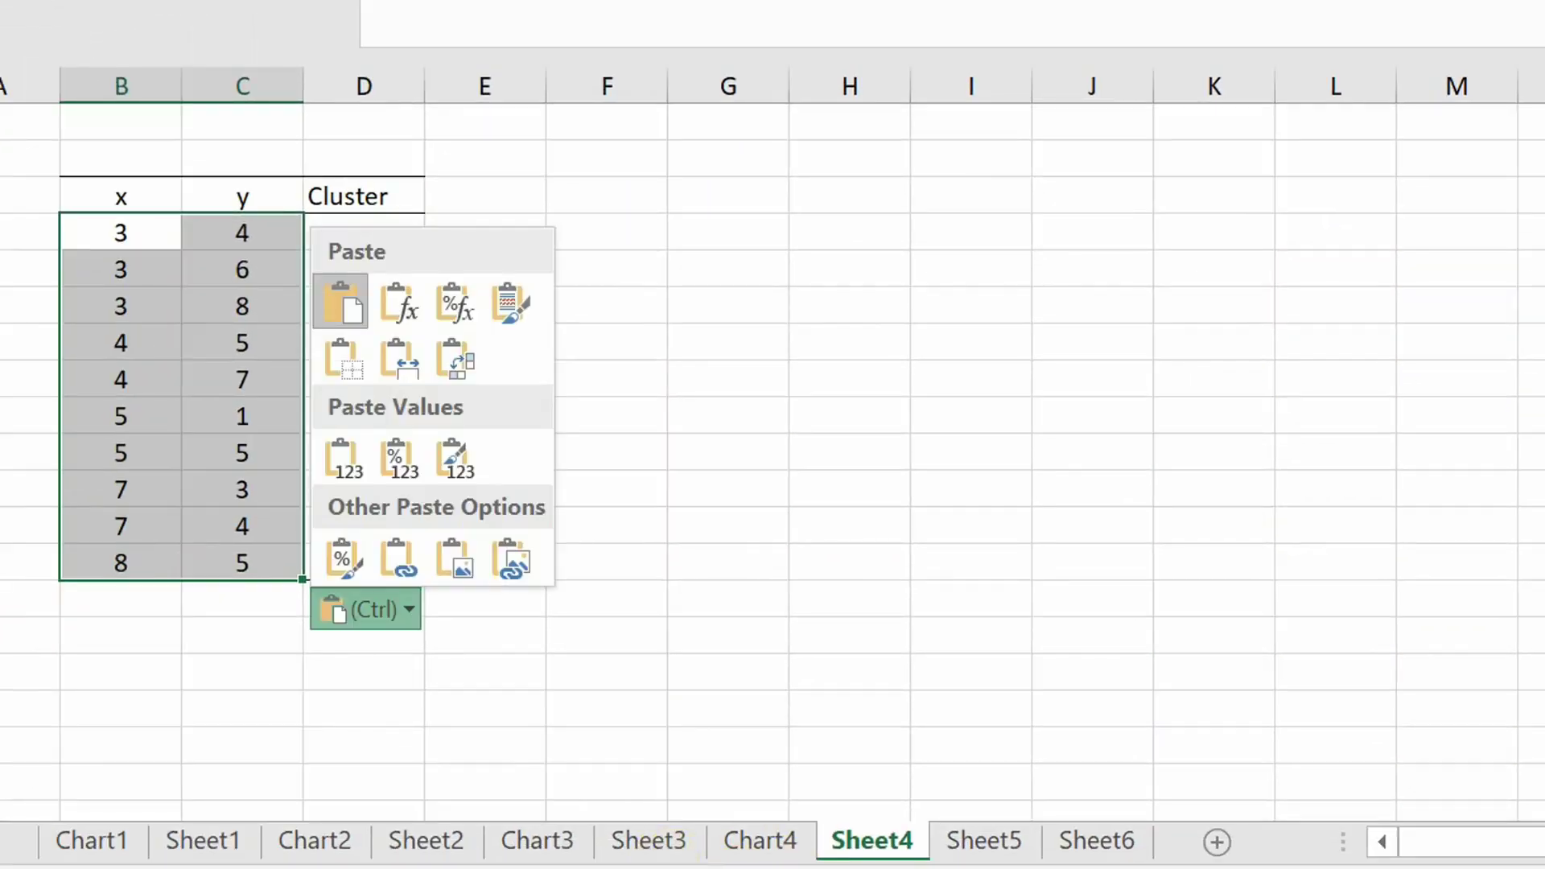
{"action": "key", "text": "Escape"}
- Copy the Cluster assignments M4:M13 from Sheet3 and paste them as values into the Cluster column of Sheet4, starting at D4
{"action": "left_click", "coordinate": [654, 842]}
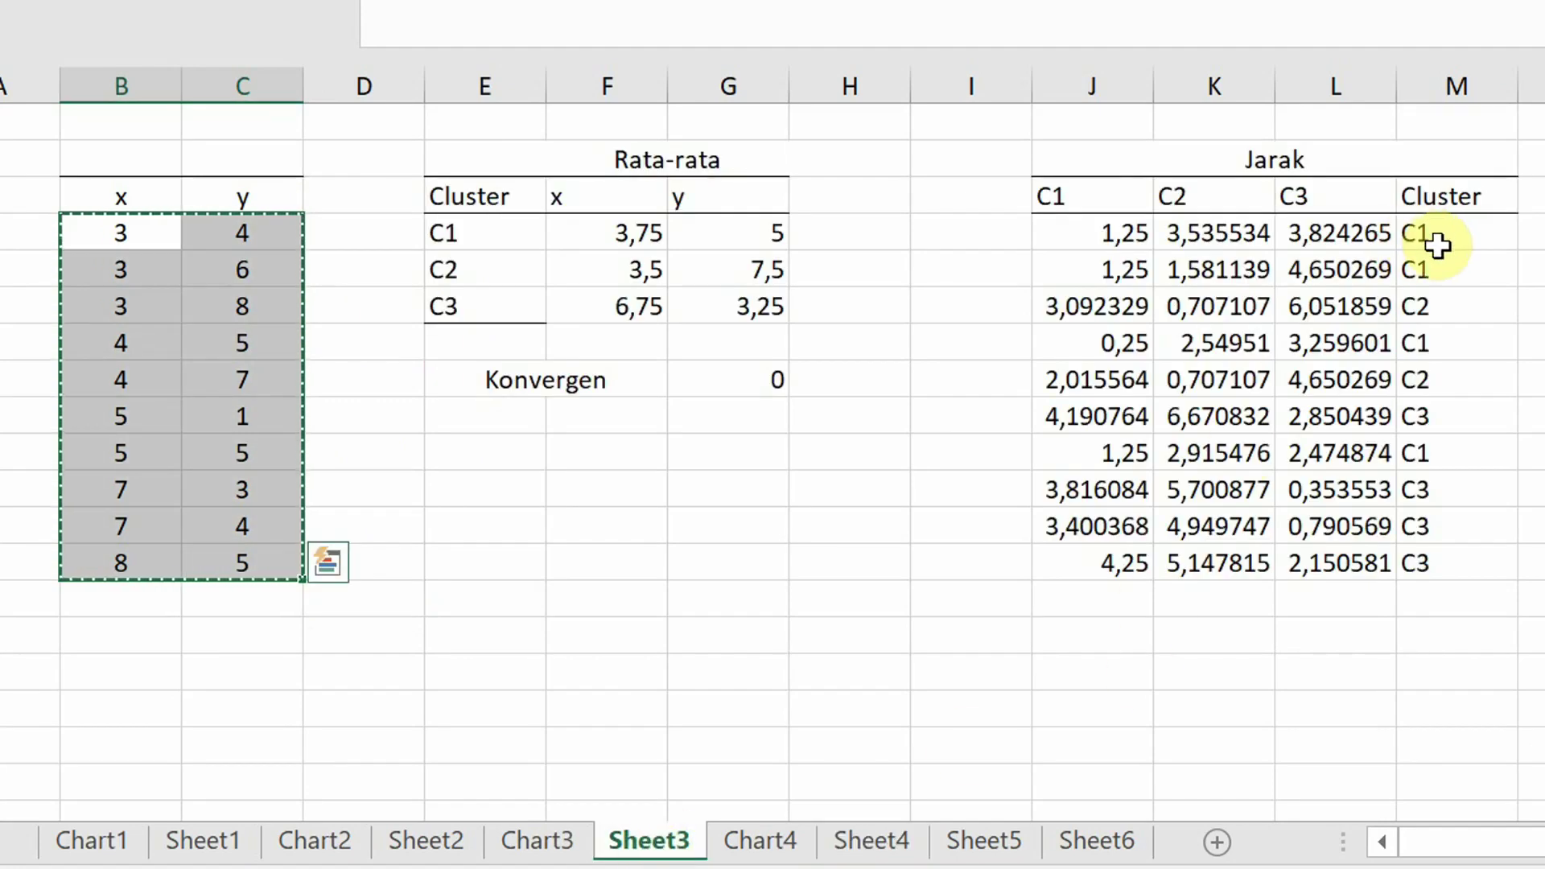
{"action": "left_click_drag", "start_coordinate": [1438, 240], "coordinate": [1436, 552]}
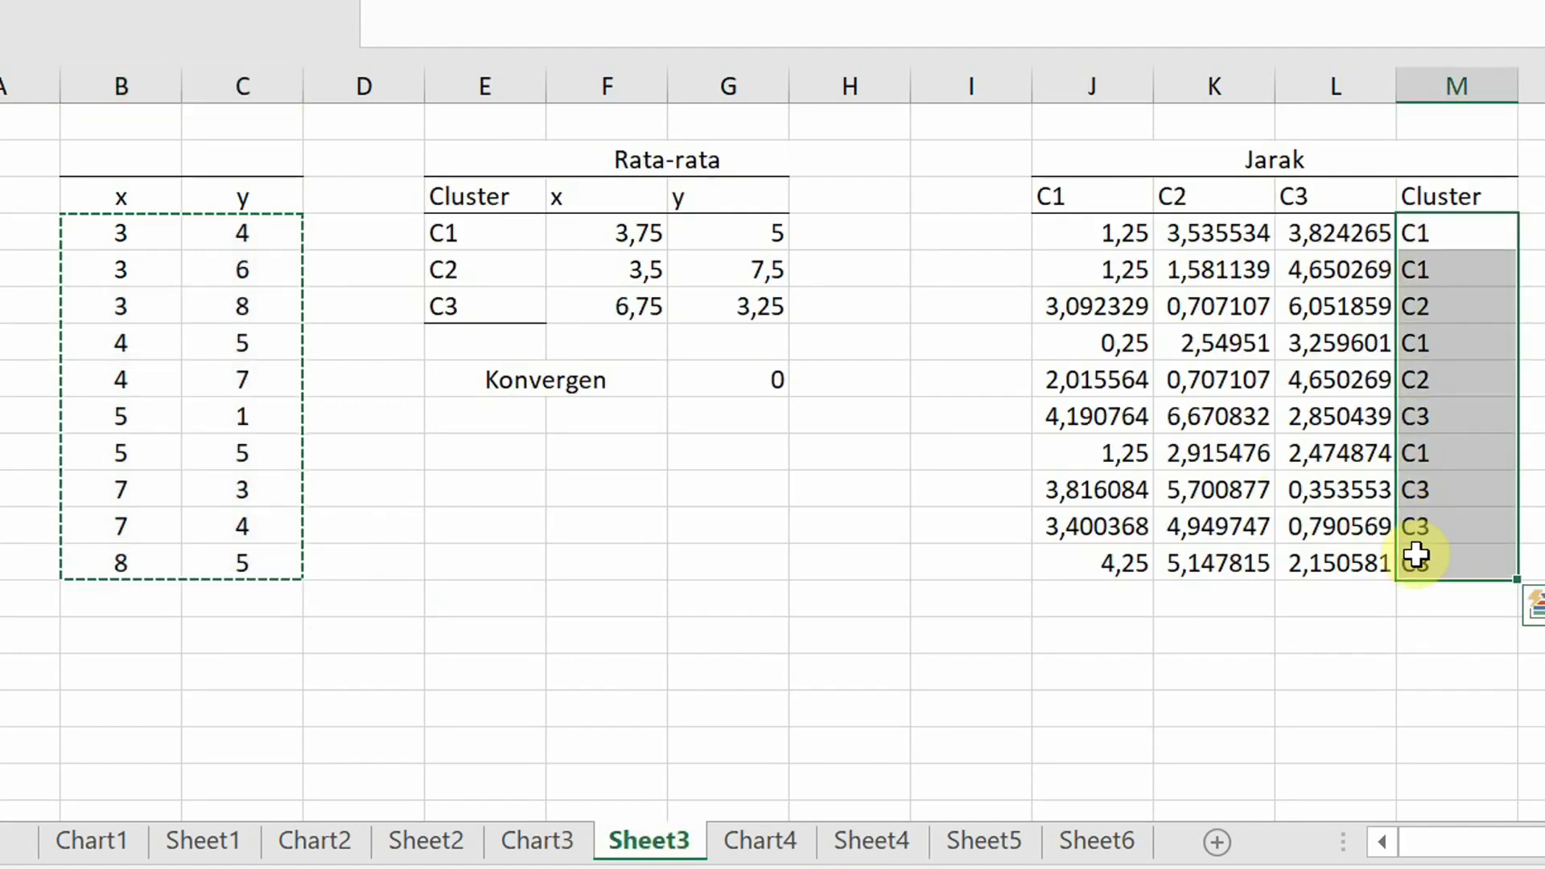
{"action": "key", "text": "ctrl+c"}
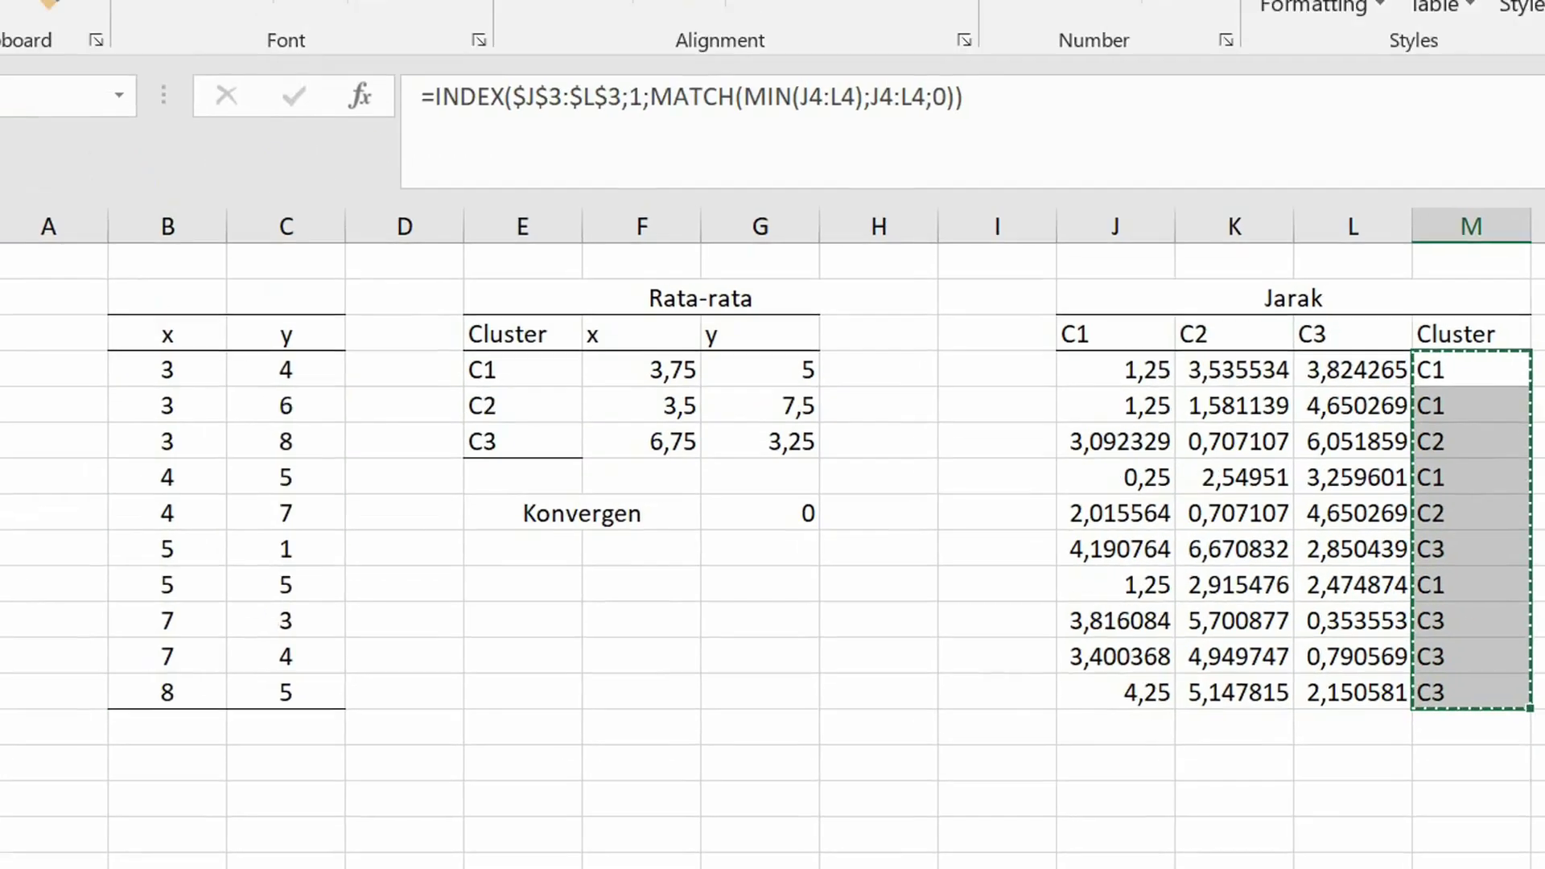
{"action": "left_click", "coordinate": [872, 841]}
{"action": "left_click", "coordinate": [448, 522]}
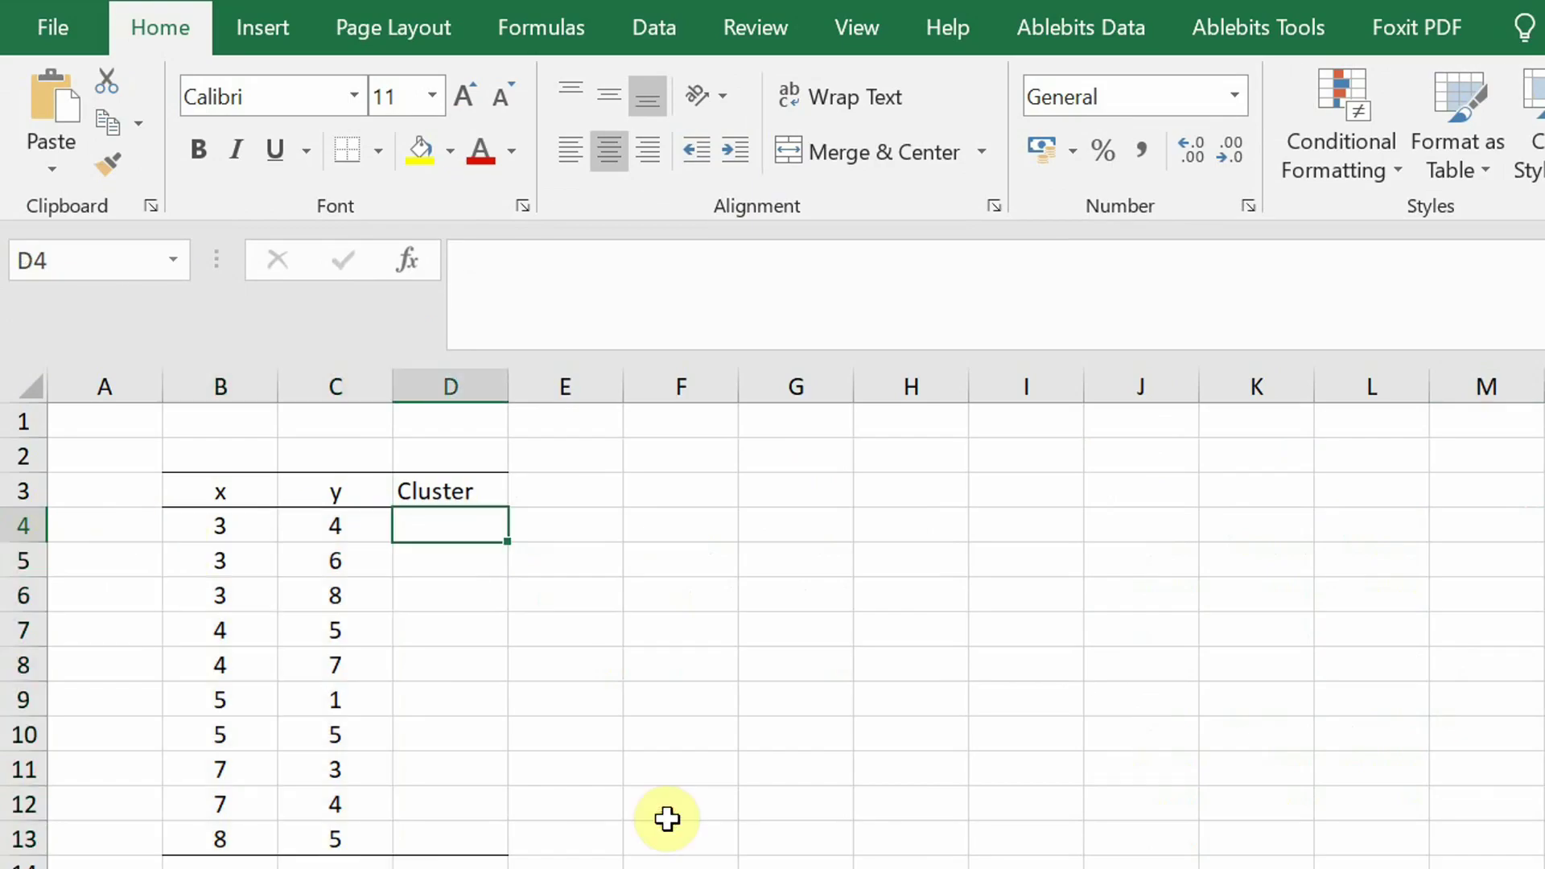
{"action": "left_click", "coordinate": [51, 168]}
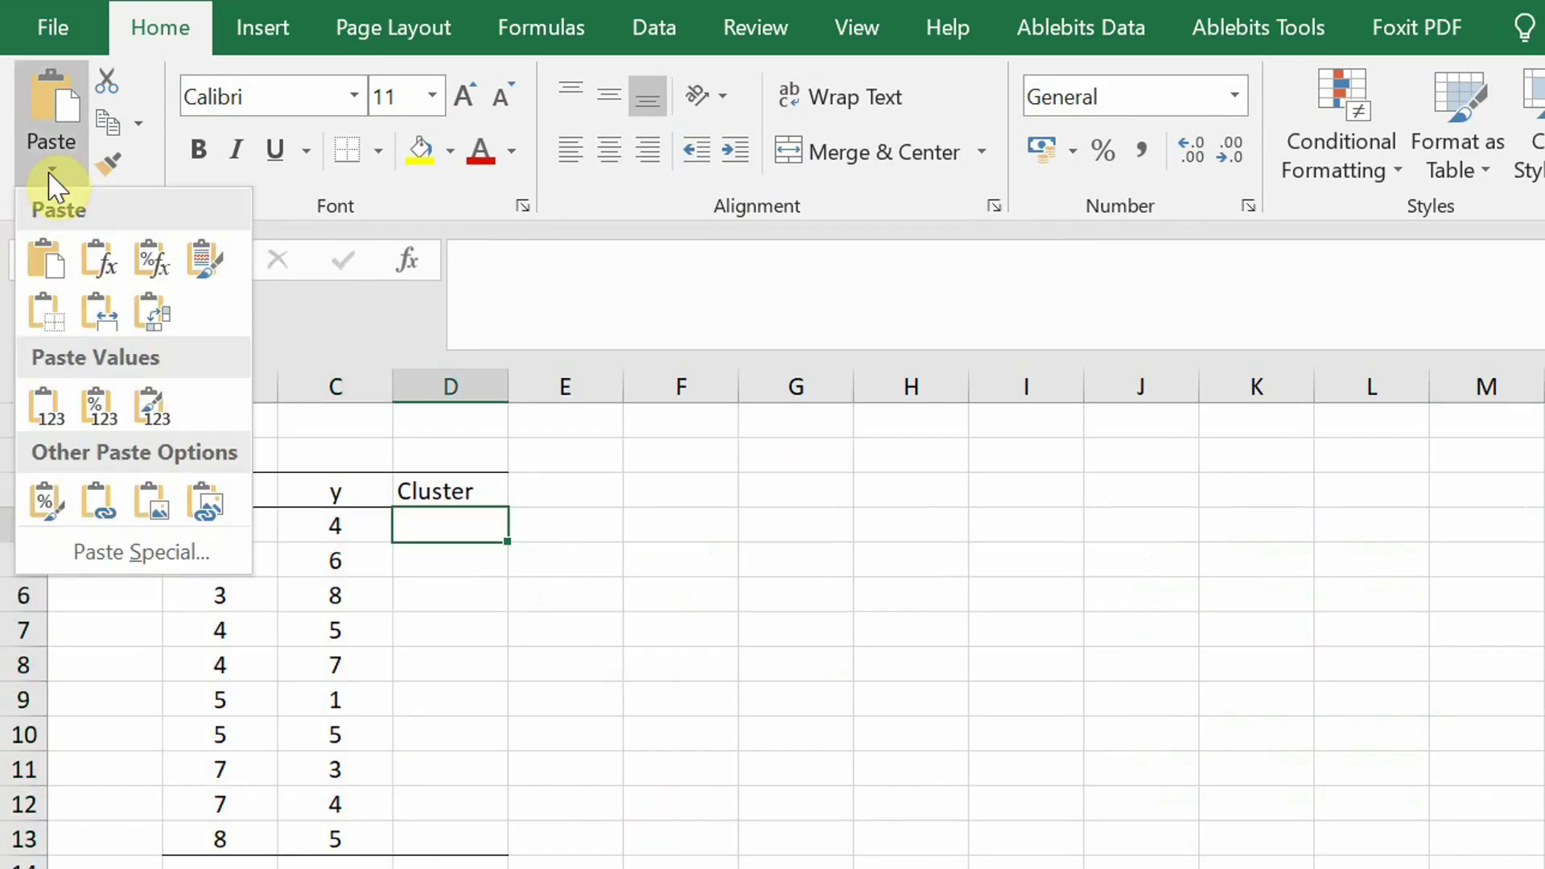
{"action": "left_click", "coordinate": [50, 410]}
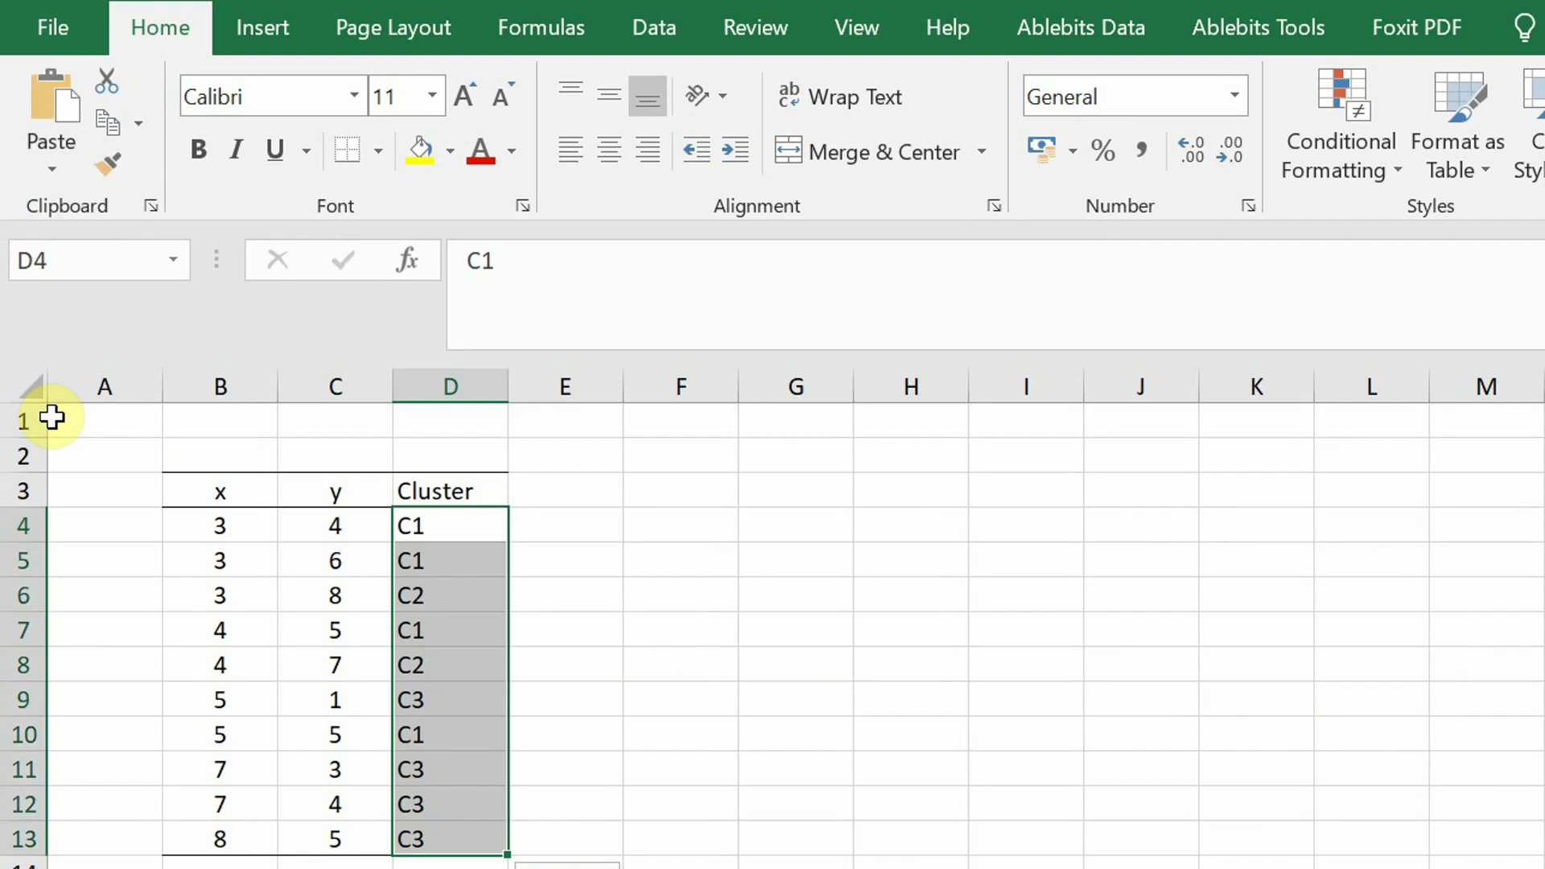
- Sort the Sheet4 table B3:D13 by the Cluster column's cell values from A to Z, treating the first row as headers
{"action": "left_click", "coordinate": [246, 498]}
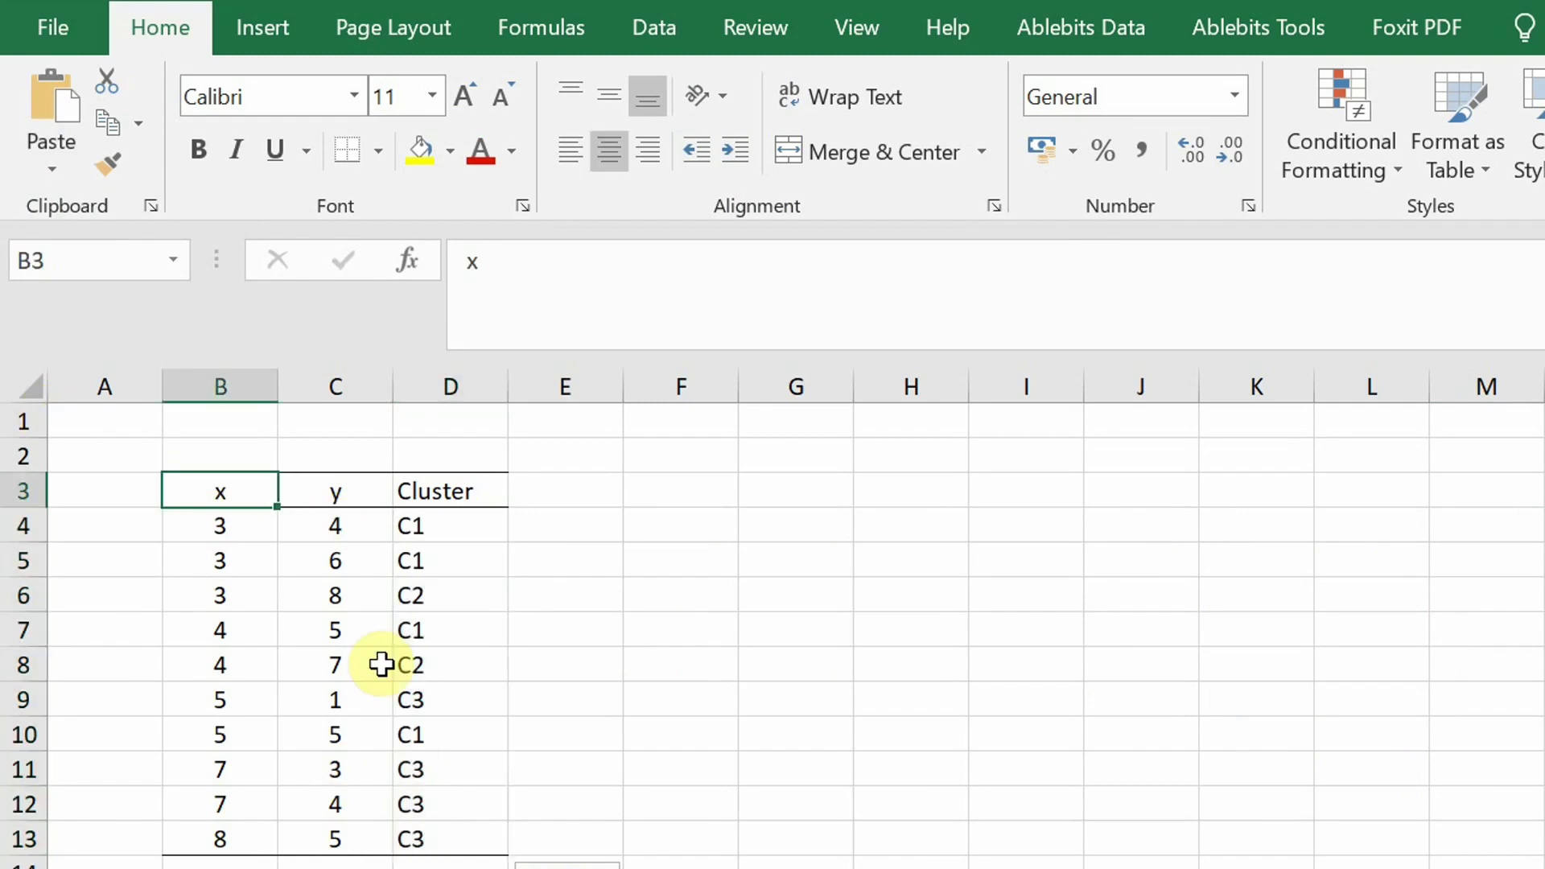
{"action": "left_click", "coordinate": [426, 827], "text": "shift"}
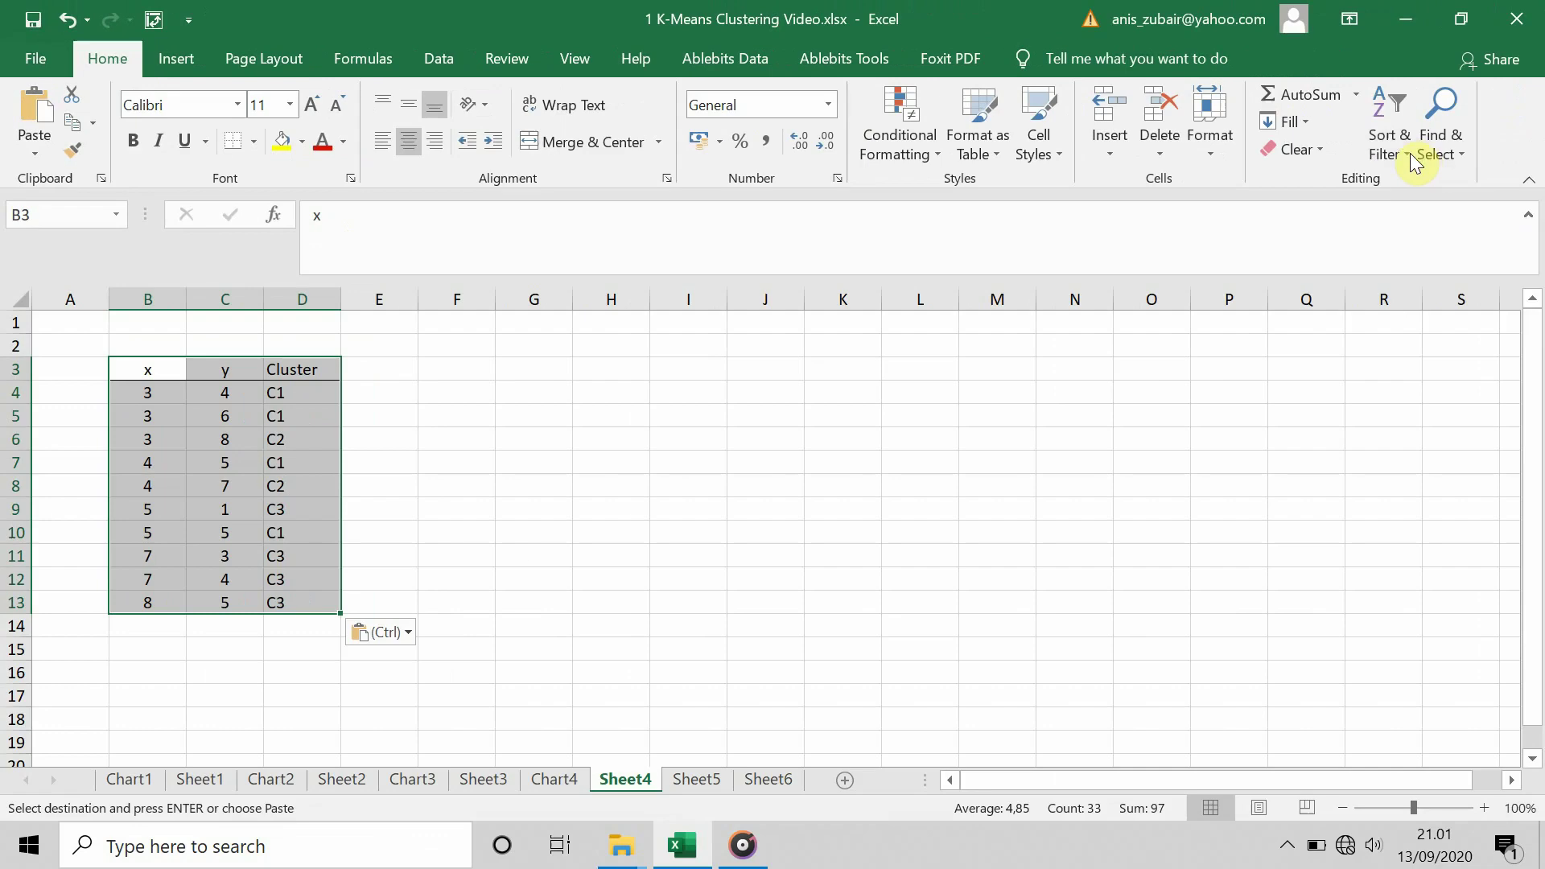
{"action": "left_click", "coordinate": [1416, 156]}
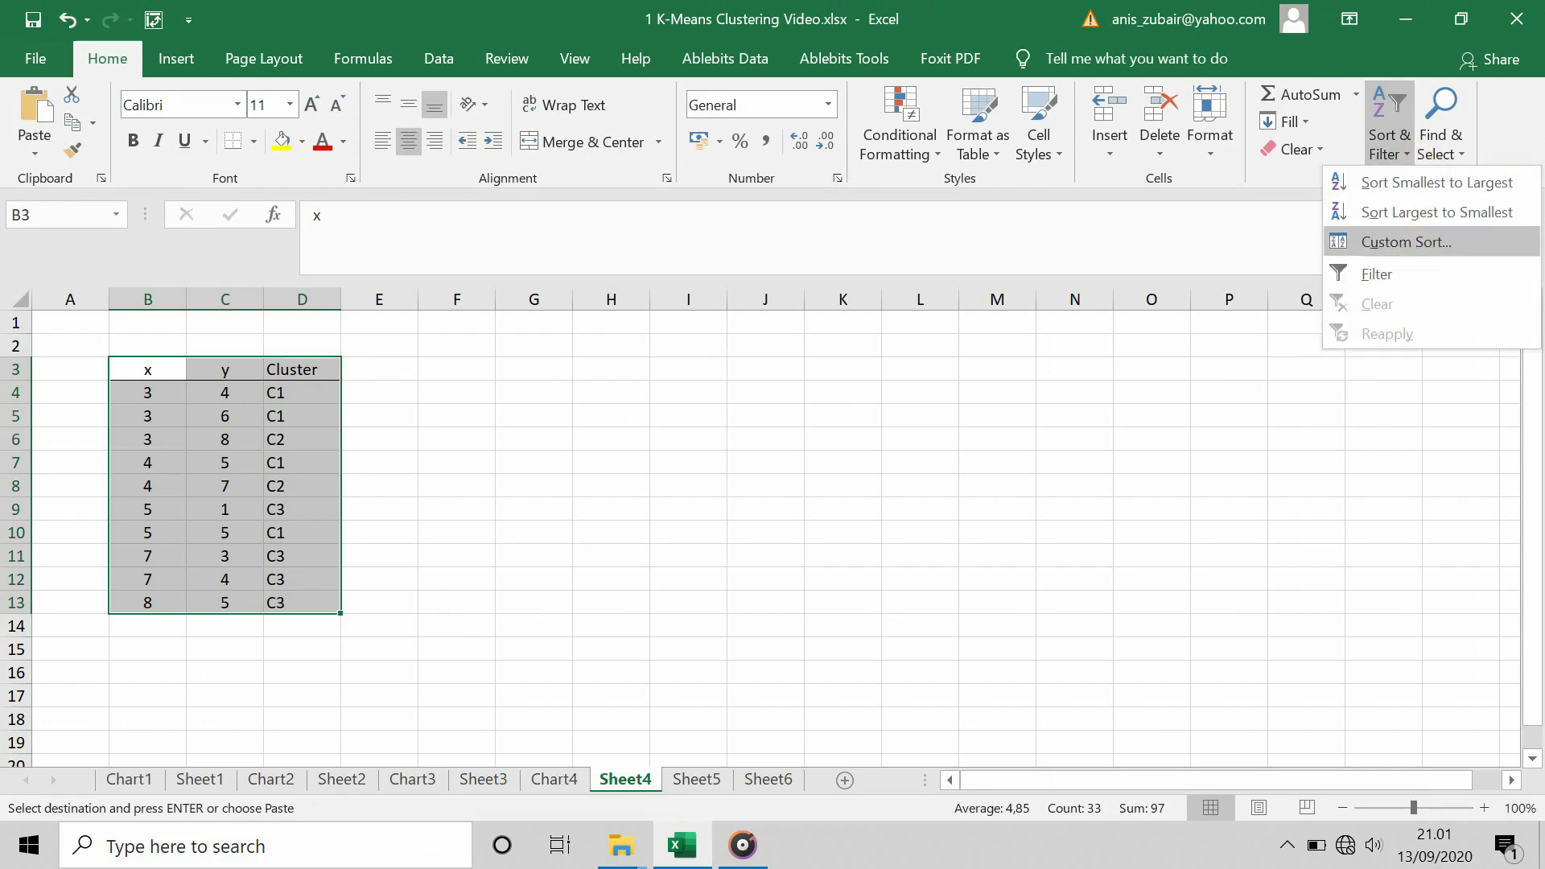
{"action": "left_click", "coordinate": [1404, 240]}
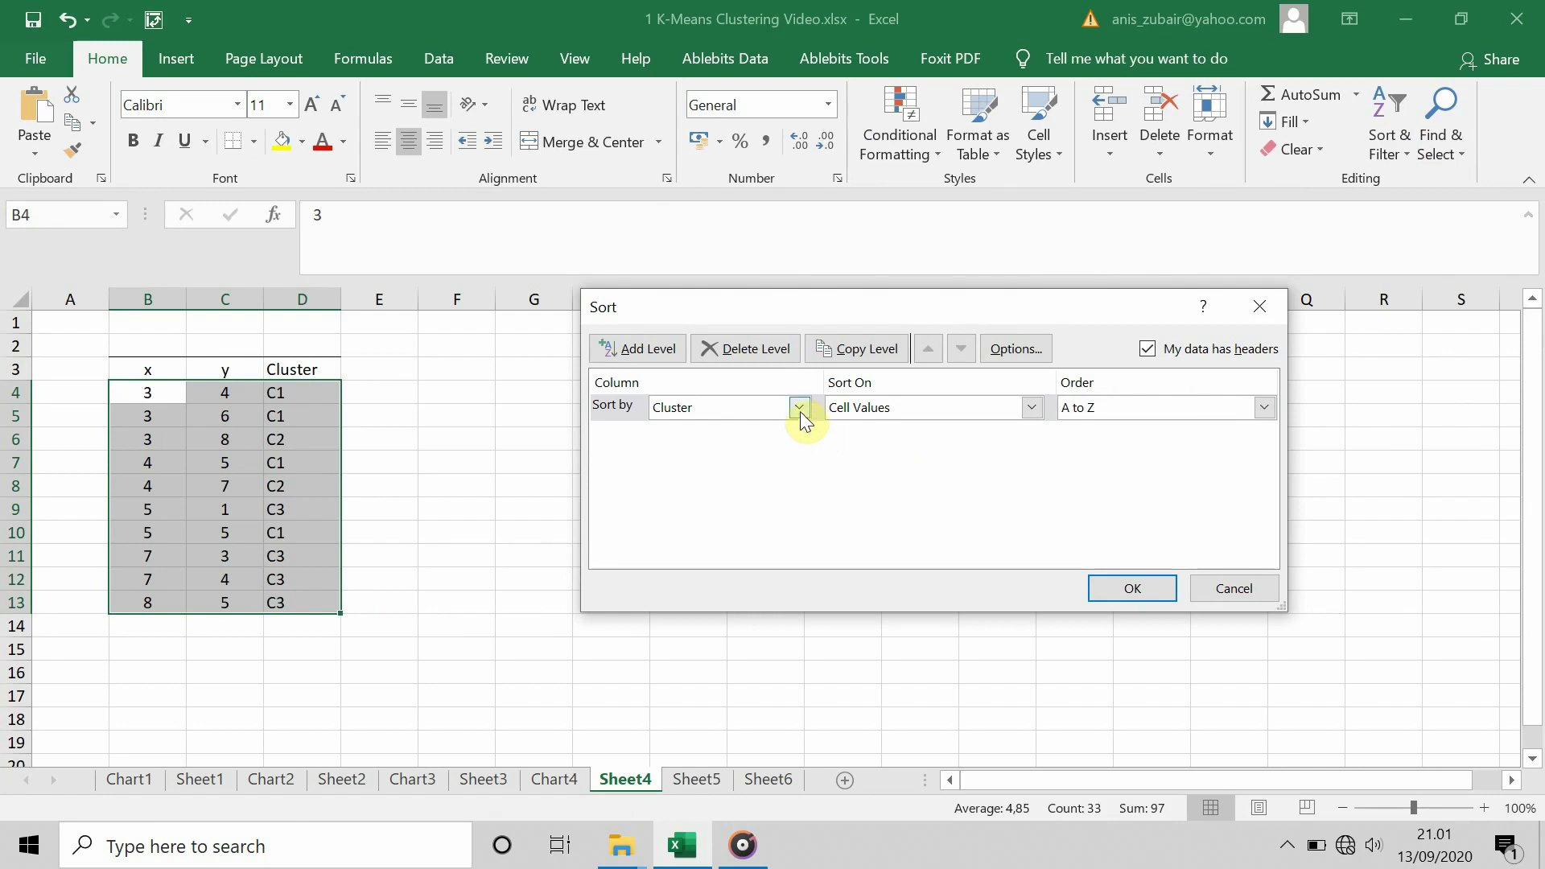
{"action": "left_click", "coordinate": [1130, 587]}
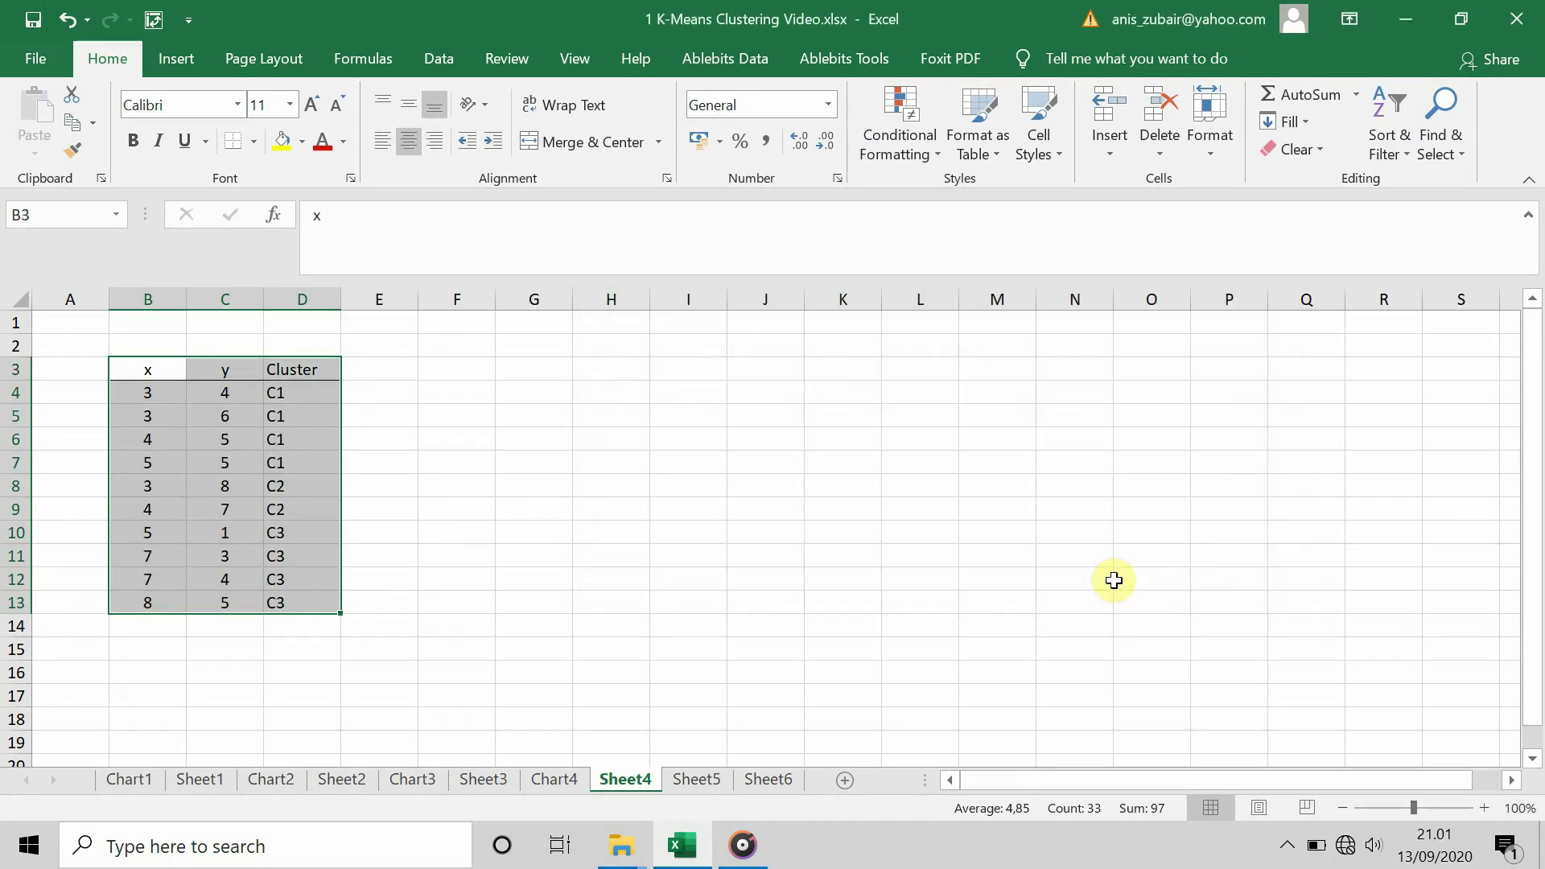
- Review the cluster scatter plot on Chart4 and the practice clustering exercises on Sheet5 and Sheet6
{"action": "left_click", "coordinate": [561, 786]}
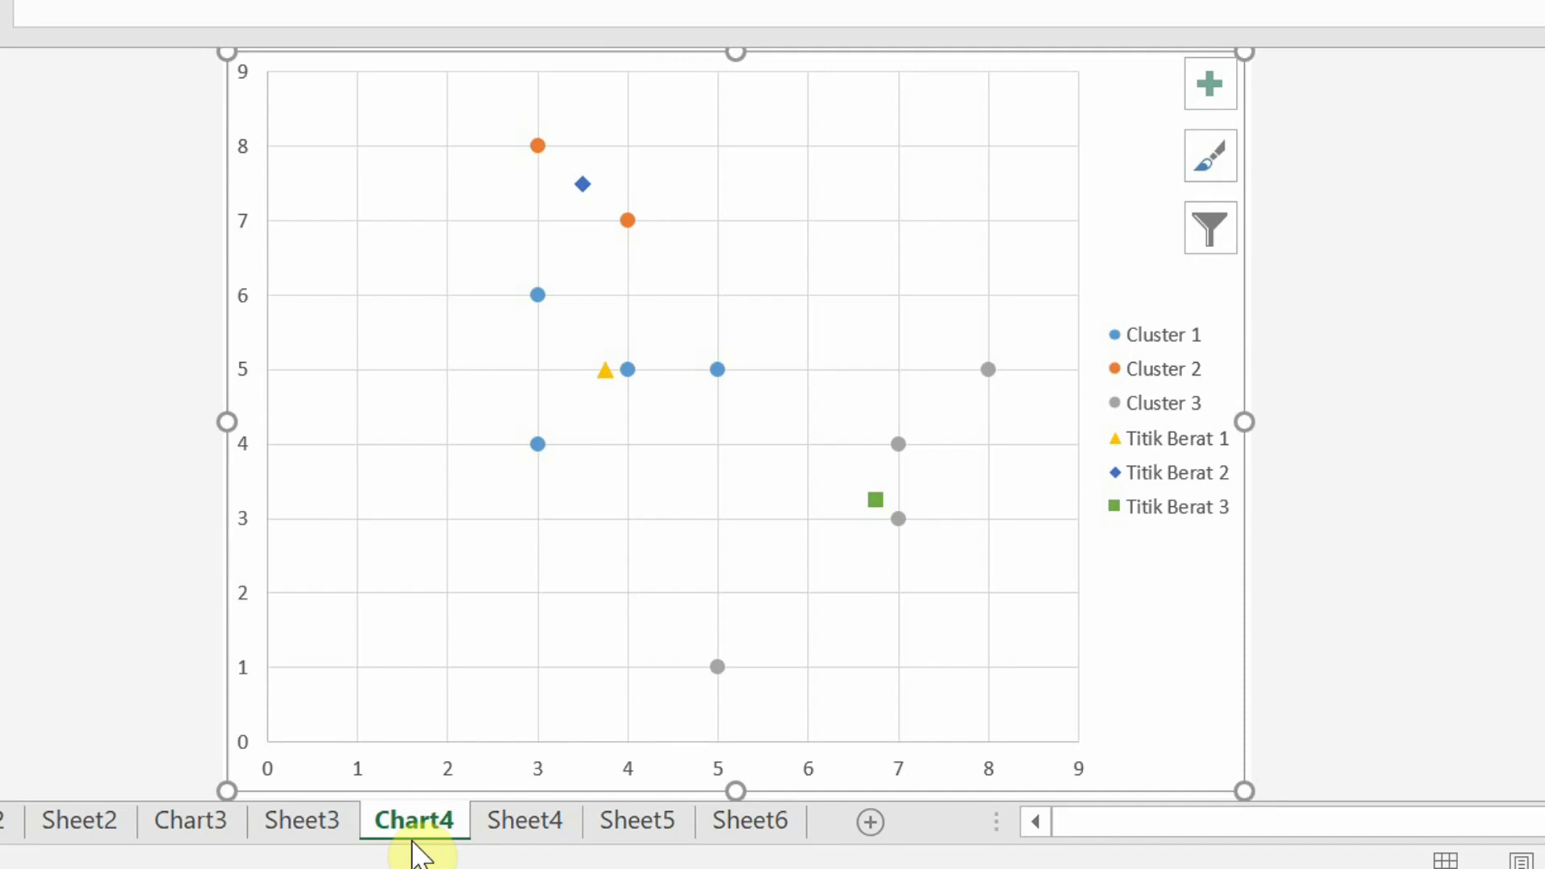
{"action": "left_click", "coordinate": [628, 823]}
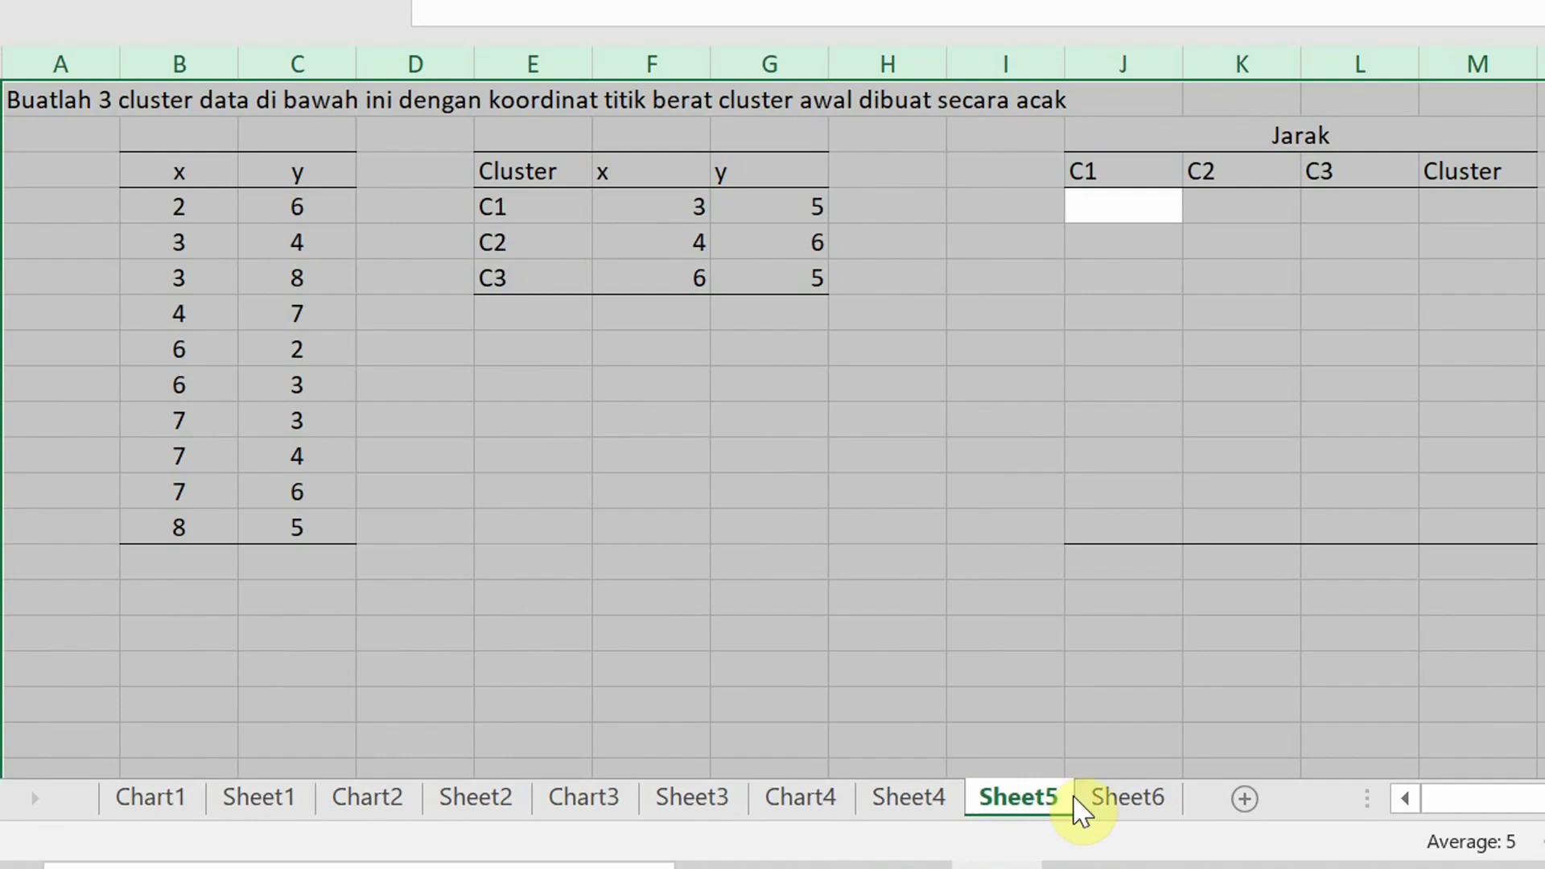
{"action": "left_click", "coordinate": [1119, 798]}
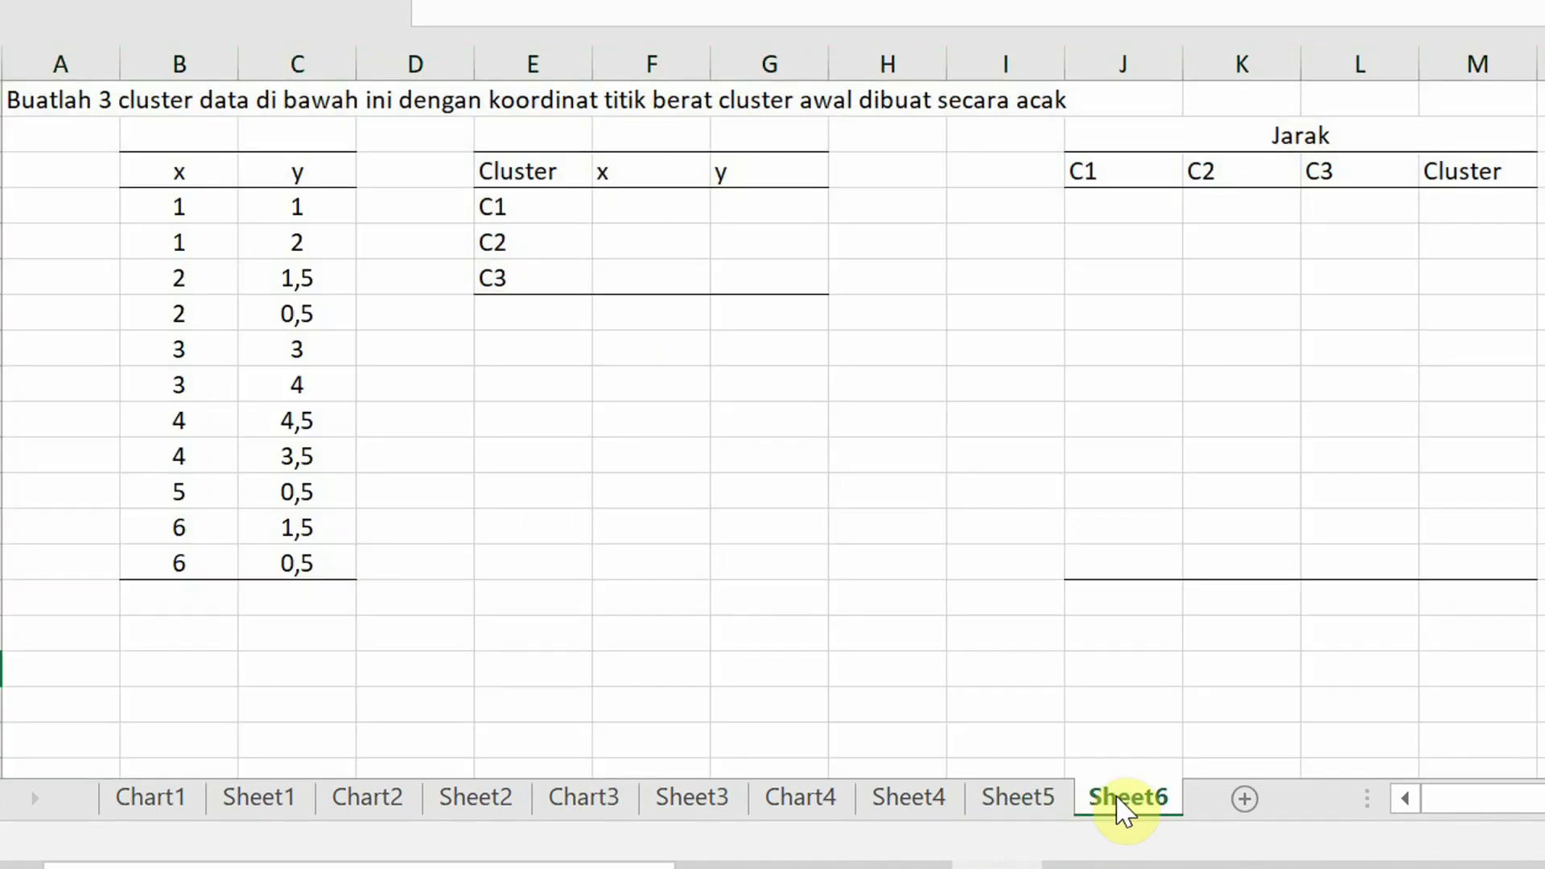